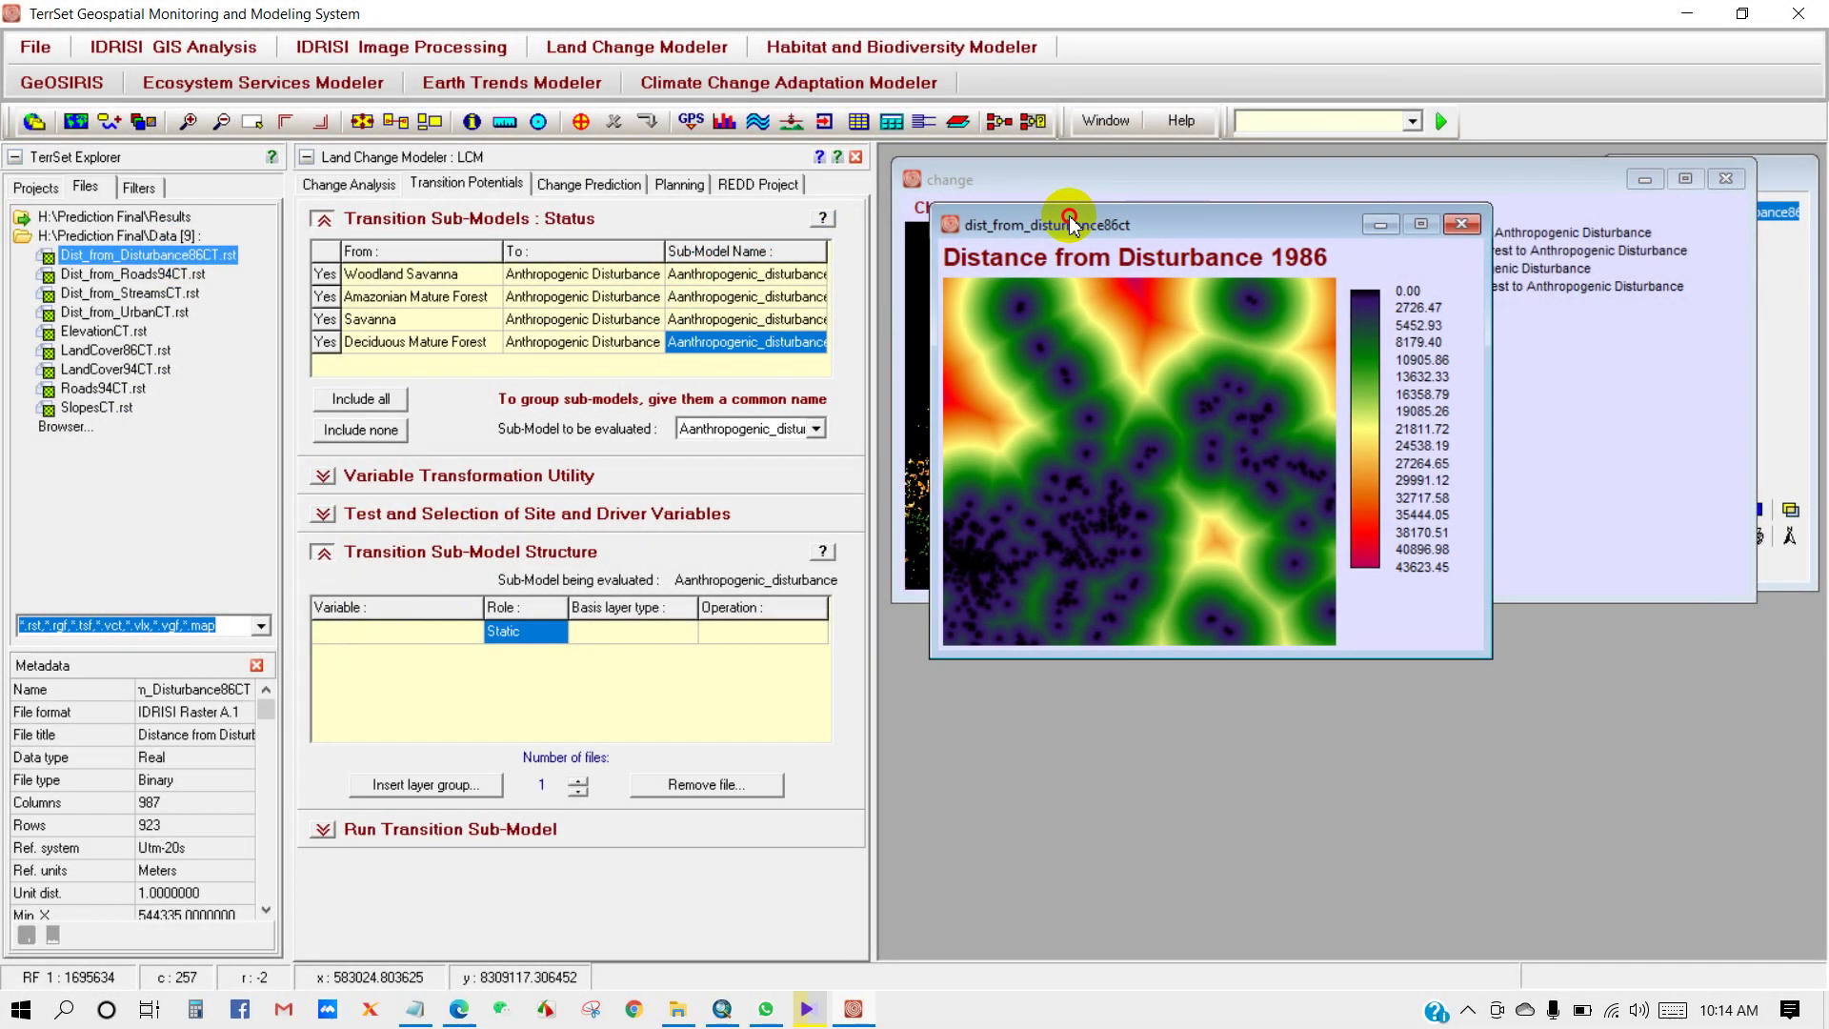
Step: Open and arrange the Dist_from_Roads94CT, Dist_from_UrbanCT, ElevationCT, SlopesCT and Dist_from_StreamsCT map windows
{"action": "left_click_drag", "start_coordinate": [1069, 215], "coordinate": [1013, 184]}
{"action": "double_click", "coordinate": [149, 274]}
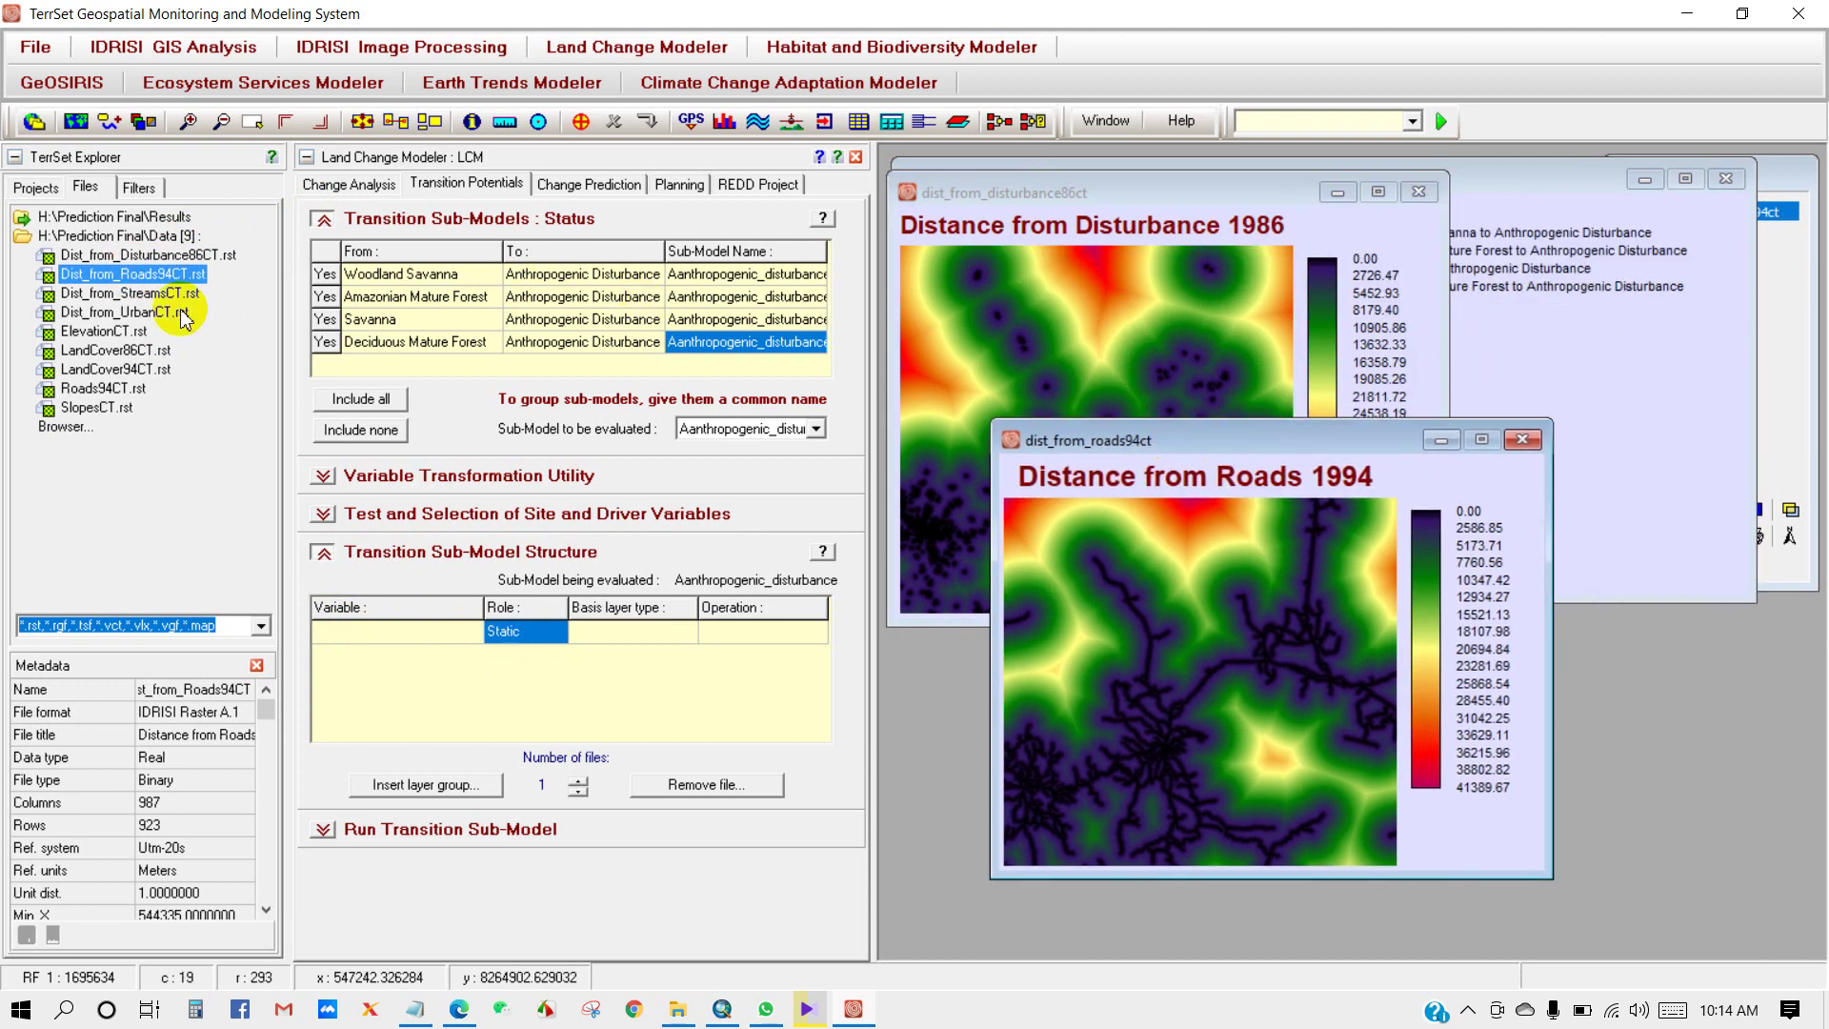
{"action": "double_click", "coordinate": [112, 312]}
{"action": "left_click_drag", "start_coordinate": [1239, 318], "coordinate": [1460, 213]}
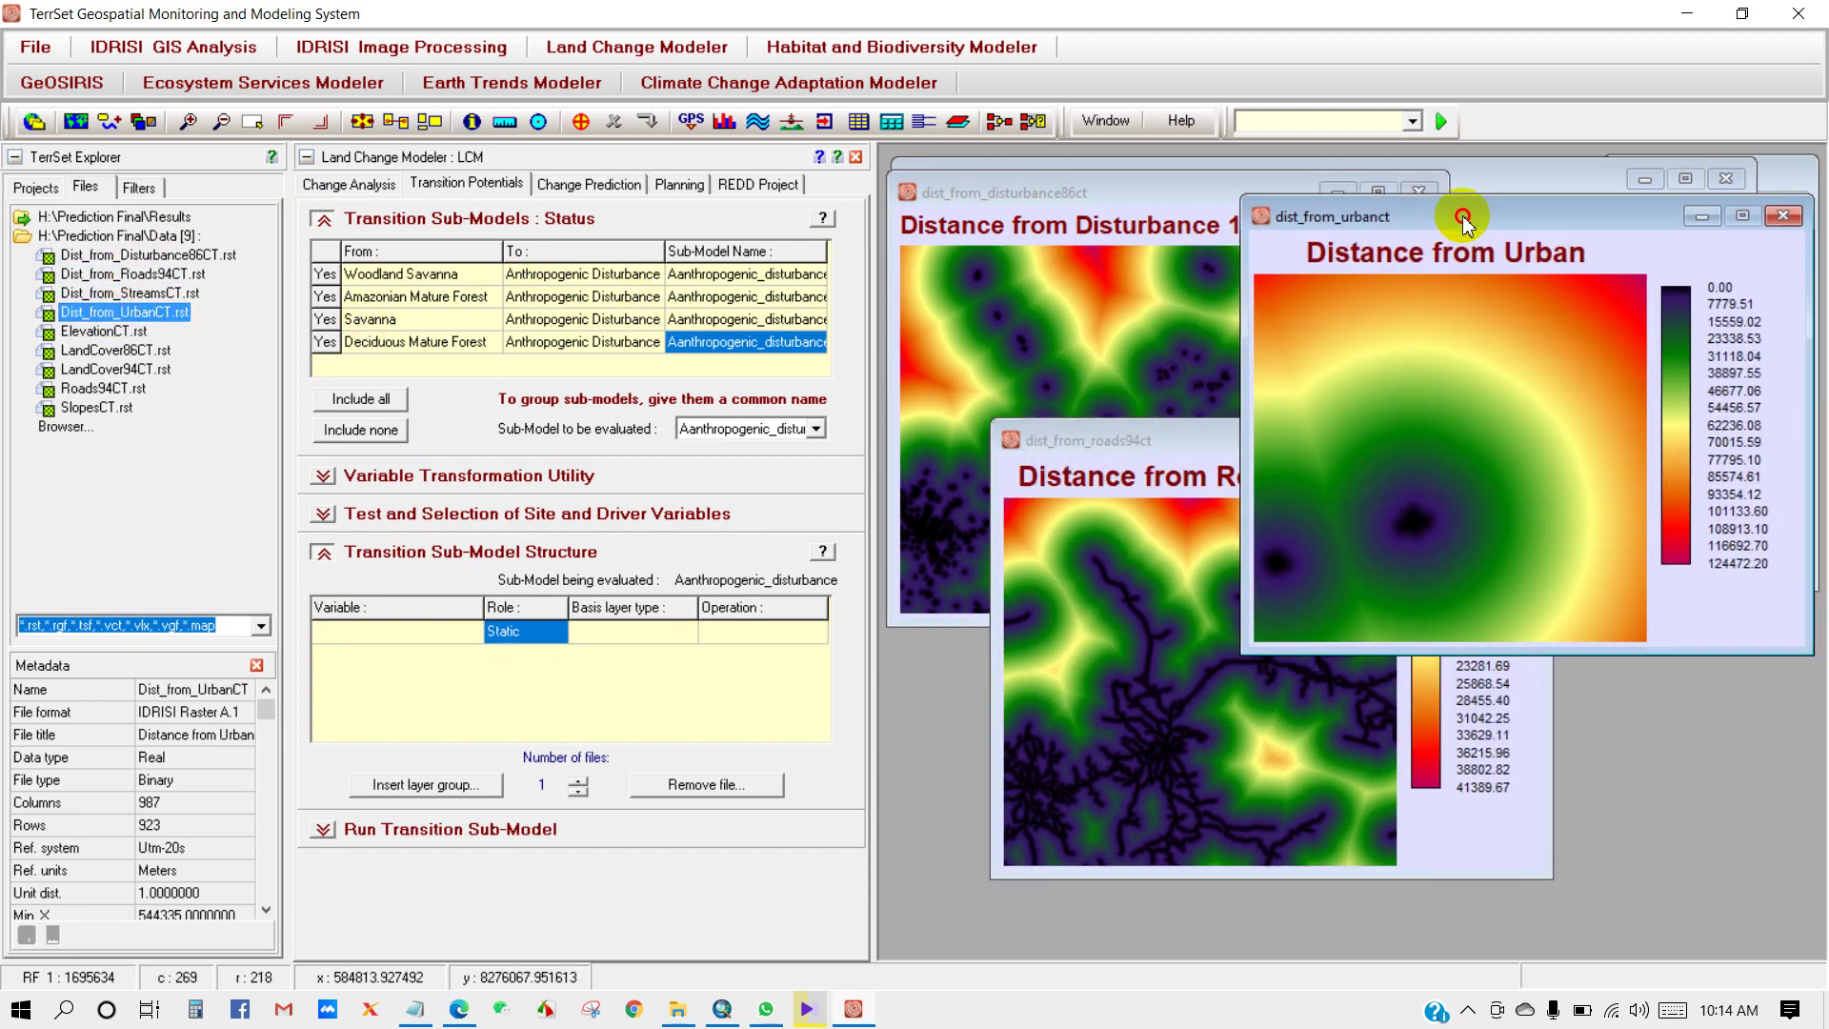
{"action": "double_click", "coordinate": [103, 331]}
{"action": "left_click_drag", "start_coordinate": [1257, 398], "coordinate": [1427, 432]}
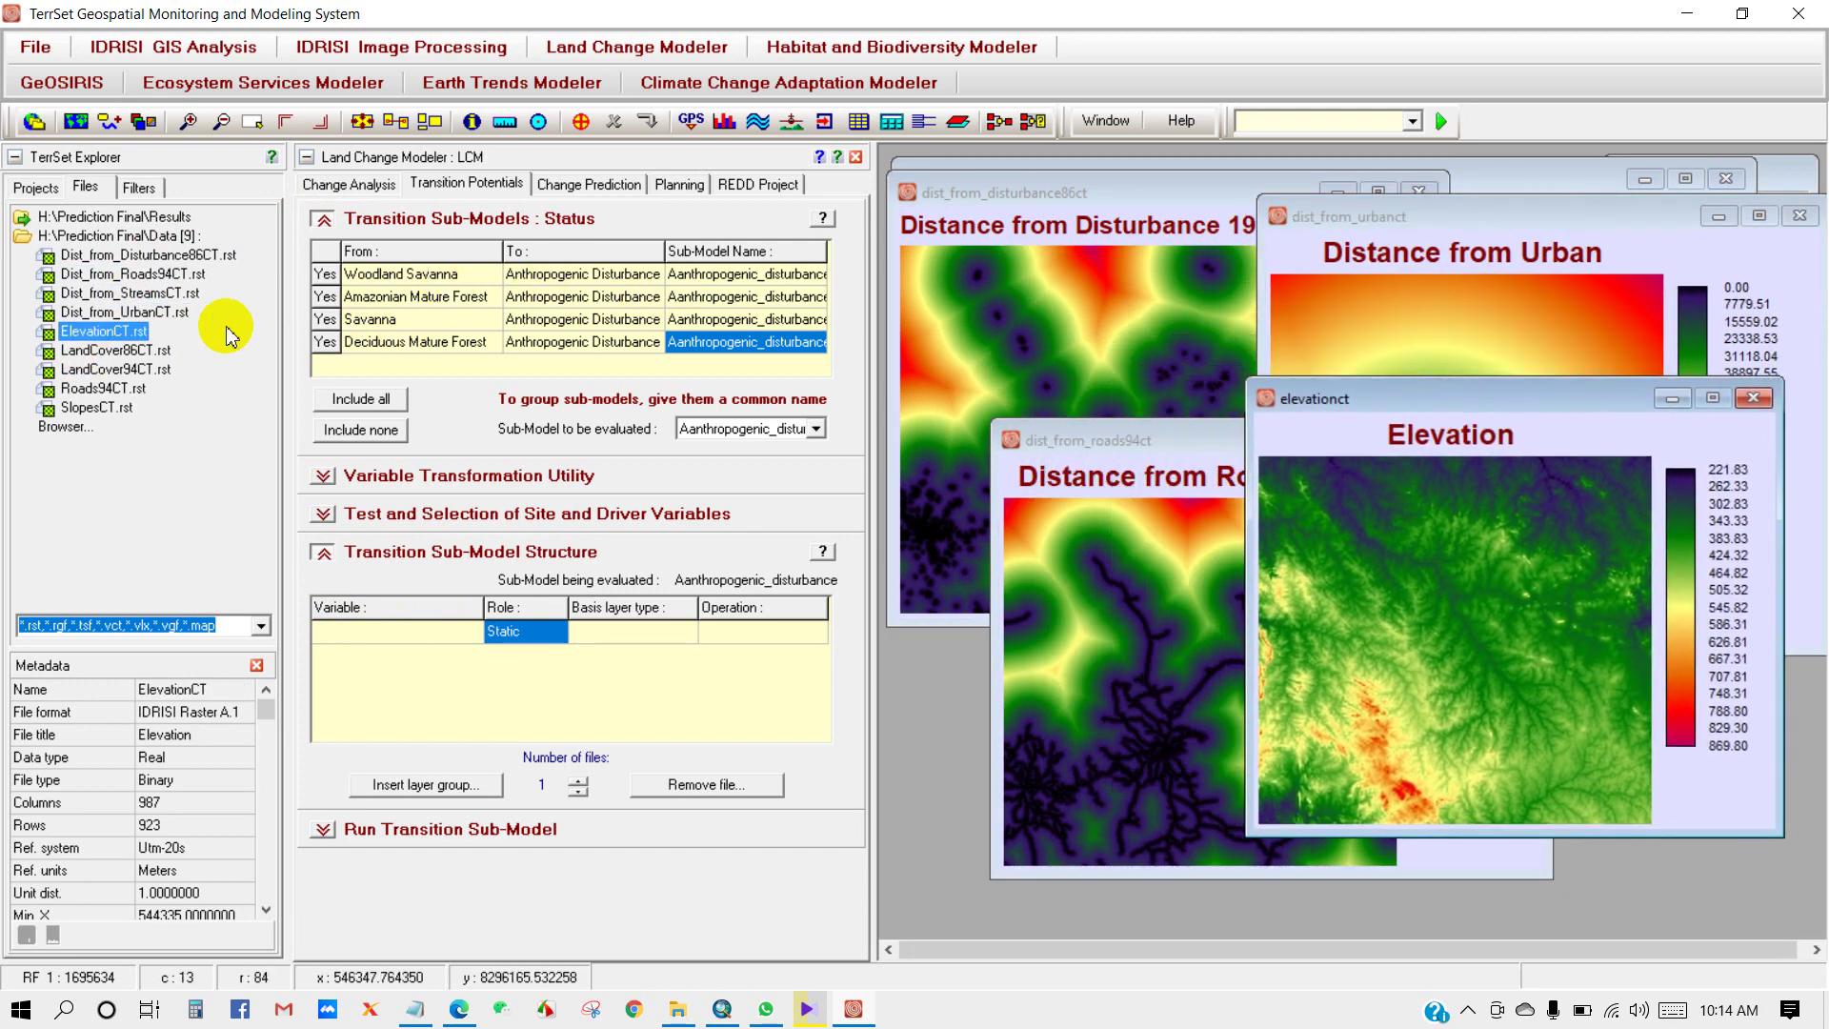
{"action": "double_click", "coordinate": [96, 408]}
{"action": "left_click_drag", "start_coordinate": [1601, 462], "coordinate": [1274, 560]}
{"action": "double_click", "coordinate": [152, 294]}
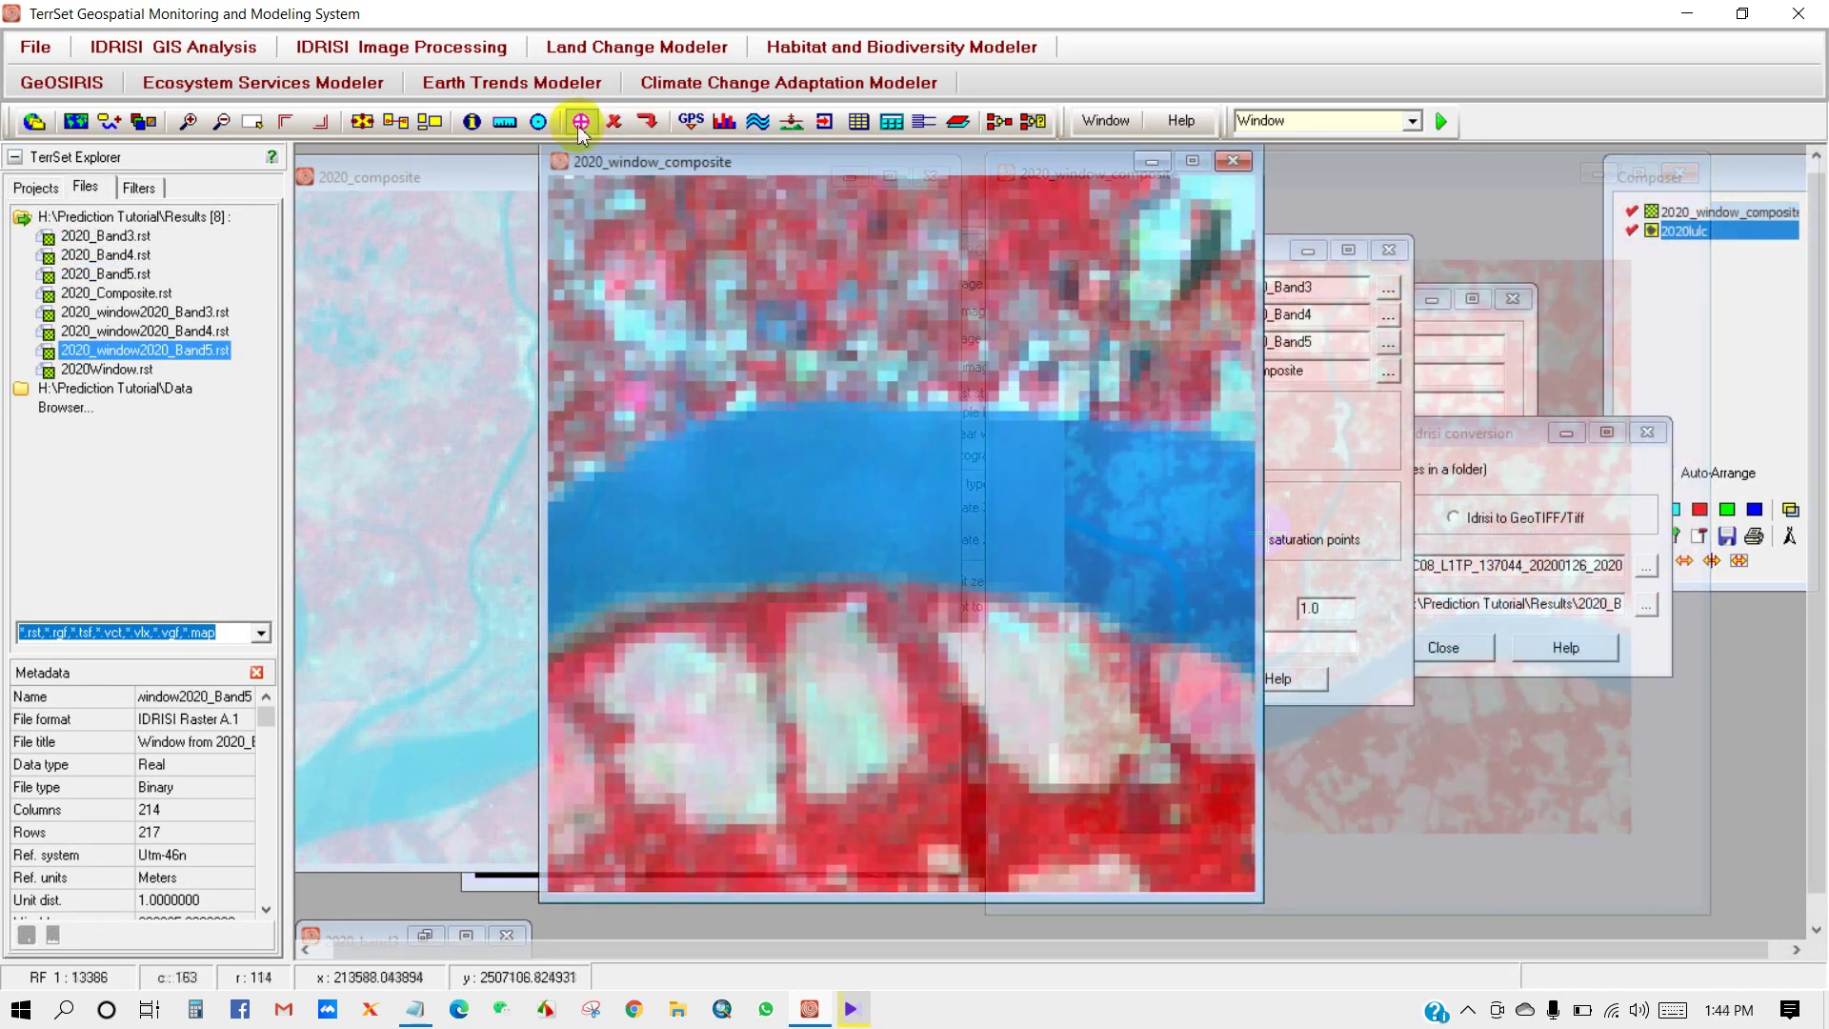
Step: Digitize a six-vertex river polygon with ID 1 into the active 2020LULC vector layer
{"action": "left_click", "coordinate": [581, 122]}
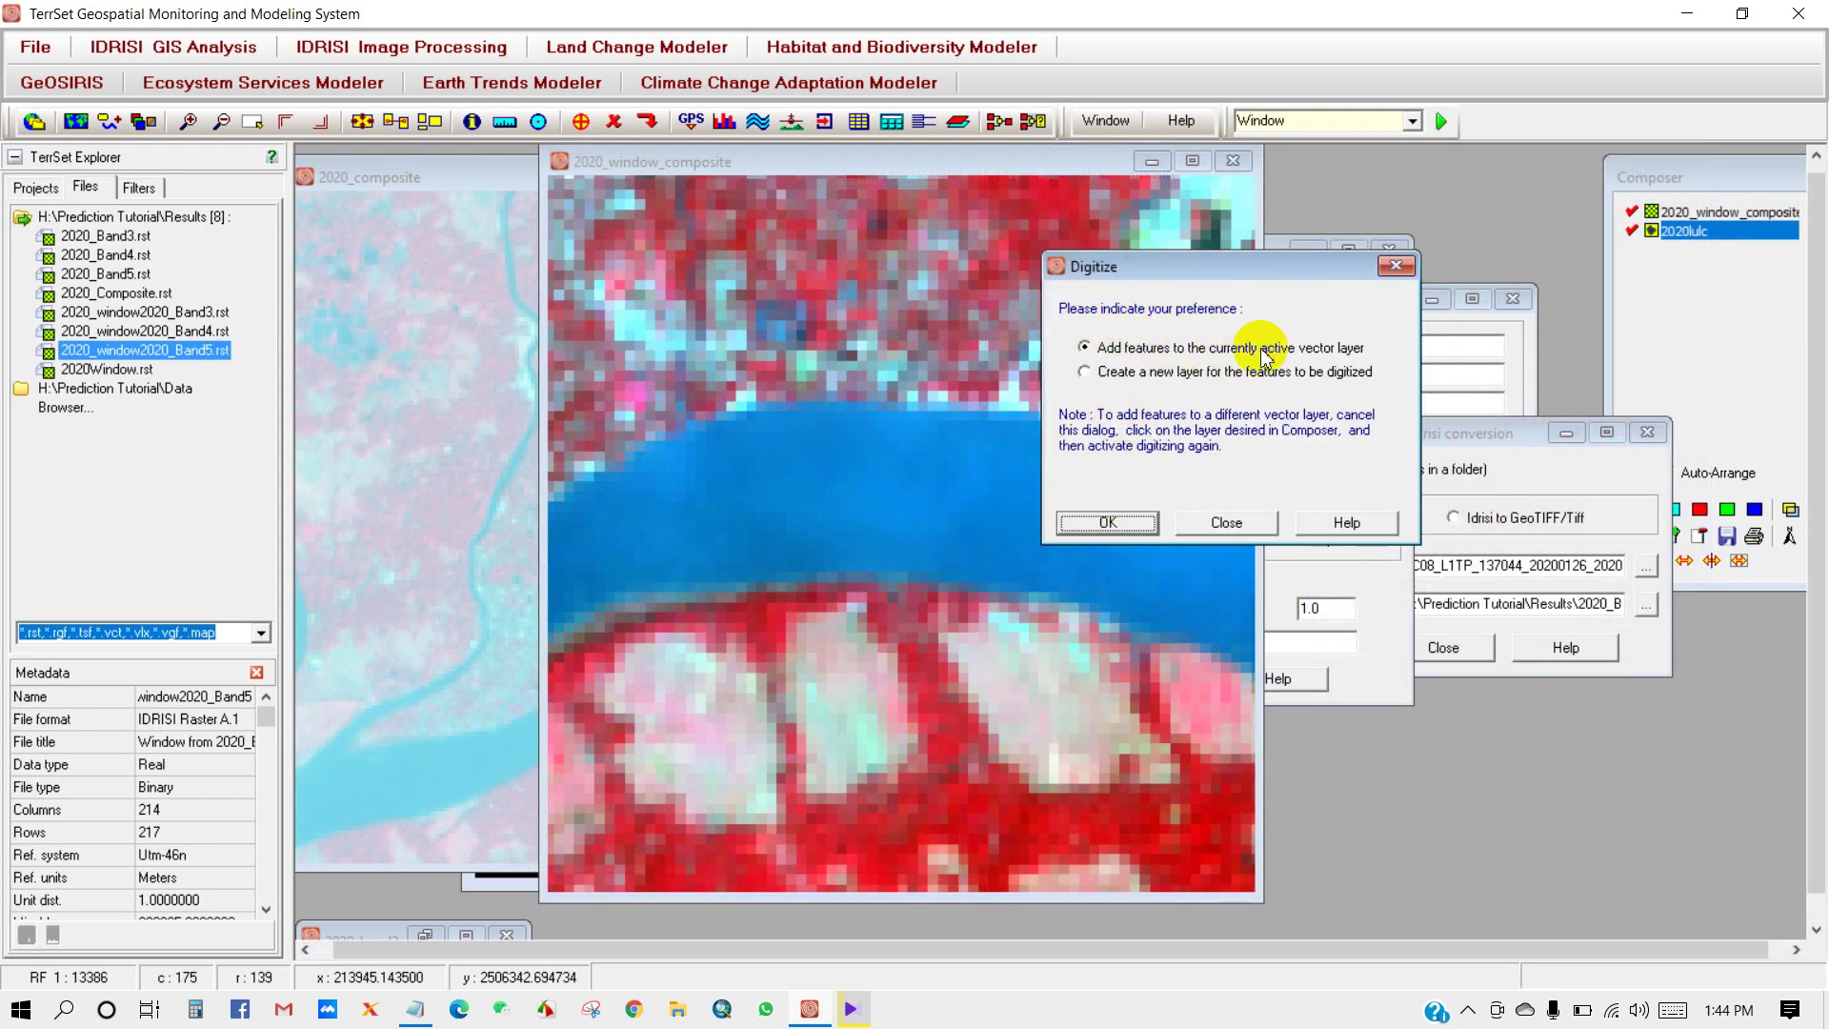
{"action": "left_click", "coordinate": [1108, 523]}
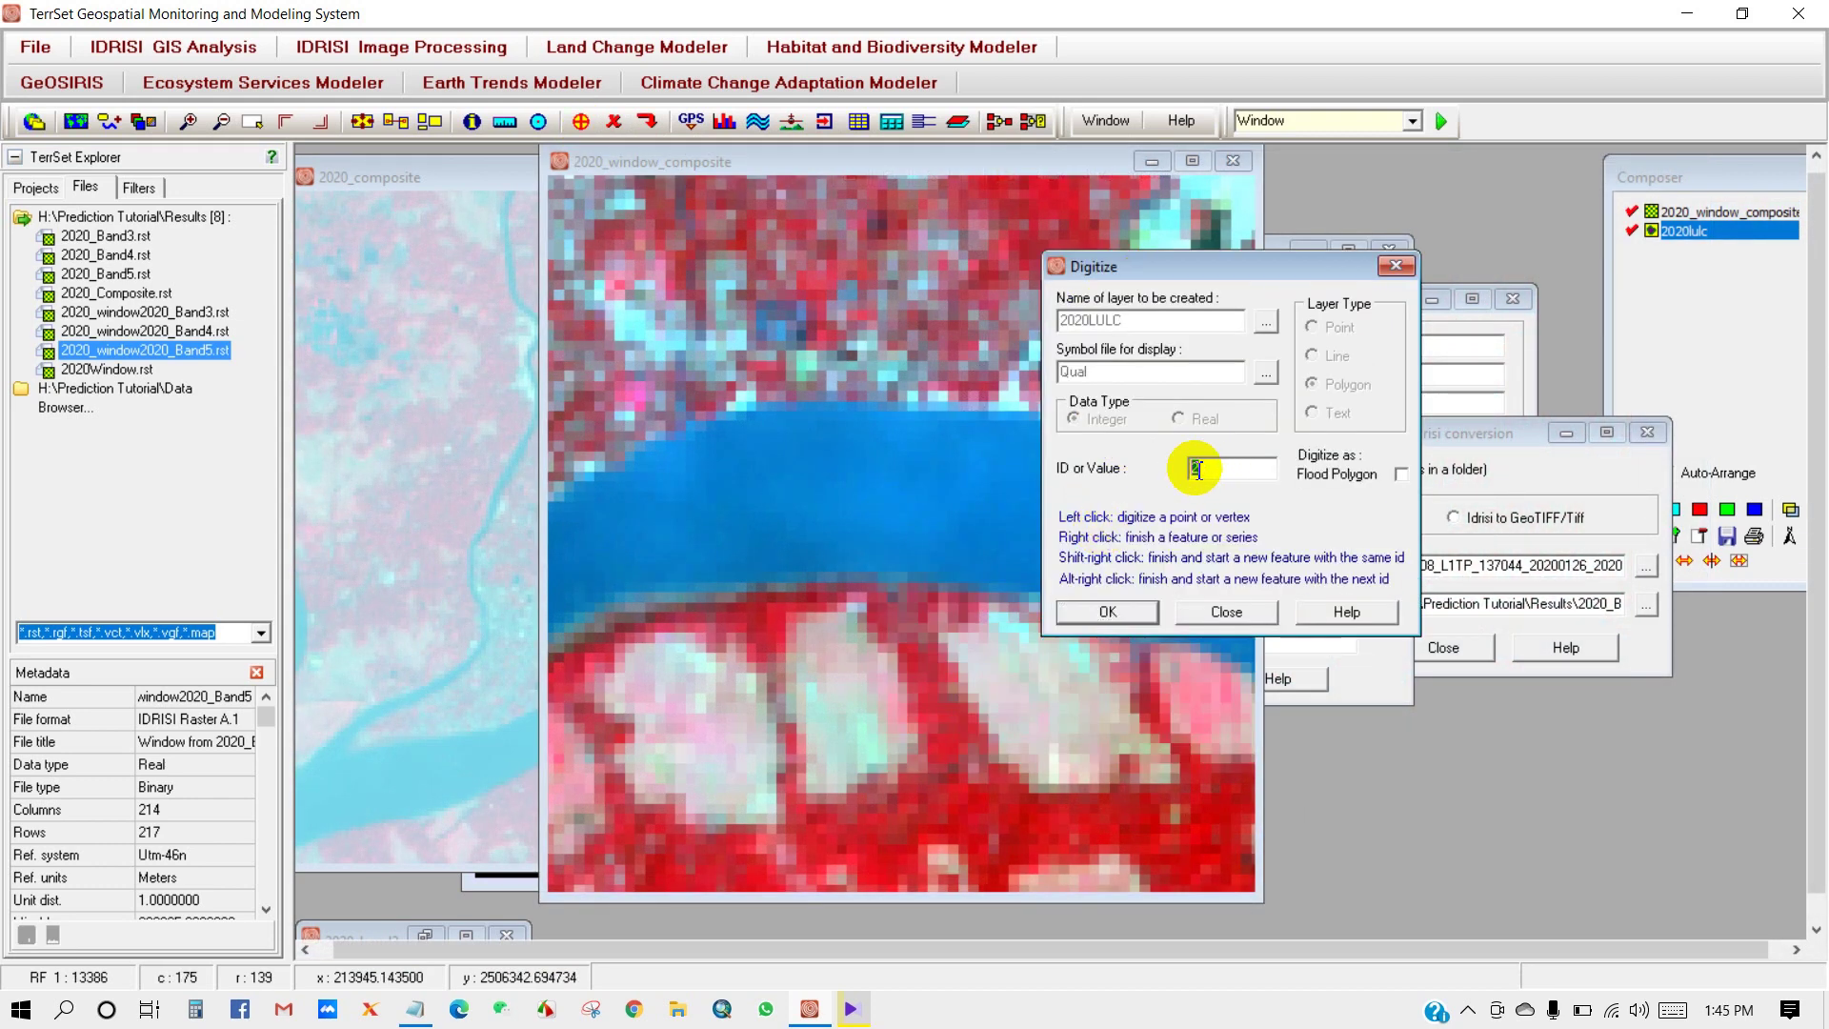
{"action": "left_click", "coordinate": [1108, 611]}
{"action": "left_click", "coordinate": [724, 430]}
{"action": "left_click", "coordinate": [1184, 473]}
{"action": "left_click", "coordinate": [1217, 555]}
{"action": "left_click", "coordinate": [1179, 608]}
{"action": "left_click", "coordinate": [977, 542]}
{"action": "left_click", "coordinate": [781, 539]}
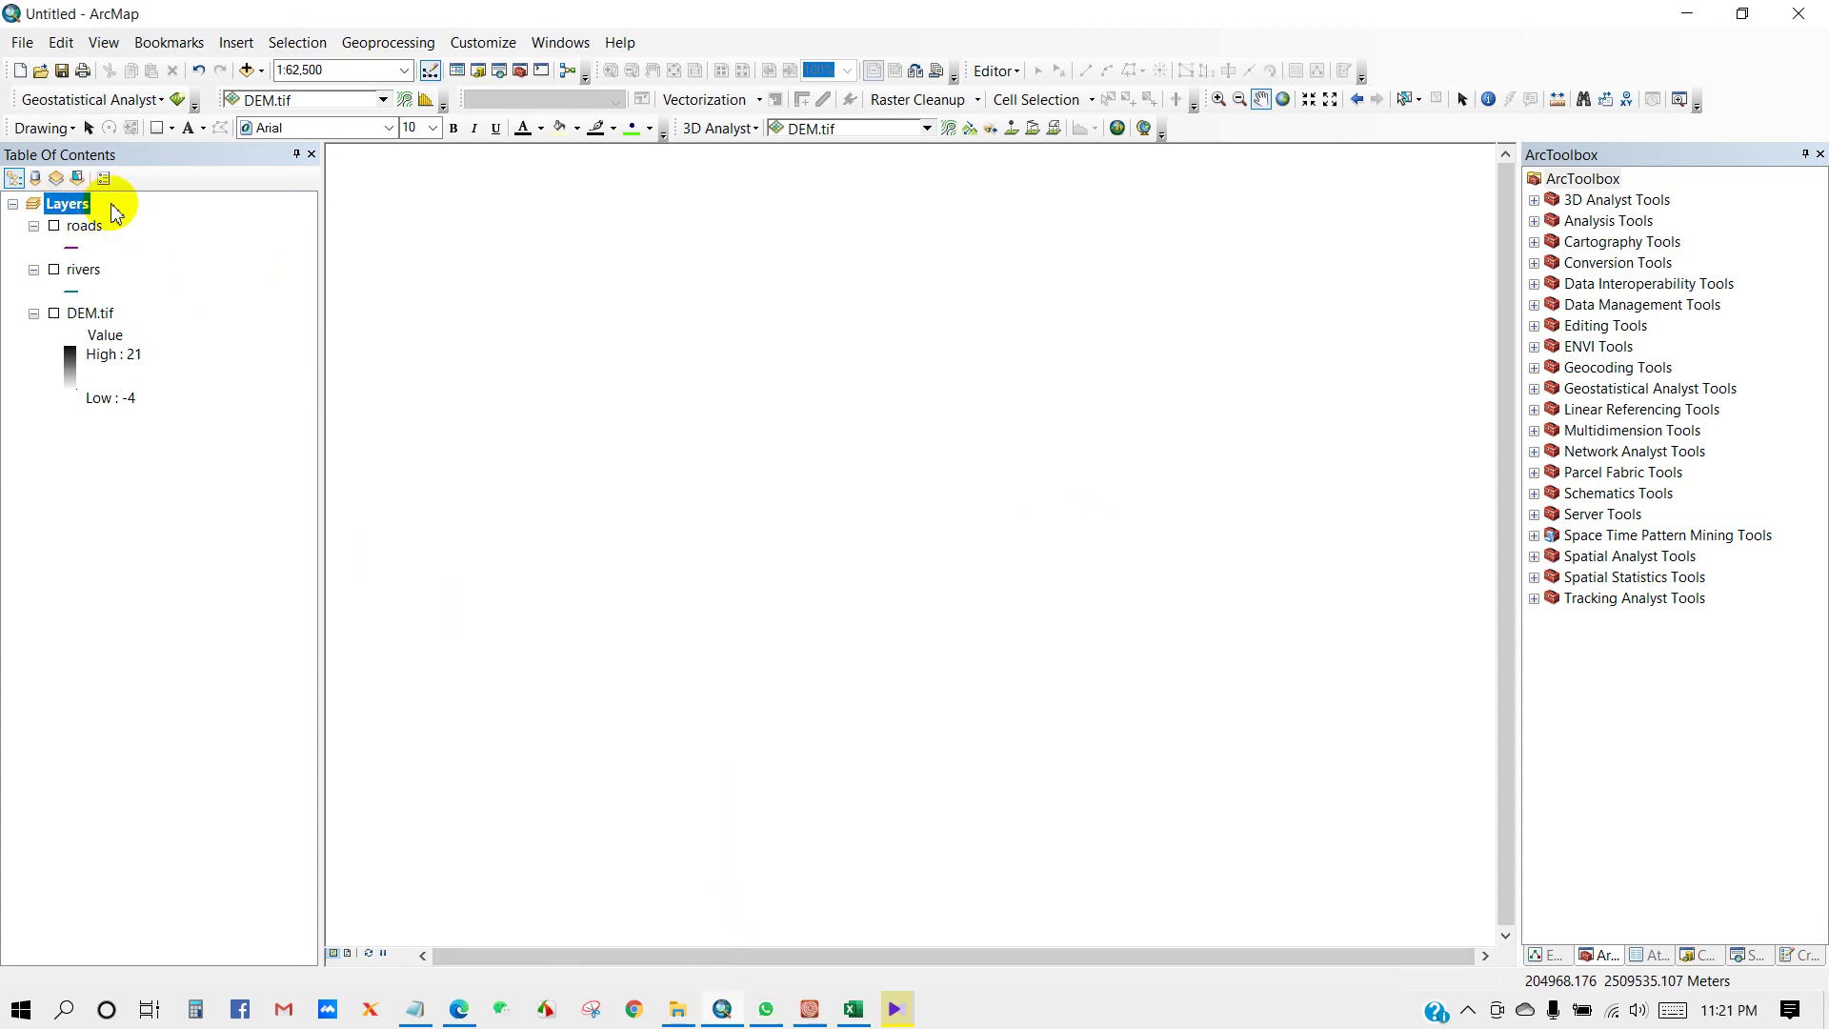
Step: Briefly display the roads and rivers layers, then hide them again to view the DEM
{"action": "left_click", "coordinate": [54, 227]}
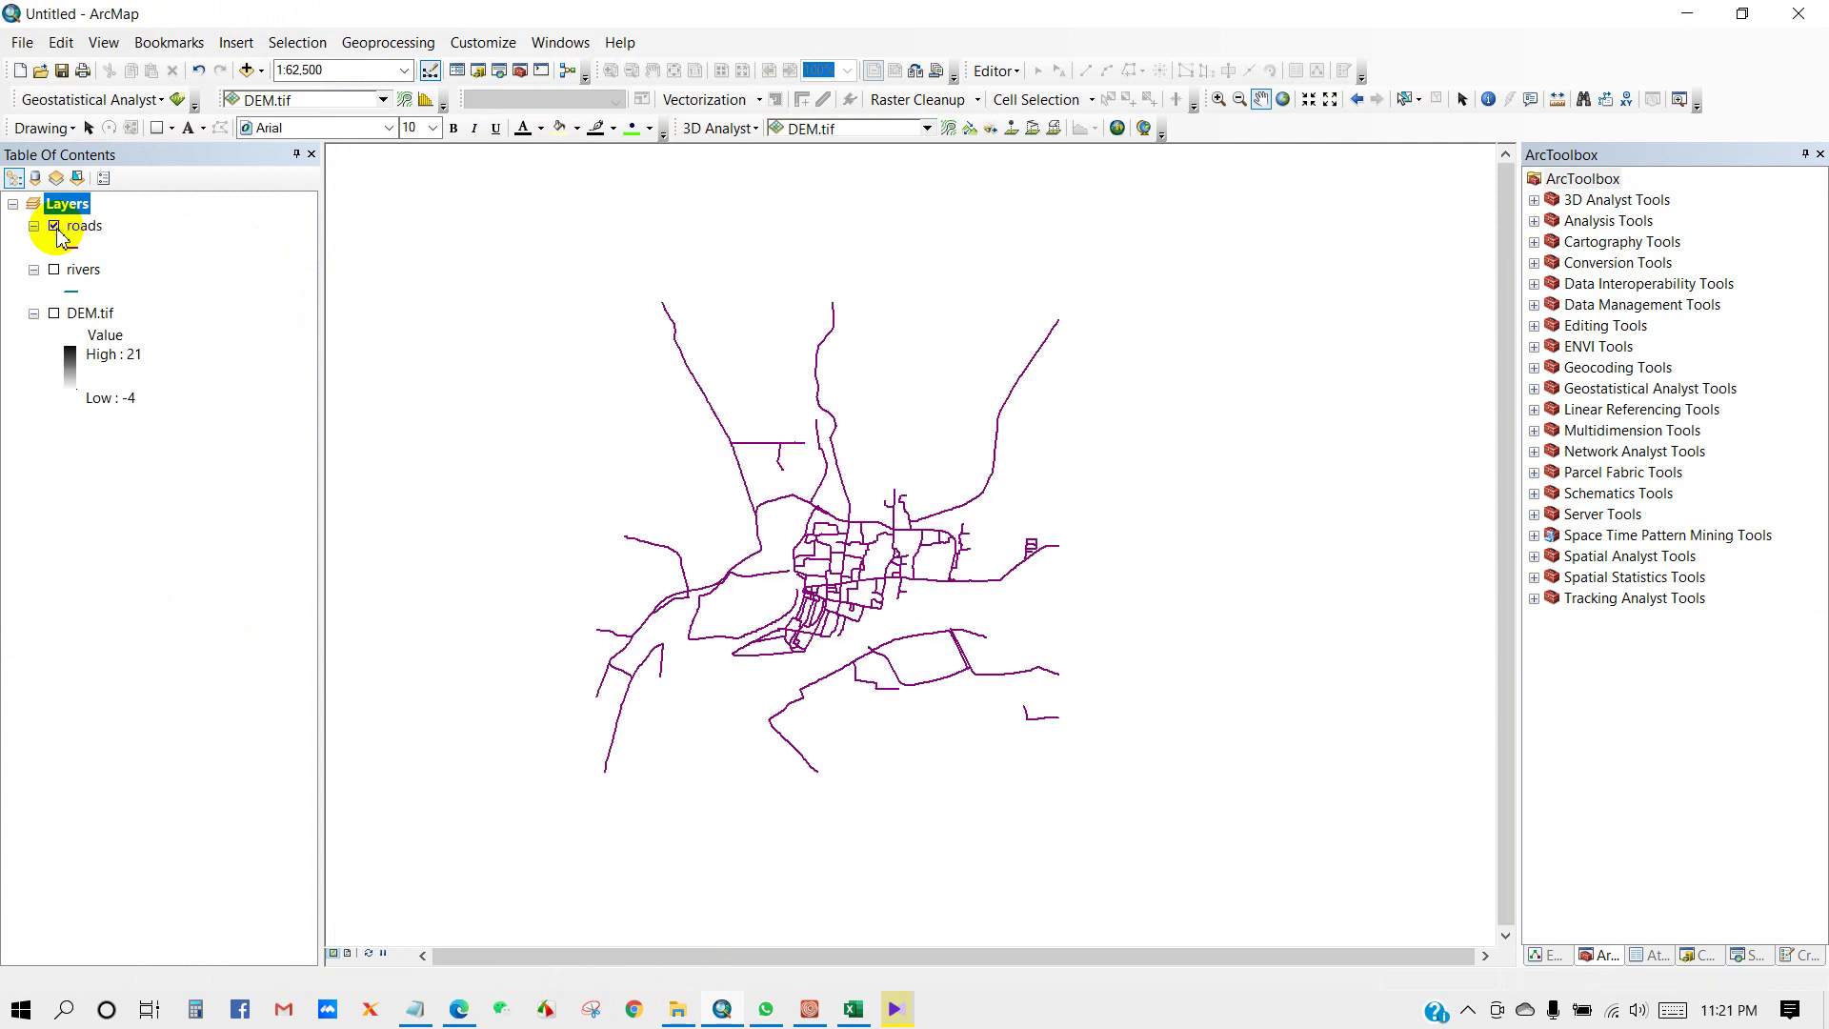
{"action": "left_click_drag", "start_coordinate": [775, 519], "coordinate": [800, 533]}
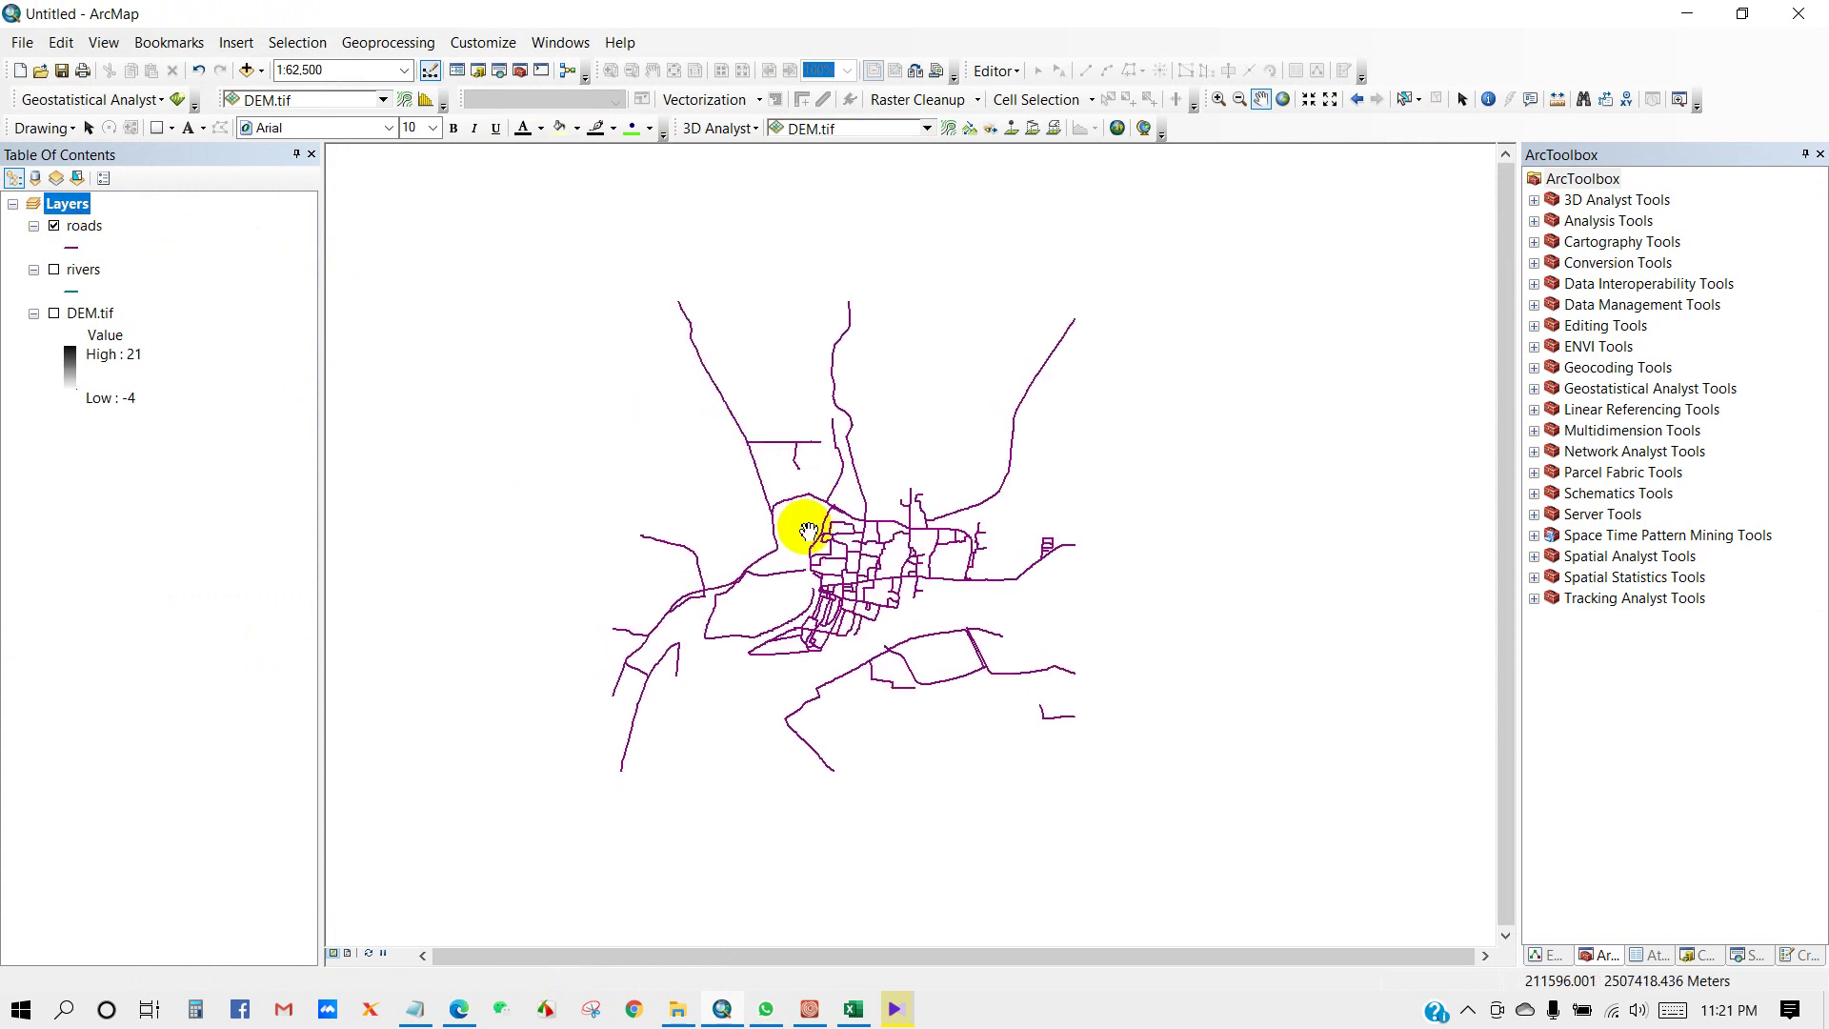
{"action": "left_click", "coordinate": [55, 269]}
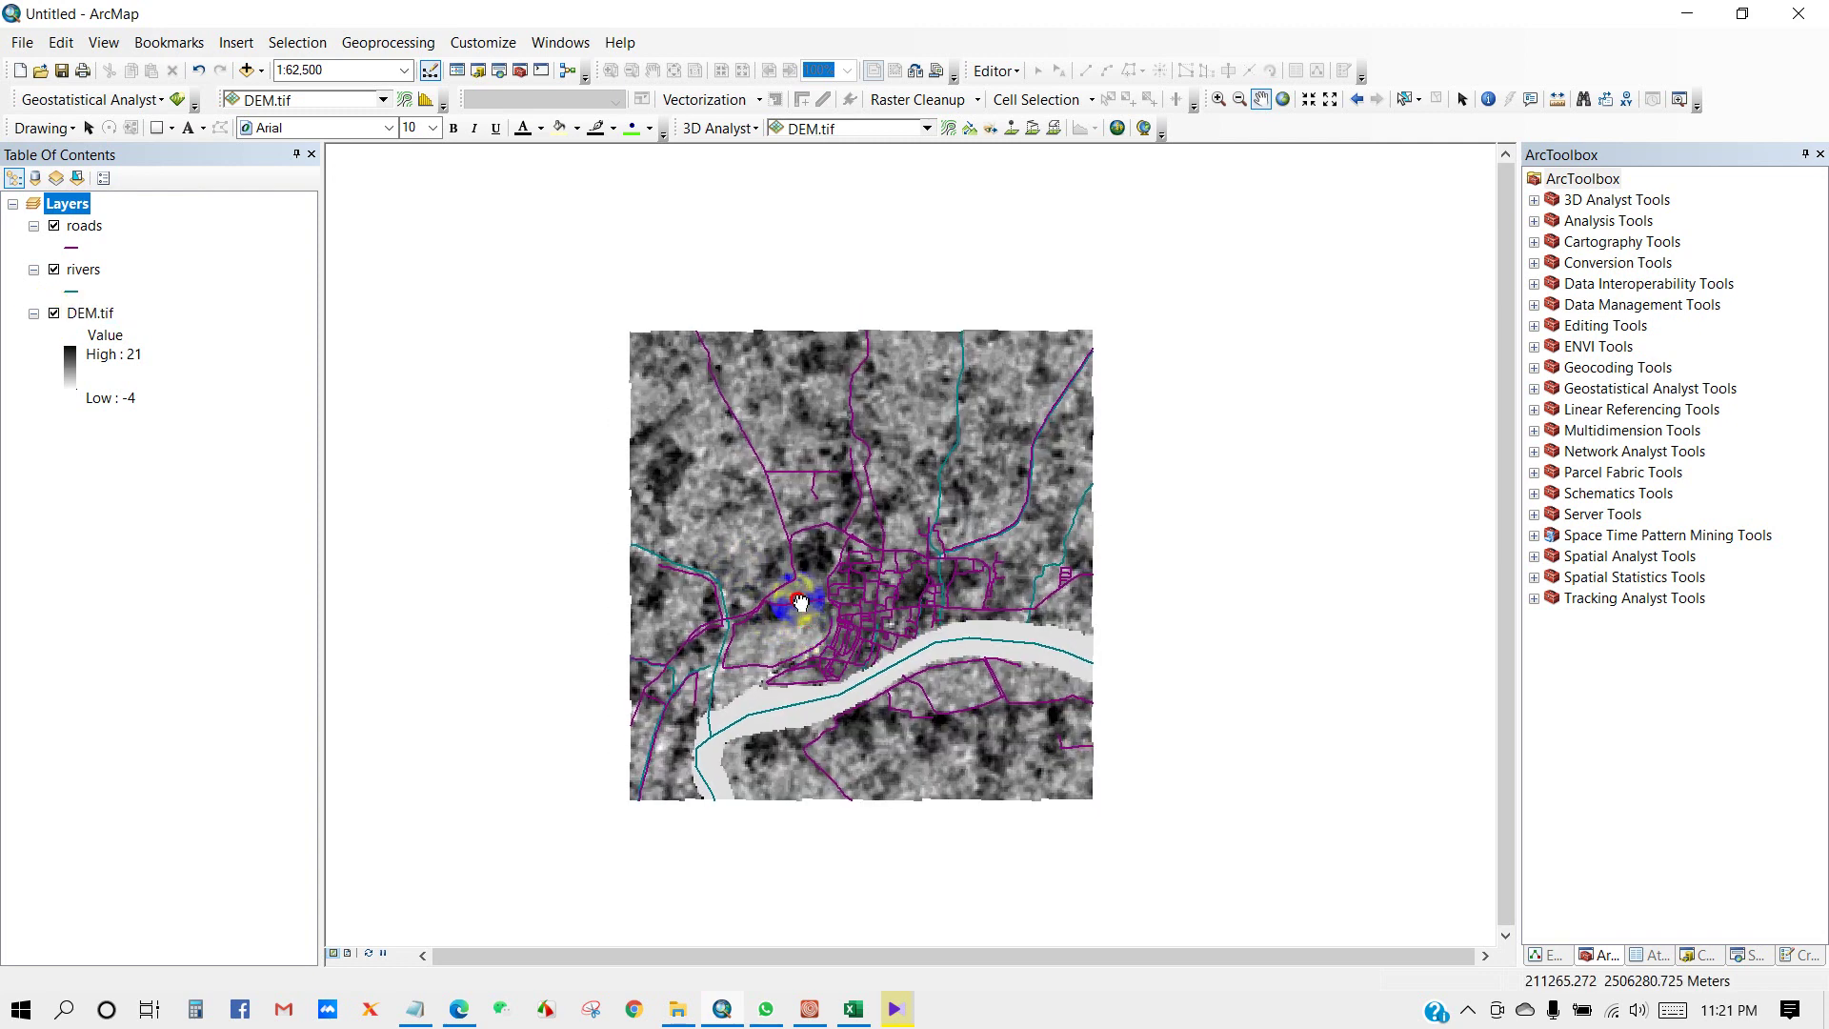
{"action": "left_click", "coordinate": [55, 225]}
{"action": "left_click", "coordinate": [54, 270]}
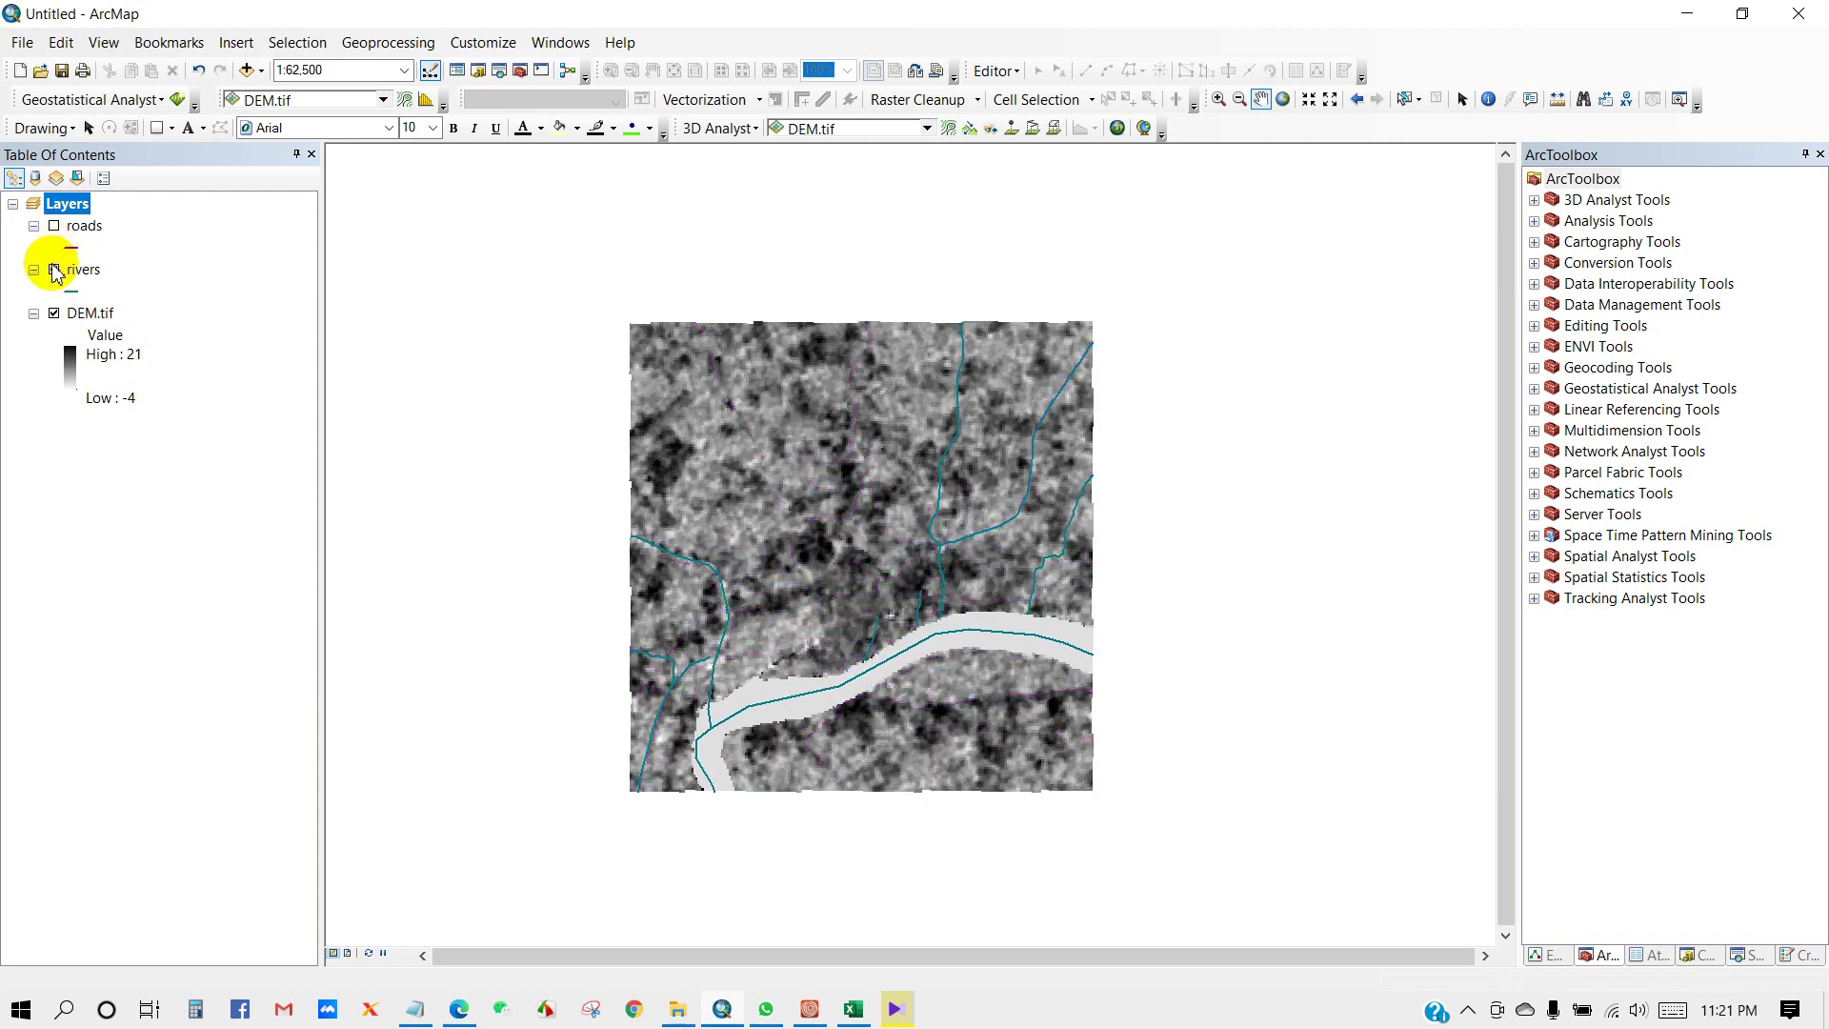
{"action": "left_click_drag", "start_coordinate": [877, 612], "coordinate": [906, 620]}
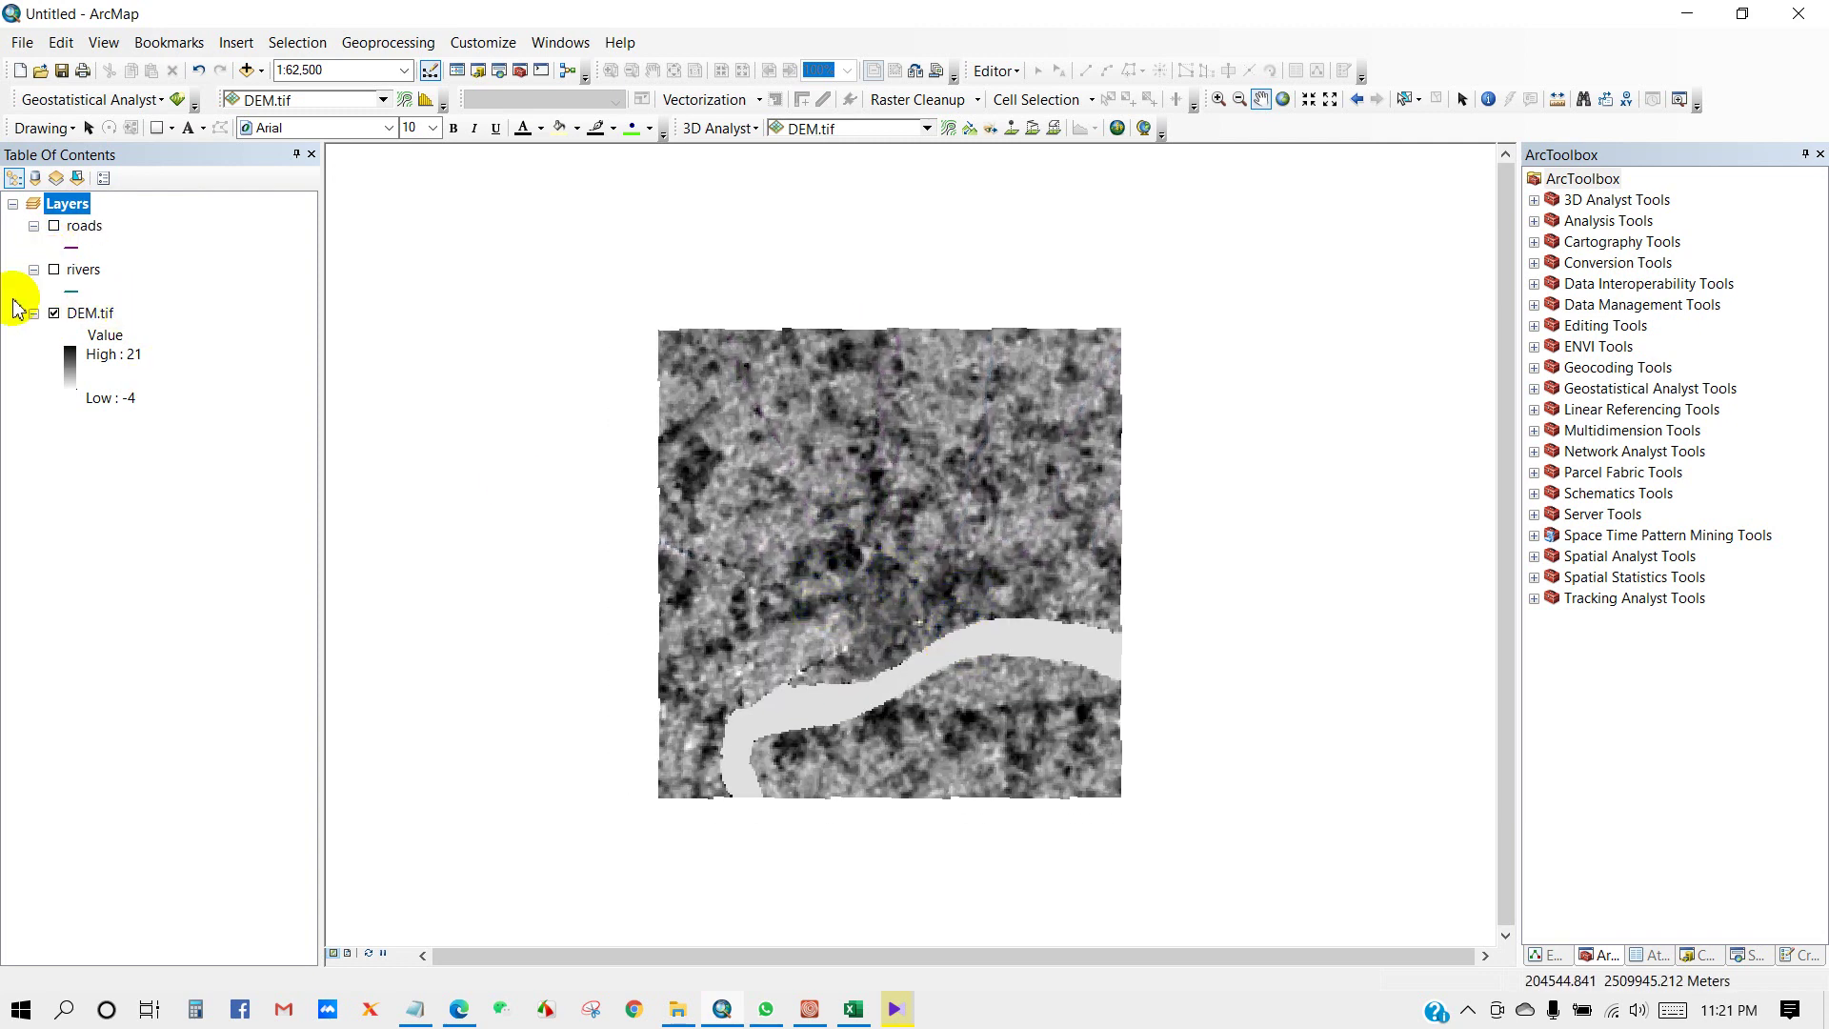
Step: Recolour DEM.tif with the blue-yellow-red colour ramp
{"action": "double_click", "coordinate": [72, 365]}
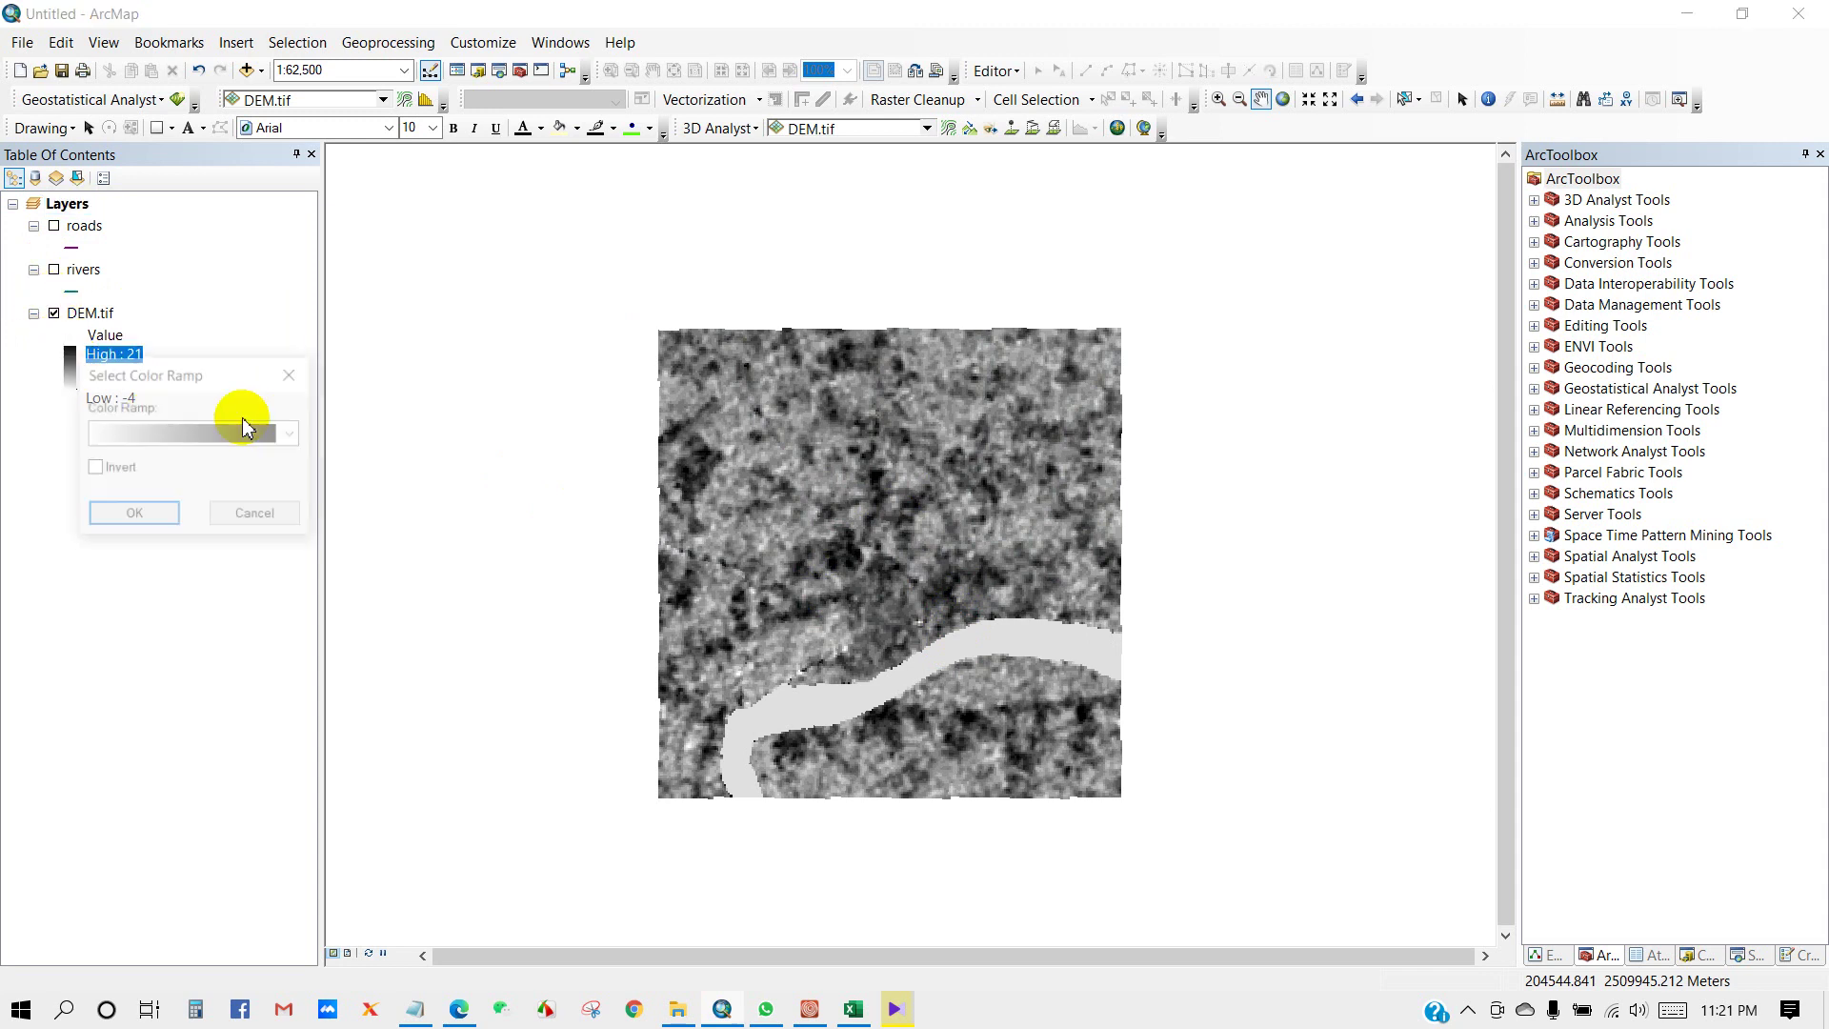
{"action": "left_click", "coordinate": [293, 434]}
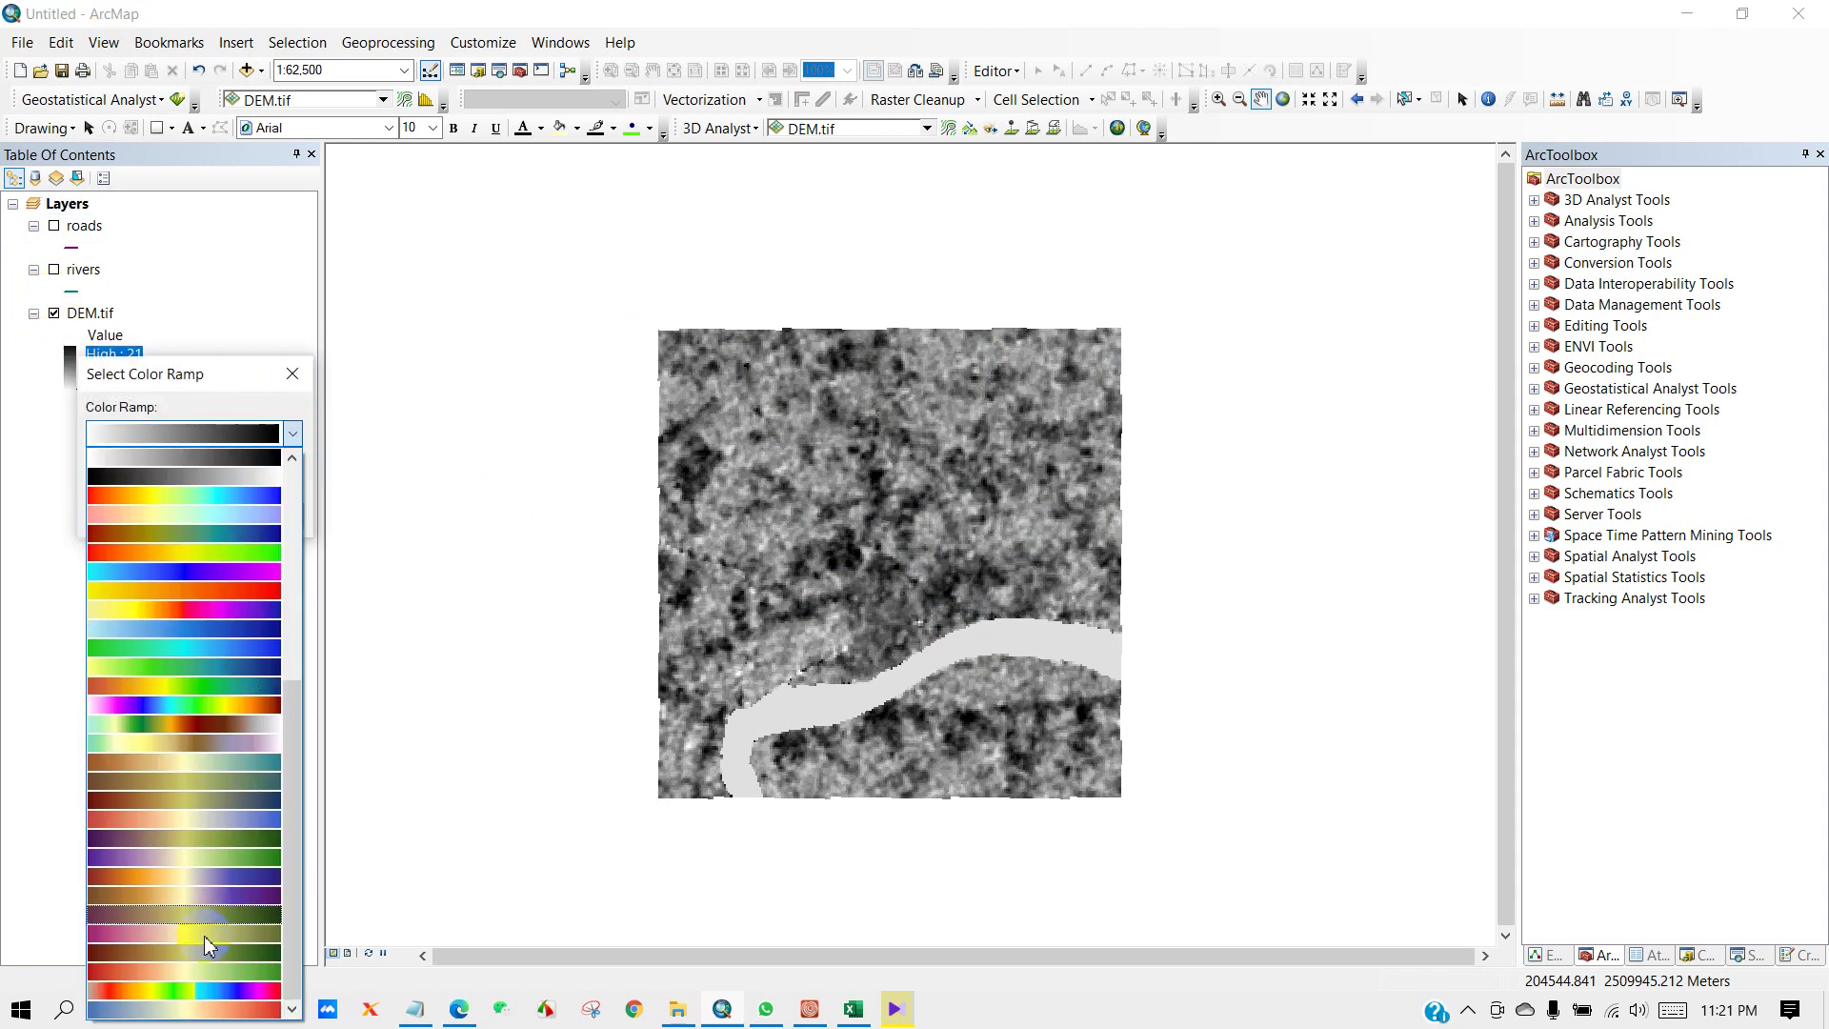
{"action": "left_click", "coordinate": [199, 1012]}
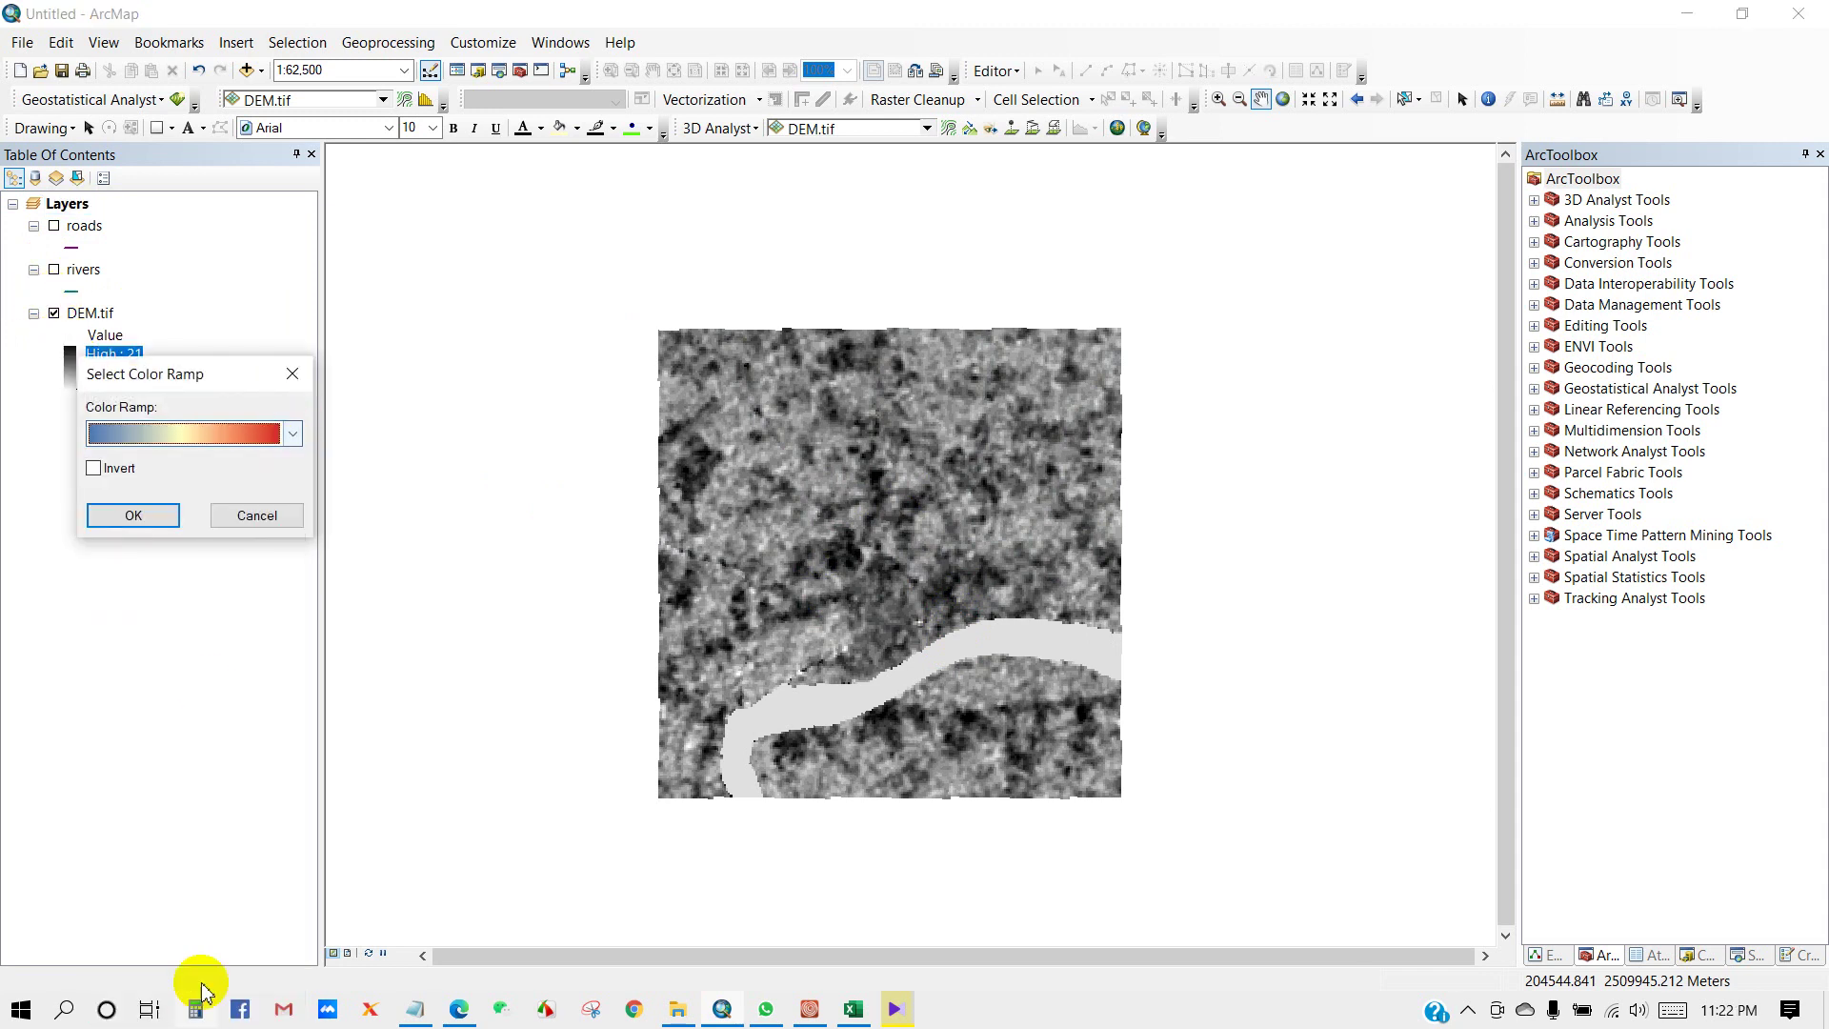
{"action": "left_click", "coordinate": [133, 515]}
{"action": "scroll", "coordinate": [798, 590], "scroll_direction": "up", "scroll_amount": 3}
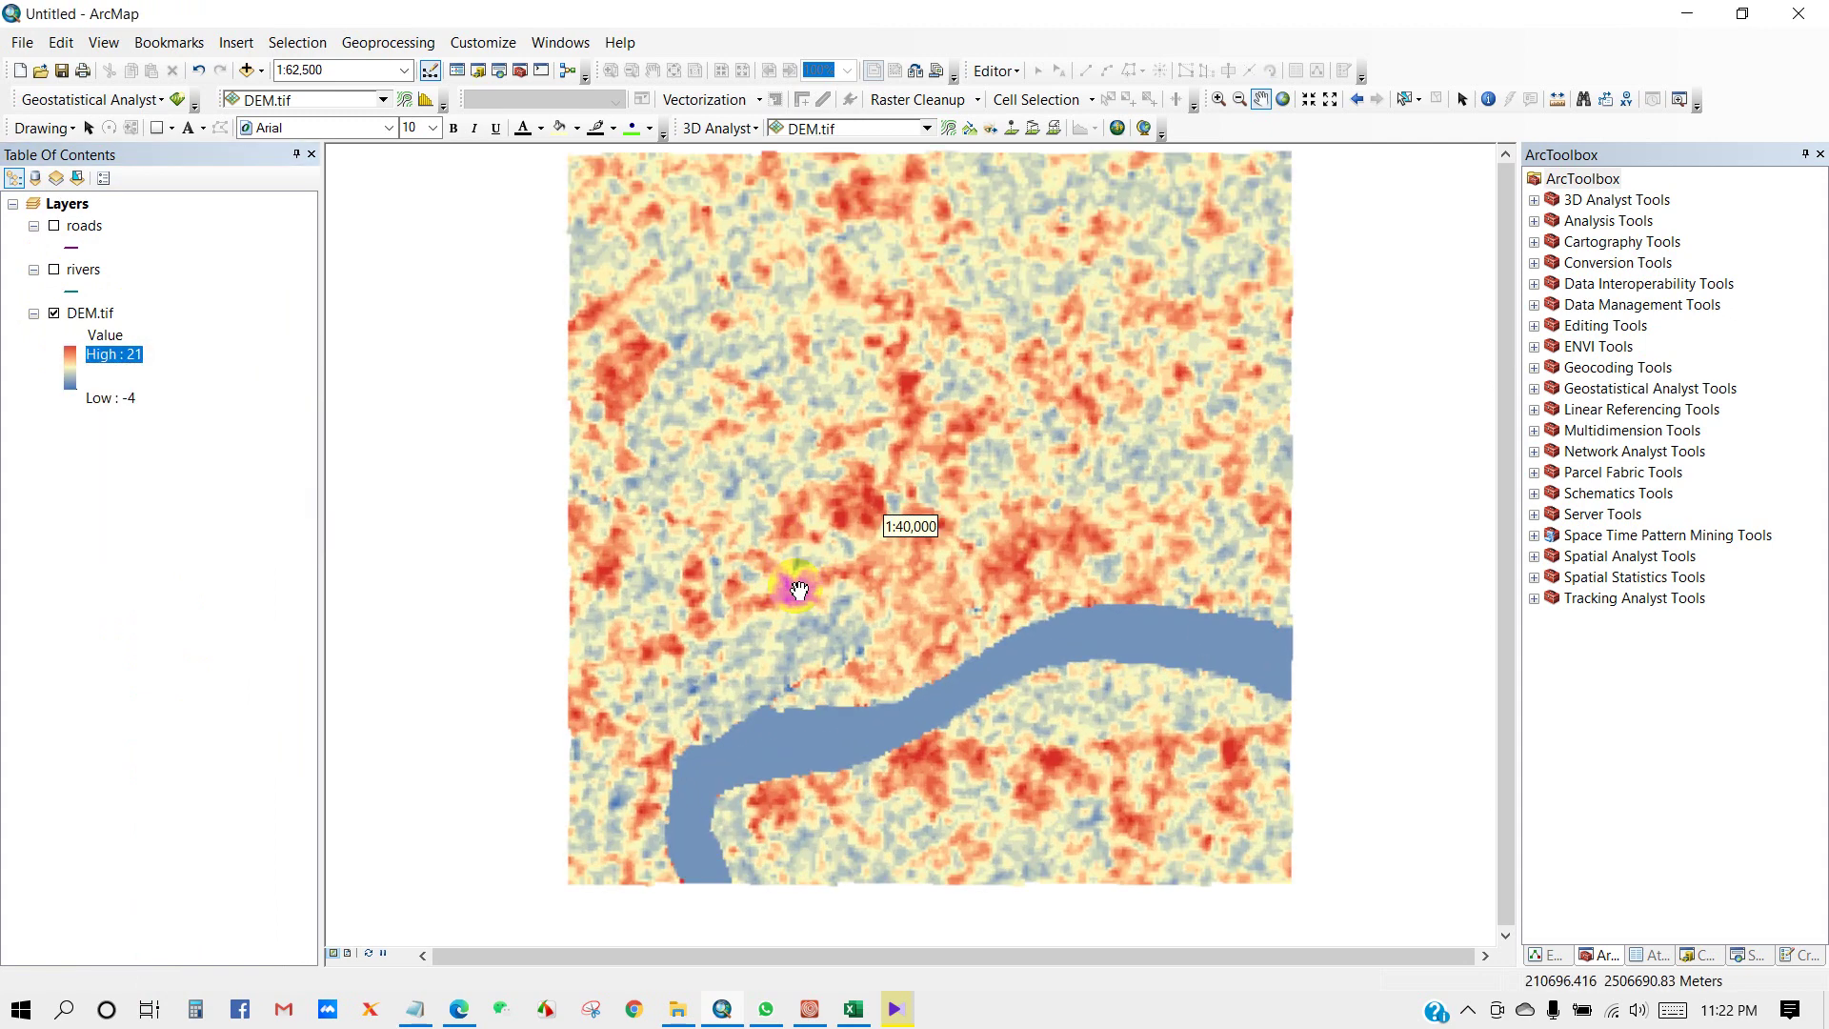
{"action": "scroll", "coordinate": [798, 591], "scroll_direction": "down", "scroll_amount": 1}
{"action": "scroll", "coordinate": [799, 591], "scroll_direction": "down", "scroll_amount": 1}
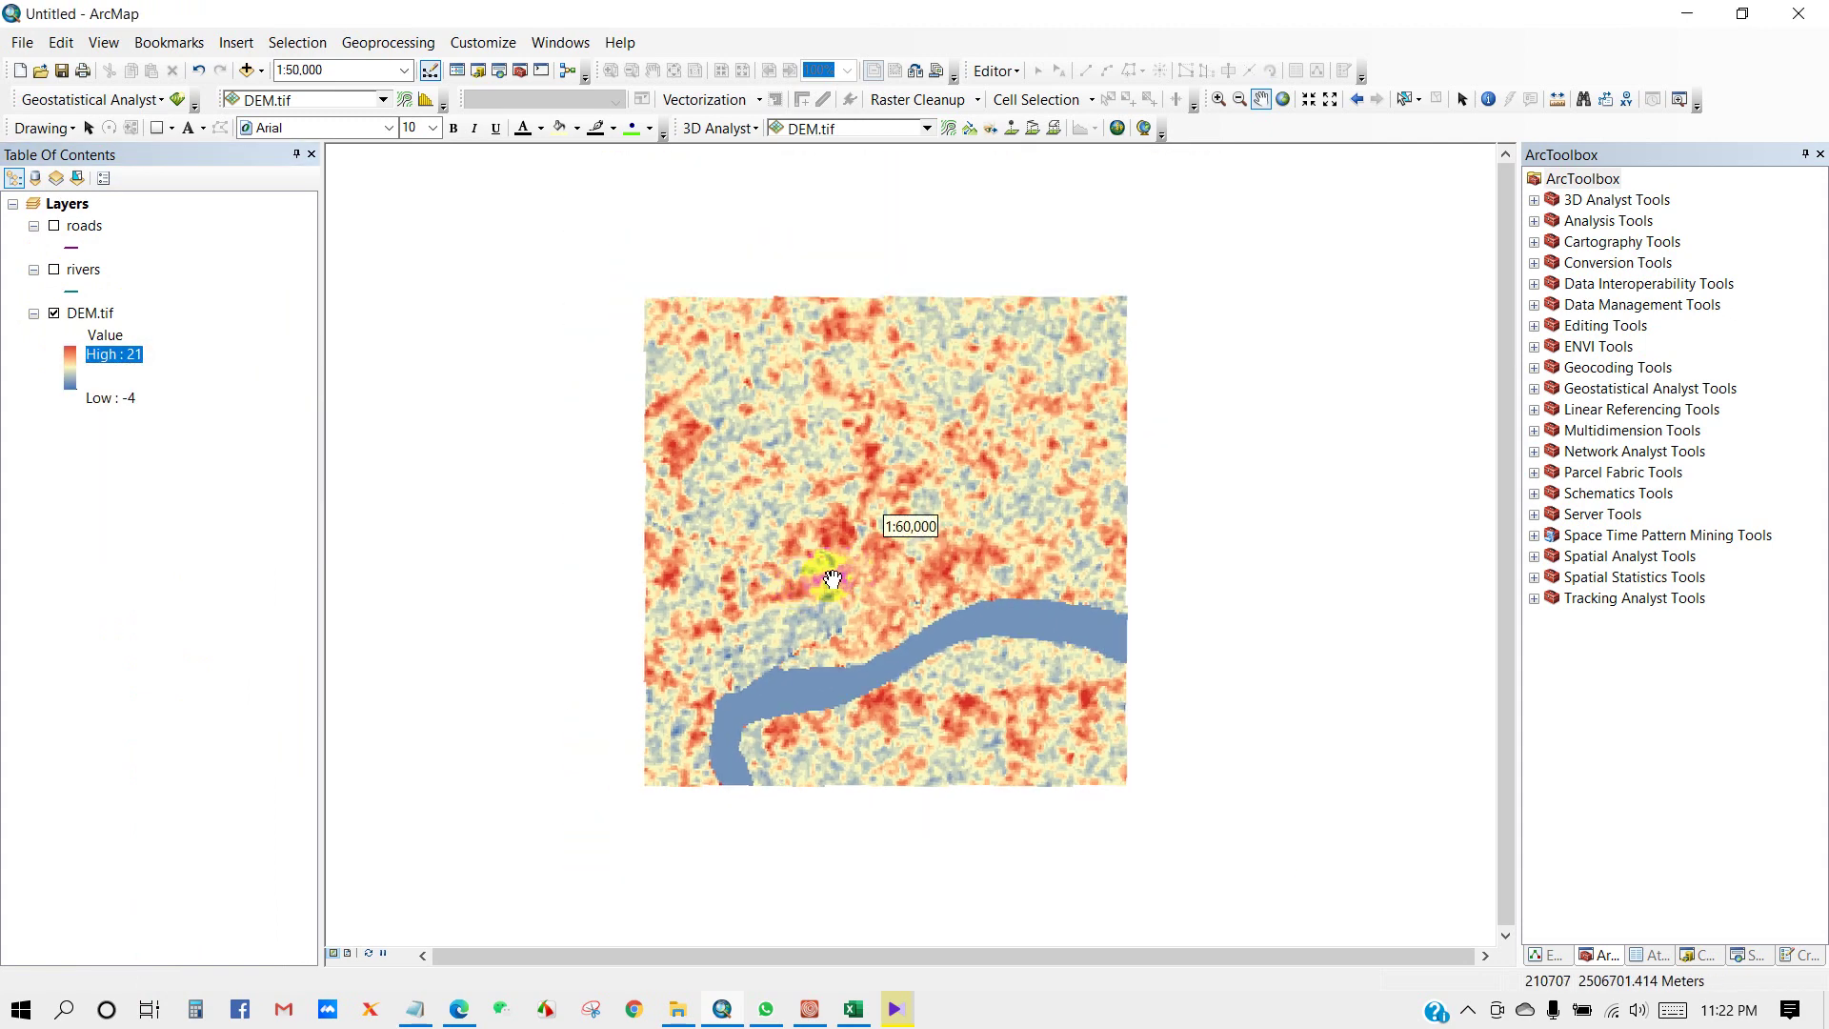
Step: Show the roads layer, hide DEM.tif, and select roads in the Table of Contents
{"action": "left_click", "coordinate": [54, 226]}
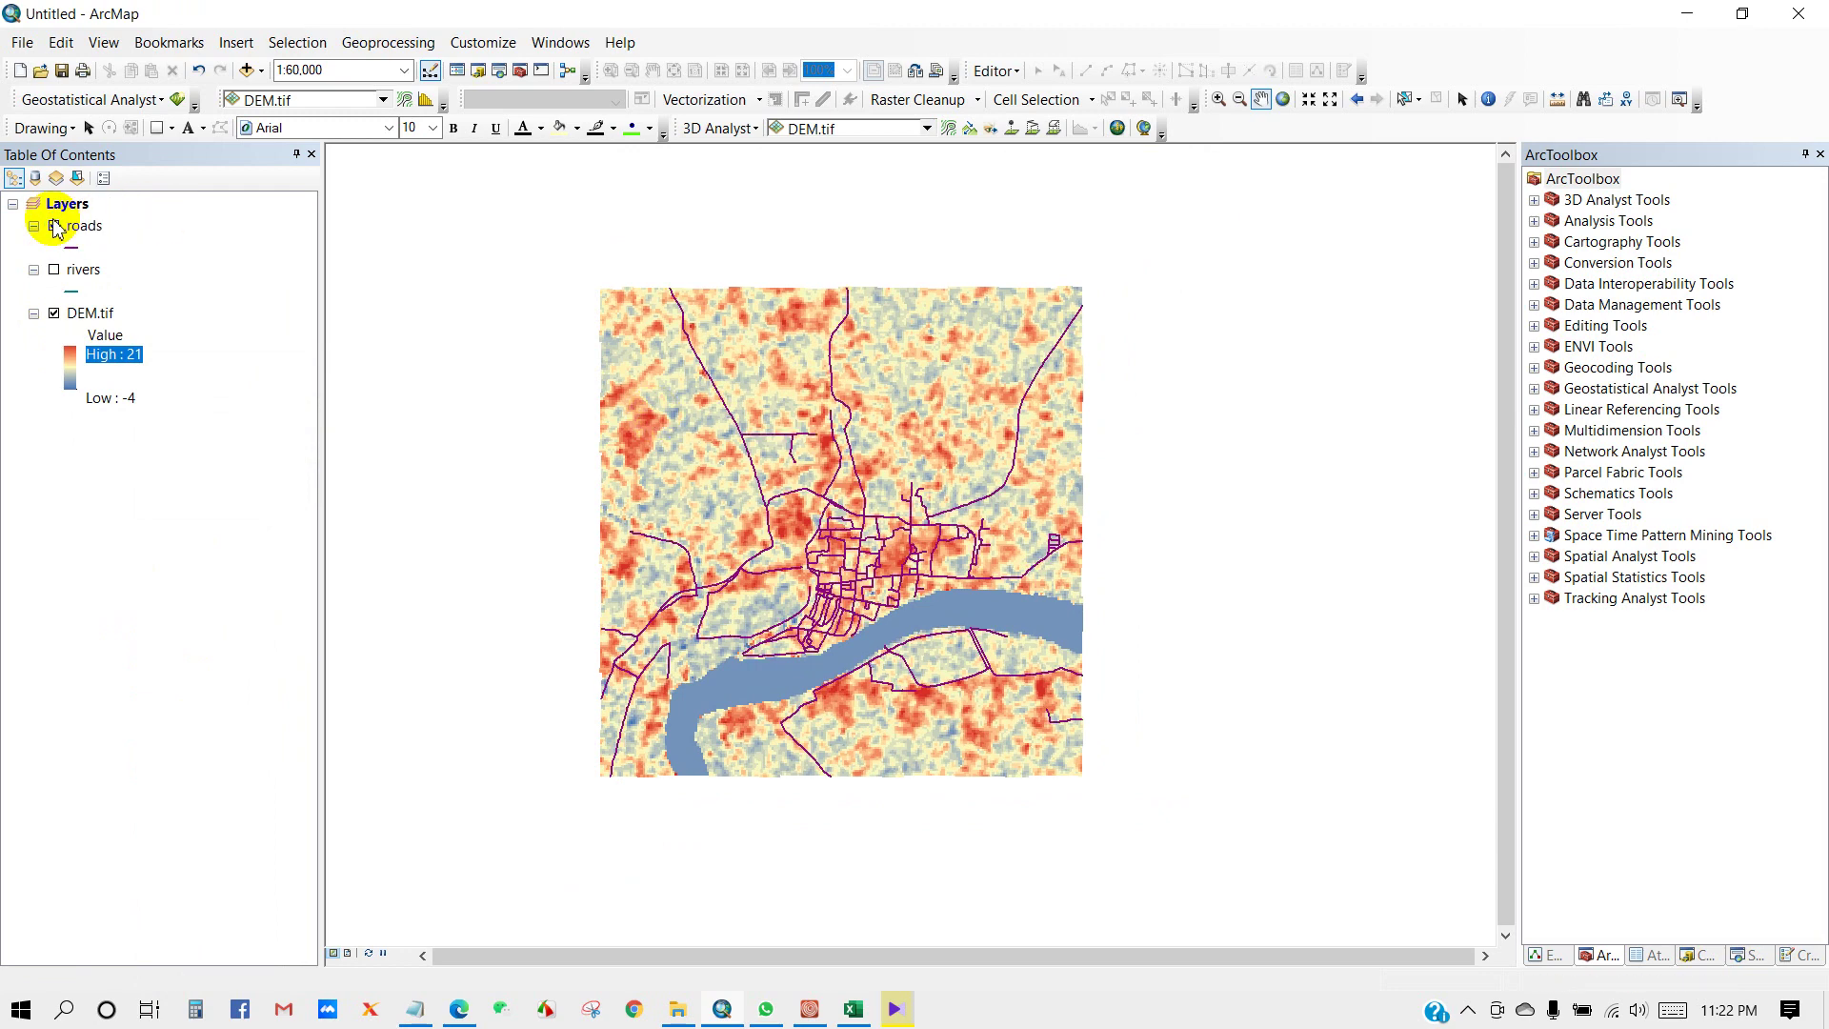
{"action": "left_click_drag", "start_coordinate": [747, 445], "coordinate": [746, 457]}
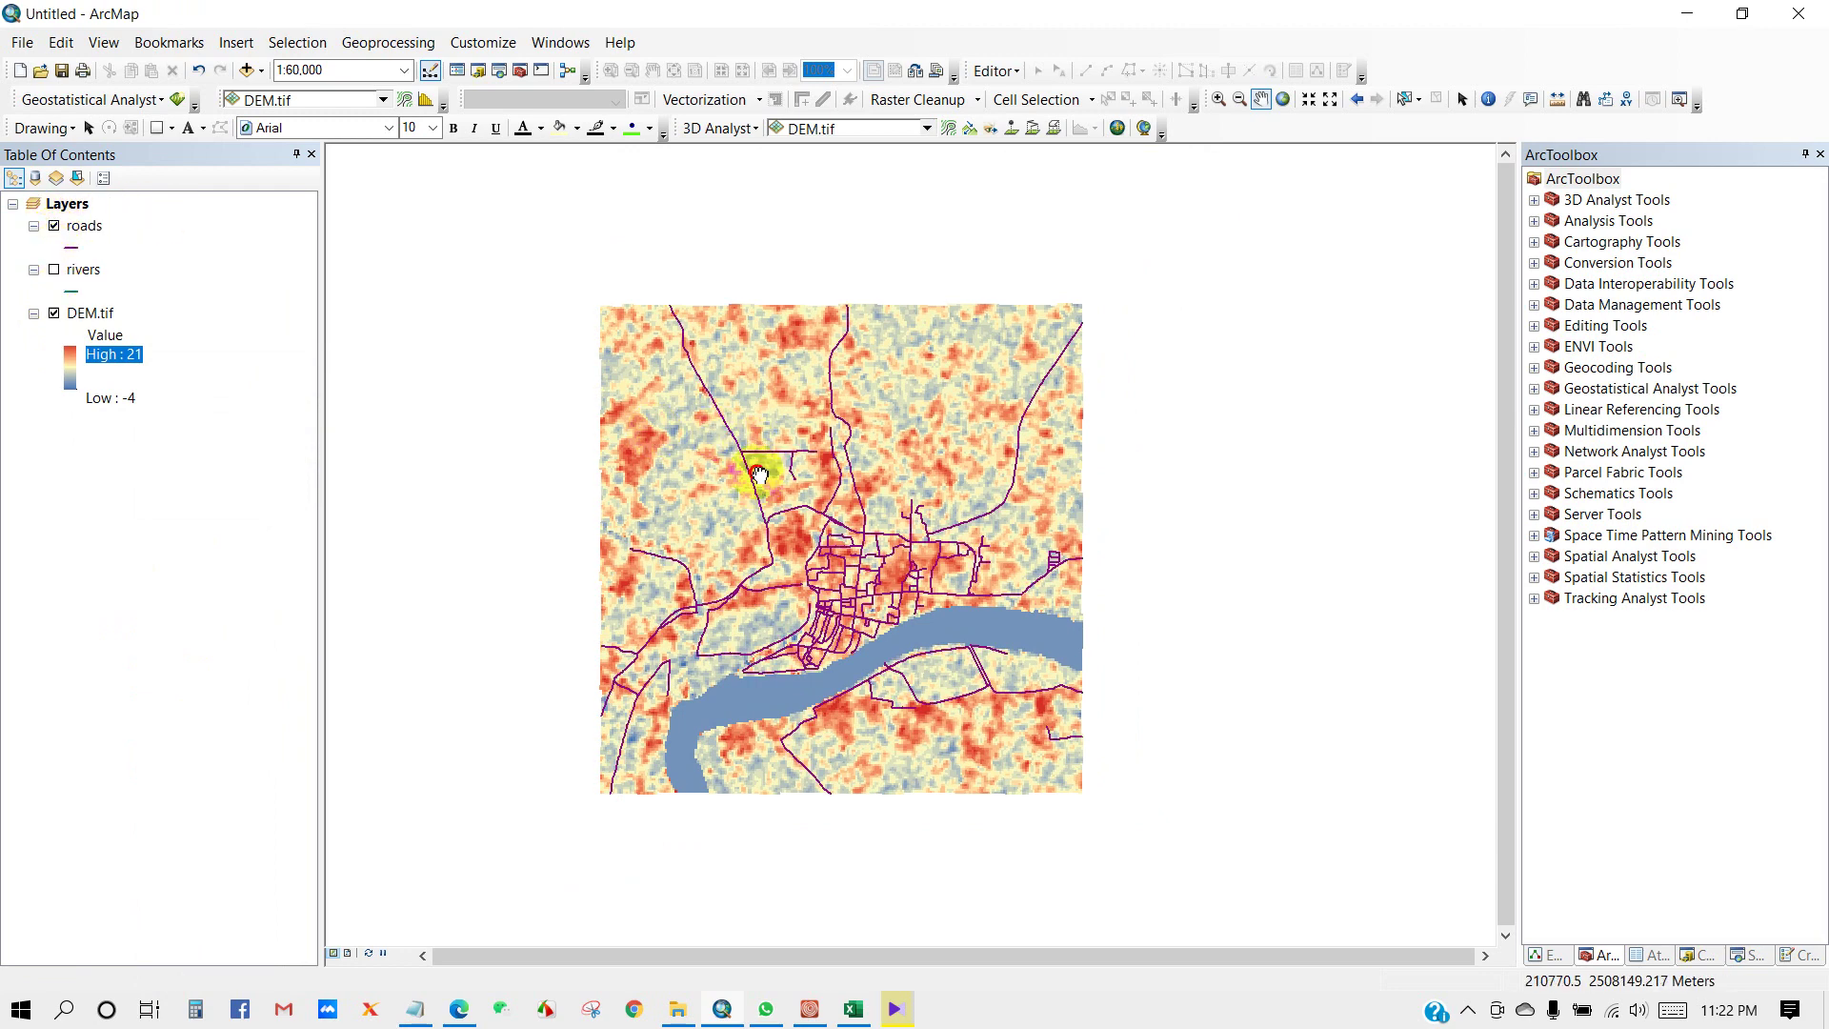
{"action": "left_click", "coordinate": [54, 315]}
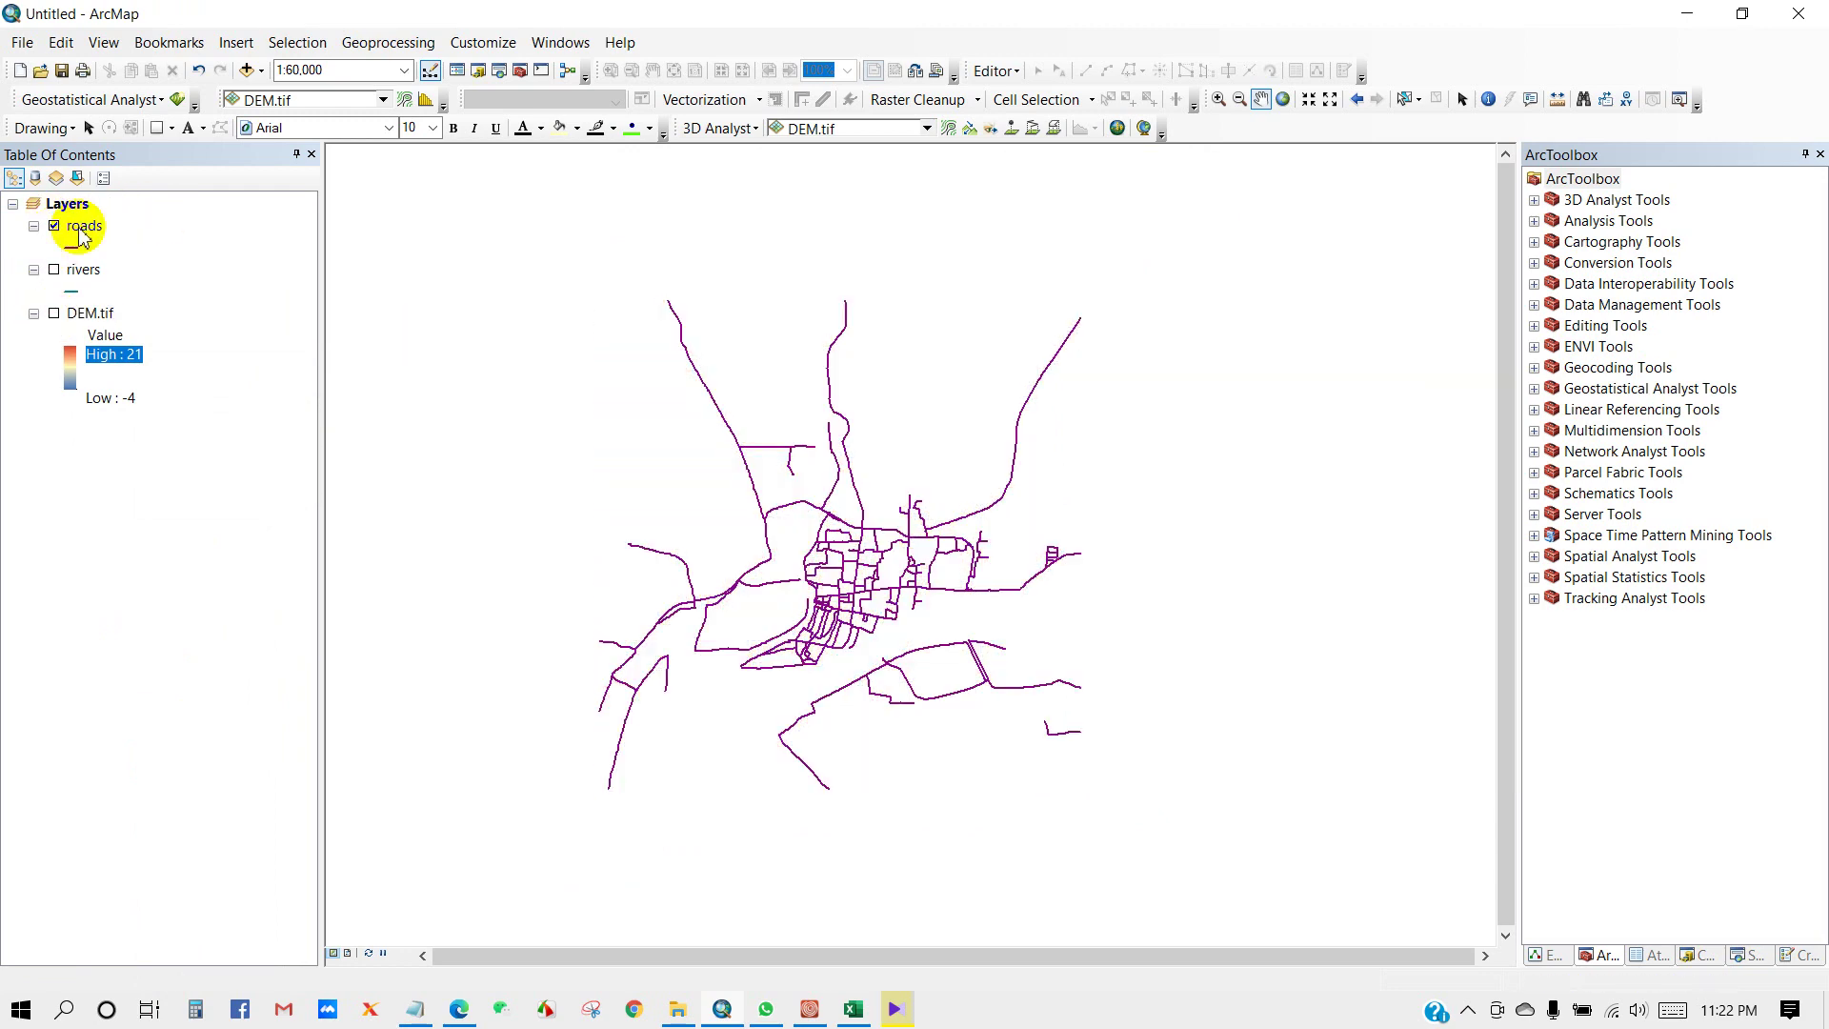
{"action": "left_click", "coordinate": [82, 227]}
Step: Open the Spatial Analyst Distance > Euclidean Distance tool
{"action": "left_click_drag", "start_coordinate": [837, 530], "coordinate": [847, 531]}
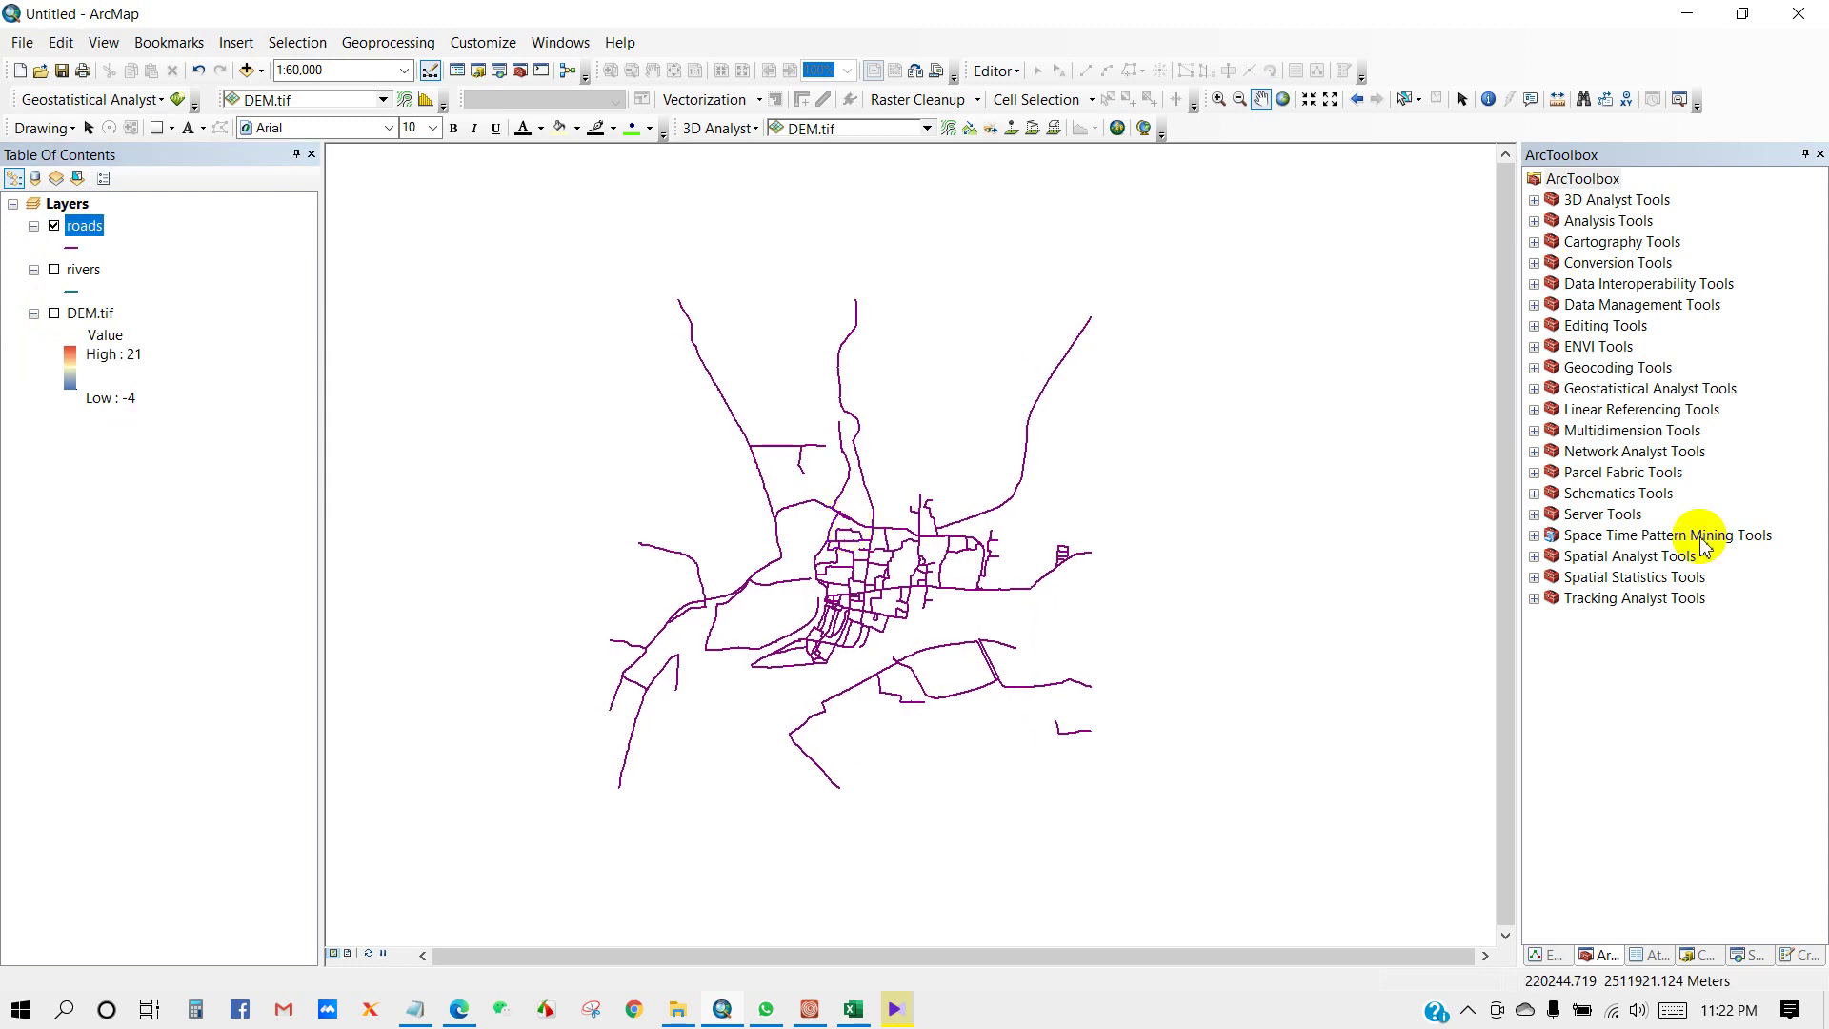
{"action": "left_click", "coordinate": [1534, 558]}
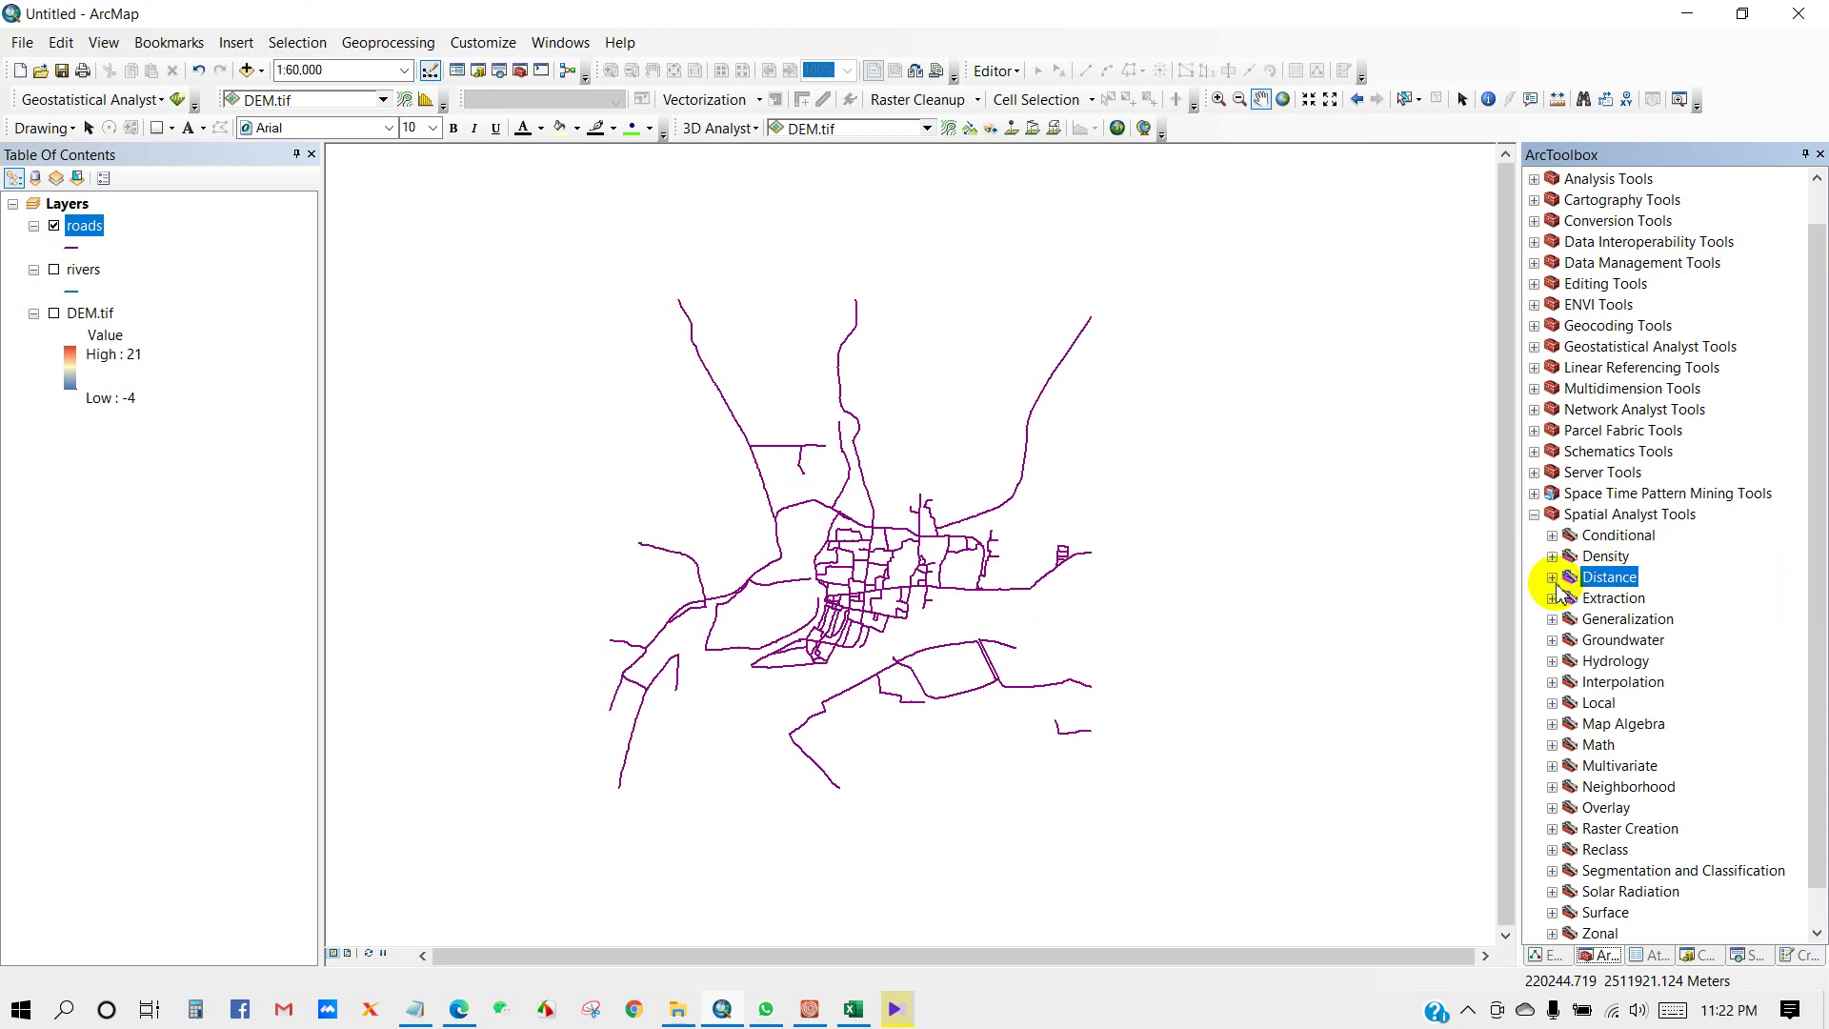
{"action": "left_click", "coordinate": [1553, 579]}
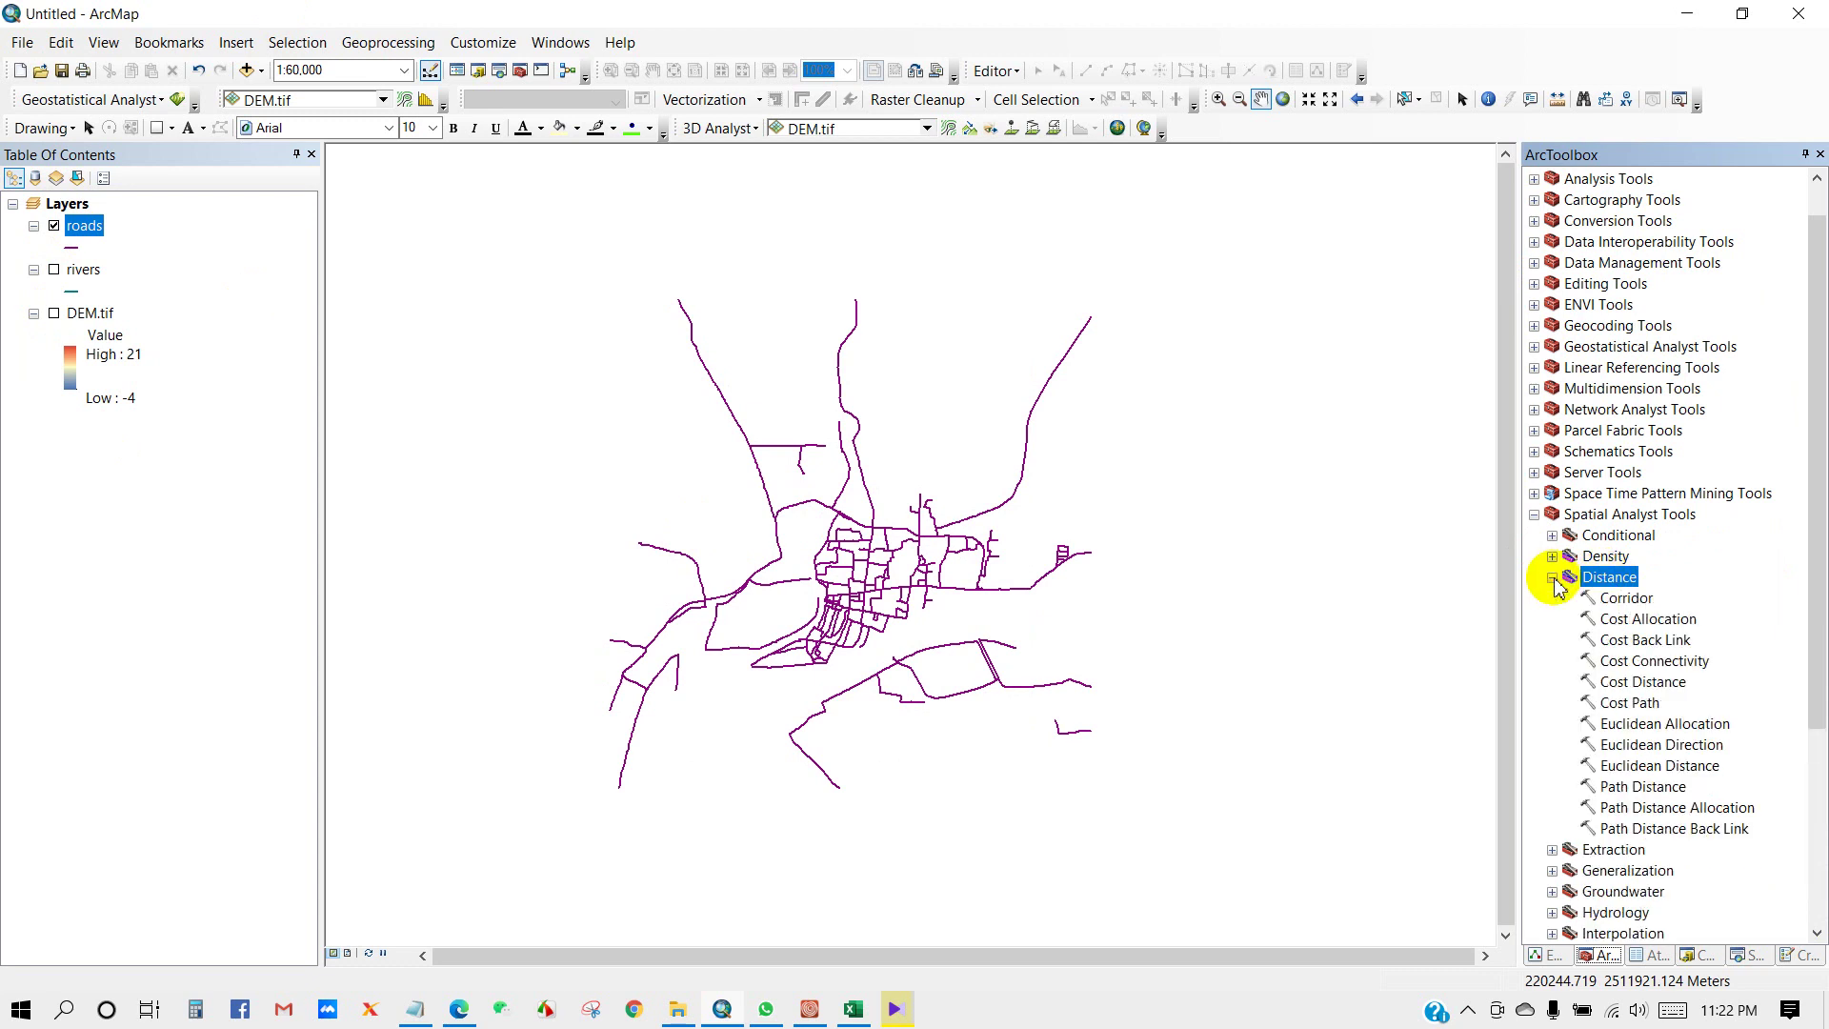
{"action": "left_click", "coordinate": [1649, 768]}
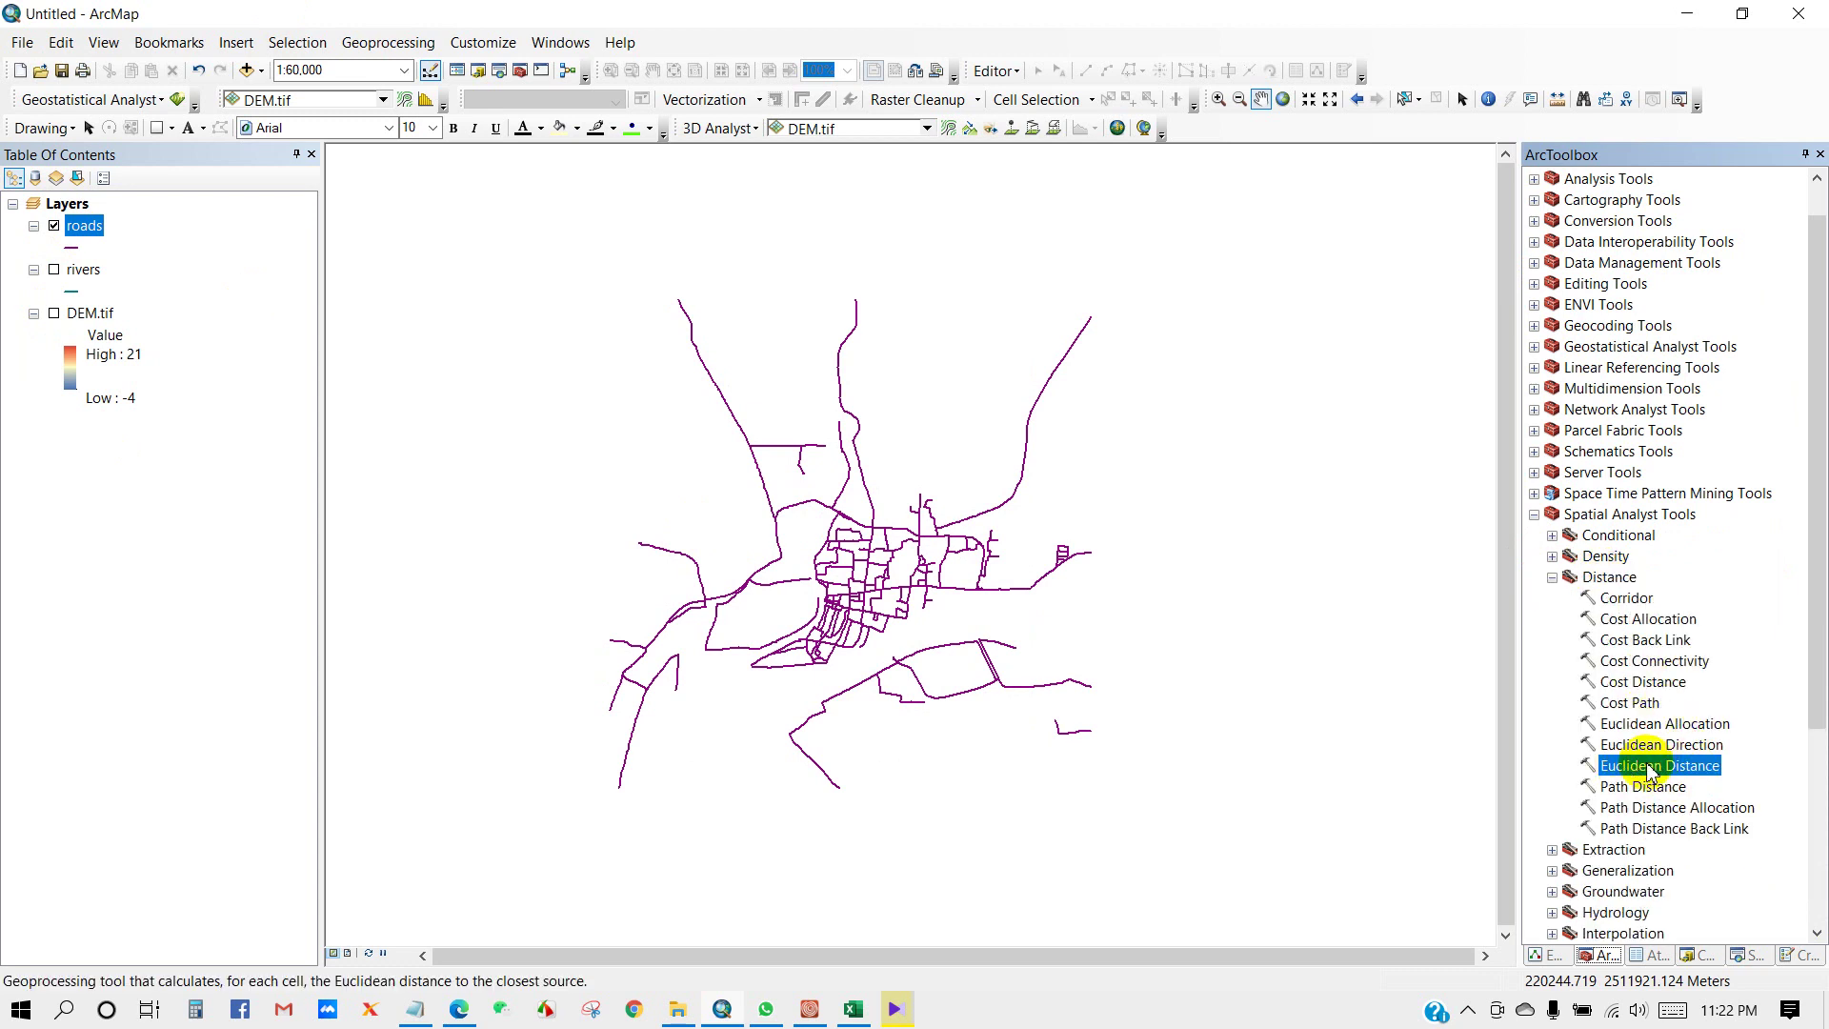
{"action": "double_click", "coordinate": [1651, 768]}
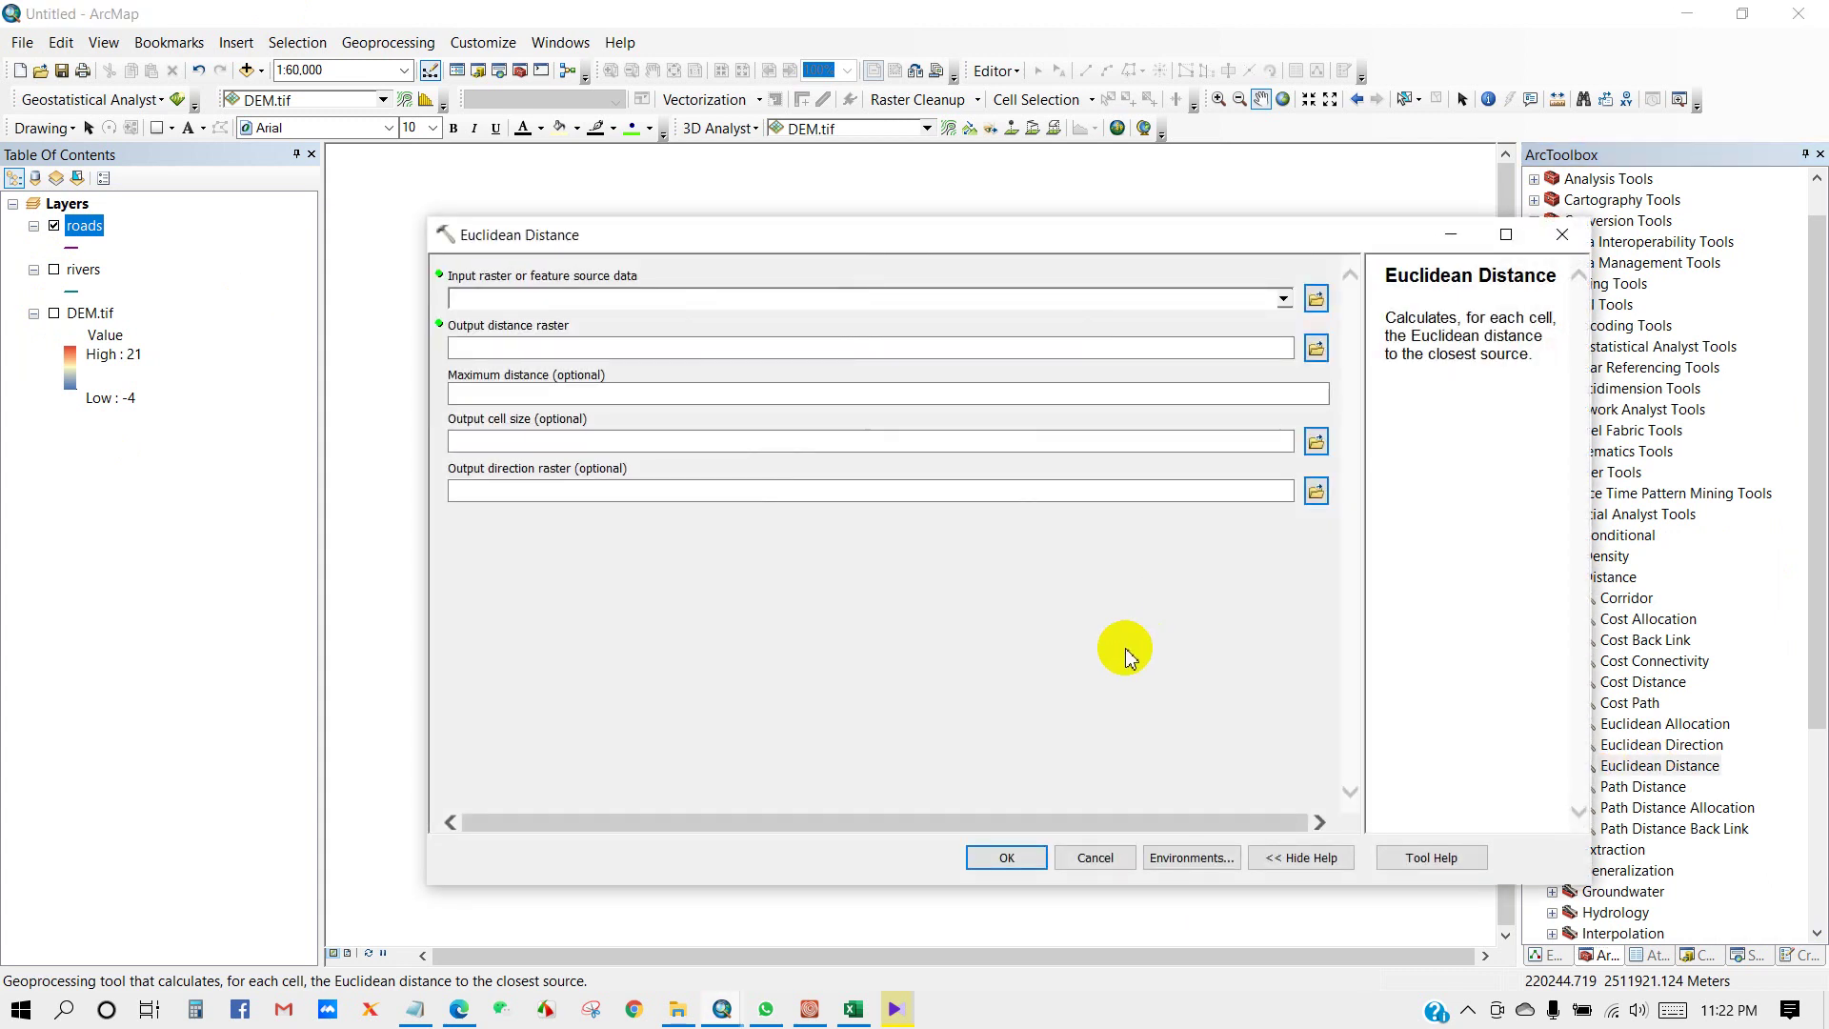
{"action": "left_click_drag", "start_coordinate": [839, 236], "coordinate": [789, 232]}
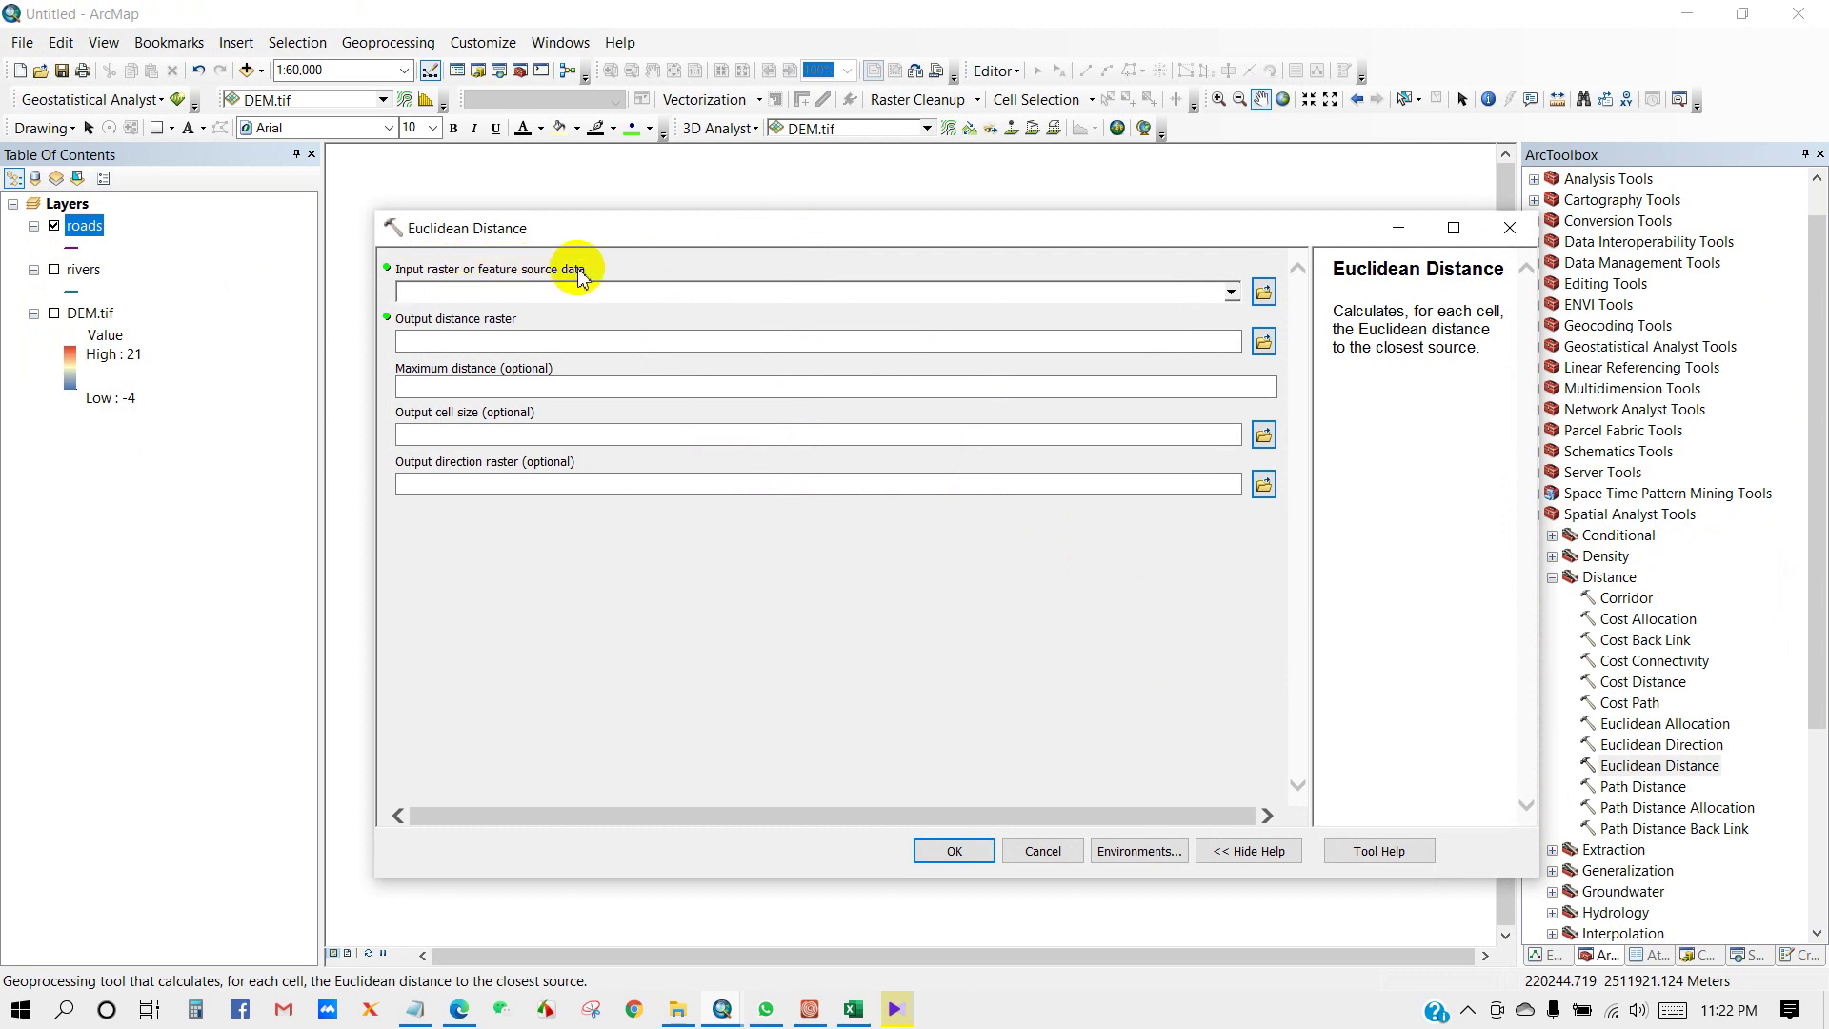
Step: Set roads as the input and D:\Variables\dist_fr_roads as the output distance raster
{"action": "left_click", "coordinate": [1231, 296]}
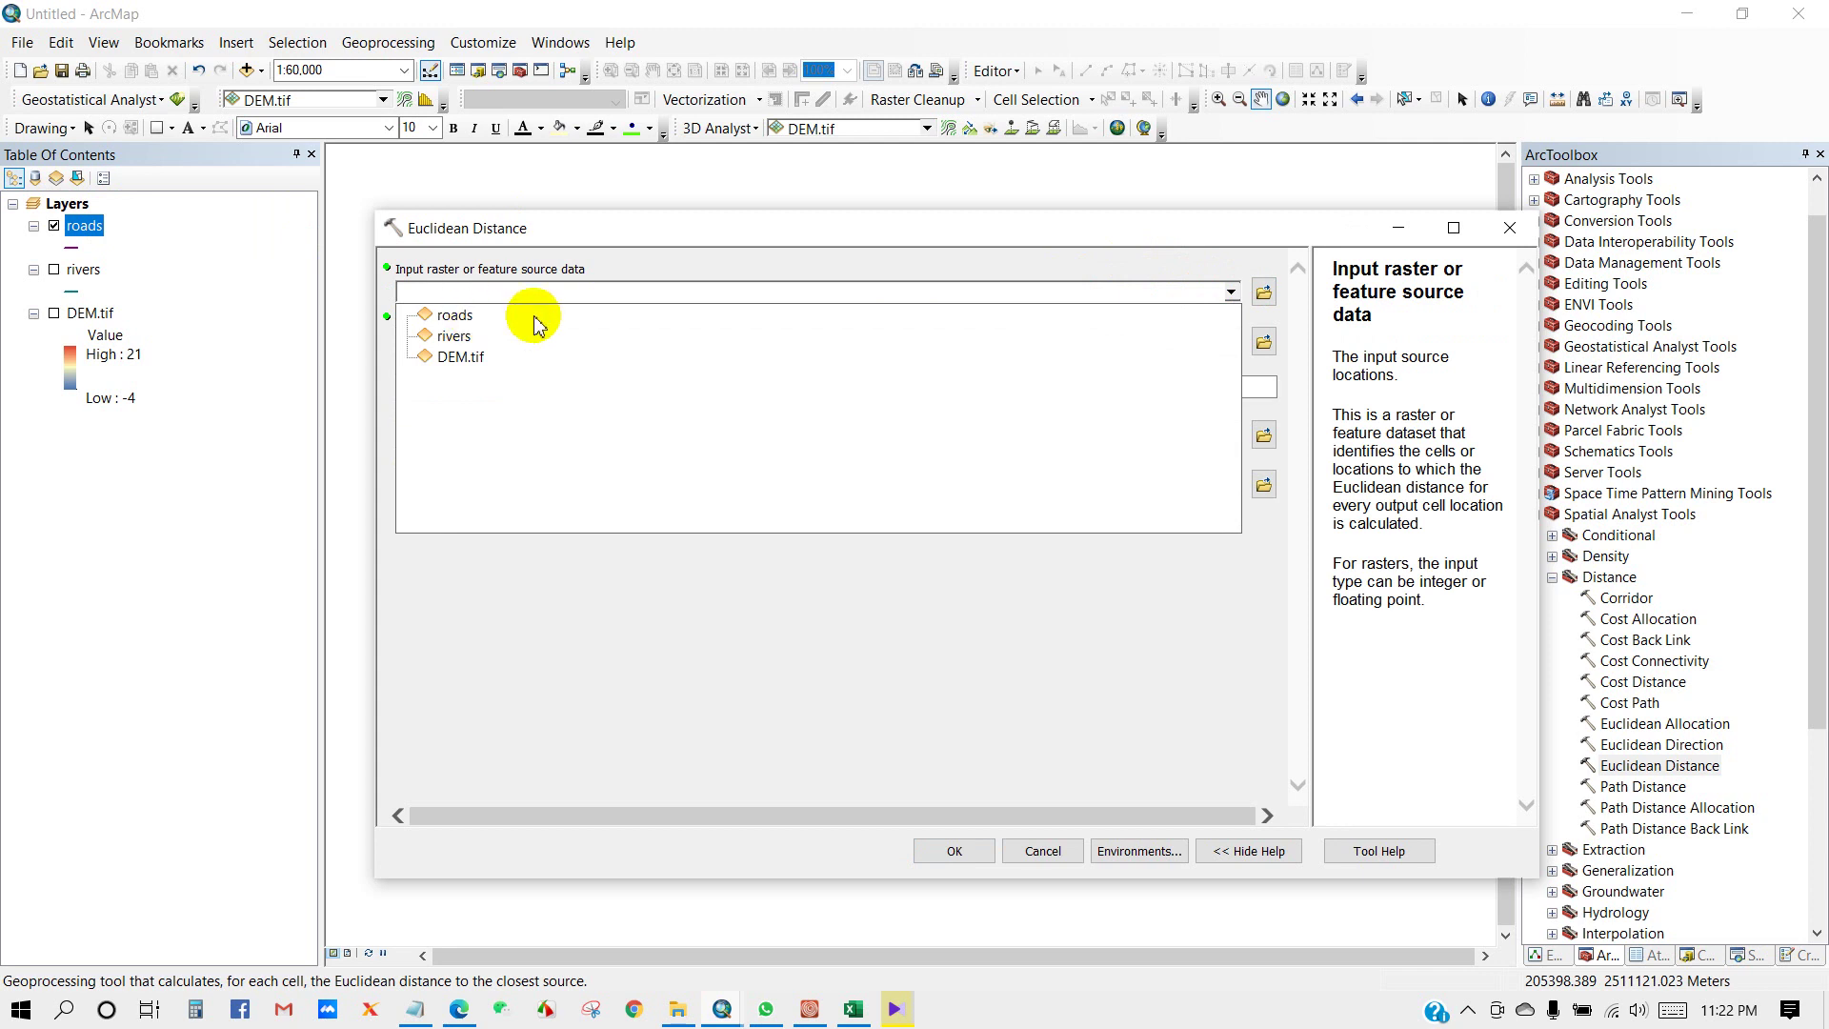
{"action": "left_click", "coordinate": [473, 315]}
{"action": "left_click", "coordinate": [533, 341]}
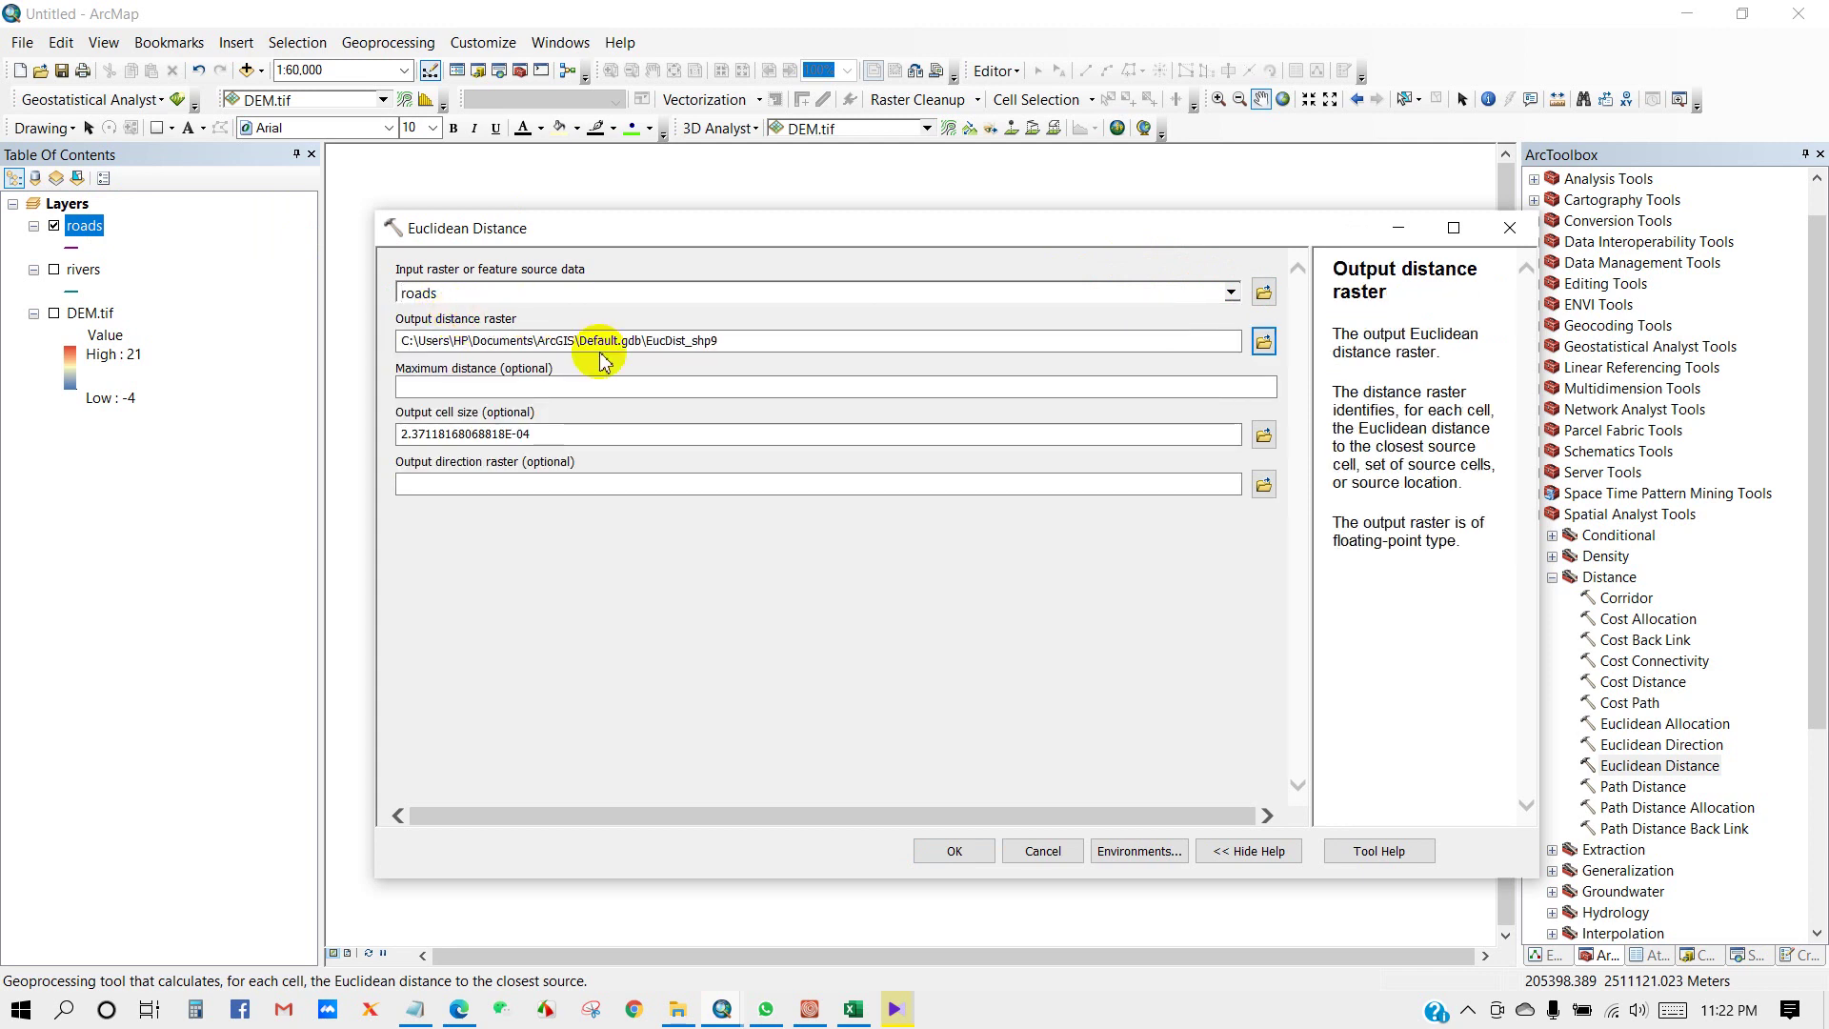
{"action": "left_click", "coordinate": [1264, 341]}
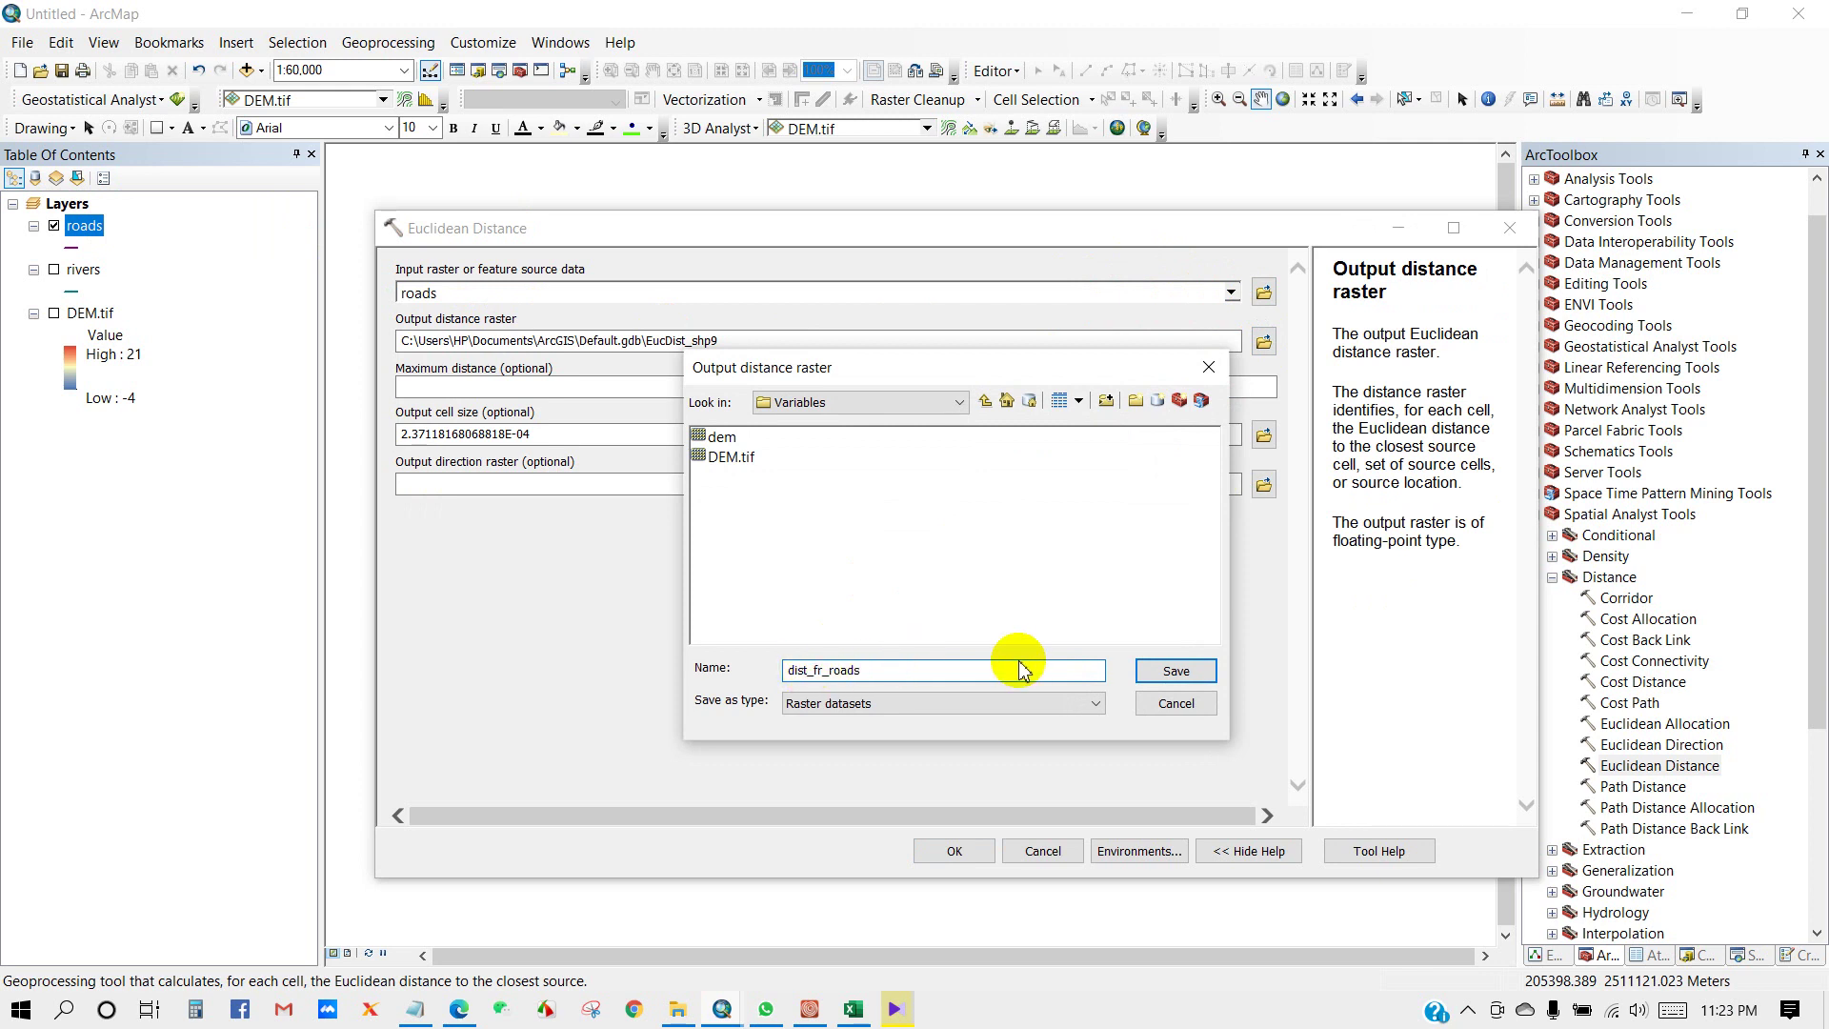
{"action": "left_click", "coordinate": [1170, 670]}
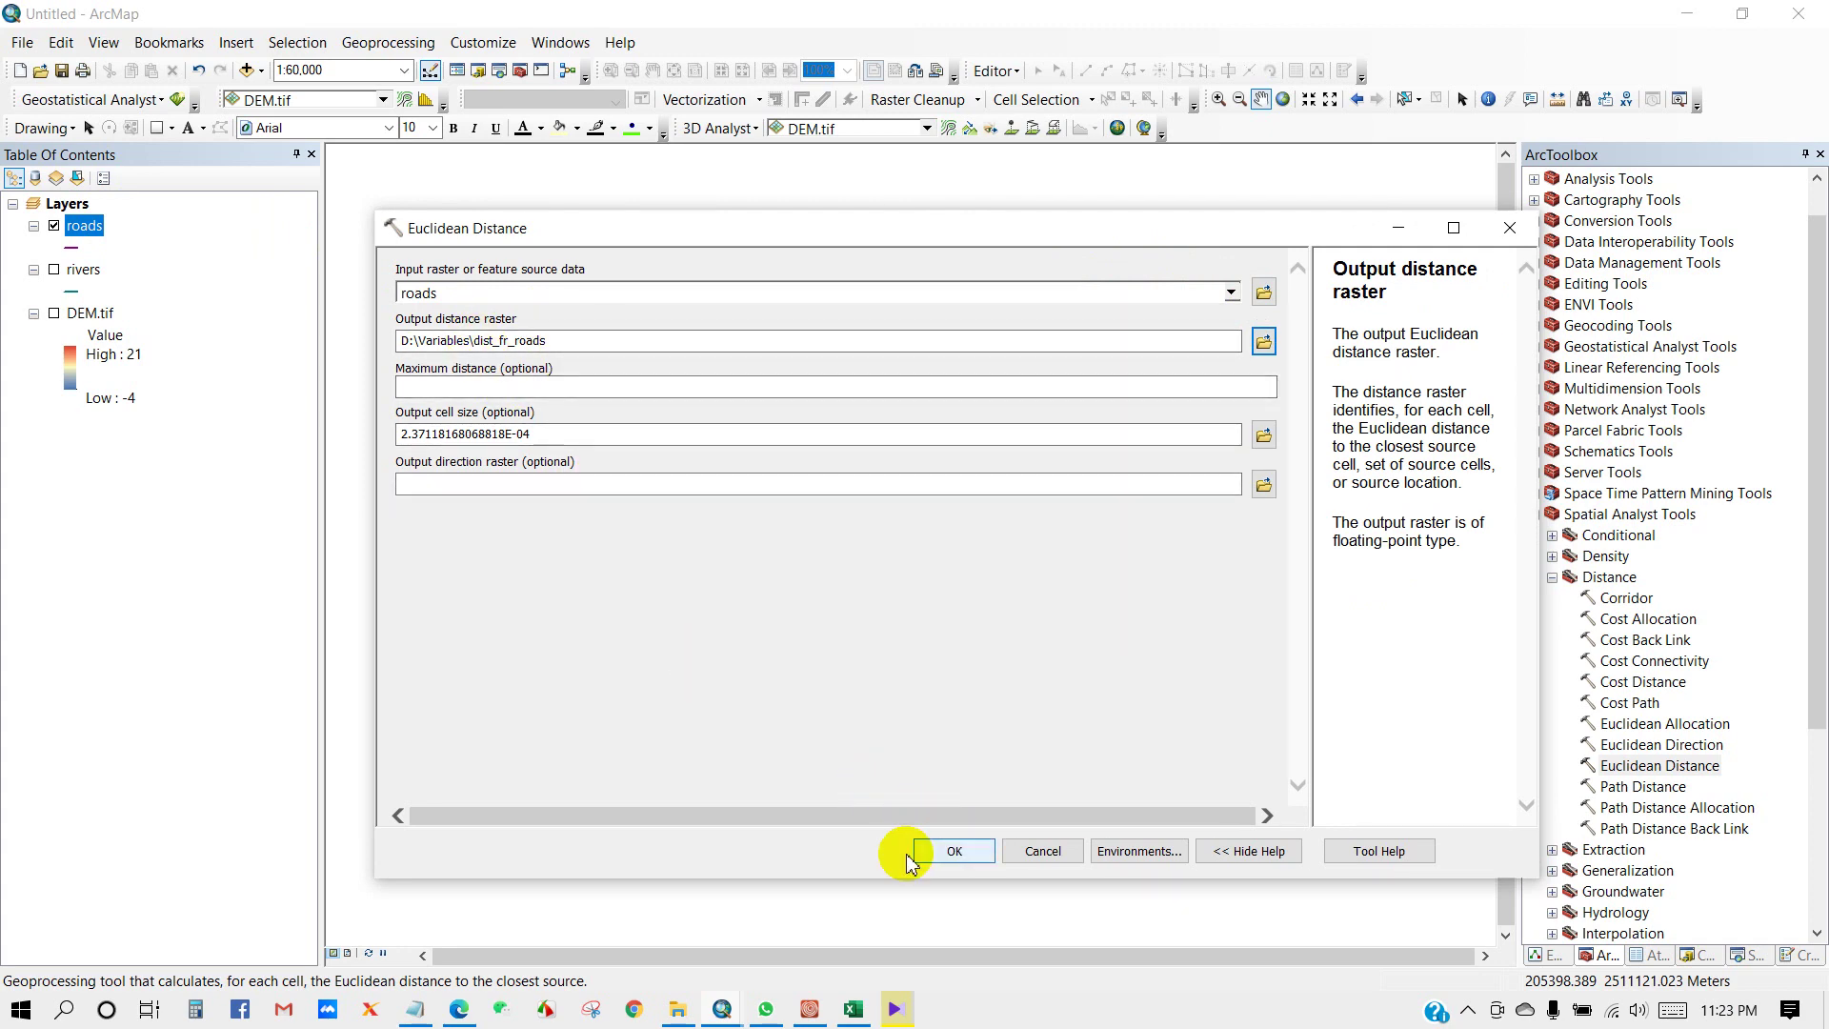
{"action": "left_click", "coordinate": [952, 852]}
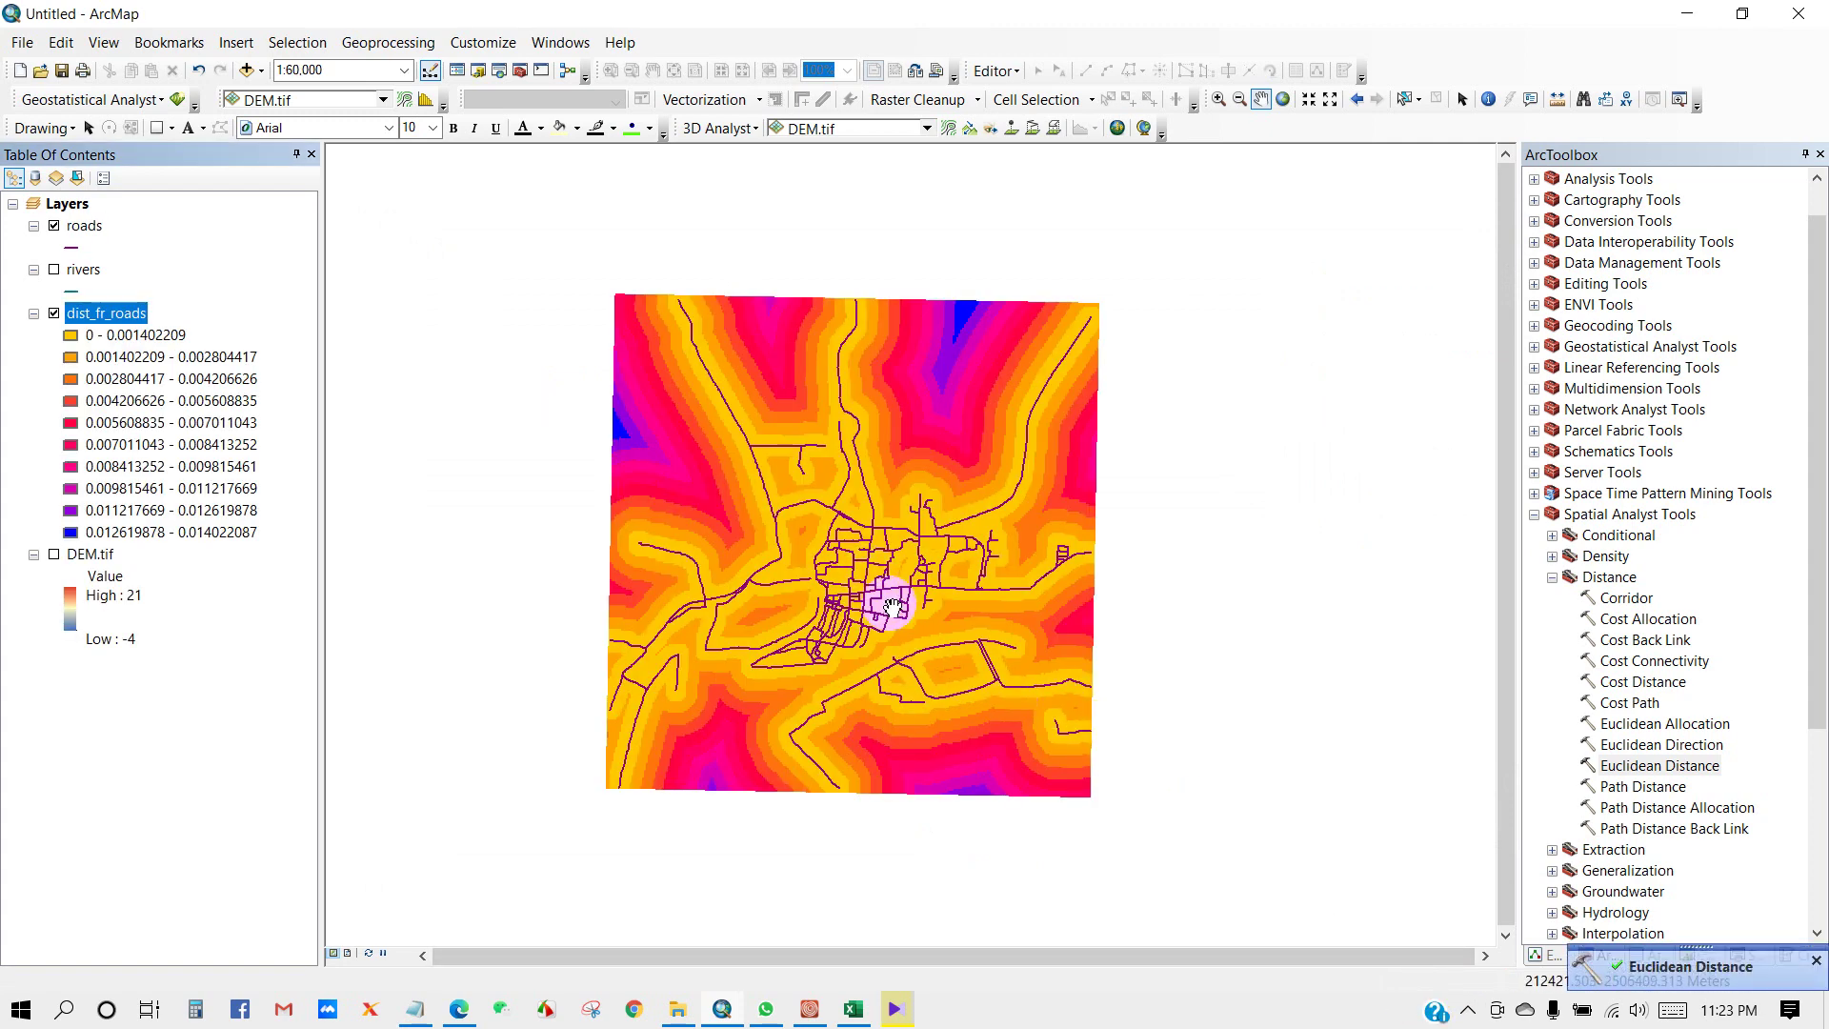
{"action": "scroll", "coordinate": [893, 606], "scroll_direction": "up", "scroll_amount": 1}
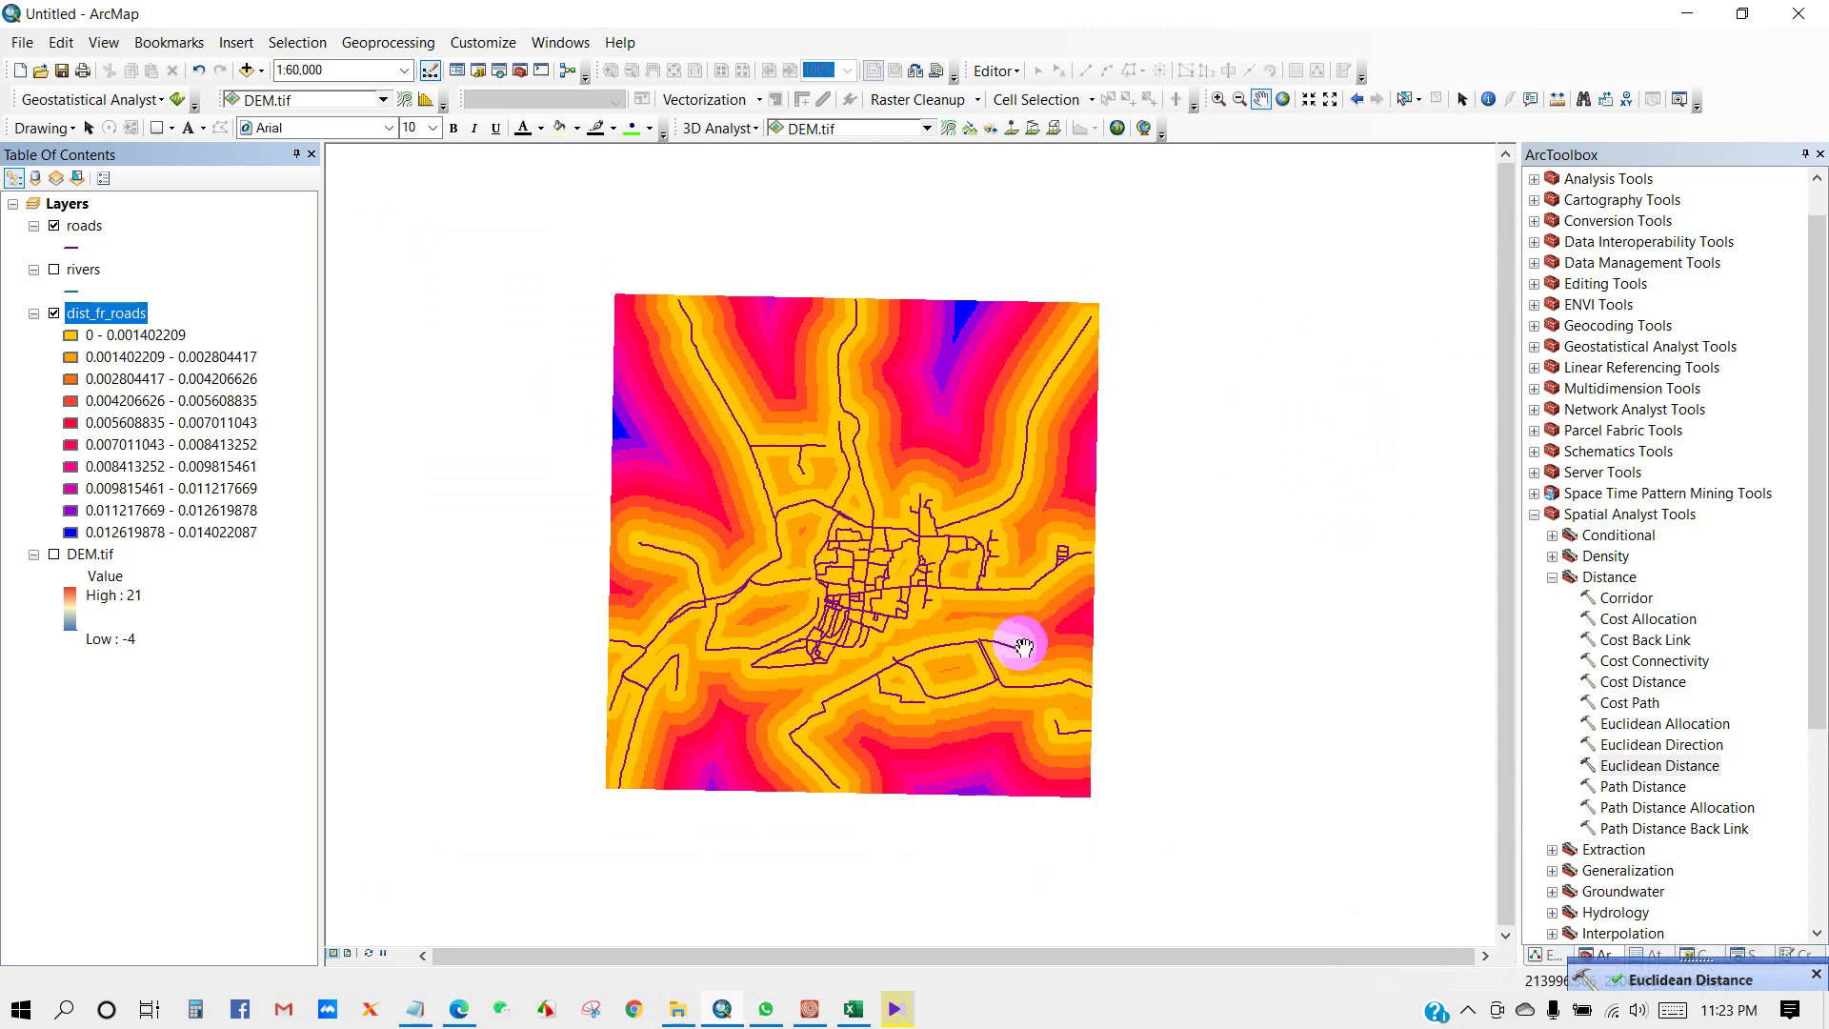
{"action": "scroll", "coordinate": [865, 591], "scroll_direction": "down", "scroll_amount": 3}
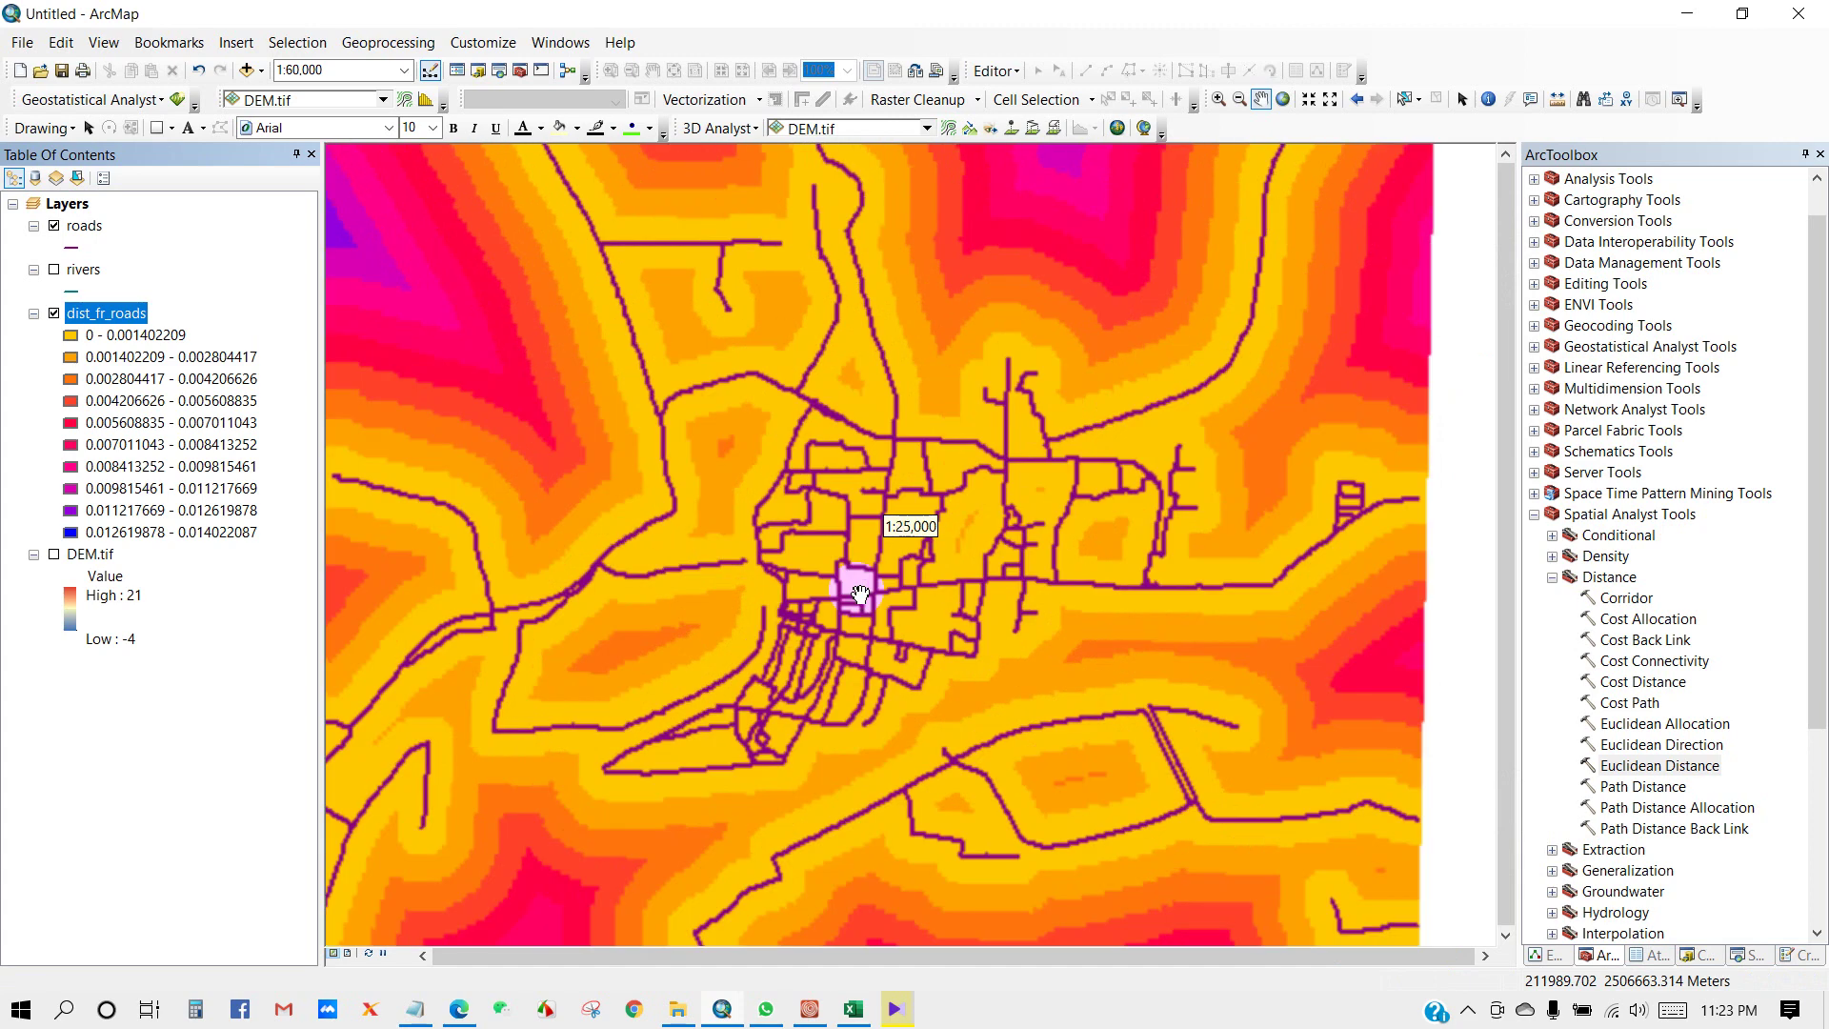
{"action": "scroll", "coordinate": [660, 557], "scroll_direction": "up", "scroll_amount": 3}
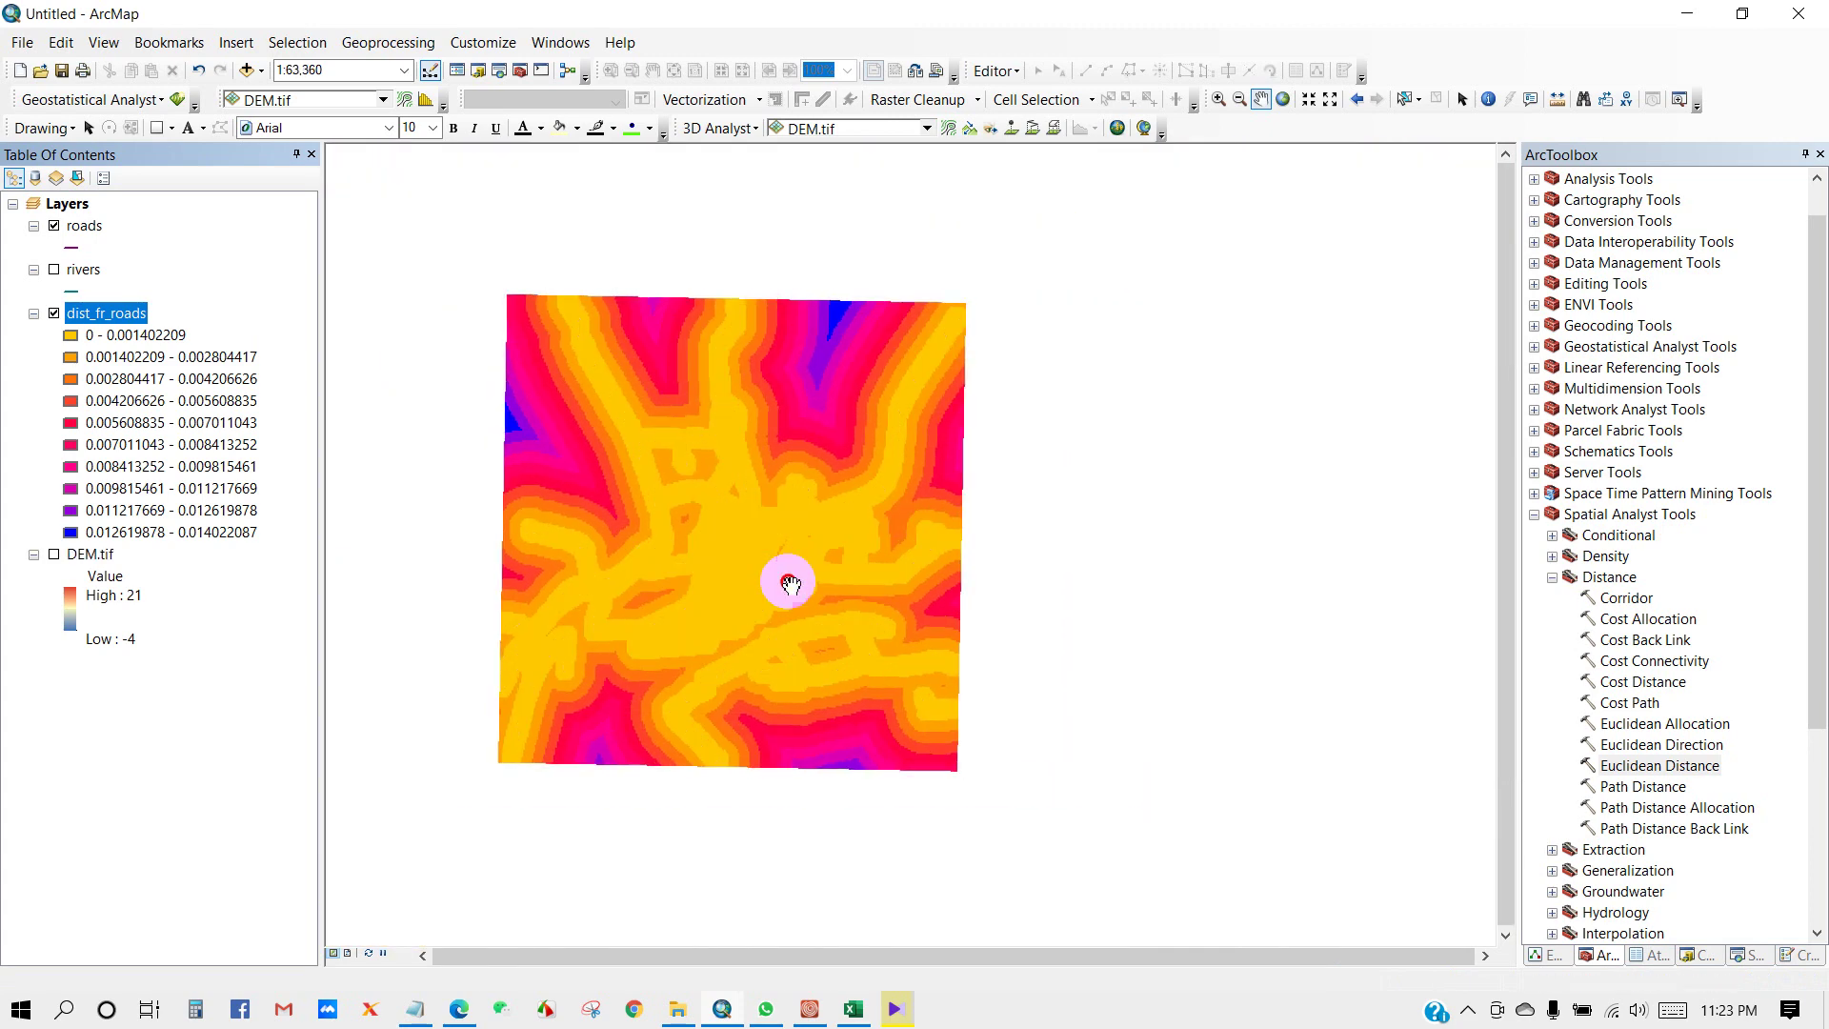
{"action": "left_click_drag", "start_coordinate": [774, 570], "coordinate": [910, 578]}
{"action": "scroll", "coordinate": [910, 578], "scroll_direction": "down", "scroll_amount": 3}
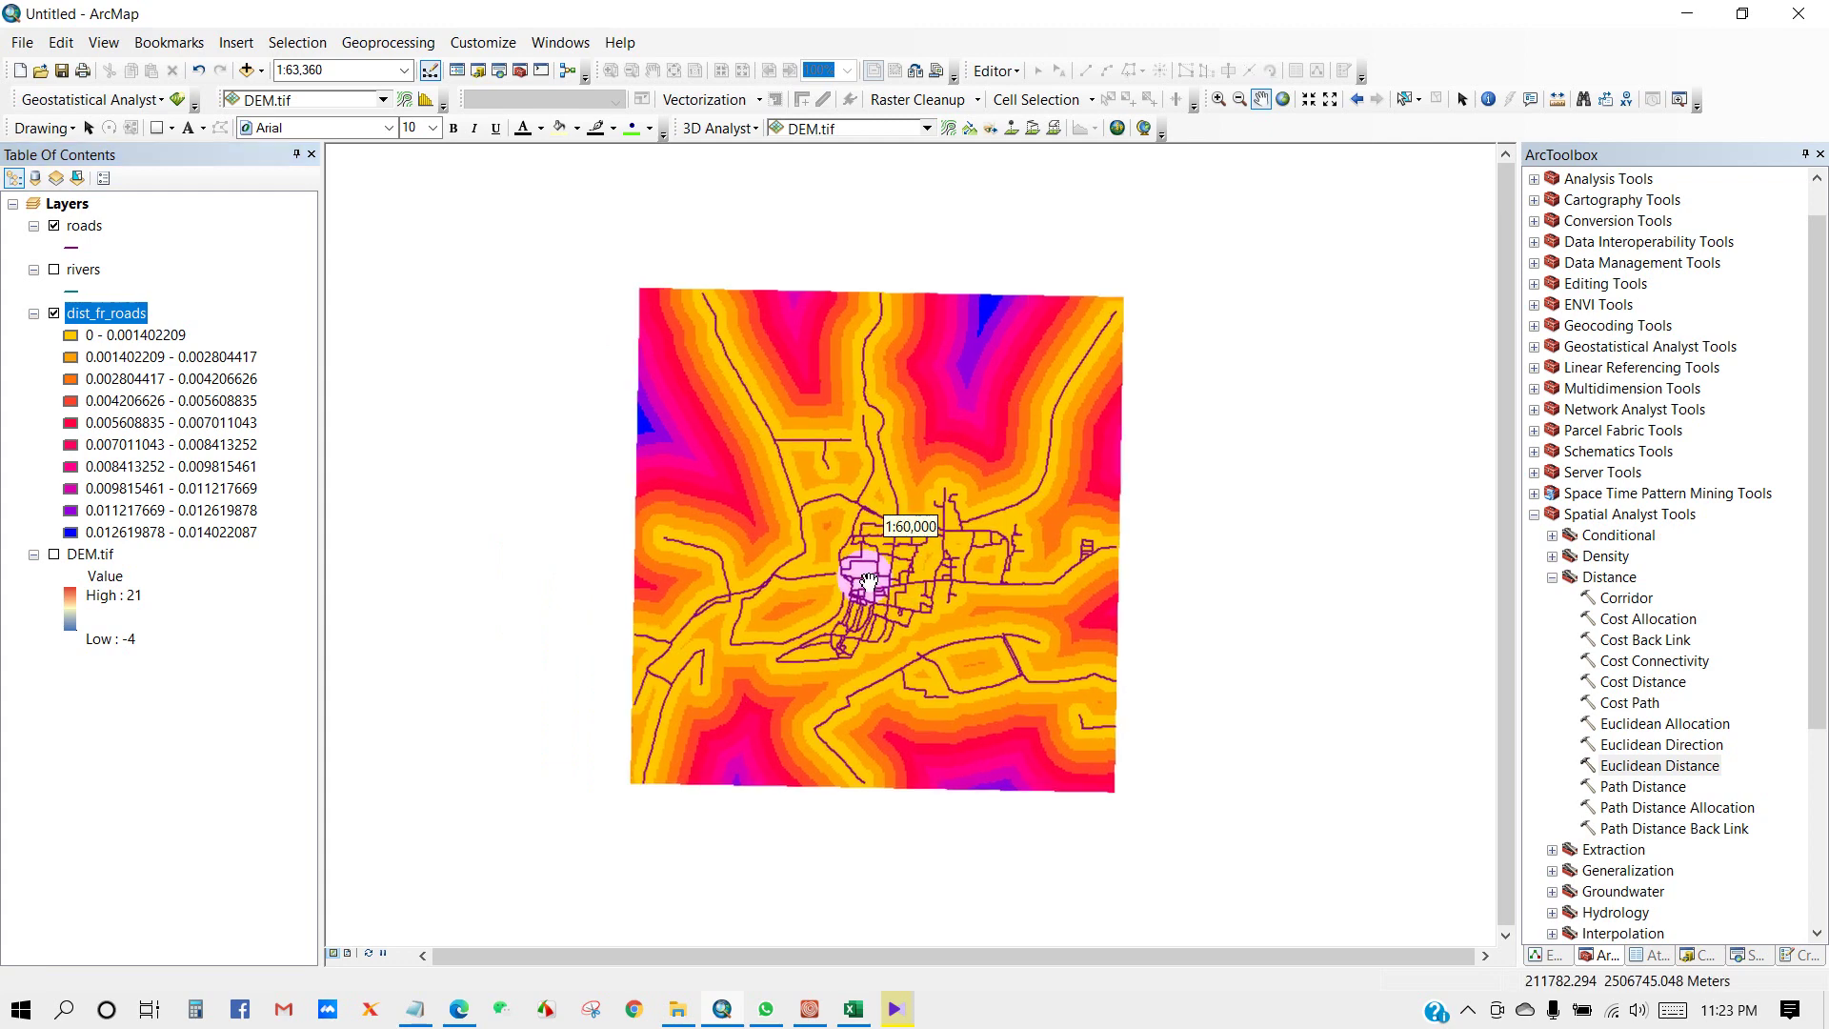
{"action": "scroll", "coordinate": [897, 543], "scroll_direction": "up", "scroll_amount": 3}
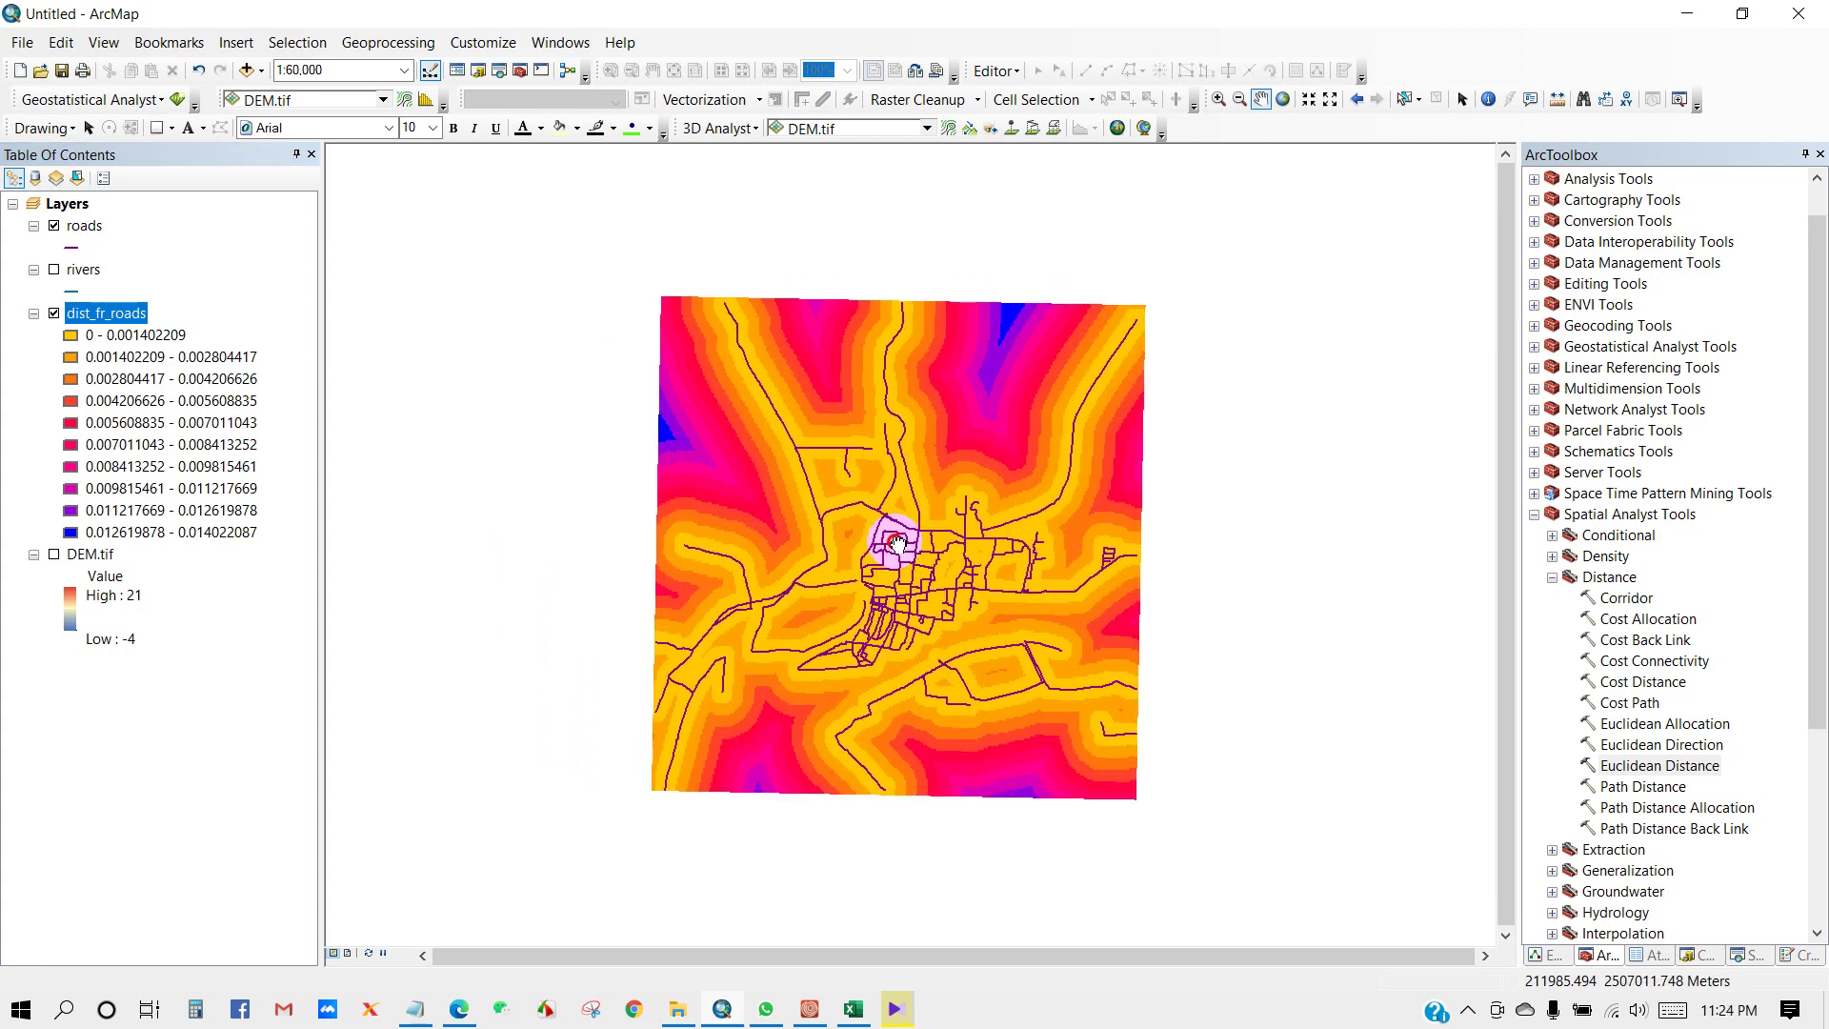
{"action": "left_click", "coordinate": [1752, 954]}
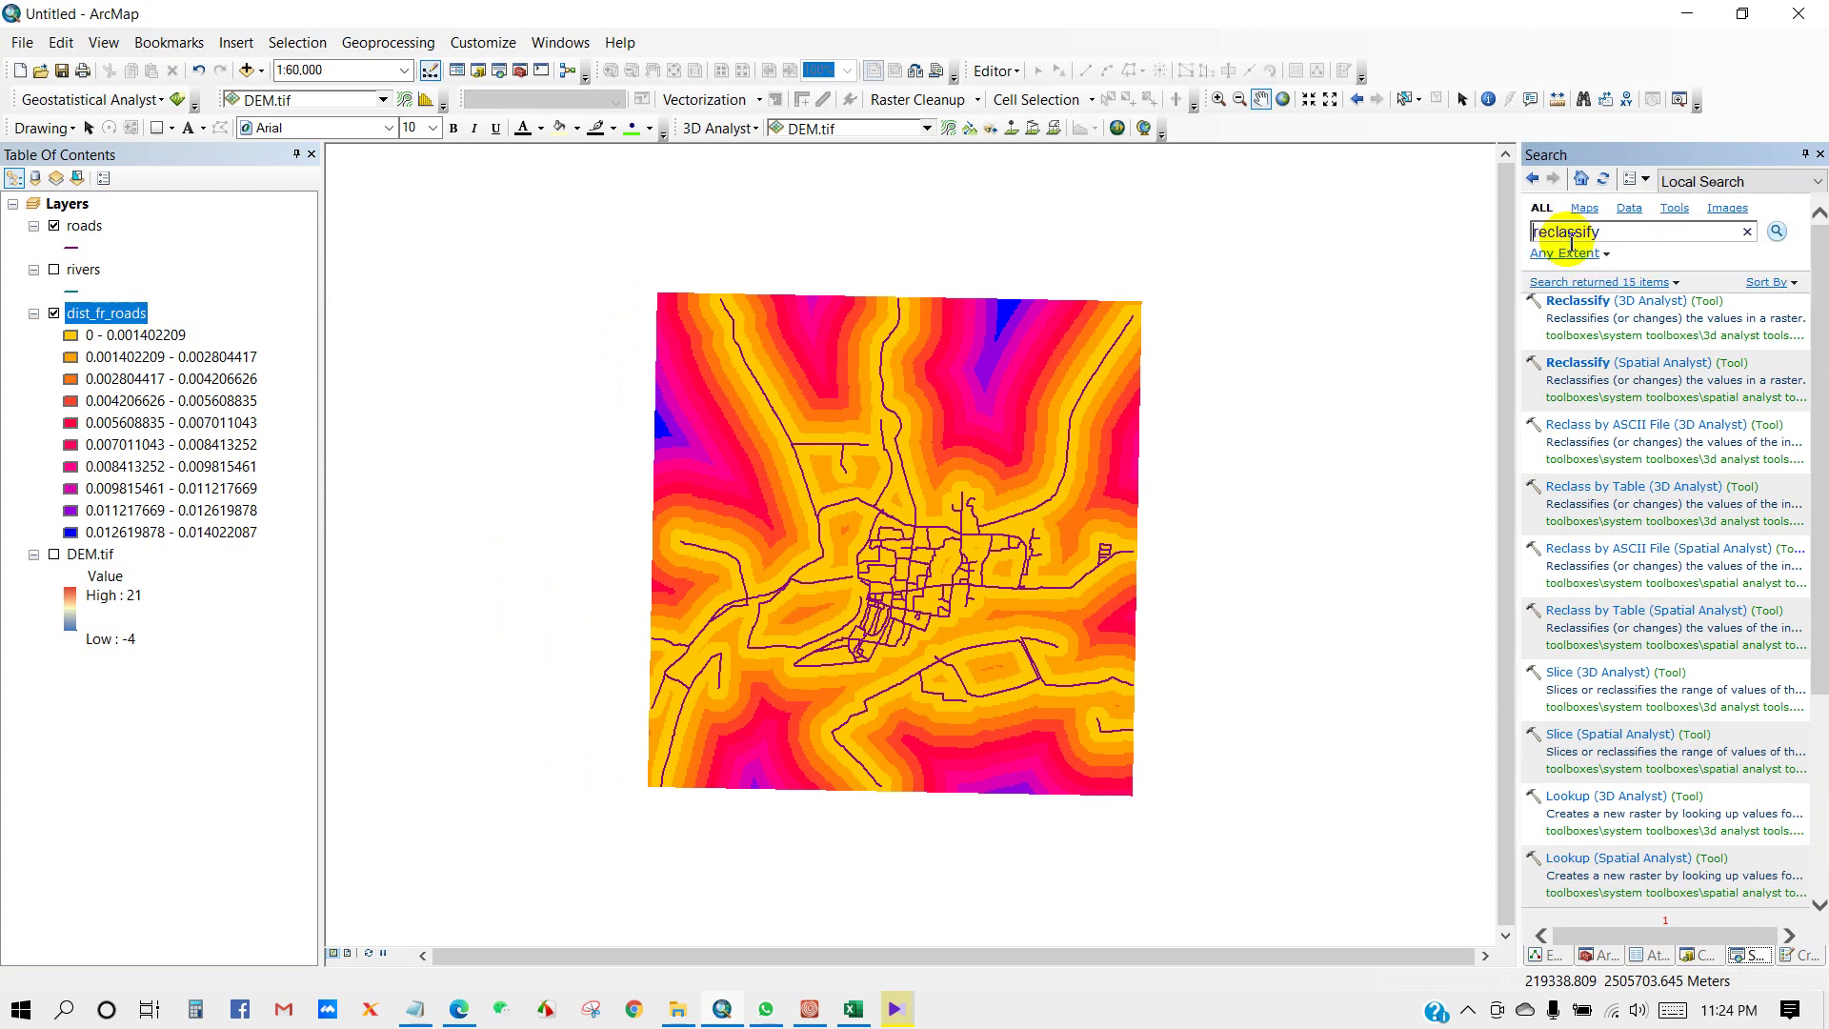
Step: Open the Reclassify (3D Analyst) tool from the search results, then close it without running
{"action": "left_click", "coordinate": [1624, 305]}
{"action": "left_click_drag", "start_coordinate": [482, 227], "coordinate": [512, 270]}
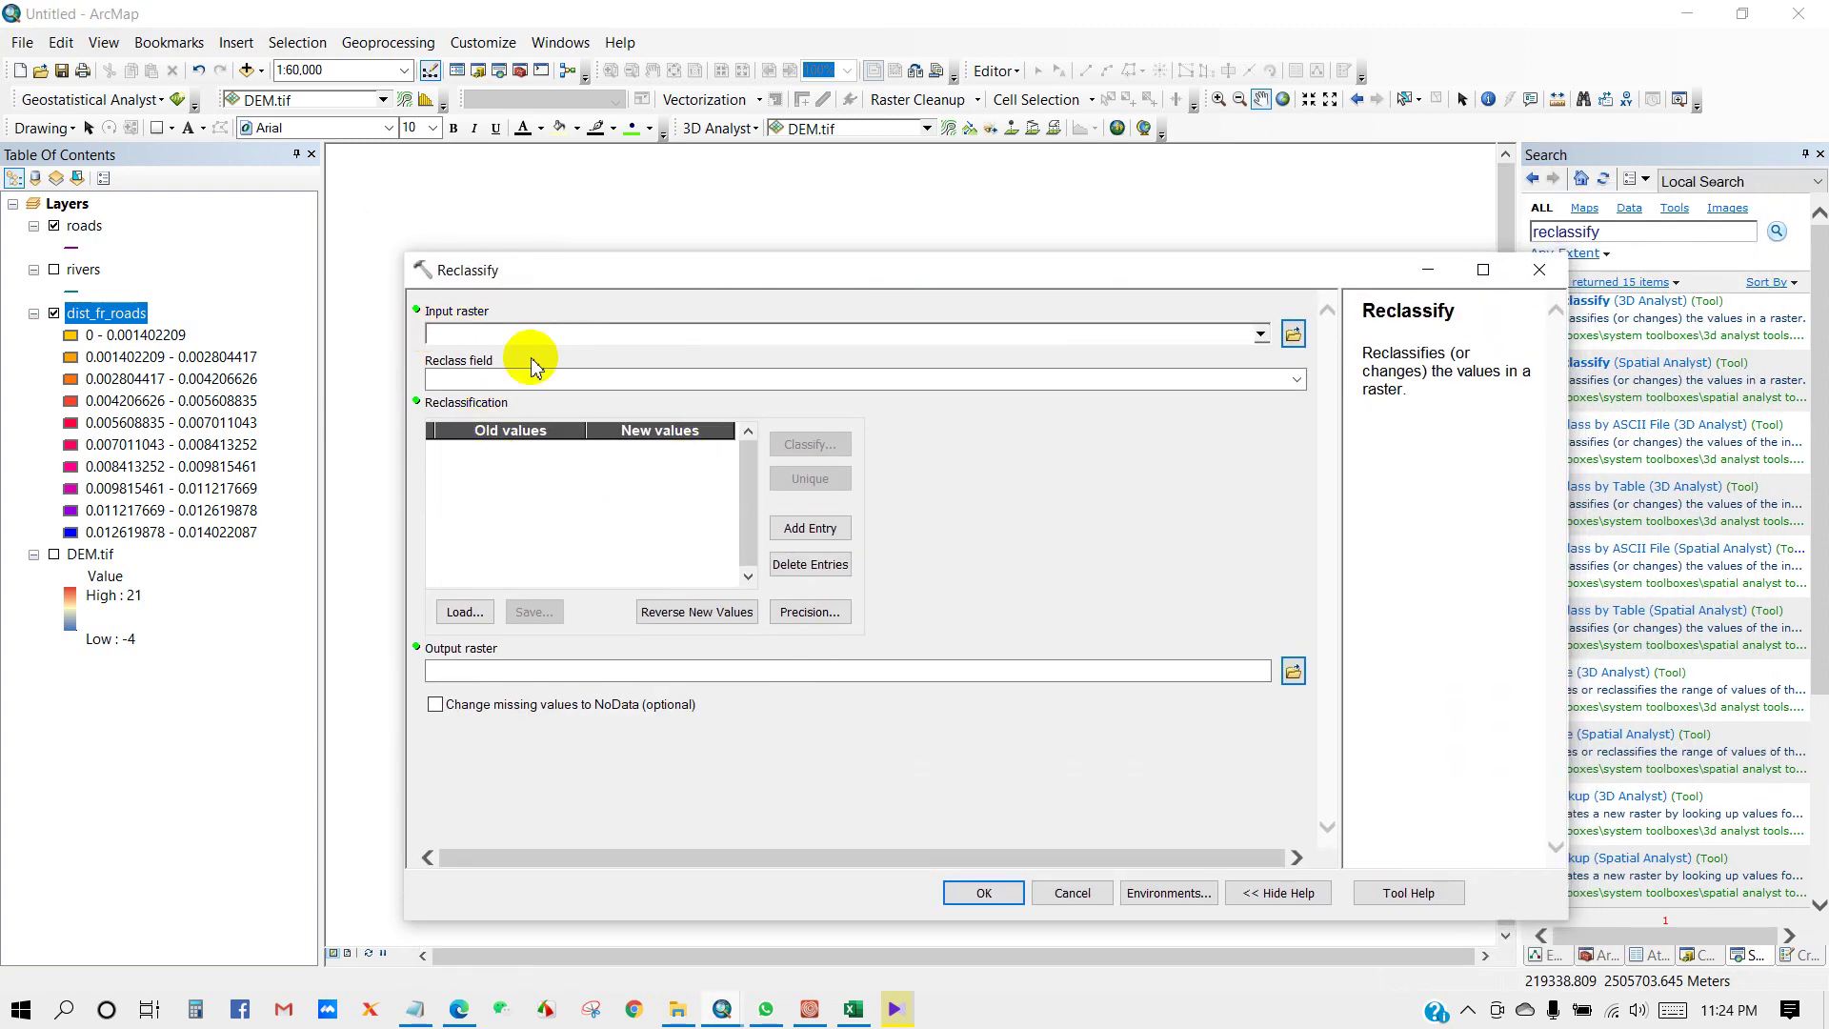
{"action": "left_click", "coordinate": [1541, 272]}
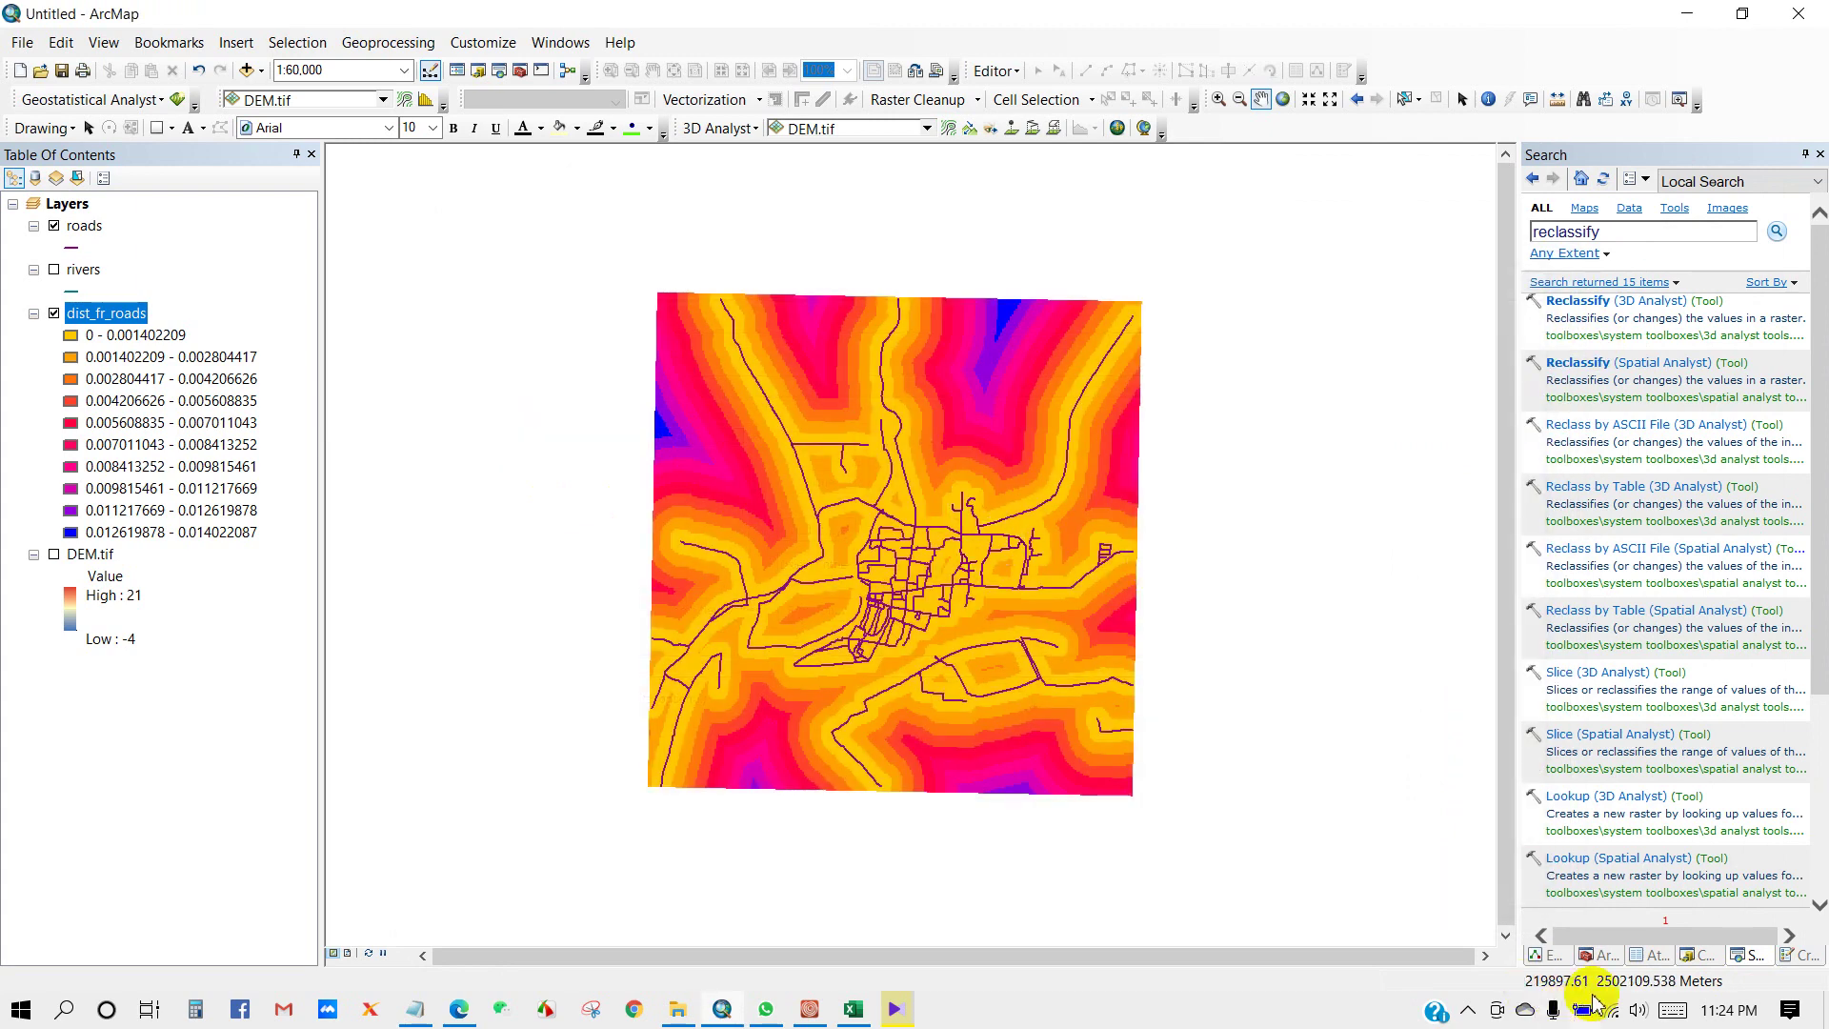
Step: Return to ArcToolbox, hide dist_fr_roads and roads, and display only the rivers layer
{"action": "left_click", "coordinate": [1608, 956]}
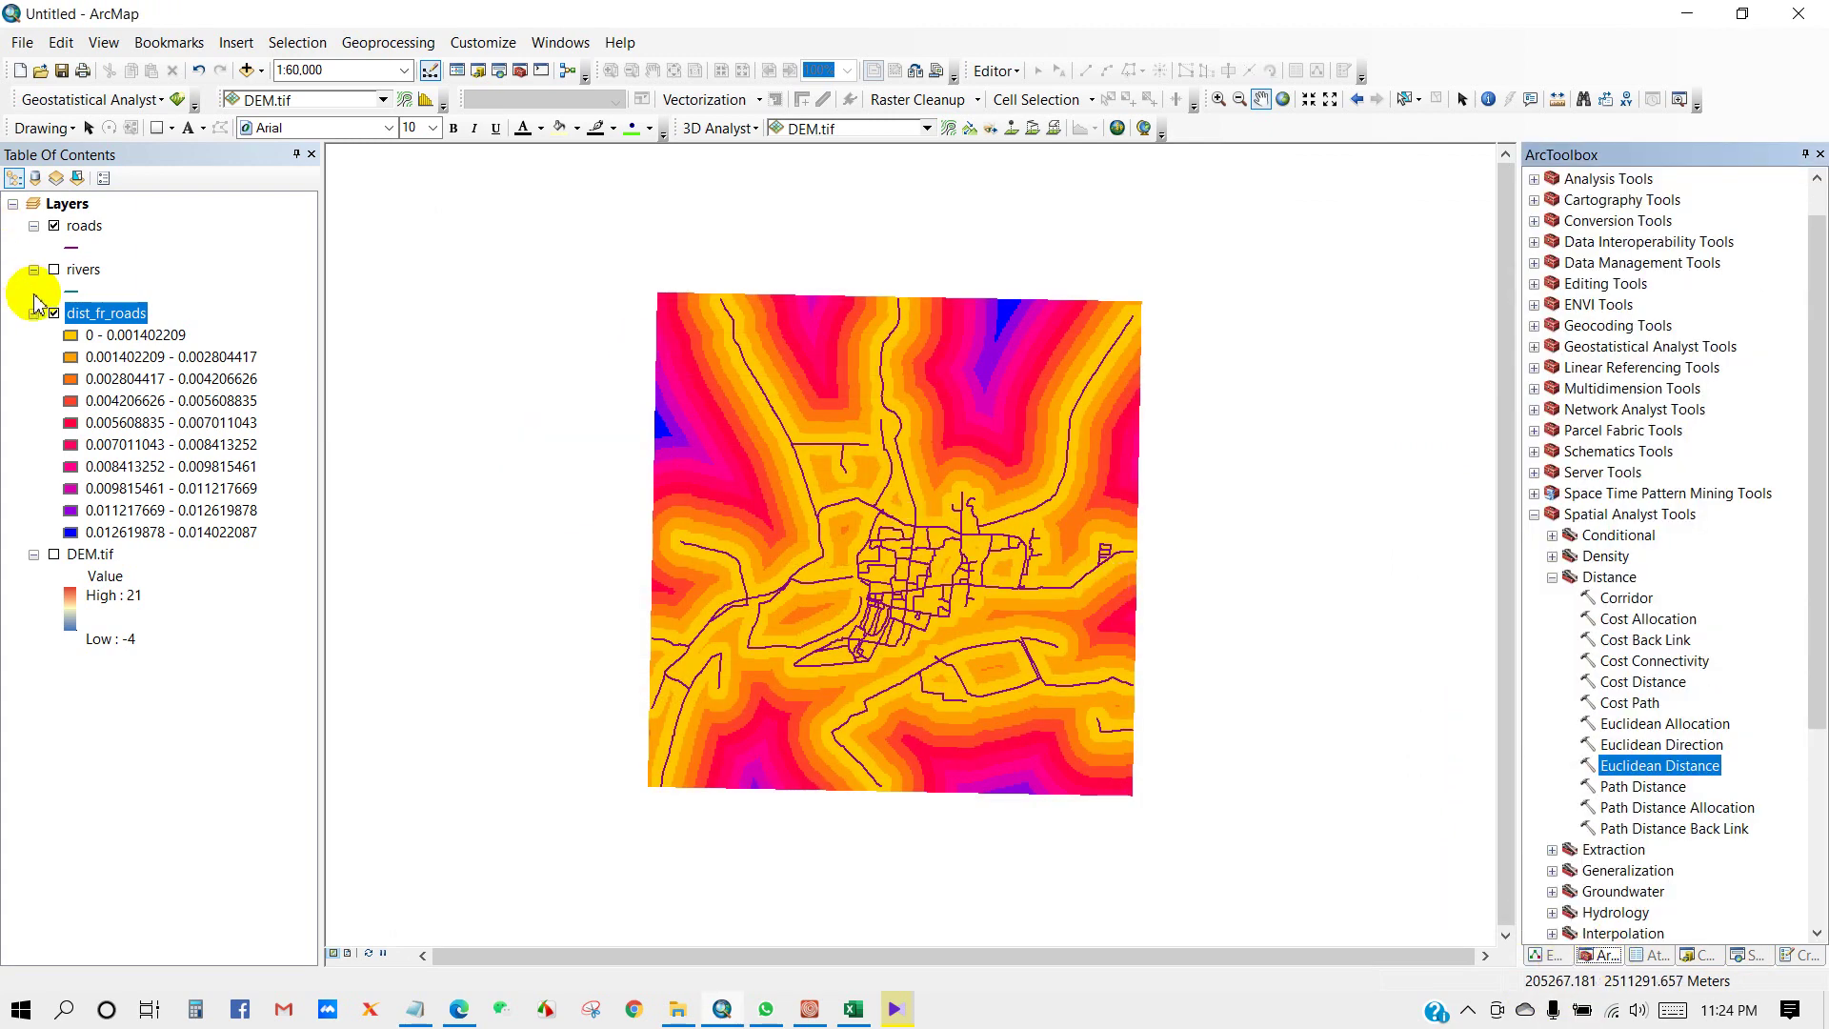
{"action": "left_click", "coordinate": [52, 312]}
{"action": "left_click", "coordinate": [53, 226]}
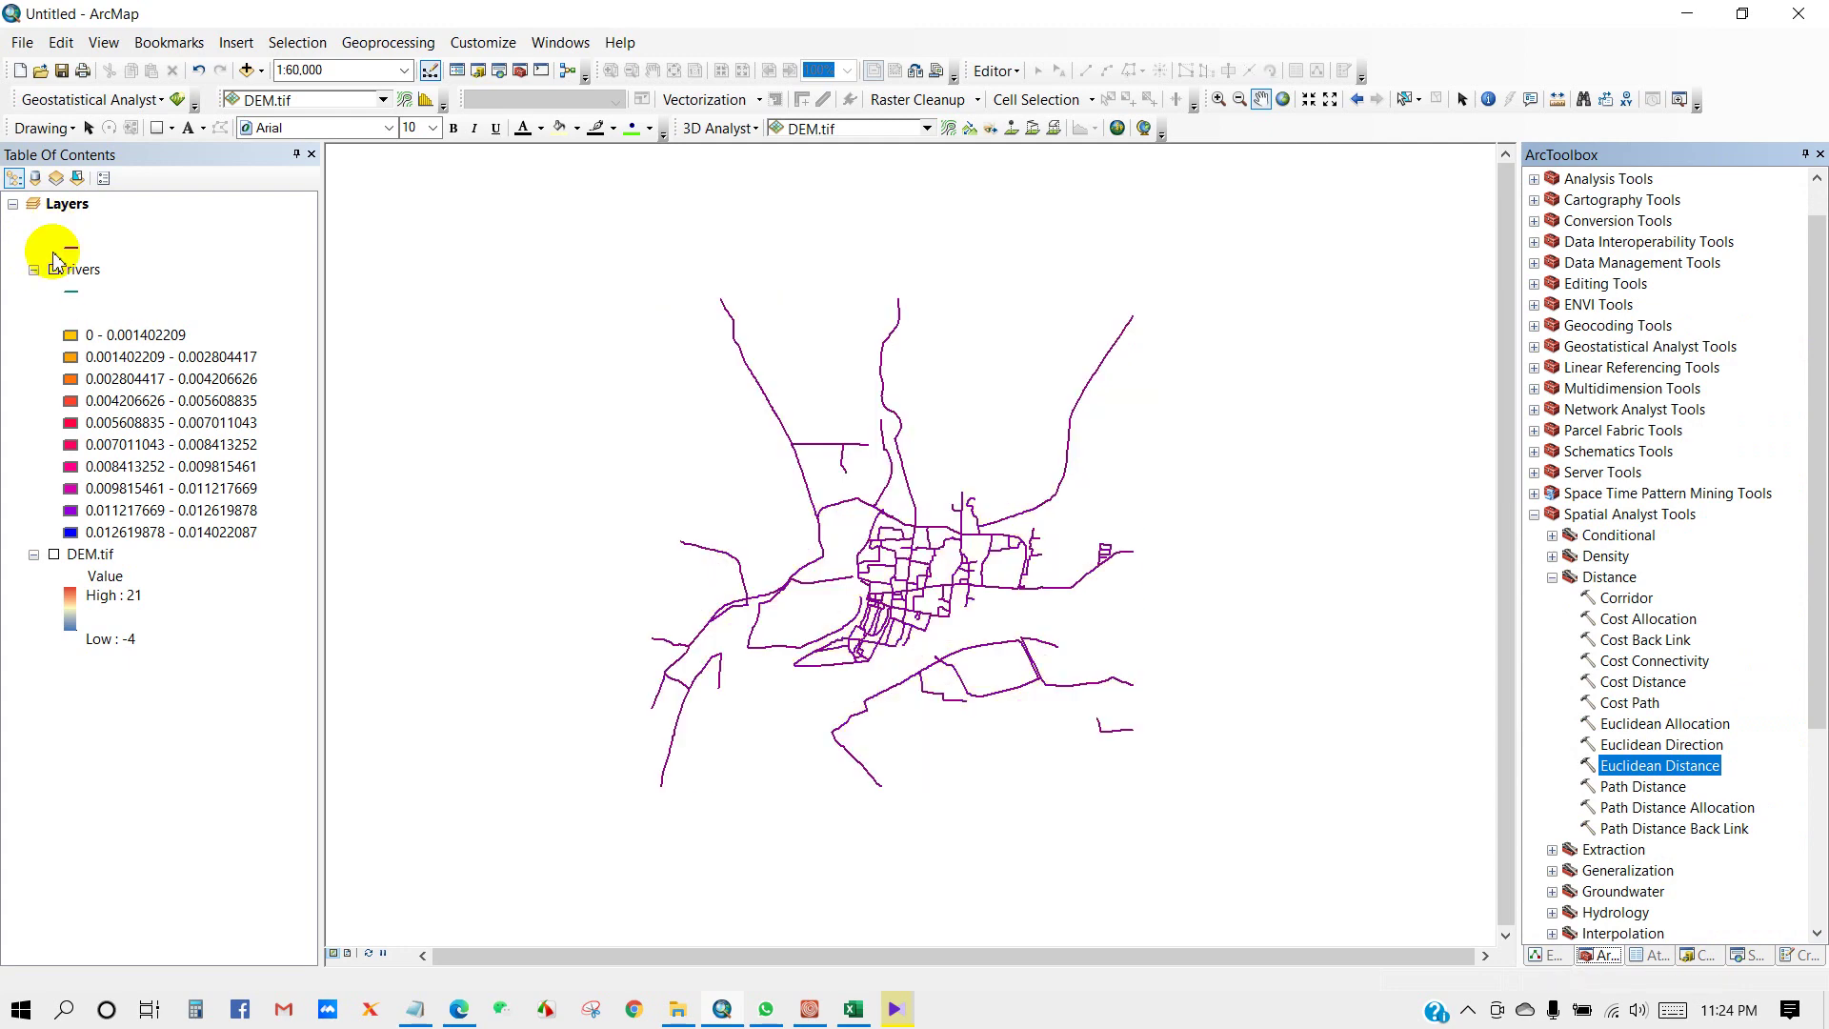
{"action": "left_click", "coordinate": [55, 270]}
{"action": "left_click_drag", "start_coordinate": [899, 571], "coordinate": [921, 591]}
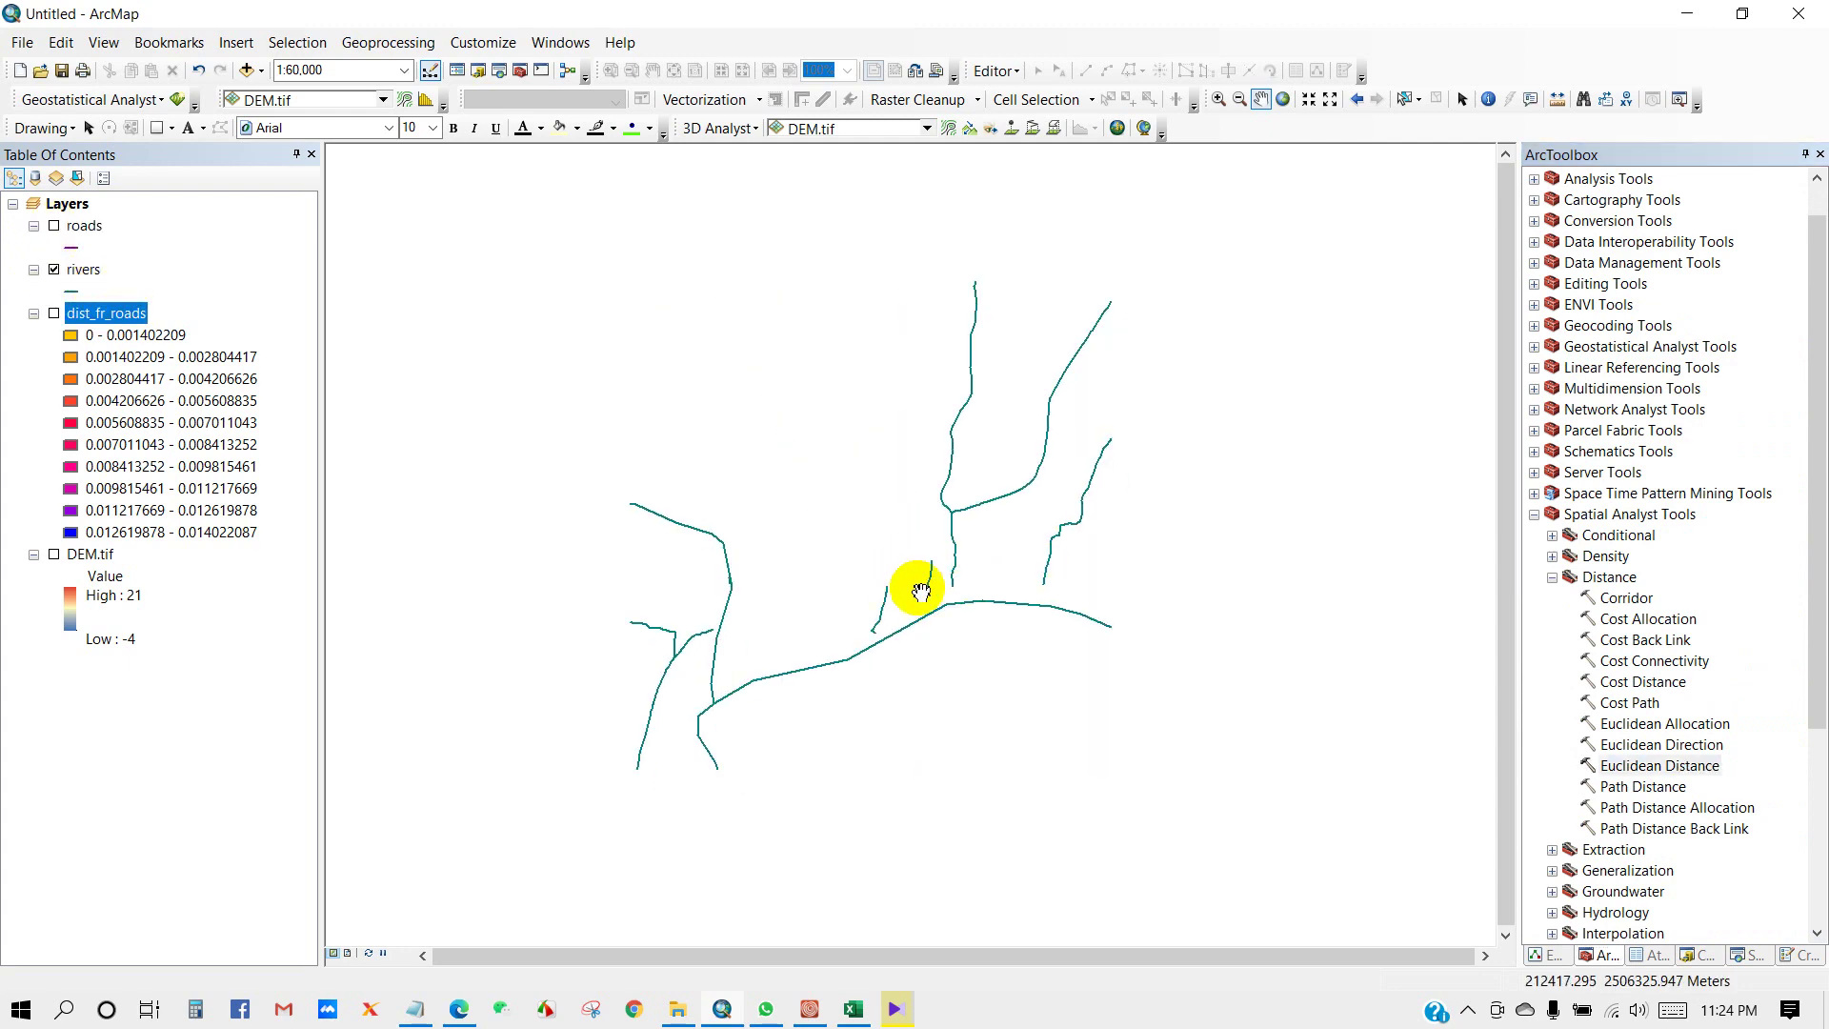
{"action": "left_click", "coordinate": [1620, 768]}
Step: Run Euclidean Distance on rivers, saving the output as D:\Variables\dist_fr_river
{"action": "double_click", "coordinate": [1631, 773]}
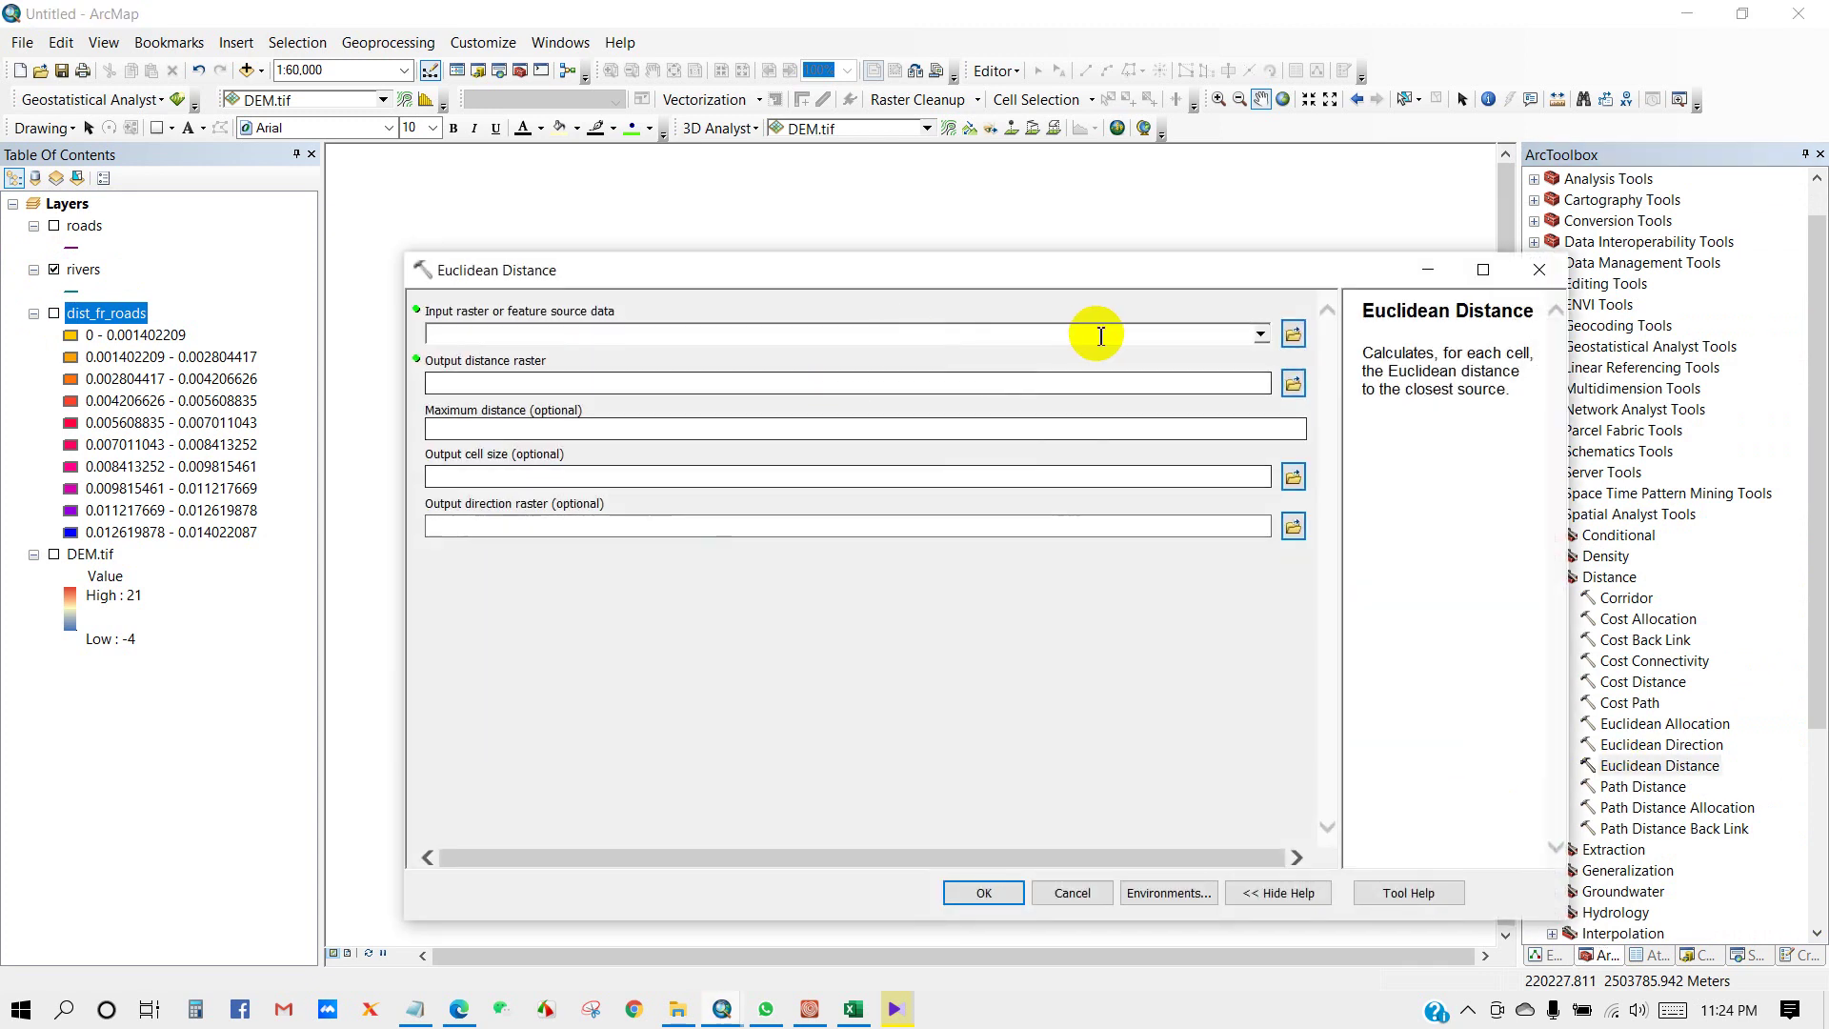
{"action": "left_click", "coordinate": [1261, 334]}
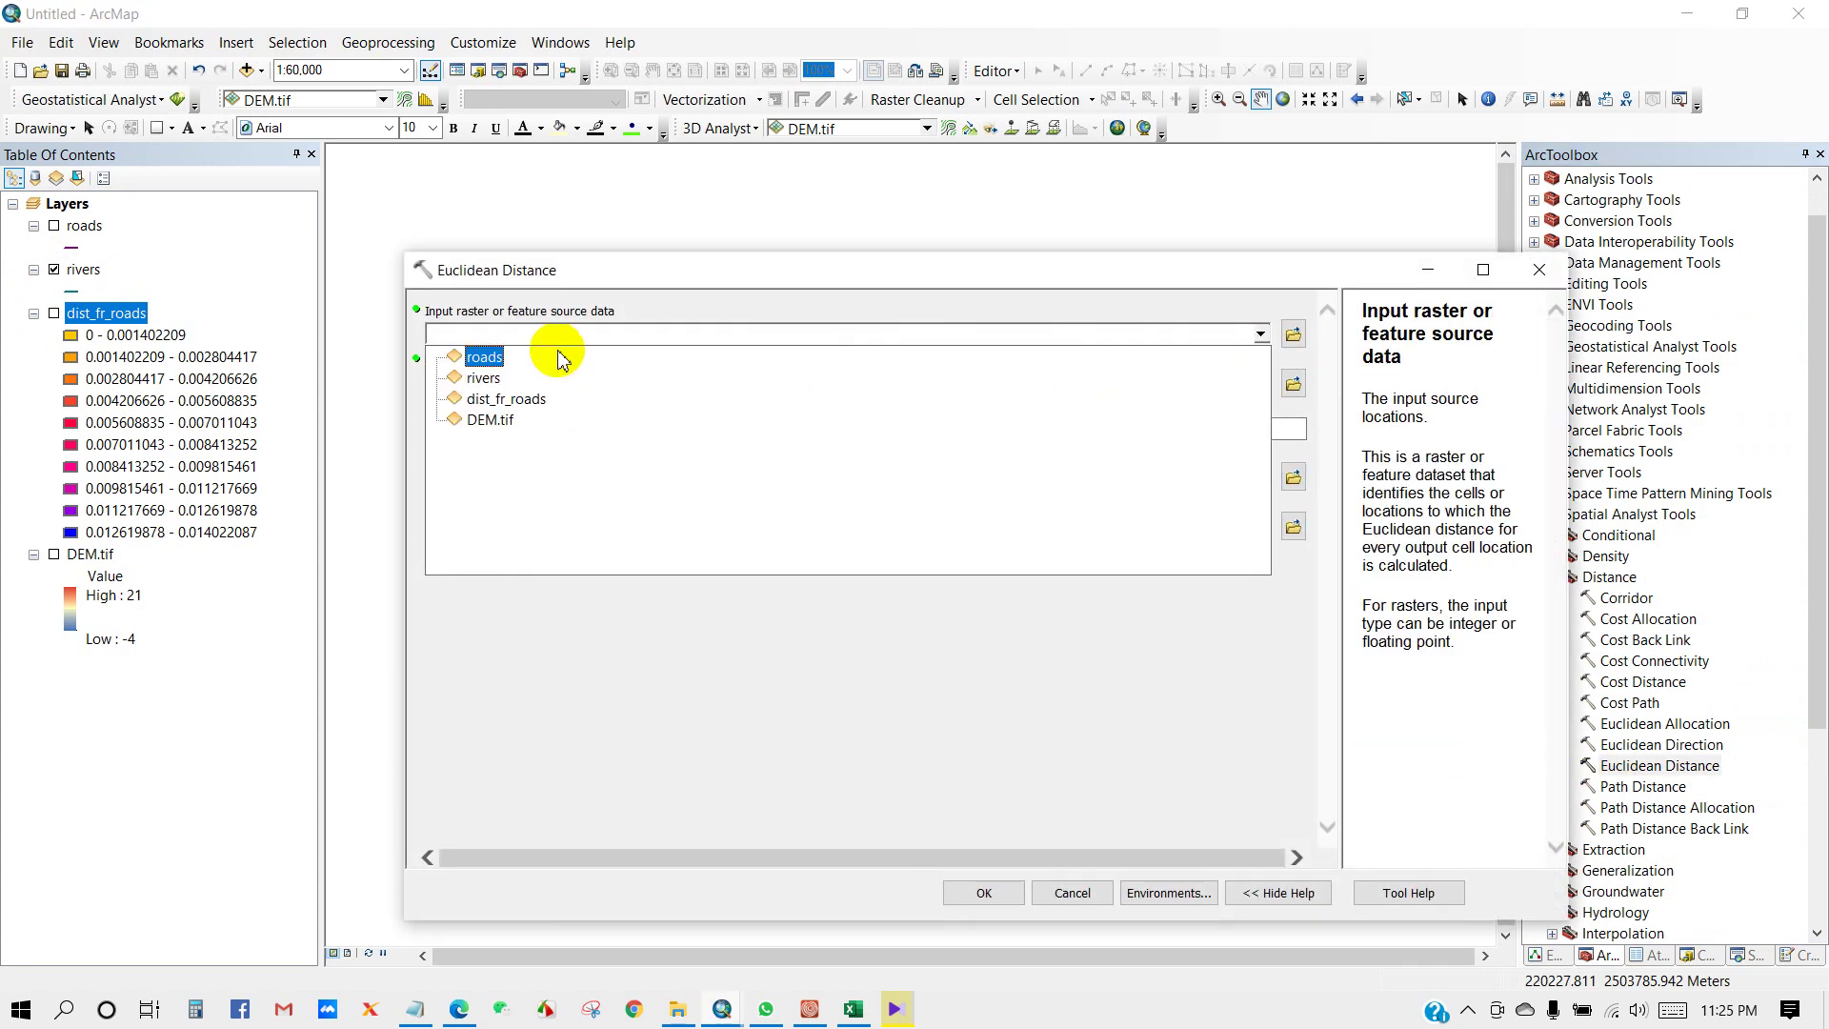
{"action": "left_click", "coordinate": [488, 378]}
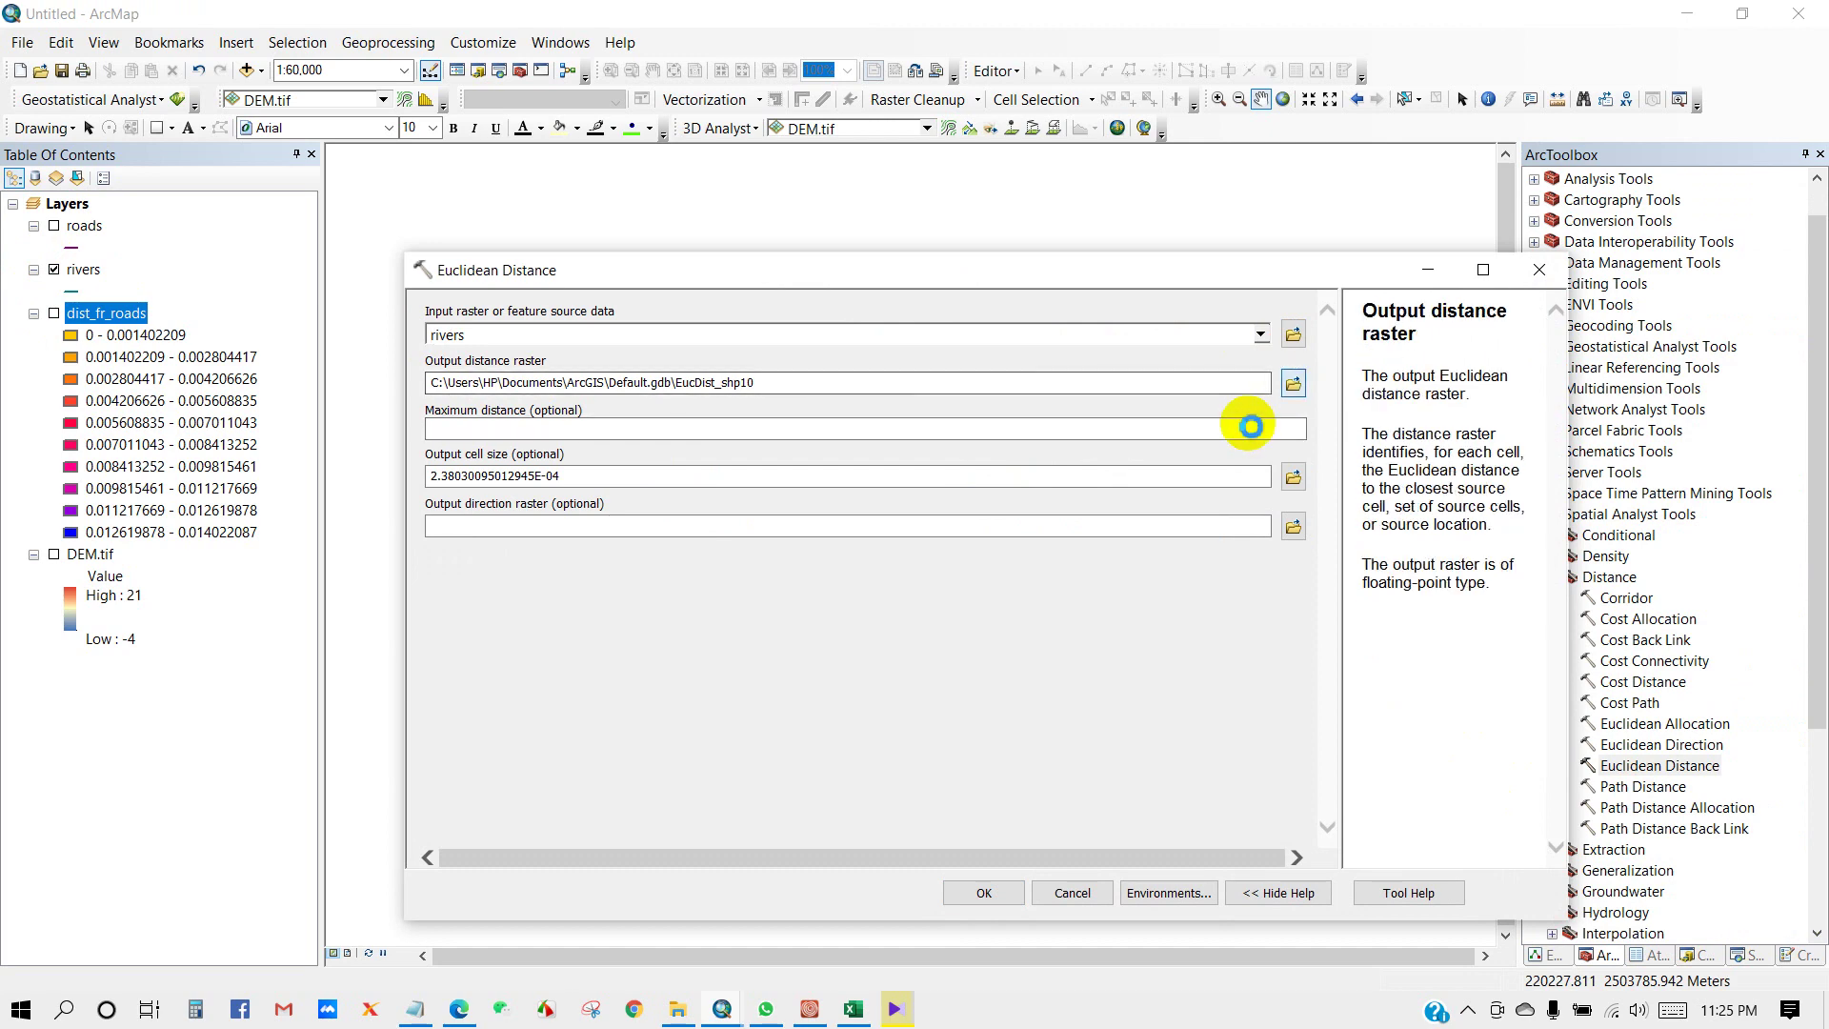
{"action": "left_click", "coordinate": [1293, 383]}
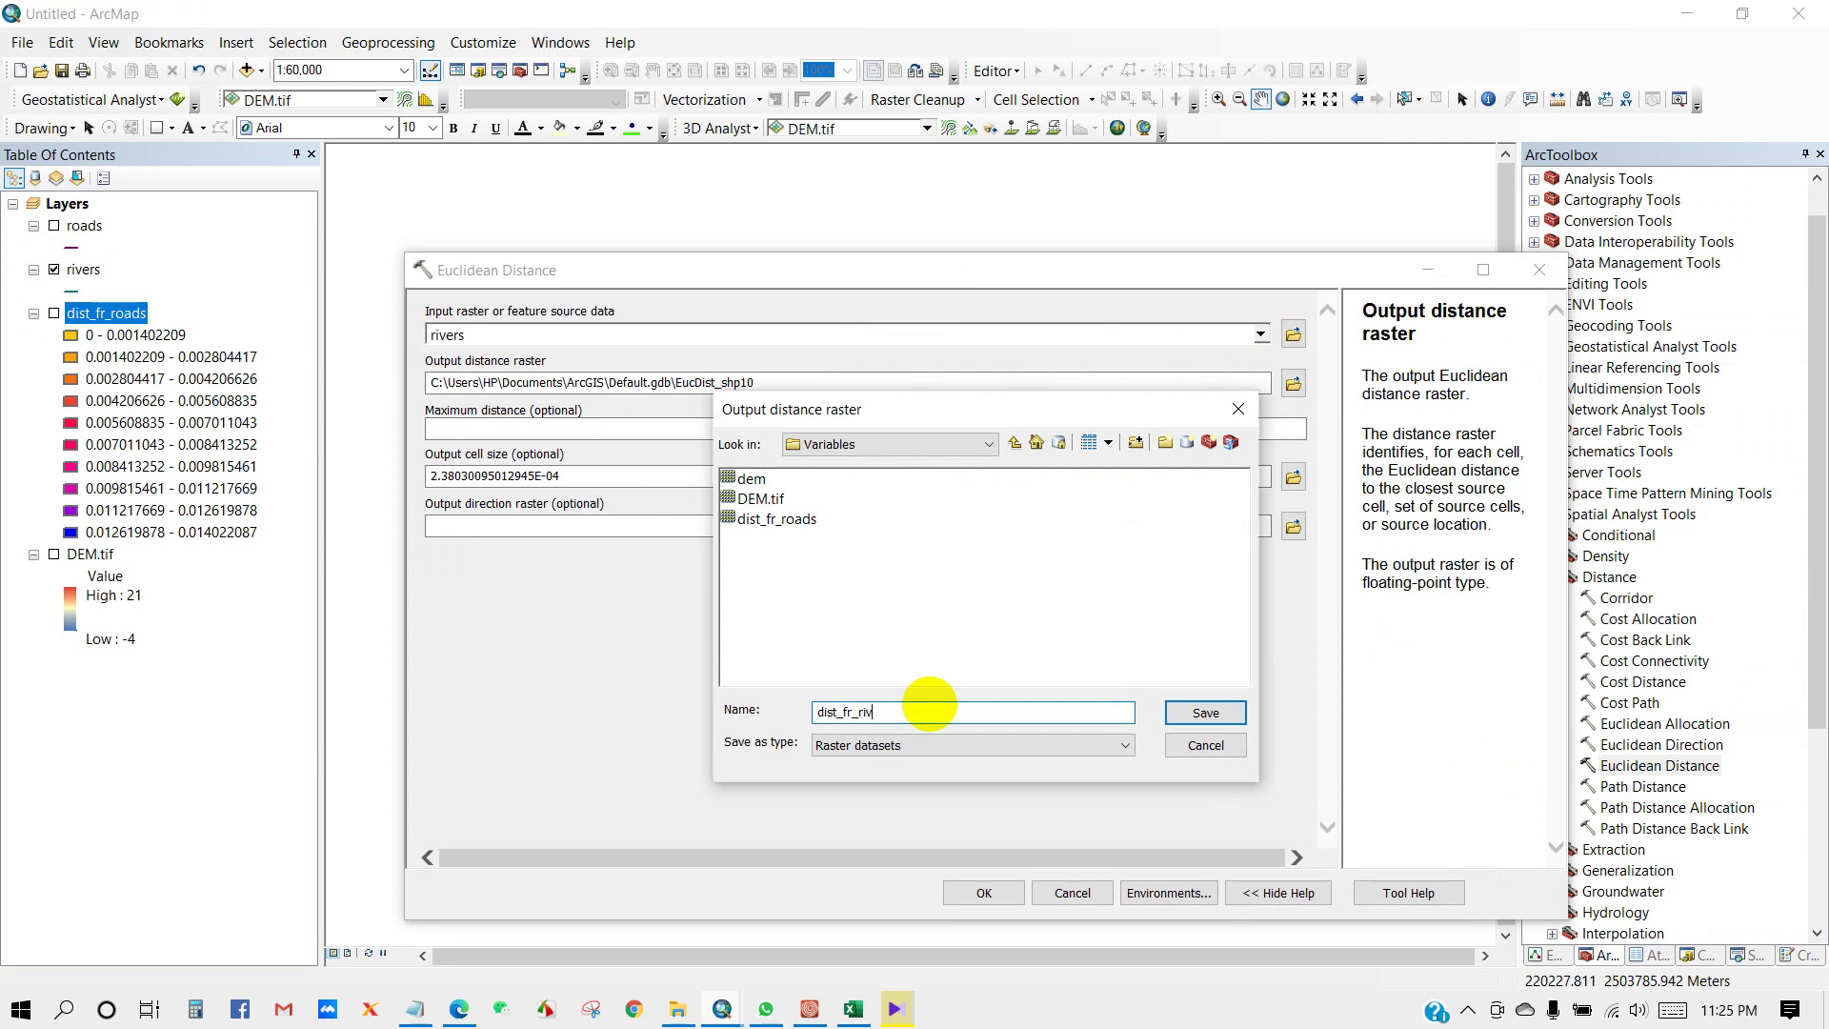
{"action": "left_click", "coordinate": [1201, 714]}
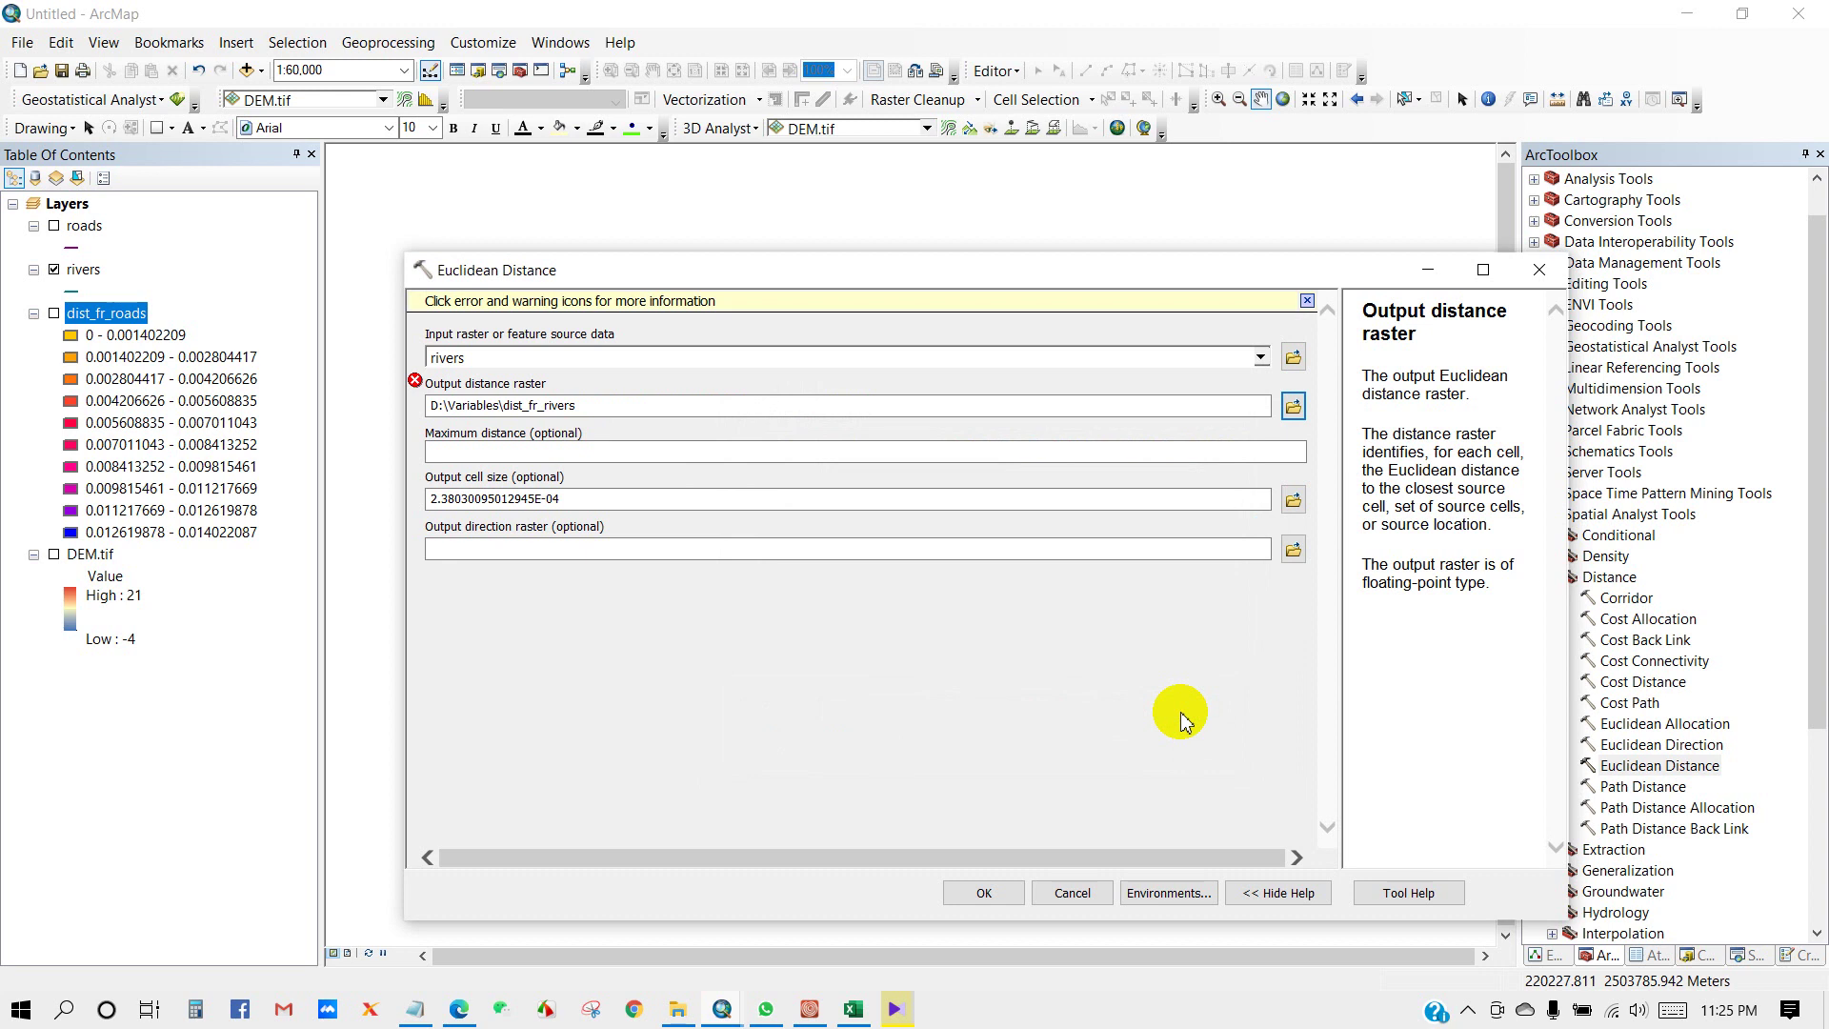
{"action": "left_click", "coordinate": [587, 407]}
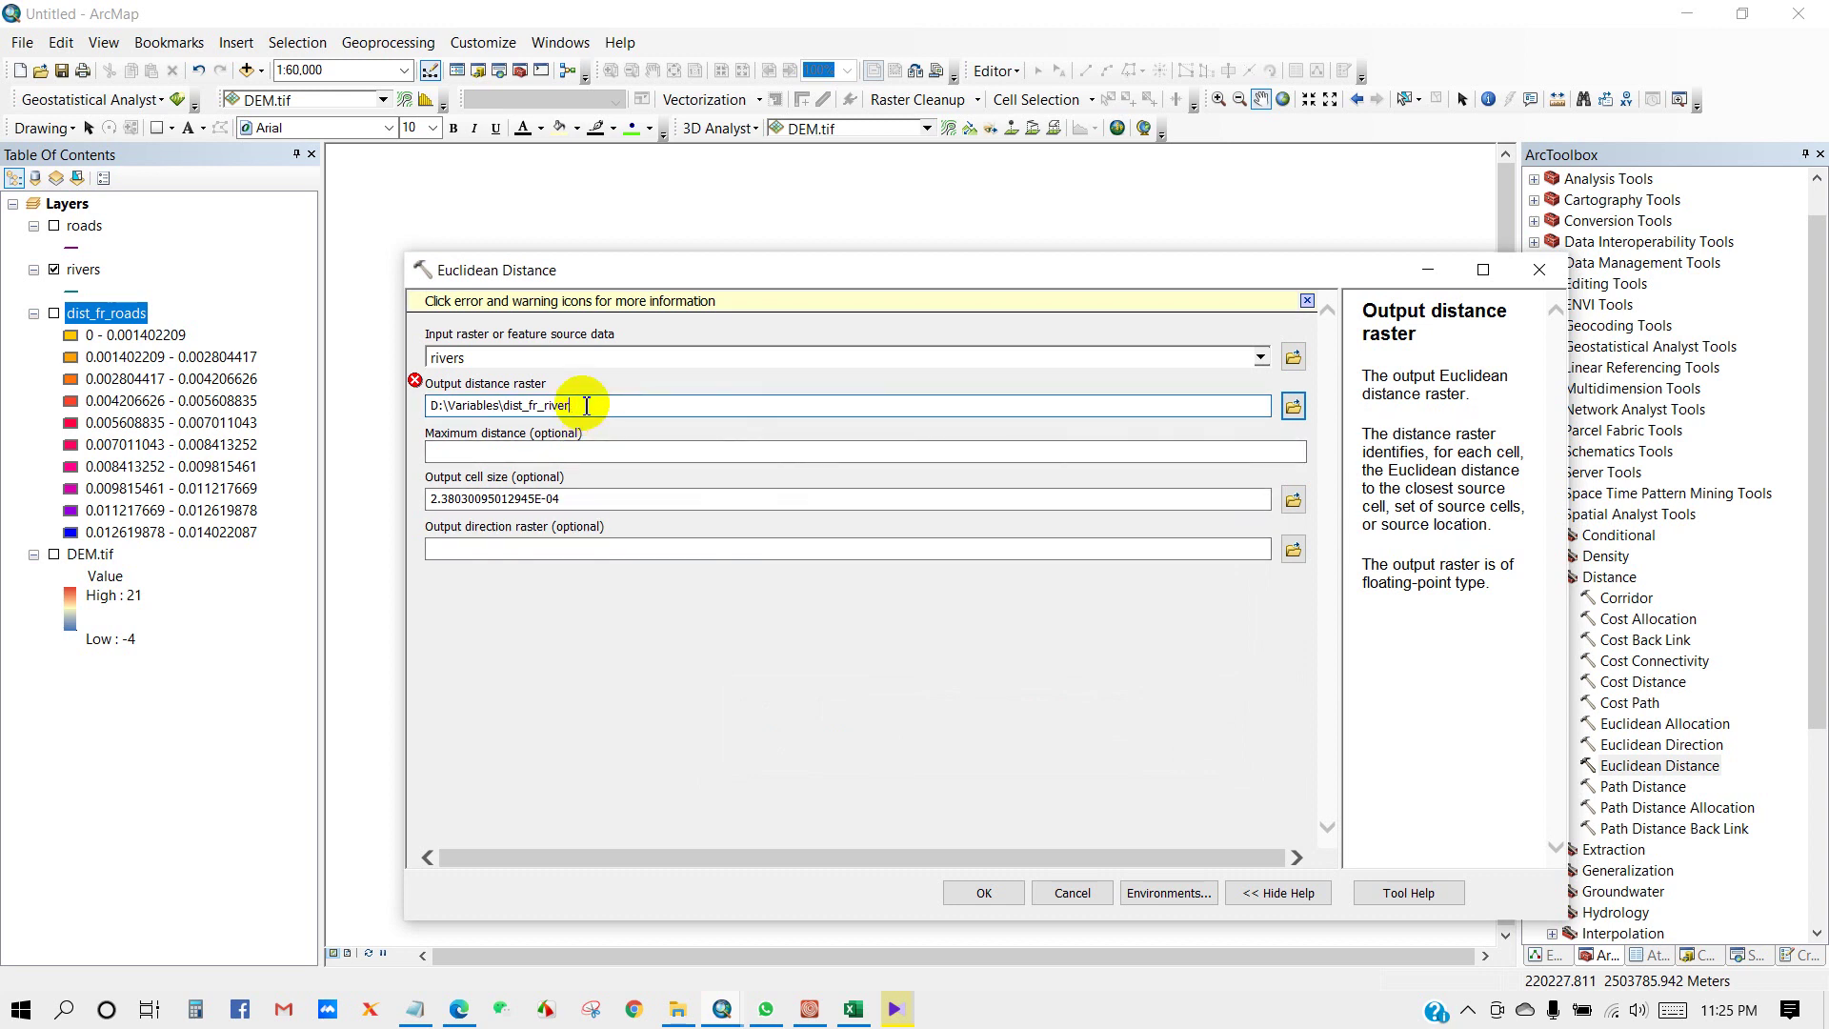
{"action": "left_click", "coordinate": [604, 654]}
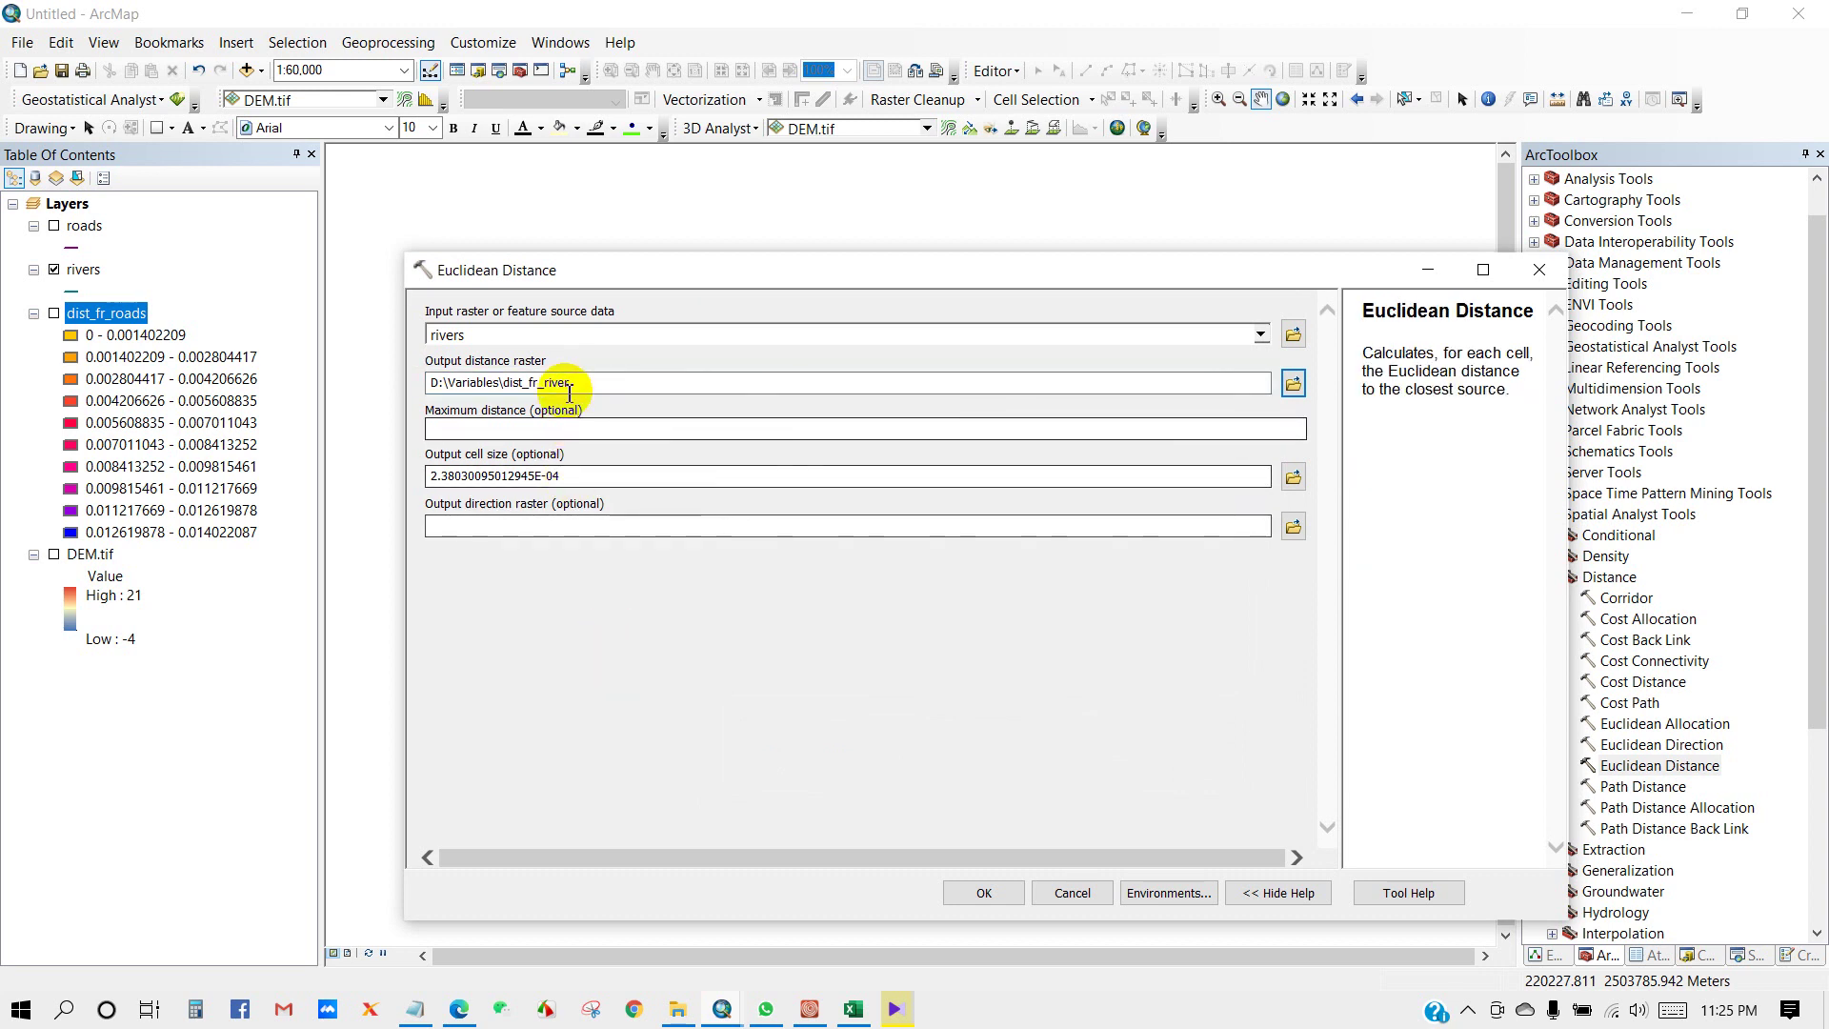
{"action": "left_click", "coordinate": [971, 893]}
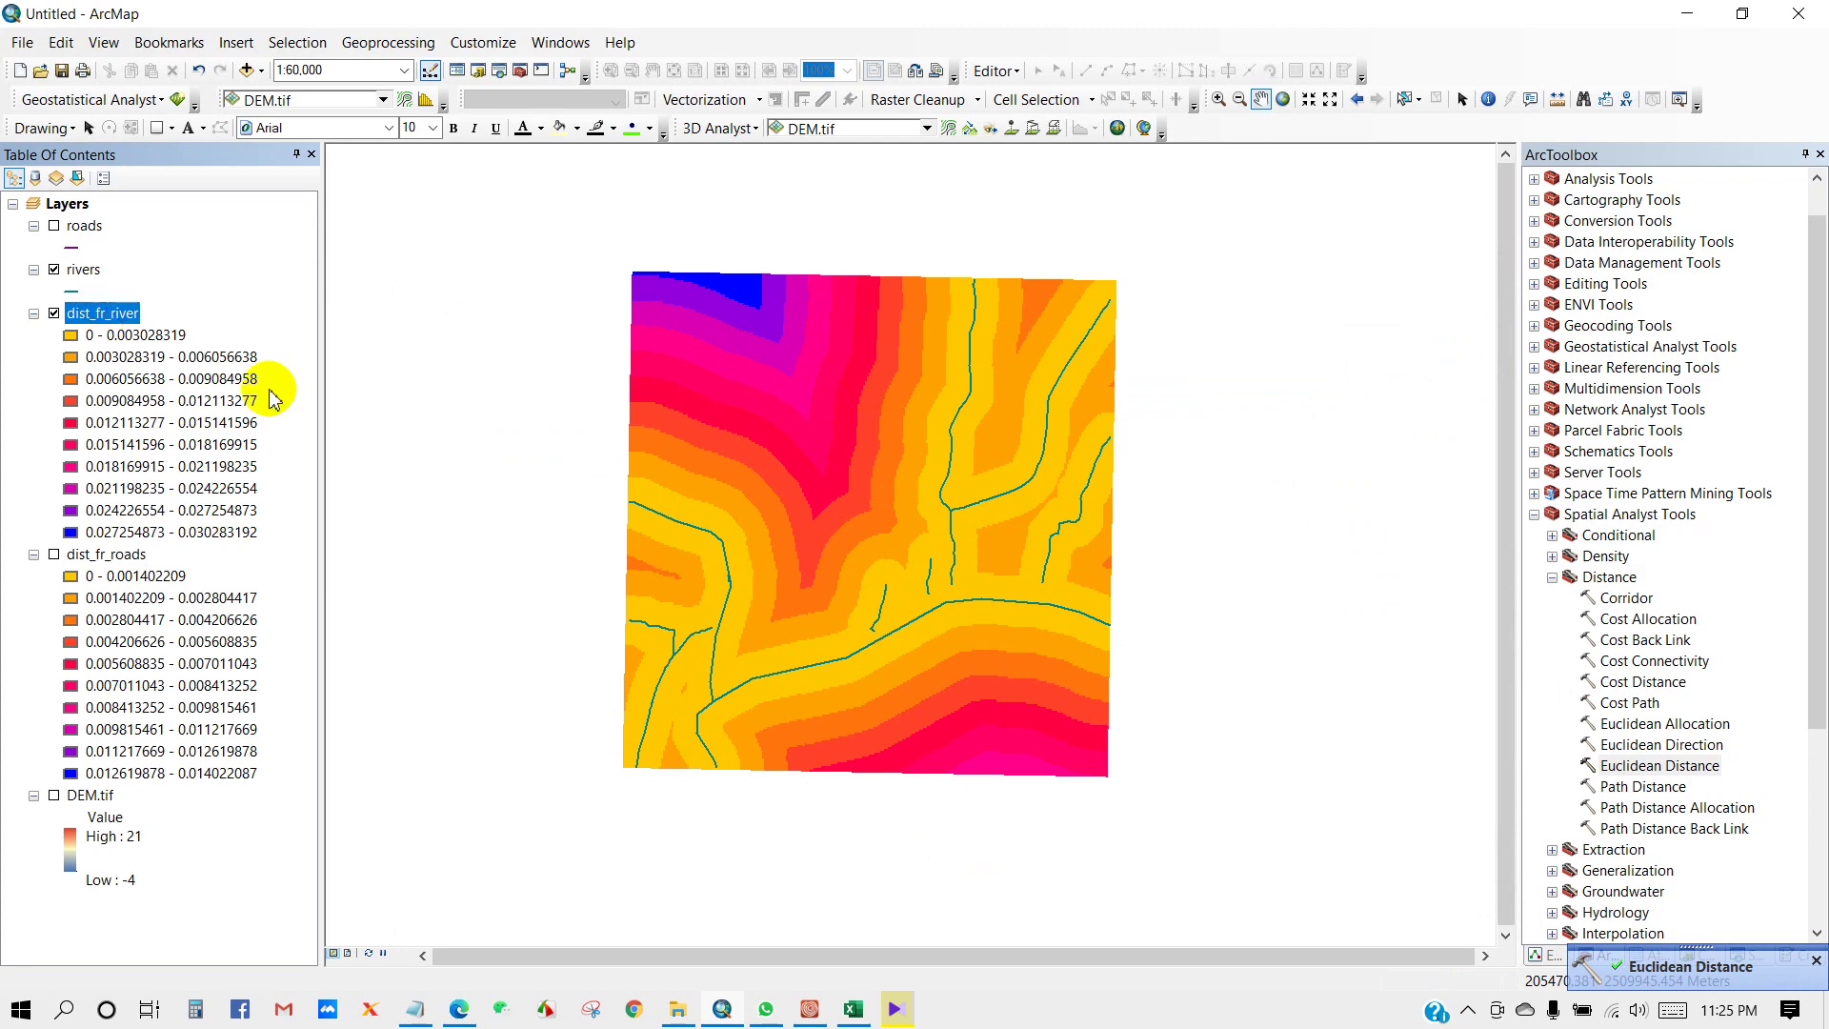
Step: Inspect dist_fr_river, then show roads and hide the river-distance raster to reveal DEM.tif
{"action": "left_click_drag", "start_coordinate": [764, 596], "coordinate": [901, 503]}
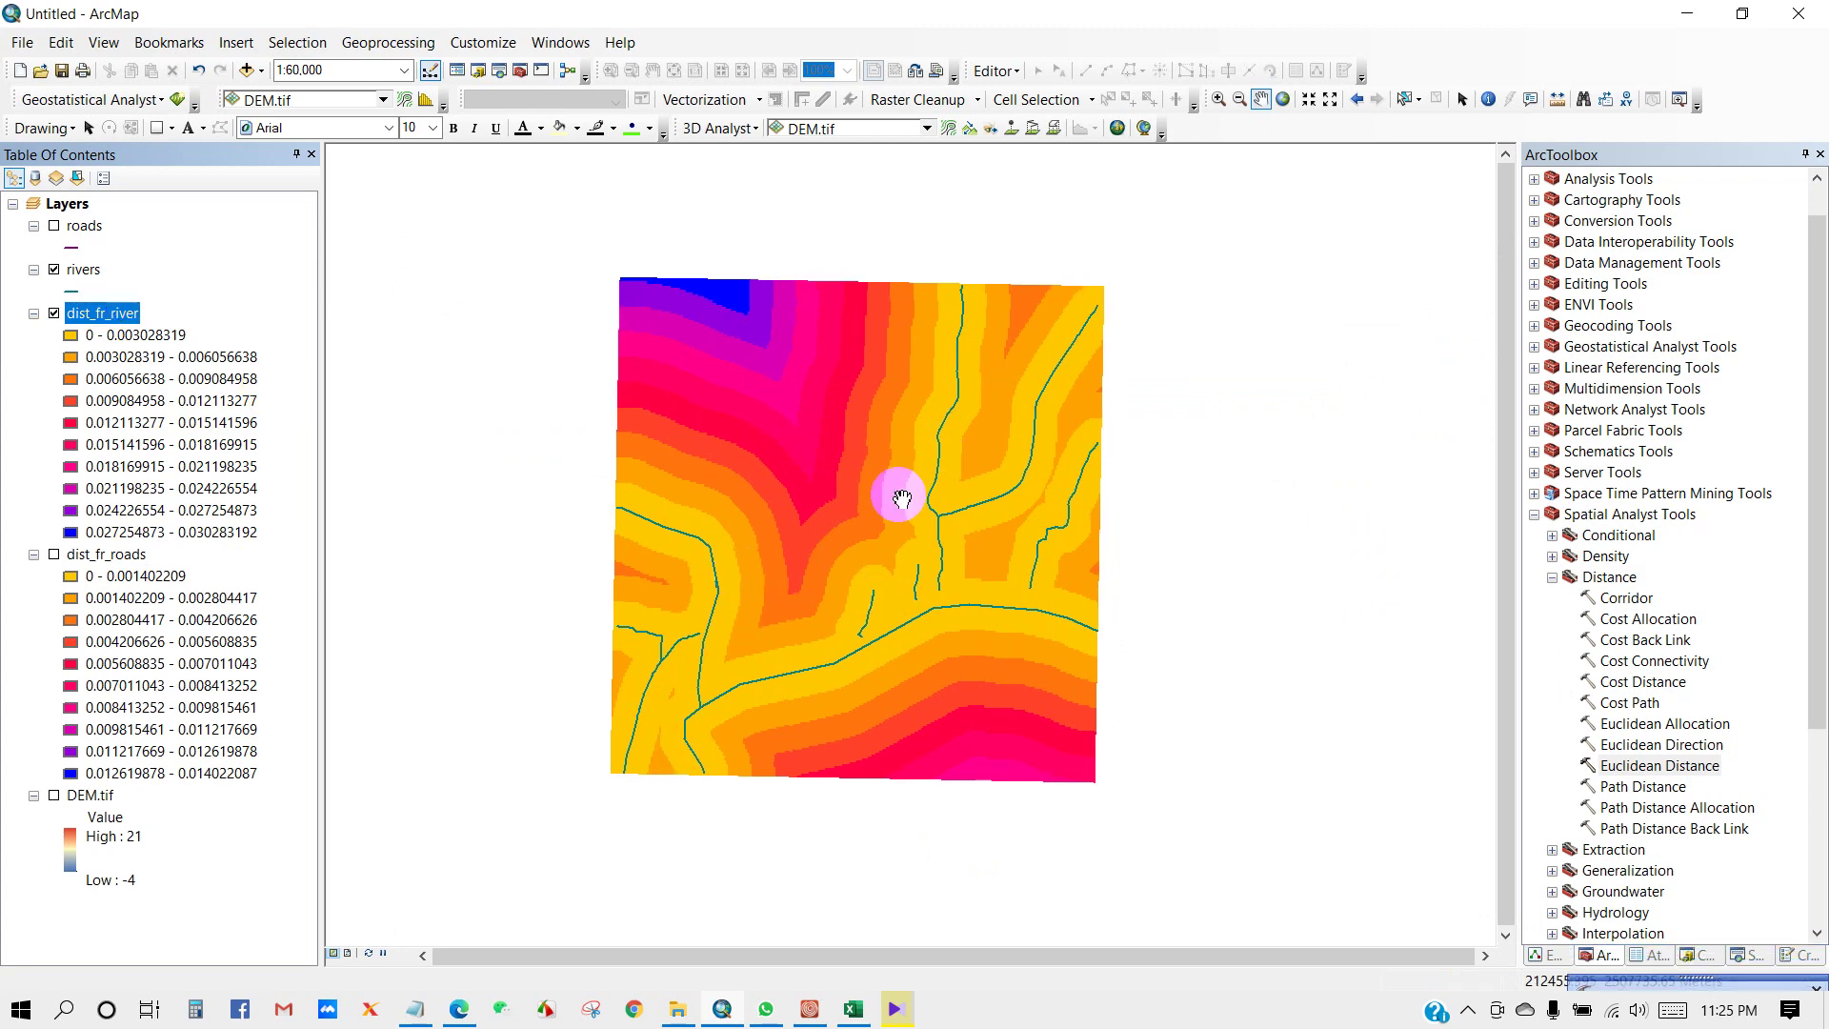
{"action": "left_click_drag", "start_coordinate": [903, 497], "coordinate": [927, 514]}
{"action": "left_click", "coordinate": [54, 226]}
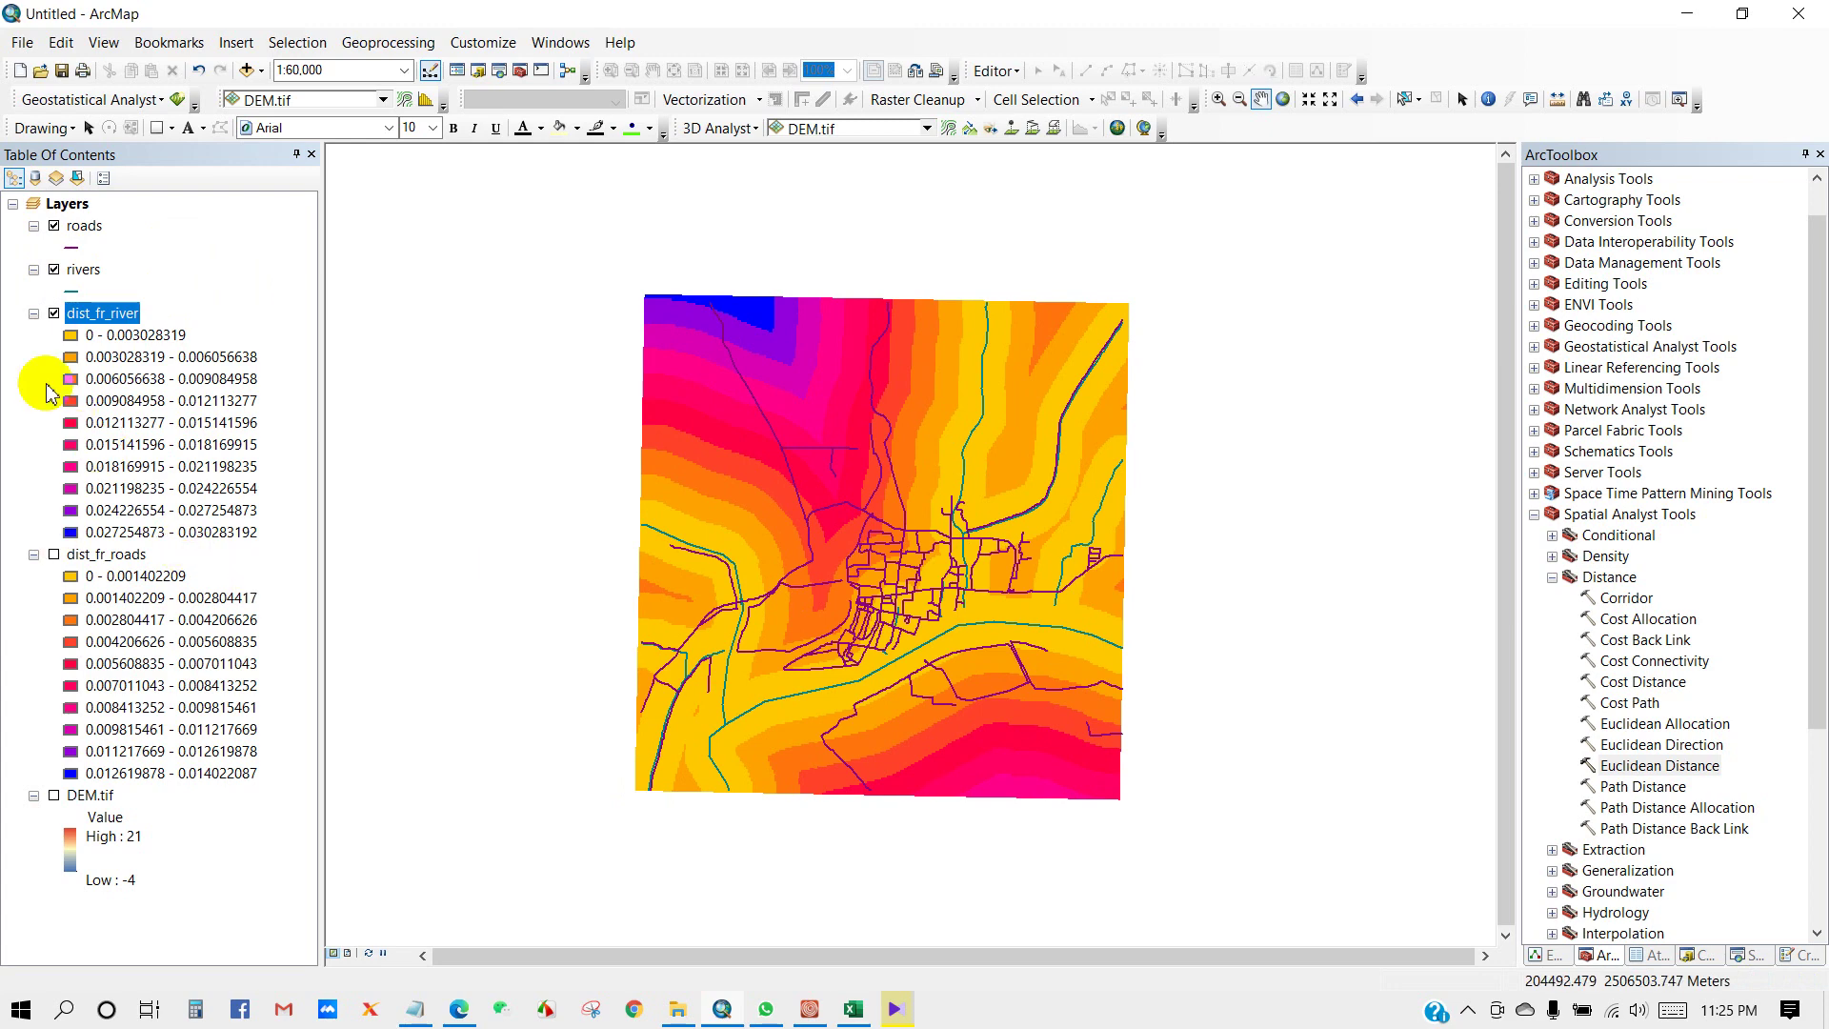
{"action": "left_click", "coordinate": [54, 314]}
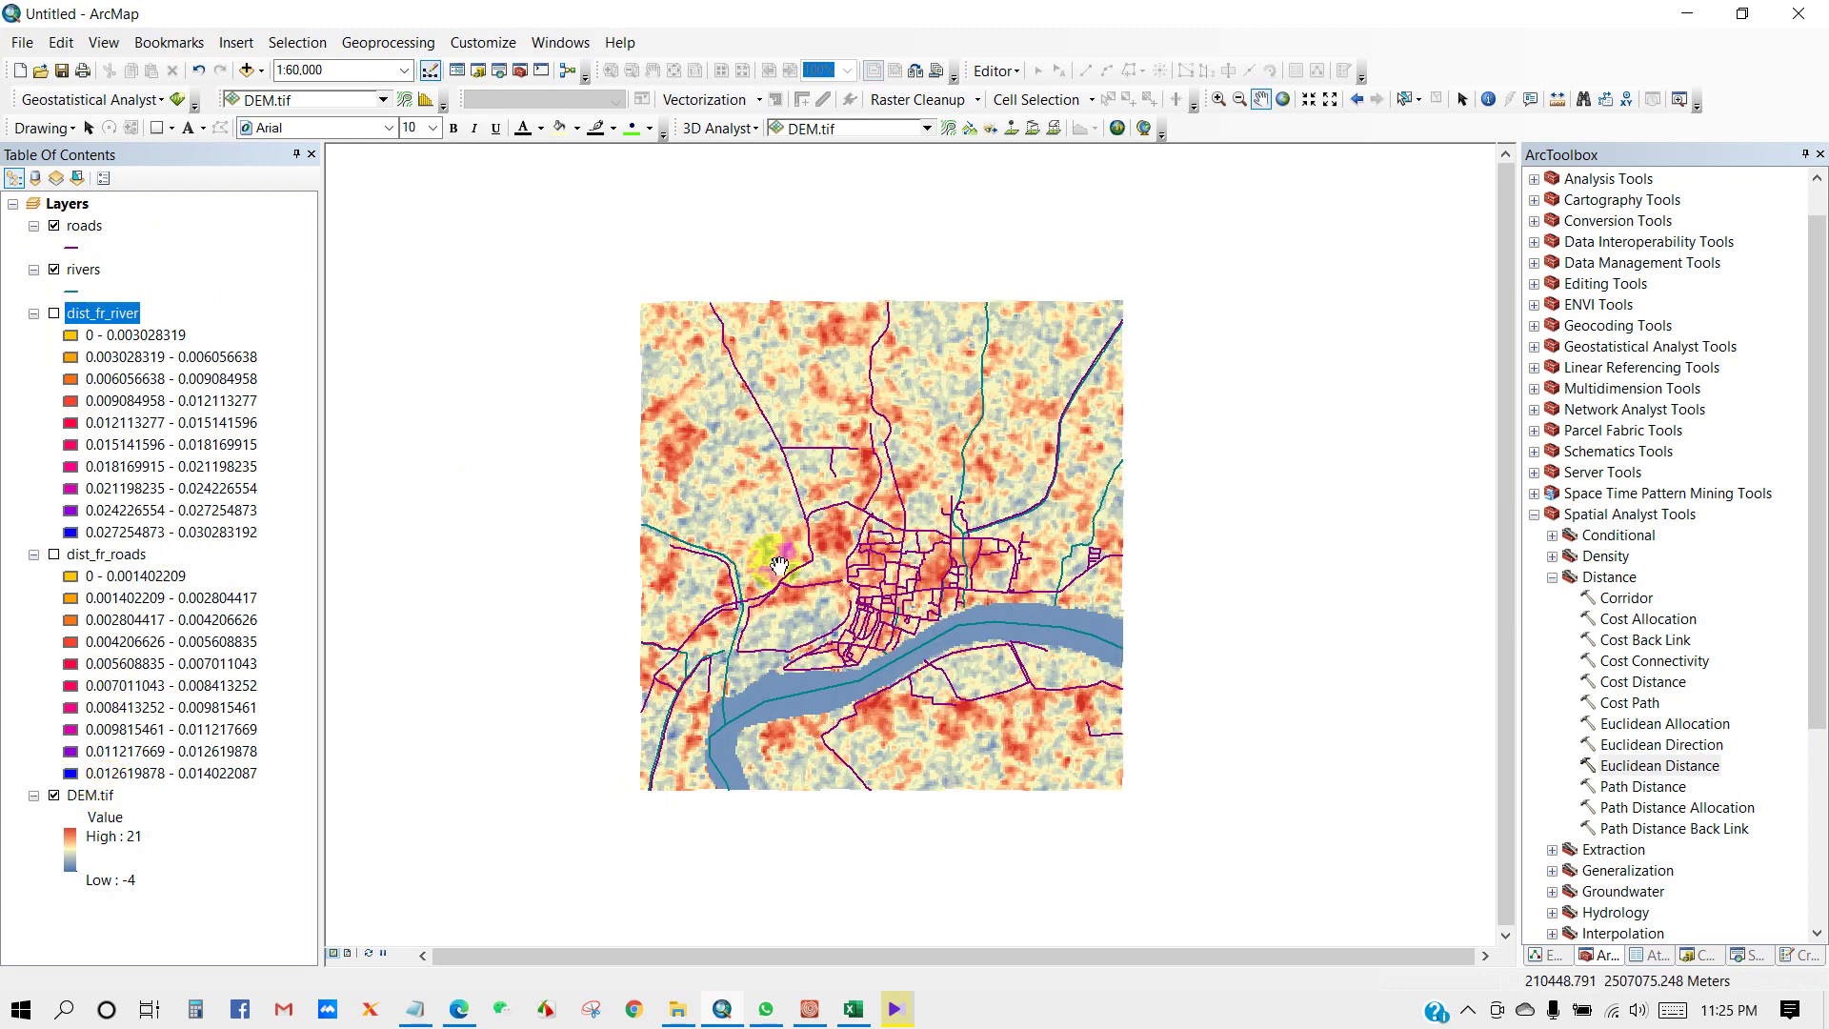
{"action": "left_click_drag", "start_coordinate": [781, 562], "coordinate": [786, 579]}
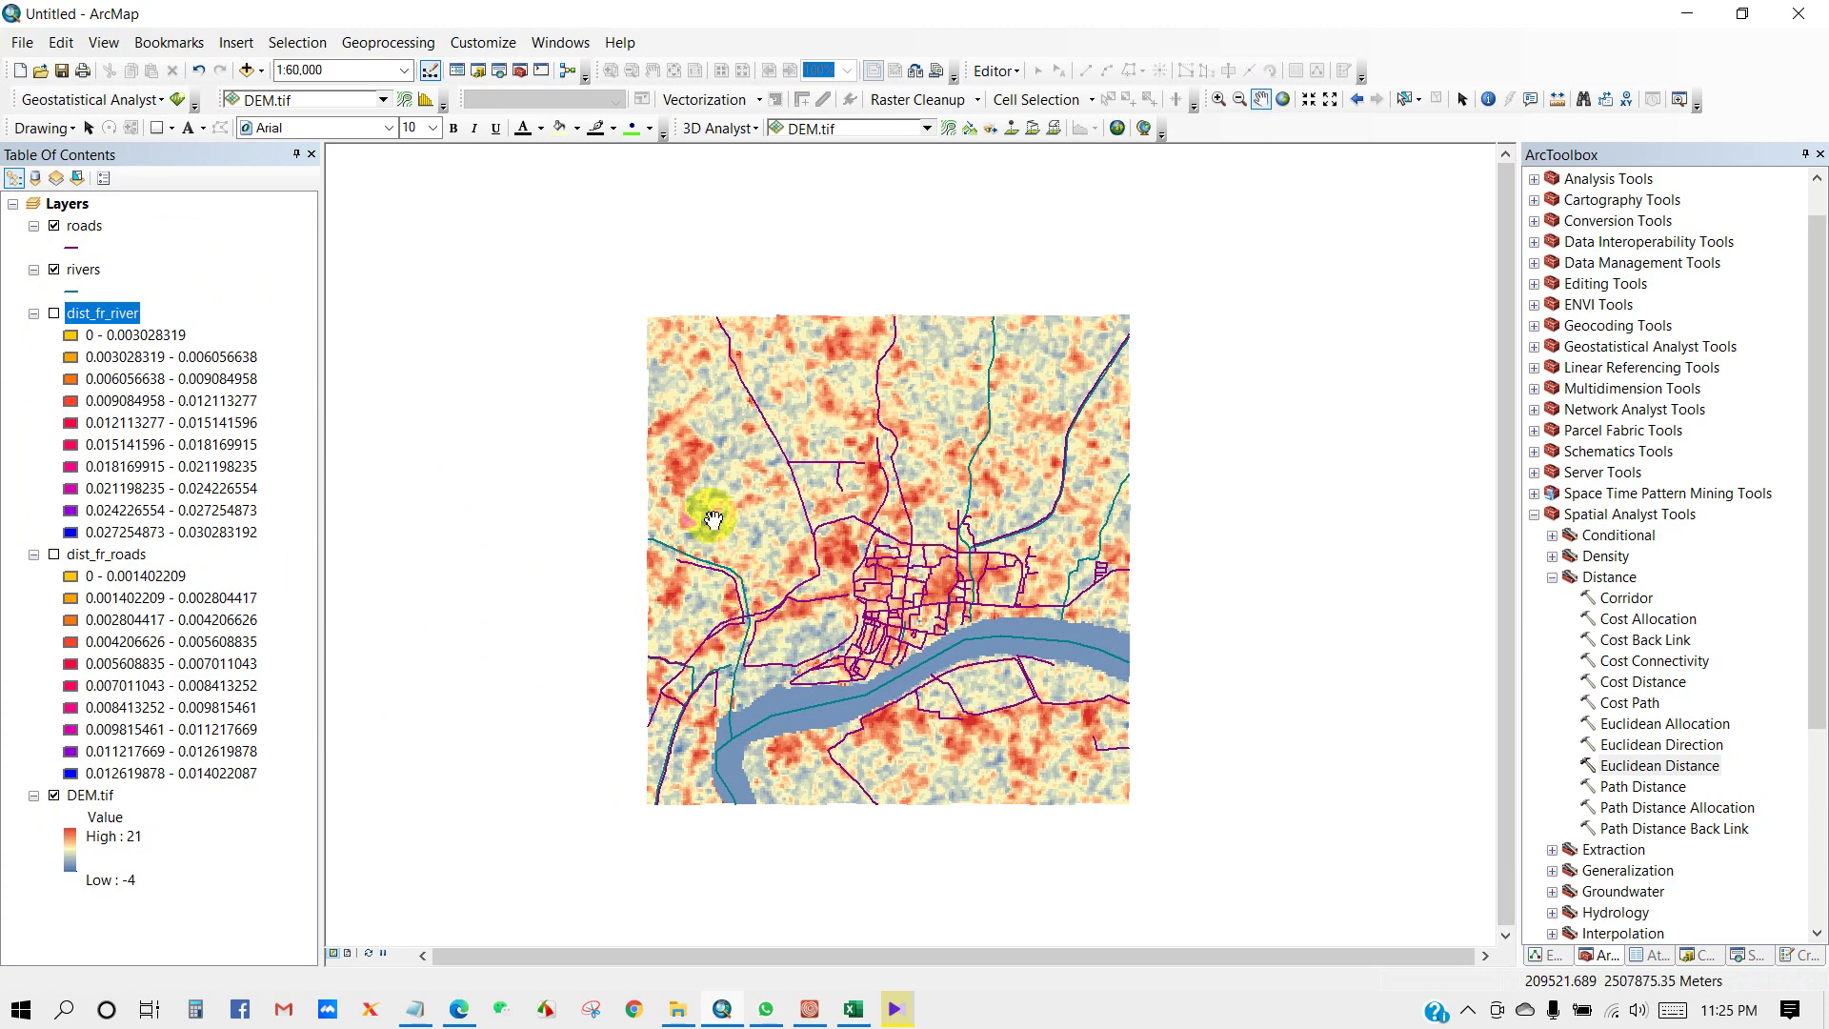
{"action": "left_click", "coordinate": [1553, 577]}
Step: Open the Slope tool from the Surface toolset
{"action": "scroll", "coordinate": [1561, 595], "scroll_direction": "down", "scroll_amount": 1}
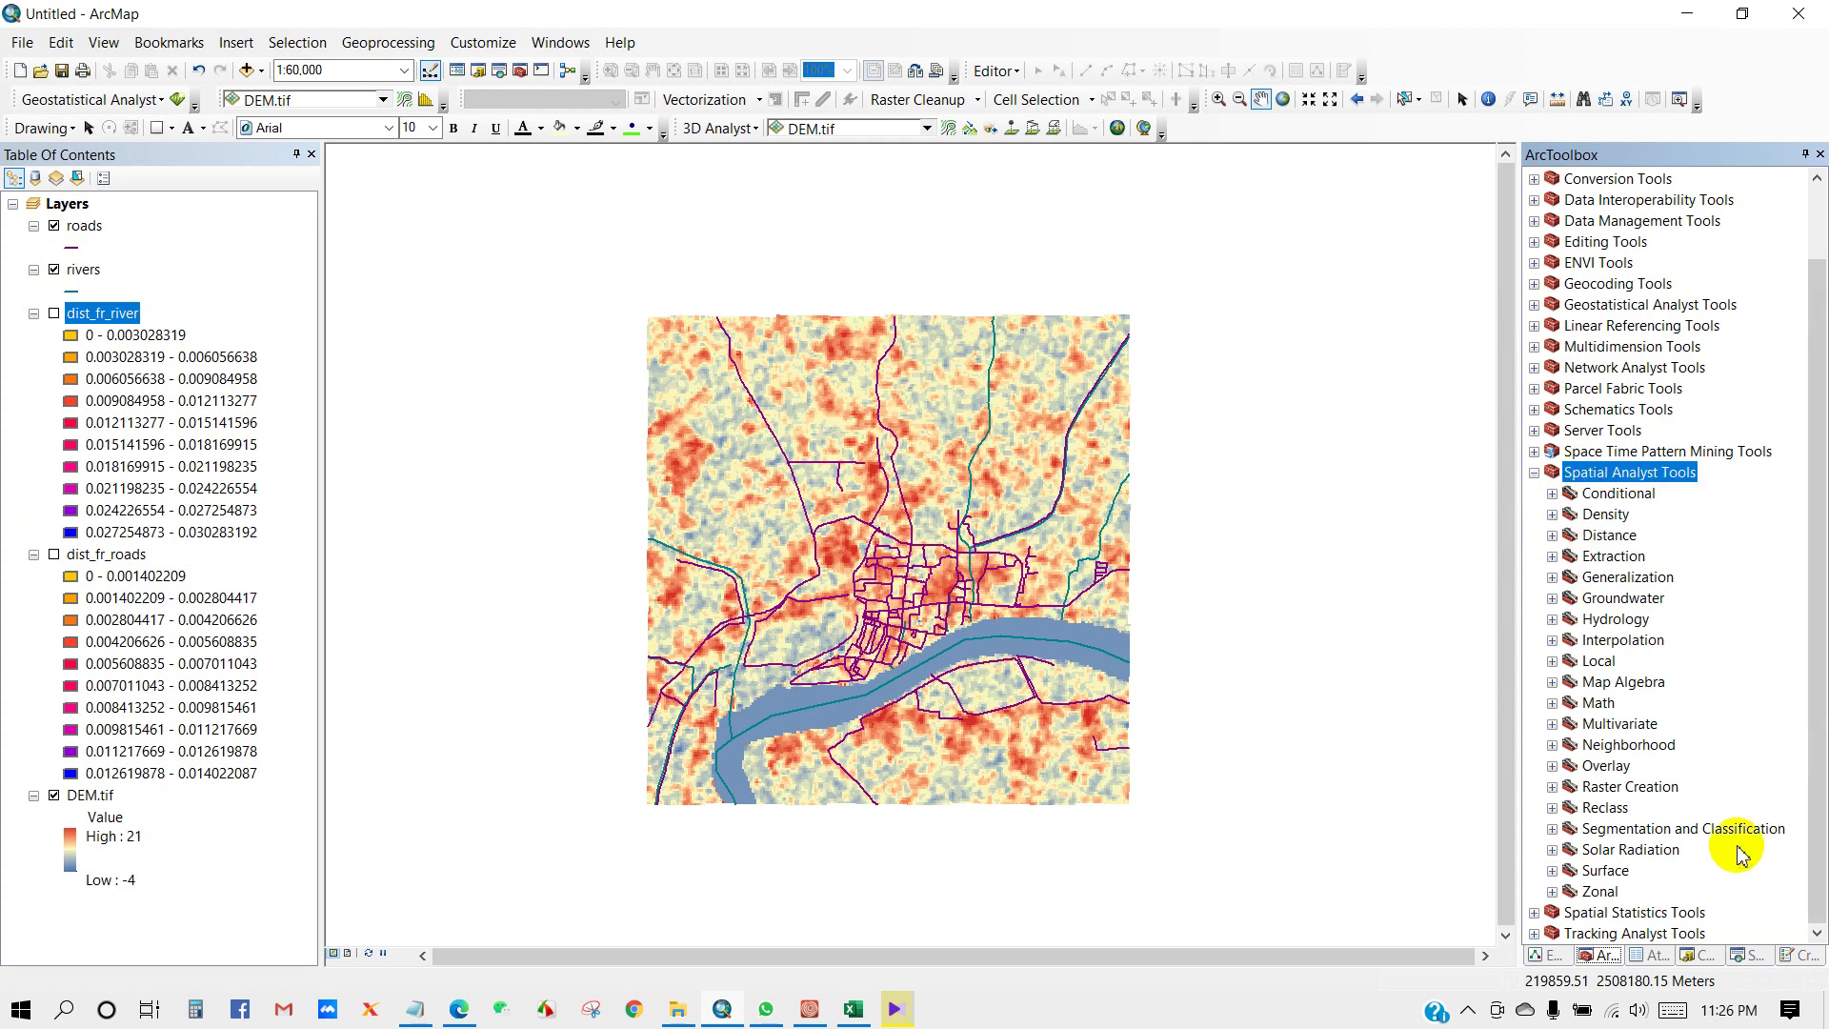
{"action": "left_click", "coordinate": [1606, 870]}
{"action": "left_click", "coordinate": [1553, 870]}
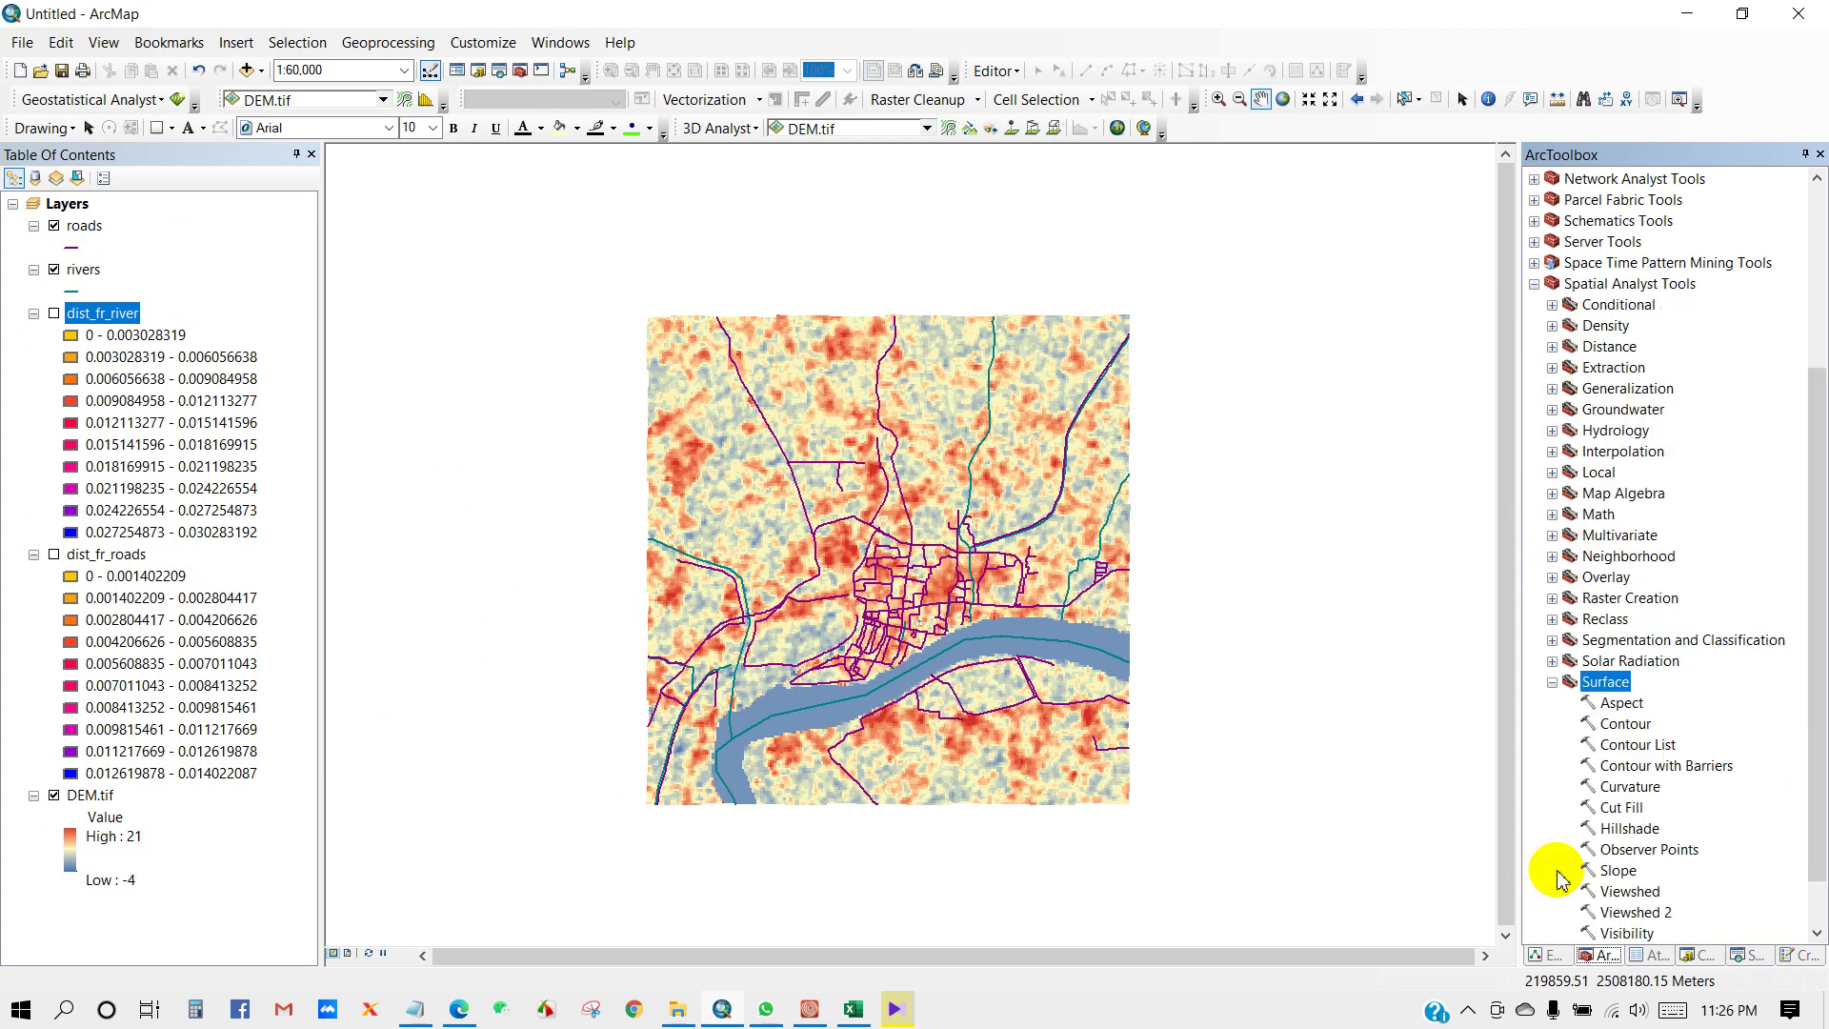
{"action": "scroll", "coordinate": [1577, 783], "scroll_direction": "down", "scroll_amount": 1}
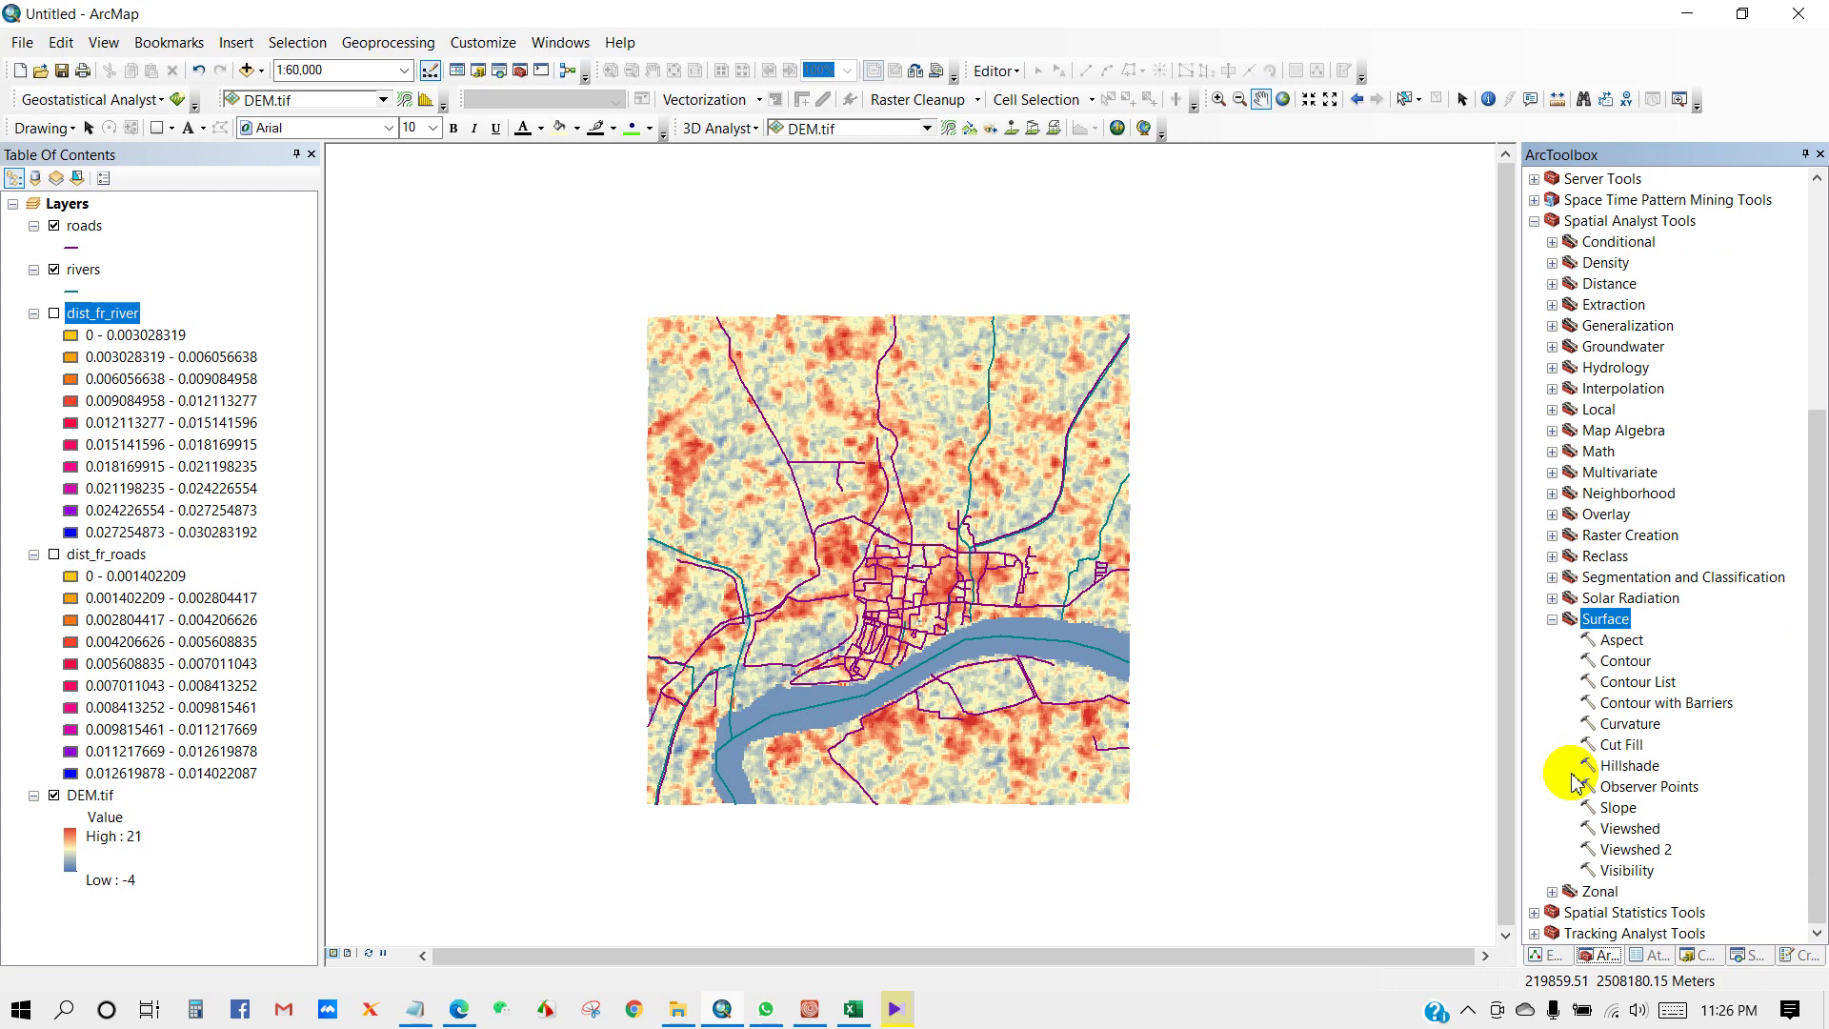
{"action": "double_click", "coordinate": [1624, 811]}
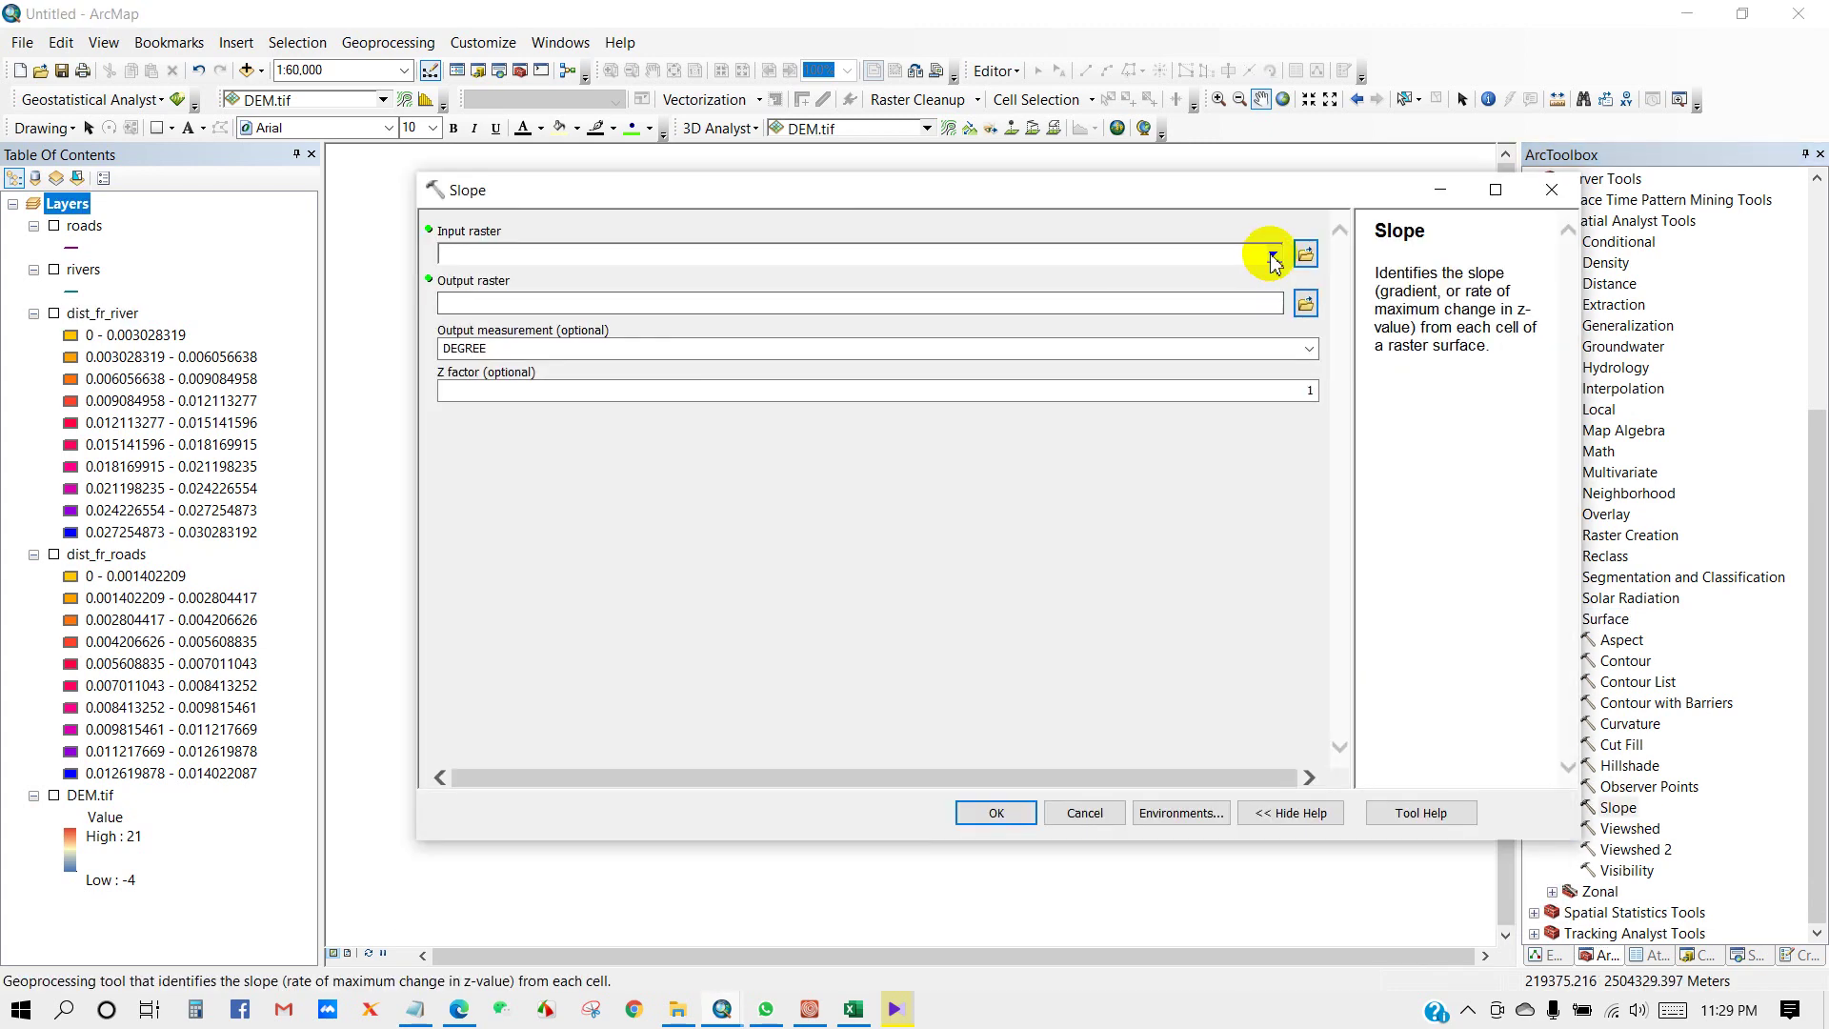
Step: Run Slope on DEM.tif in PERCENT_RISE, saving the output as D:\Variables\slope1
{"action": "left_click", "coordinate": [1274, 259]}
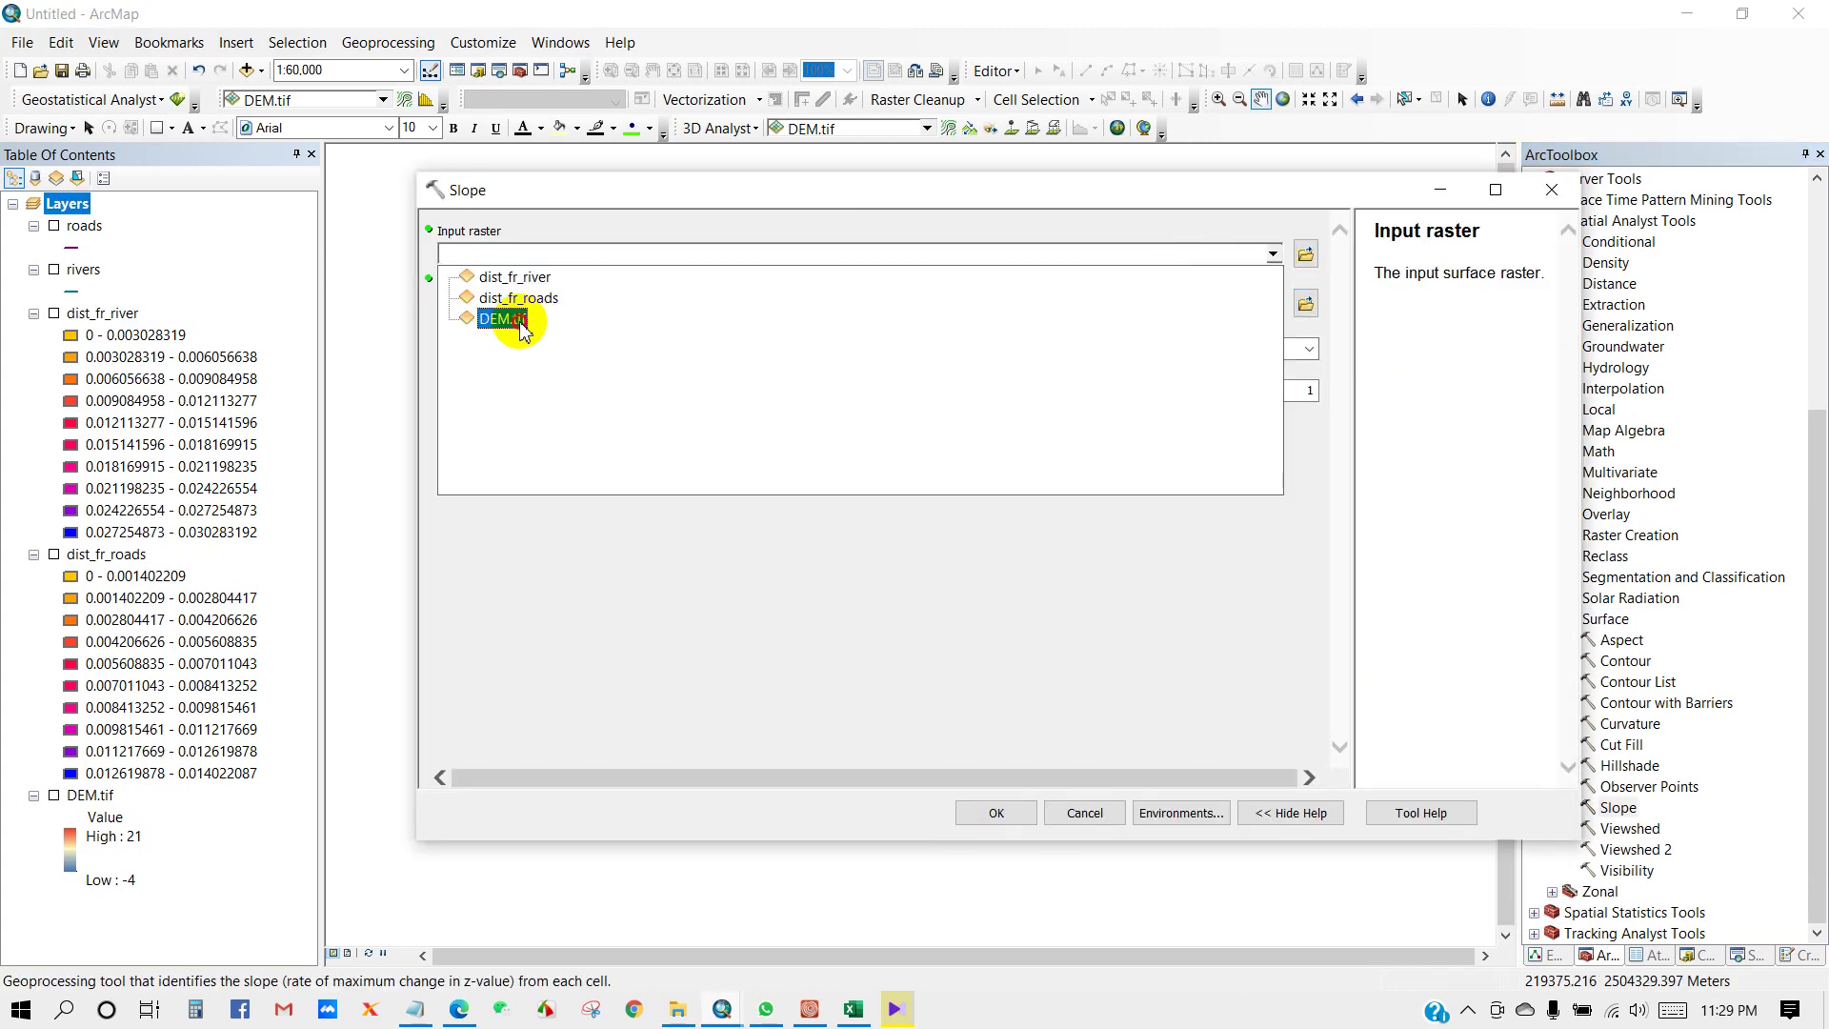
{"action": "left_click", "coordinate": [502, 319]}
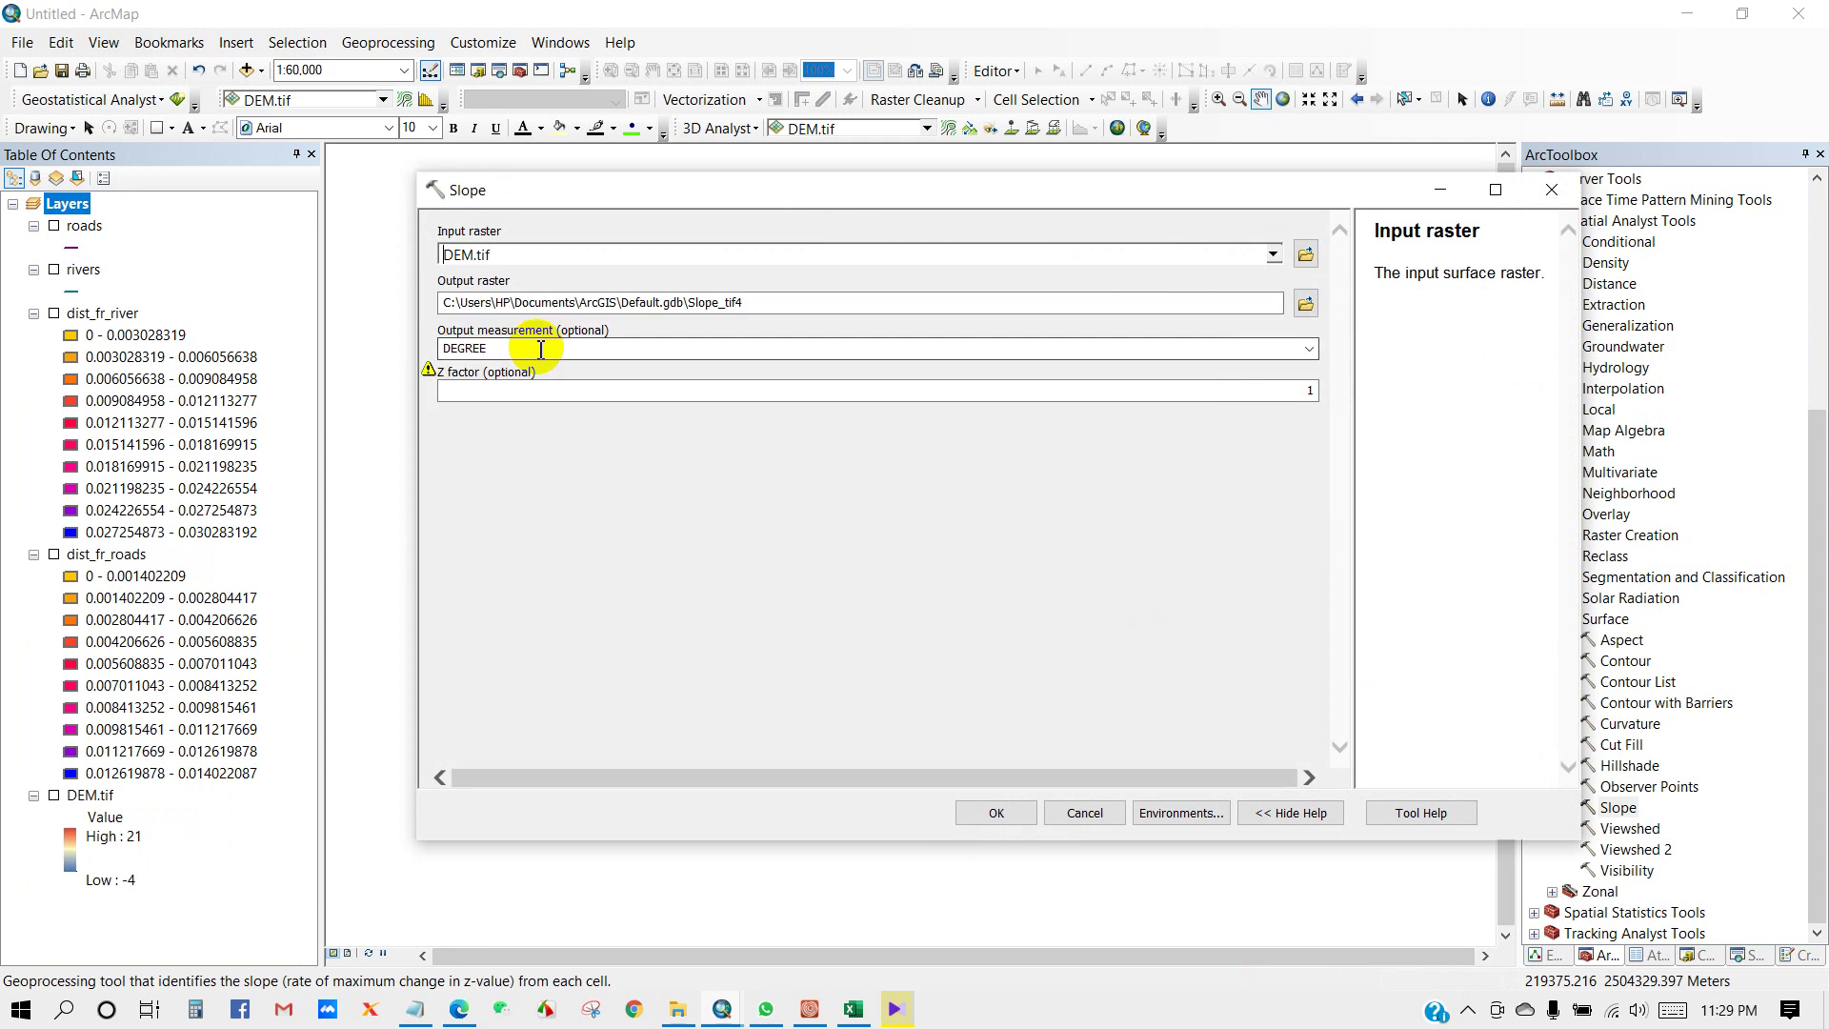
{"action": "left_click", "coordinate": [1307, 307]}
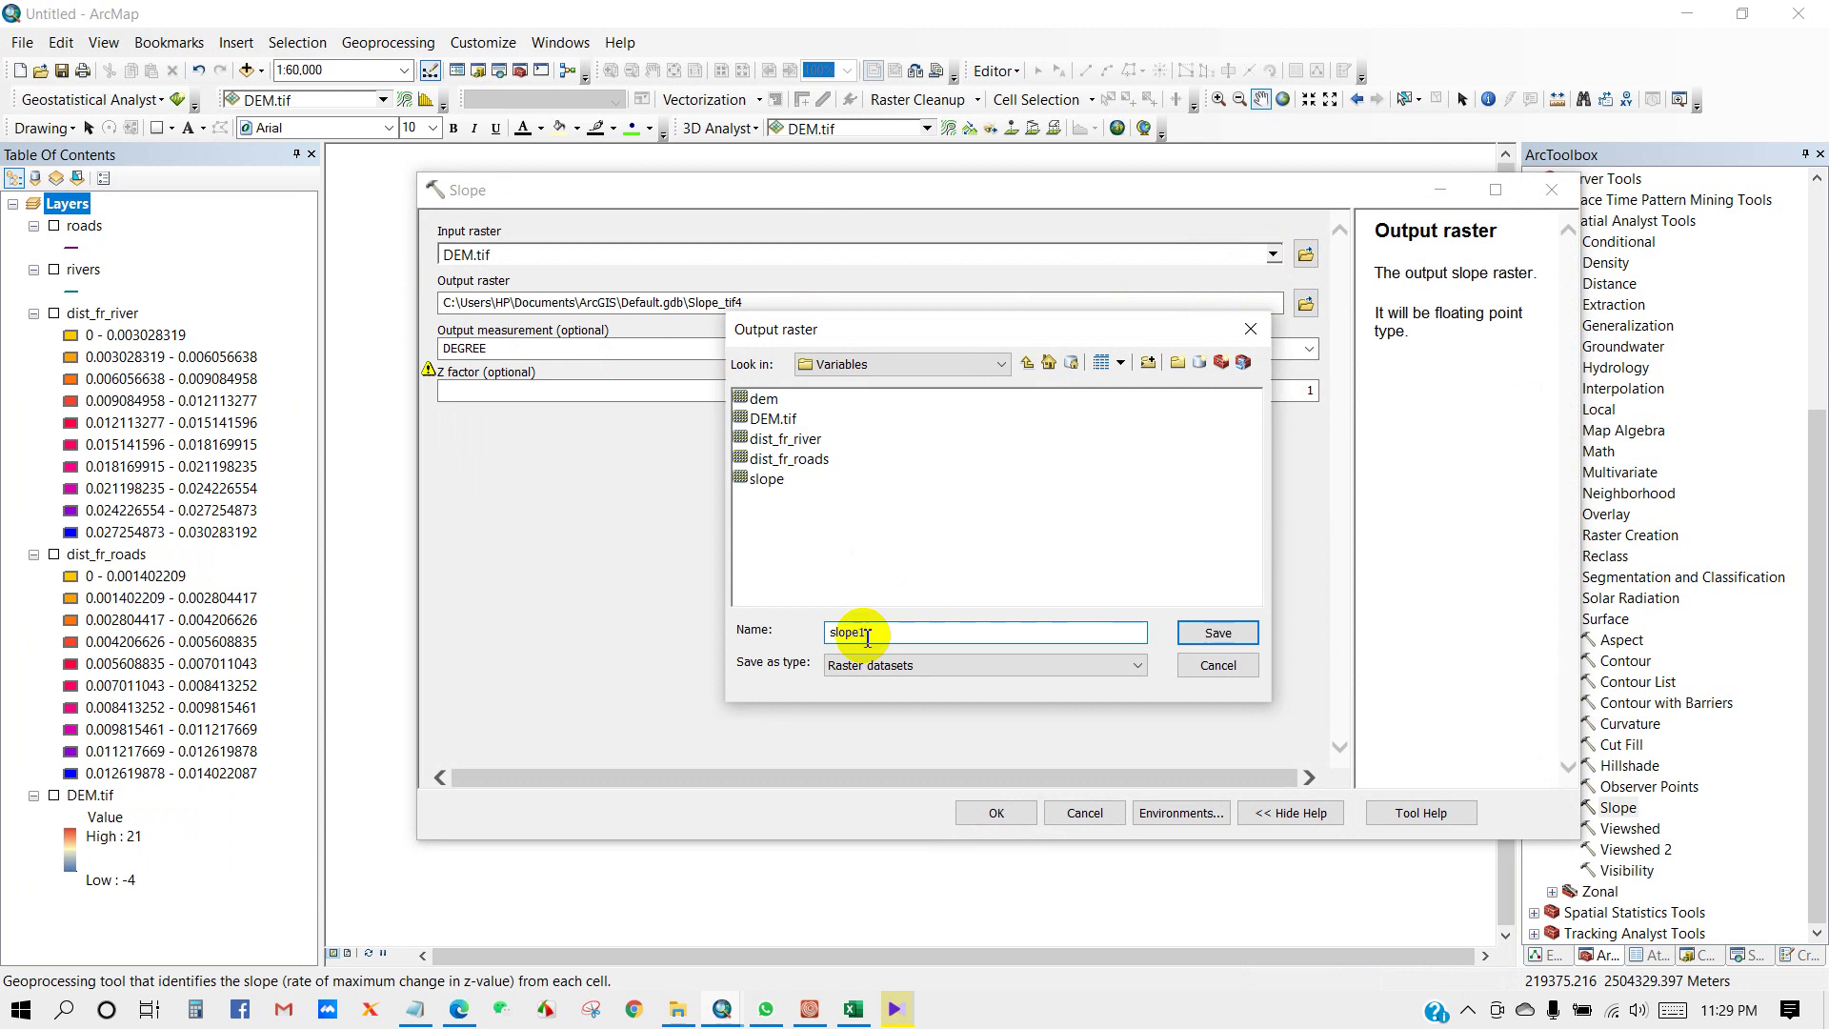
{"action": "left_click", "coordinate": [1203, 633]}
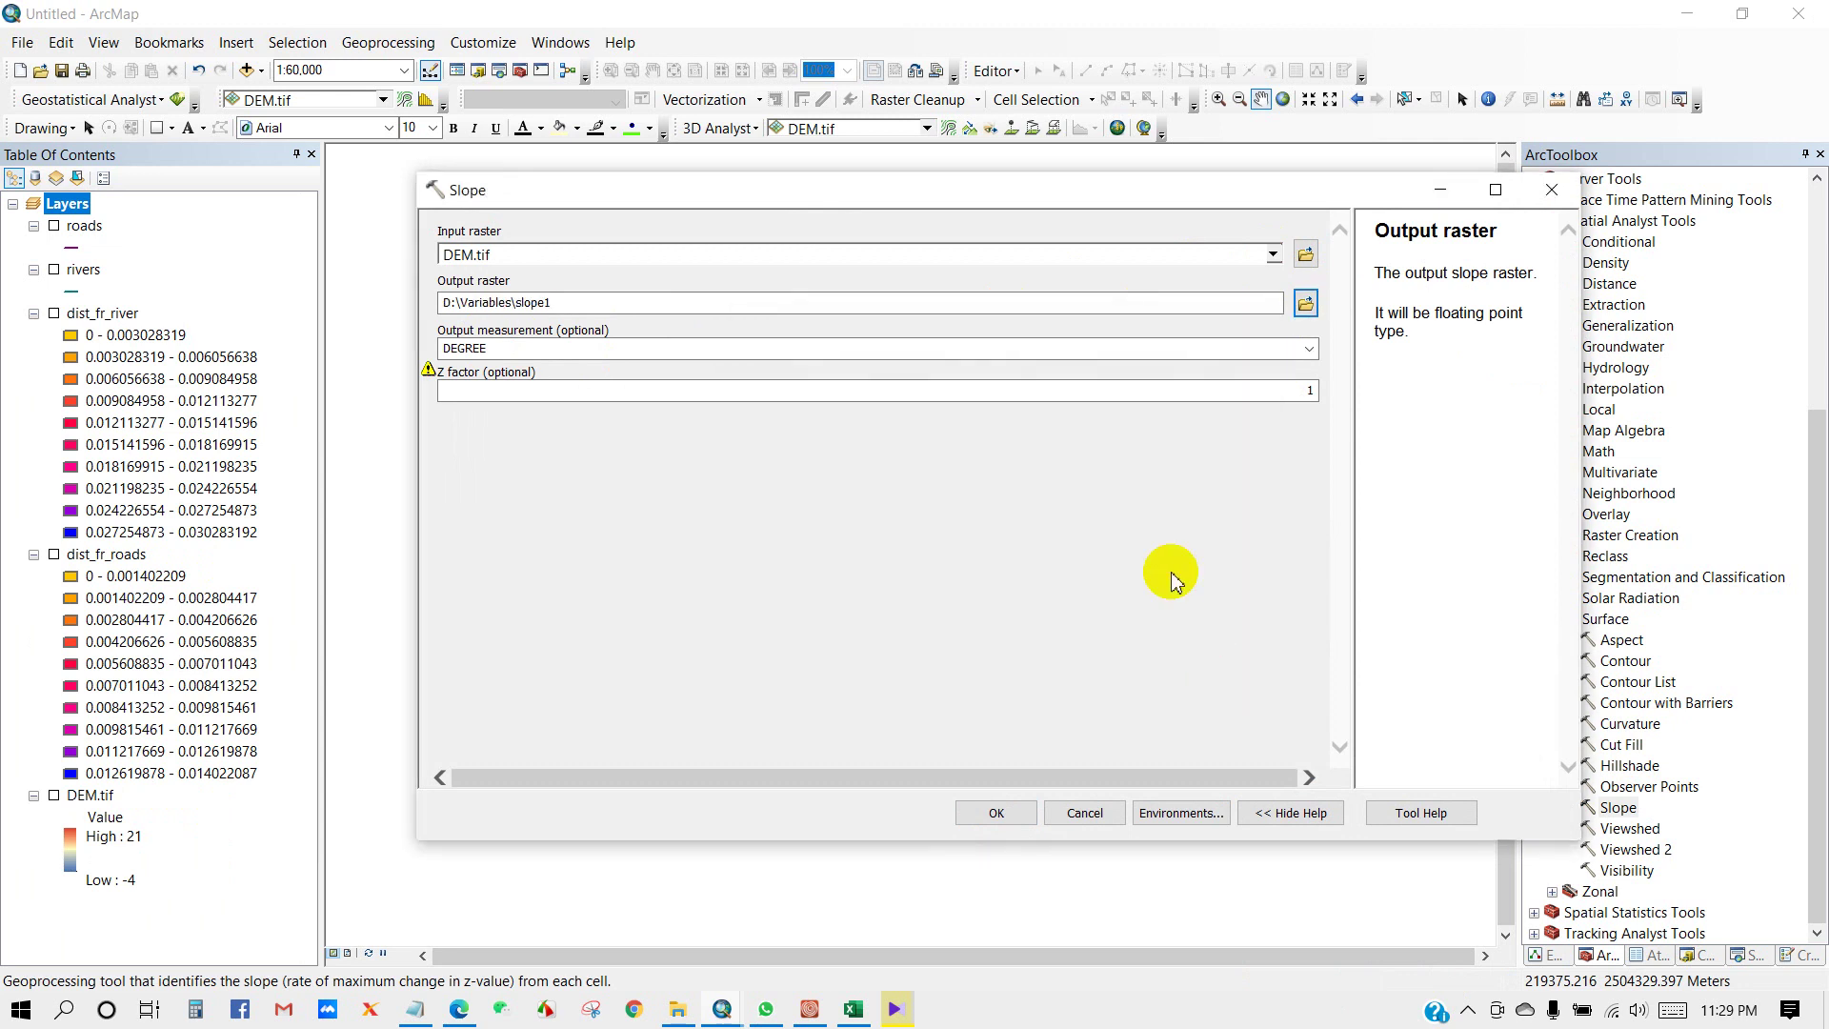
{"action": "left_click", "coordinate": [1311, 352]}
{"action": "left_click", "coordinate": [523, 380]}
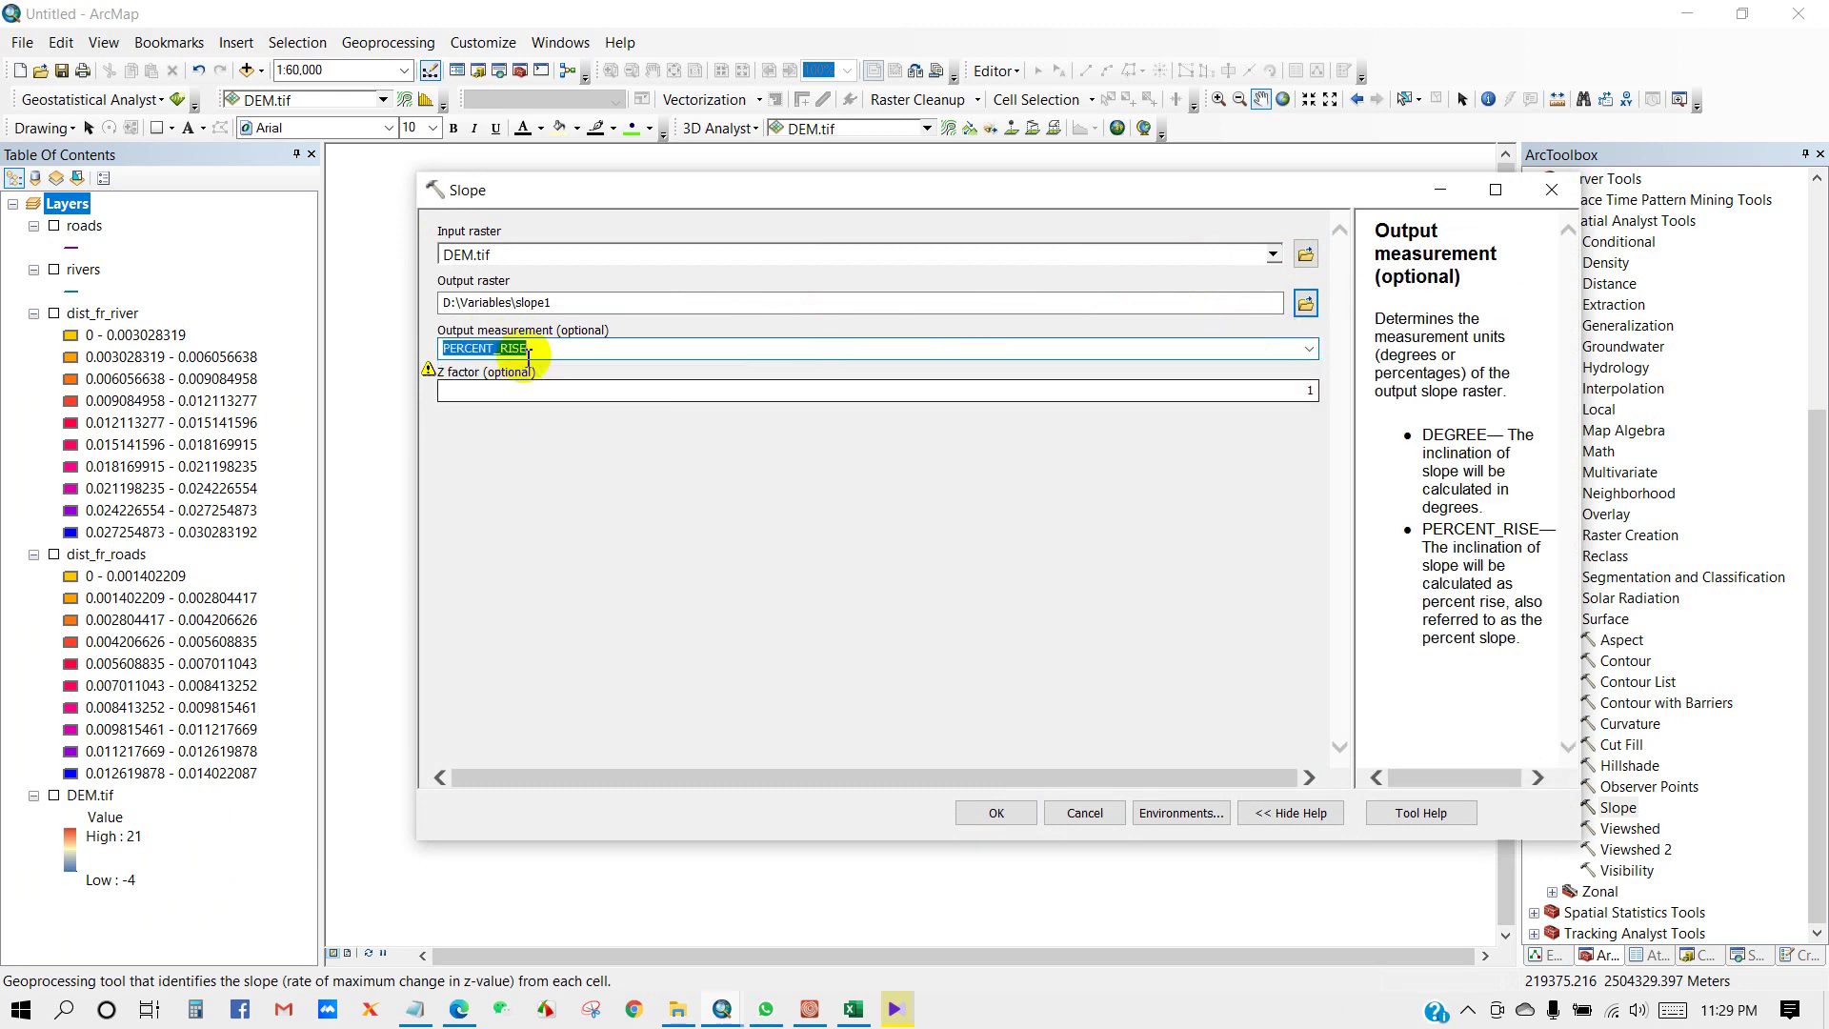
{"action": "left_click", "coordinate": [556, 352]}
{"action": "left_click", "coordinate": [648, 508]}
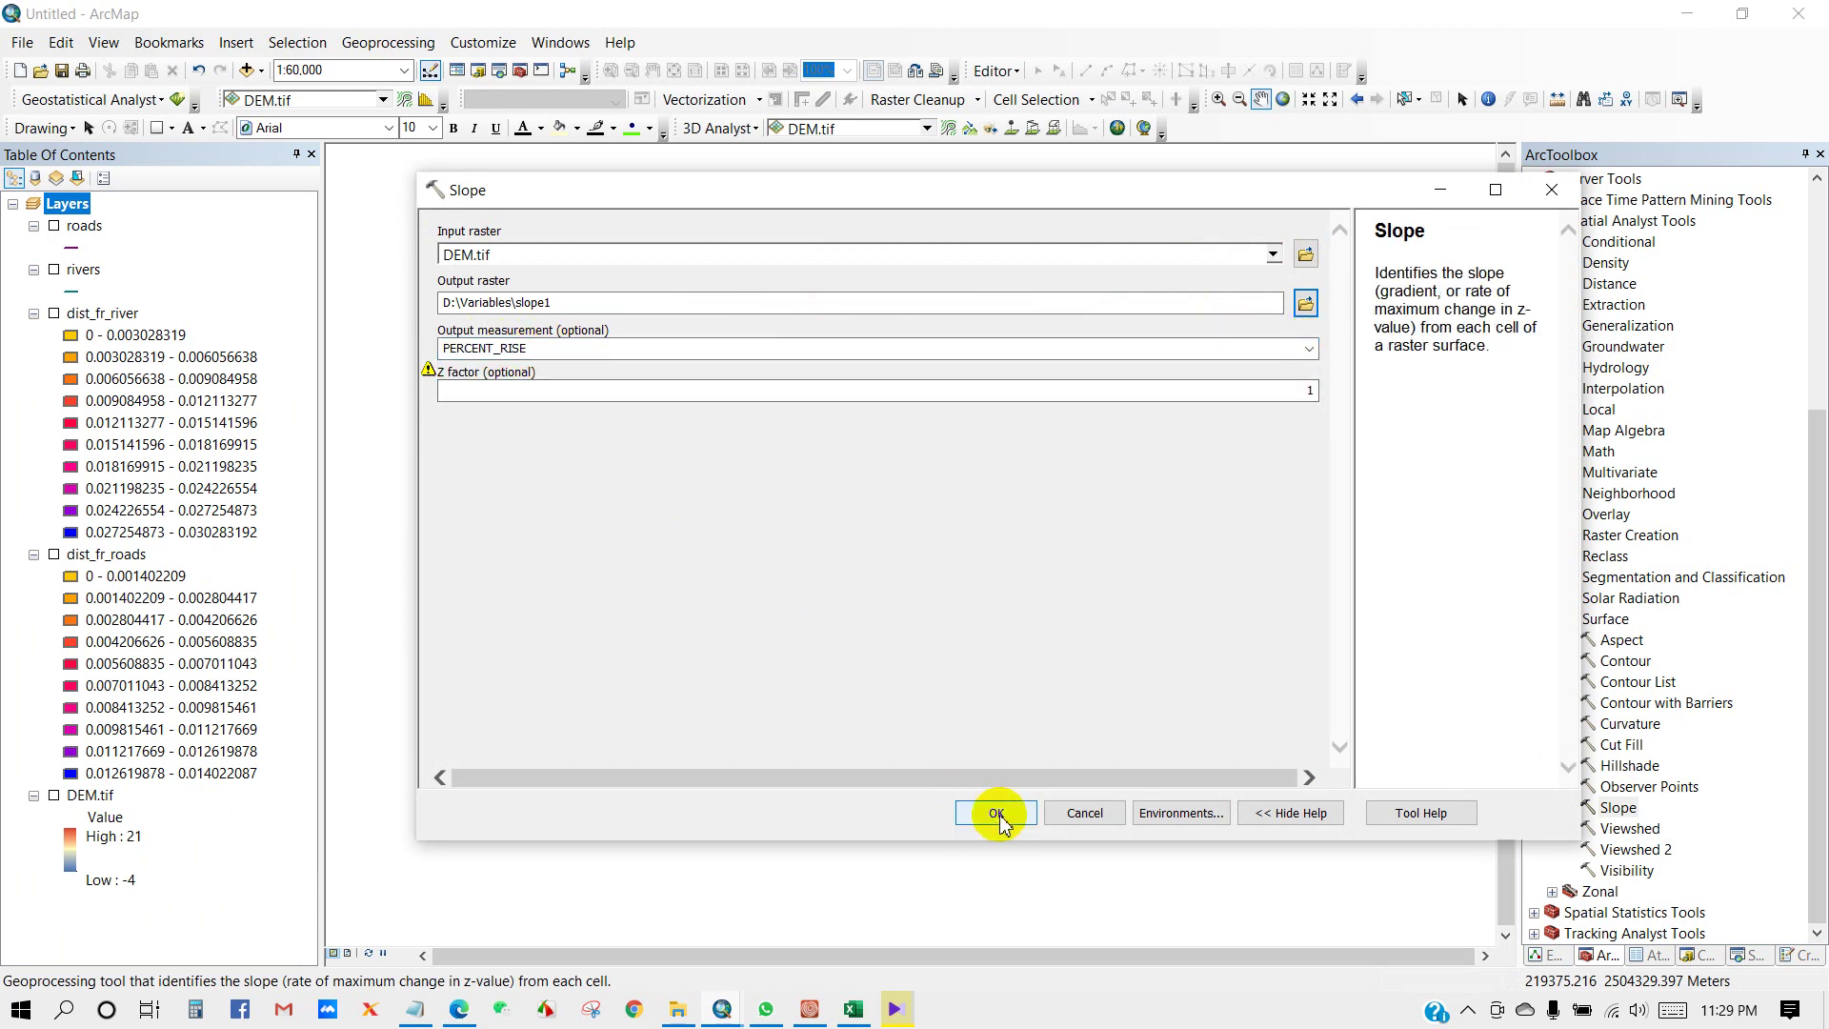
{"action": "left_click", "coordinate": [996, 814]}
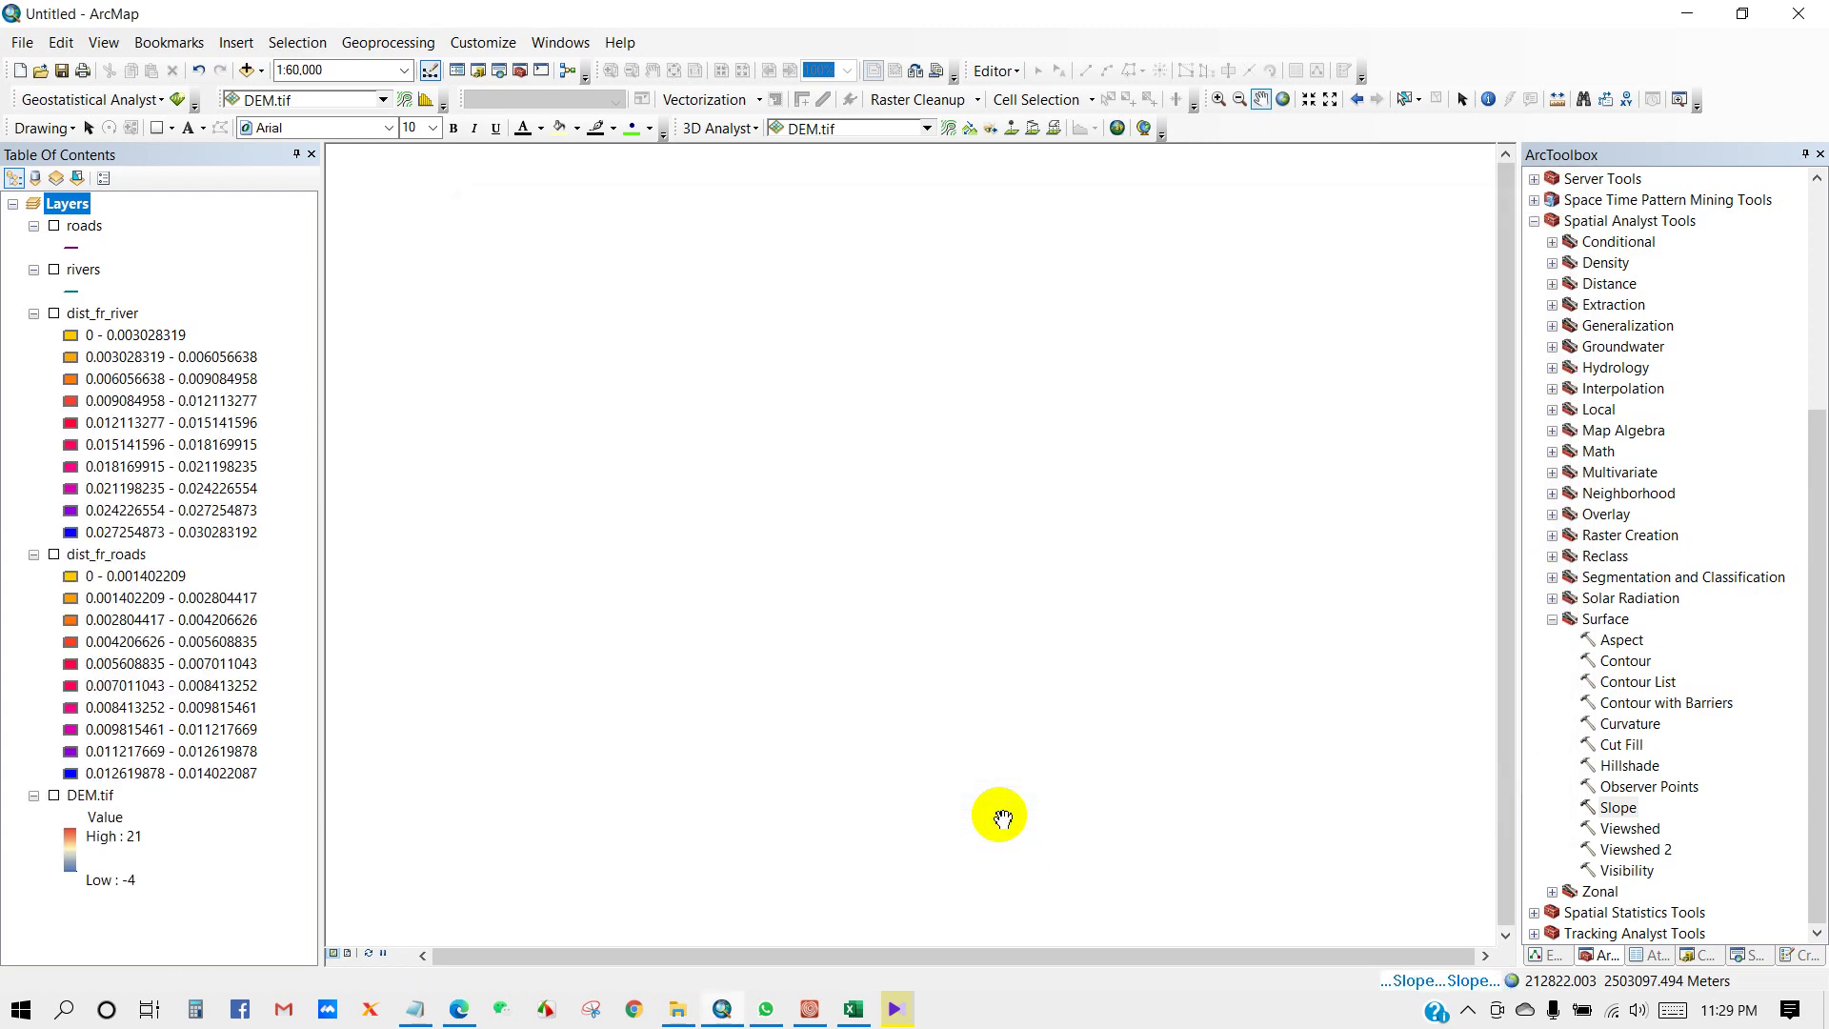
Step: Inspect the new slope1 raster, then hide it so DEM.tif is displayed
{"action": "left_click_drag", "start_coordinate": [962, 516], "coordinate": [962, 550]}
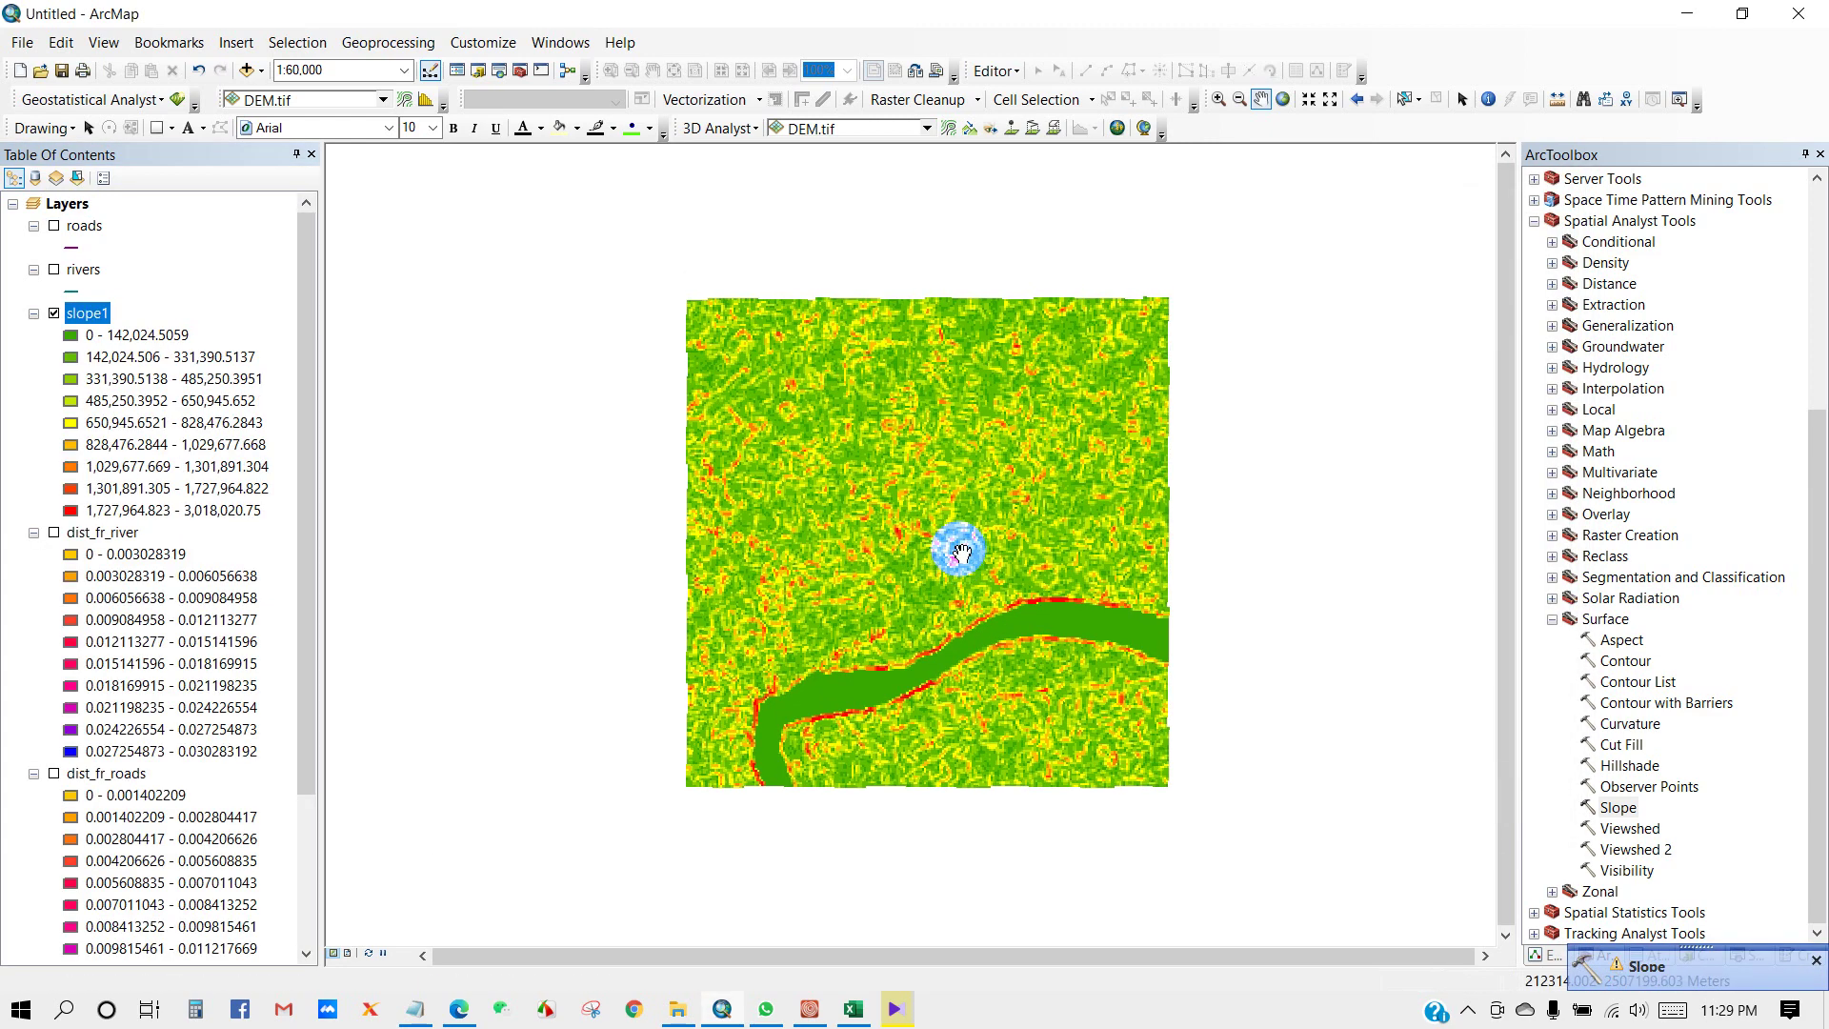
{"action": "scroll", "coordinate": [955, 545], "scroll_direction": "down", "scroll_amount": 1}
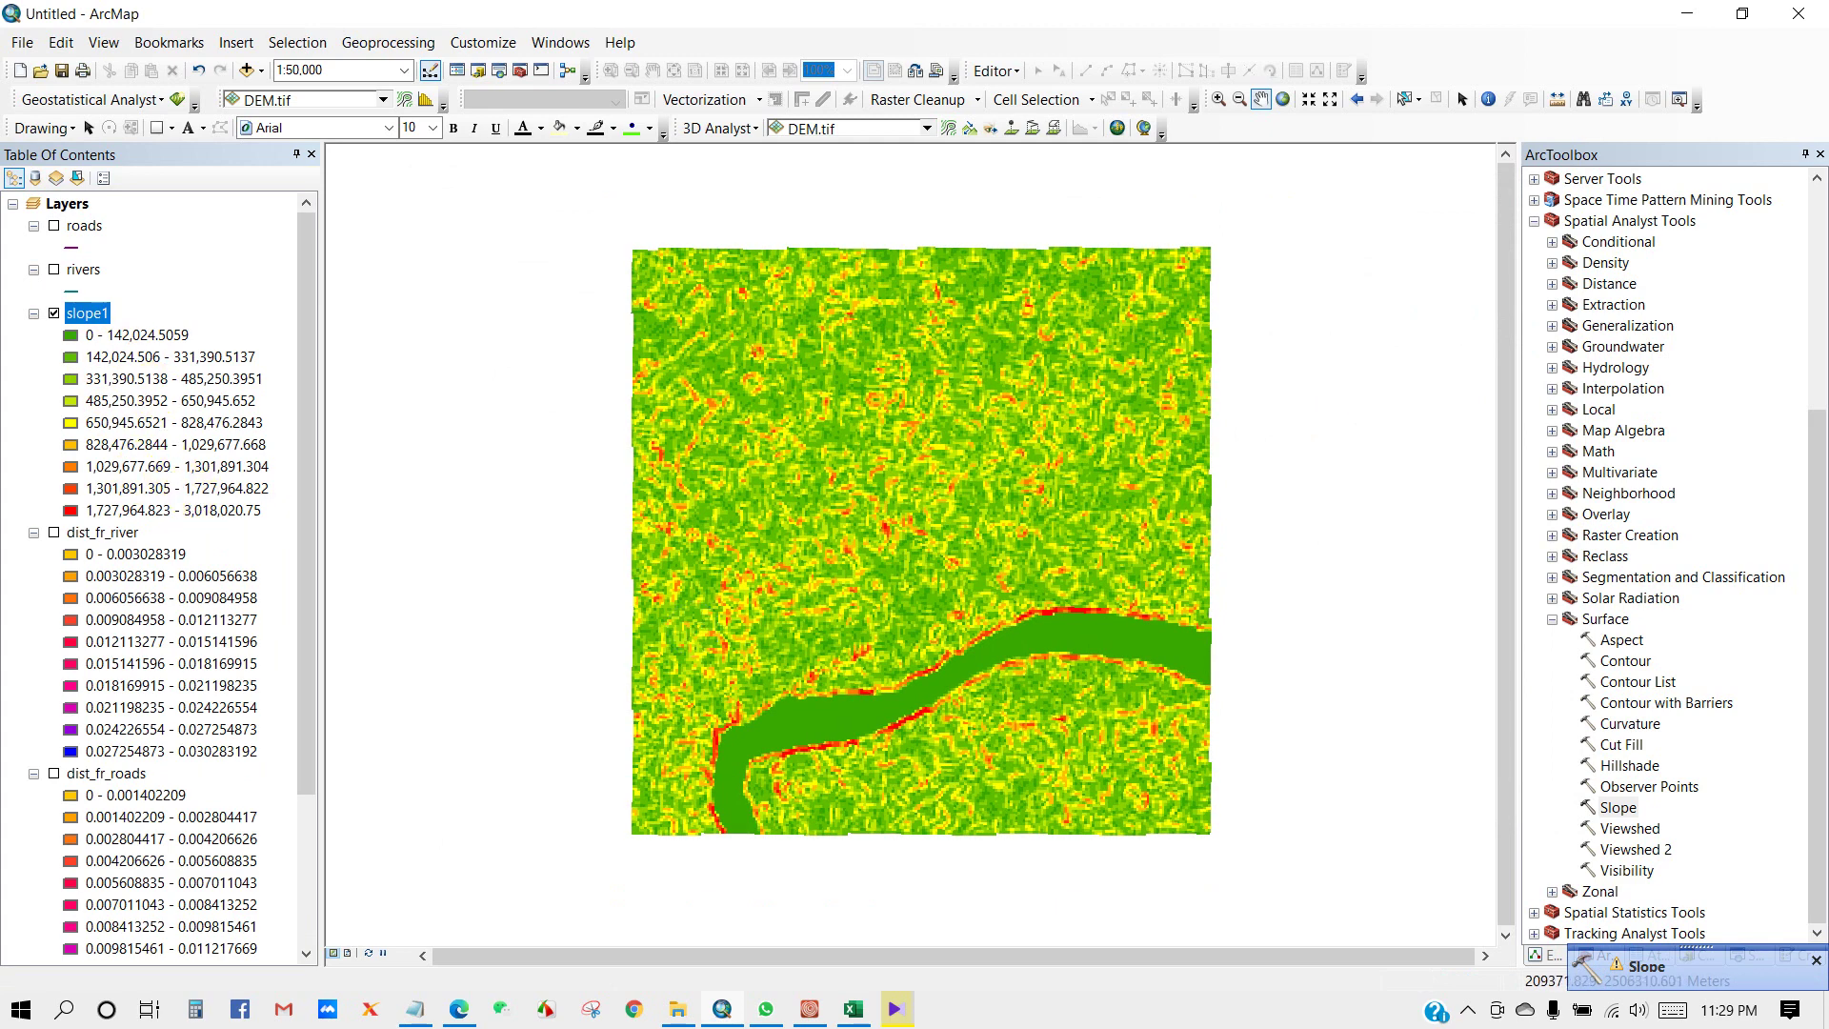
{"action": "left_click_drag", "start_coordinate": [860, 626], "coordinate": [870, 616]}
{"action": "scroll", "coordinate": [143, 667], "scroll_direction": "down", "scroll_amount": 3}
{"action": "left_click", "coordinate": [133, 817]}
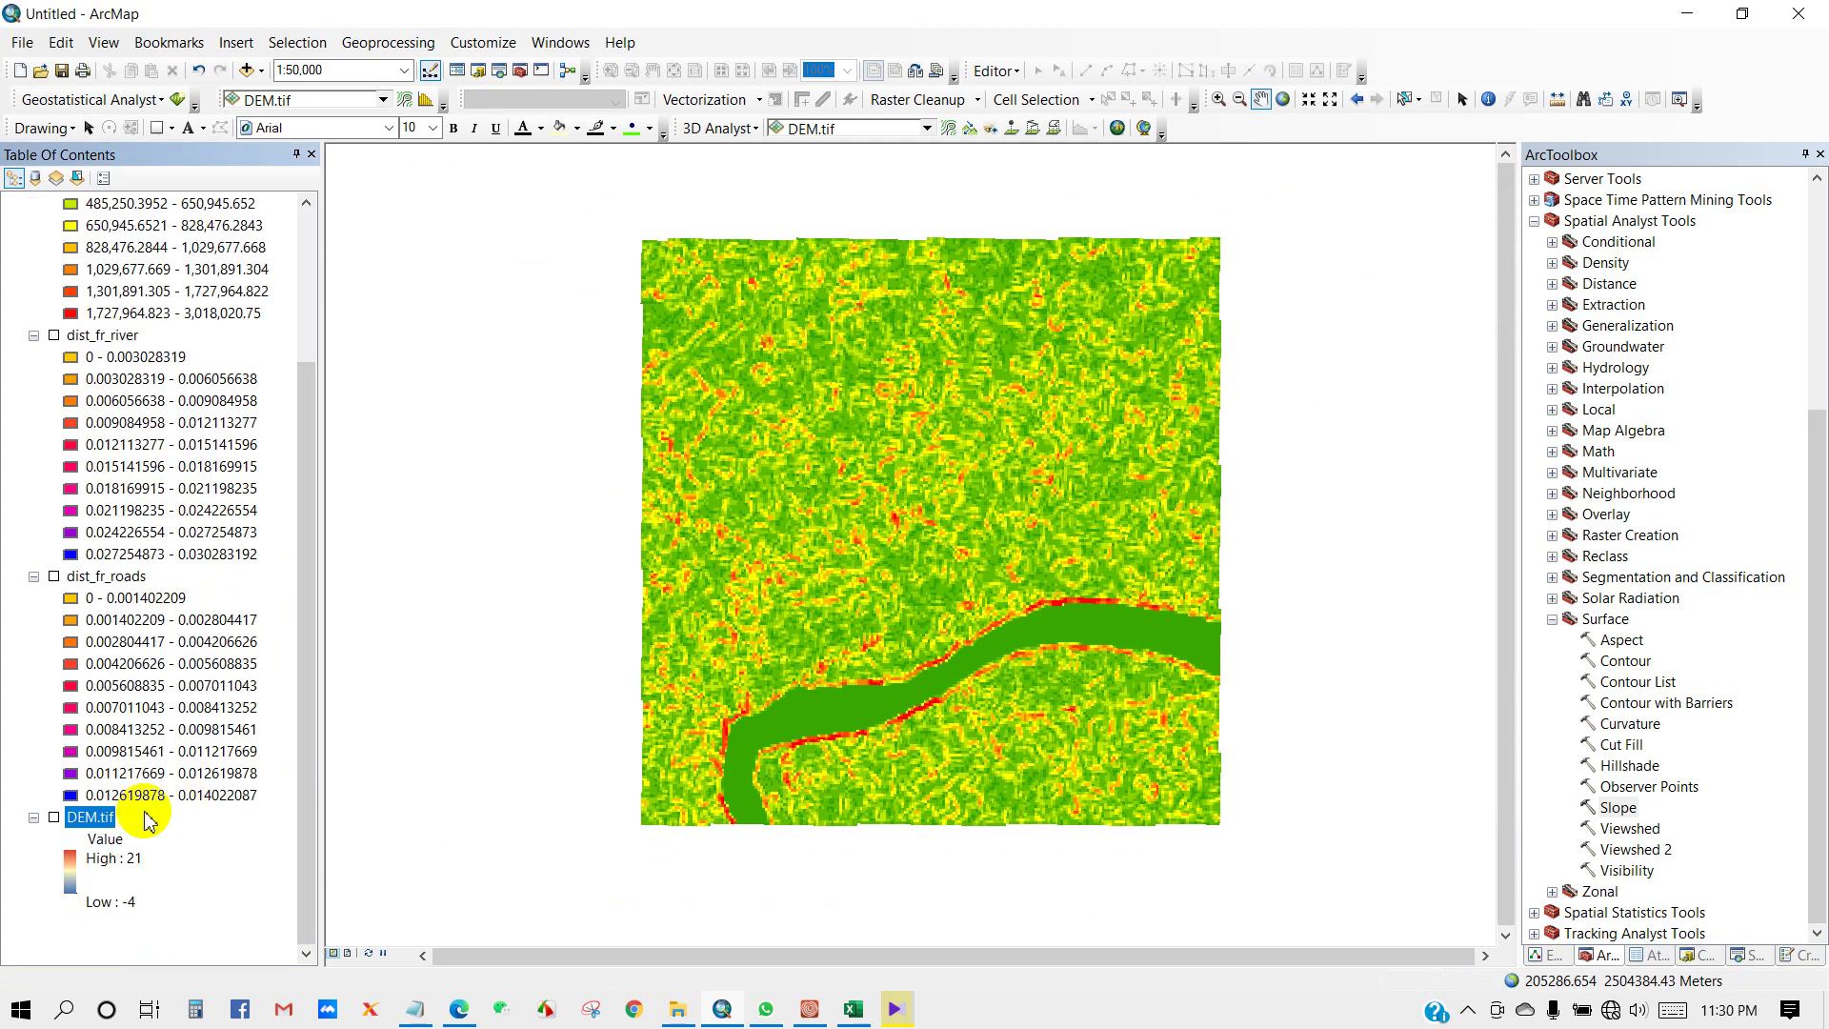
{"action": "scroll", "coordinate": [113, 617], "scroll_direction": "up", "scroll_amount": 3}
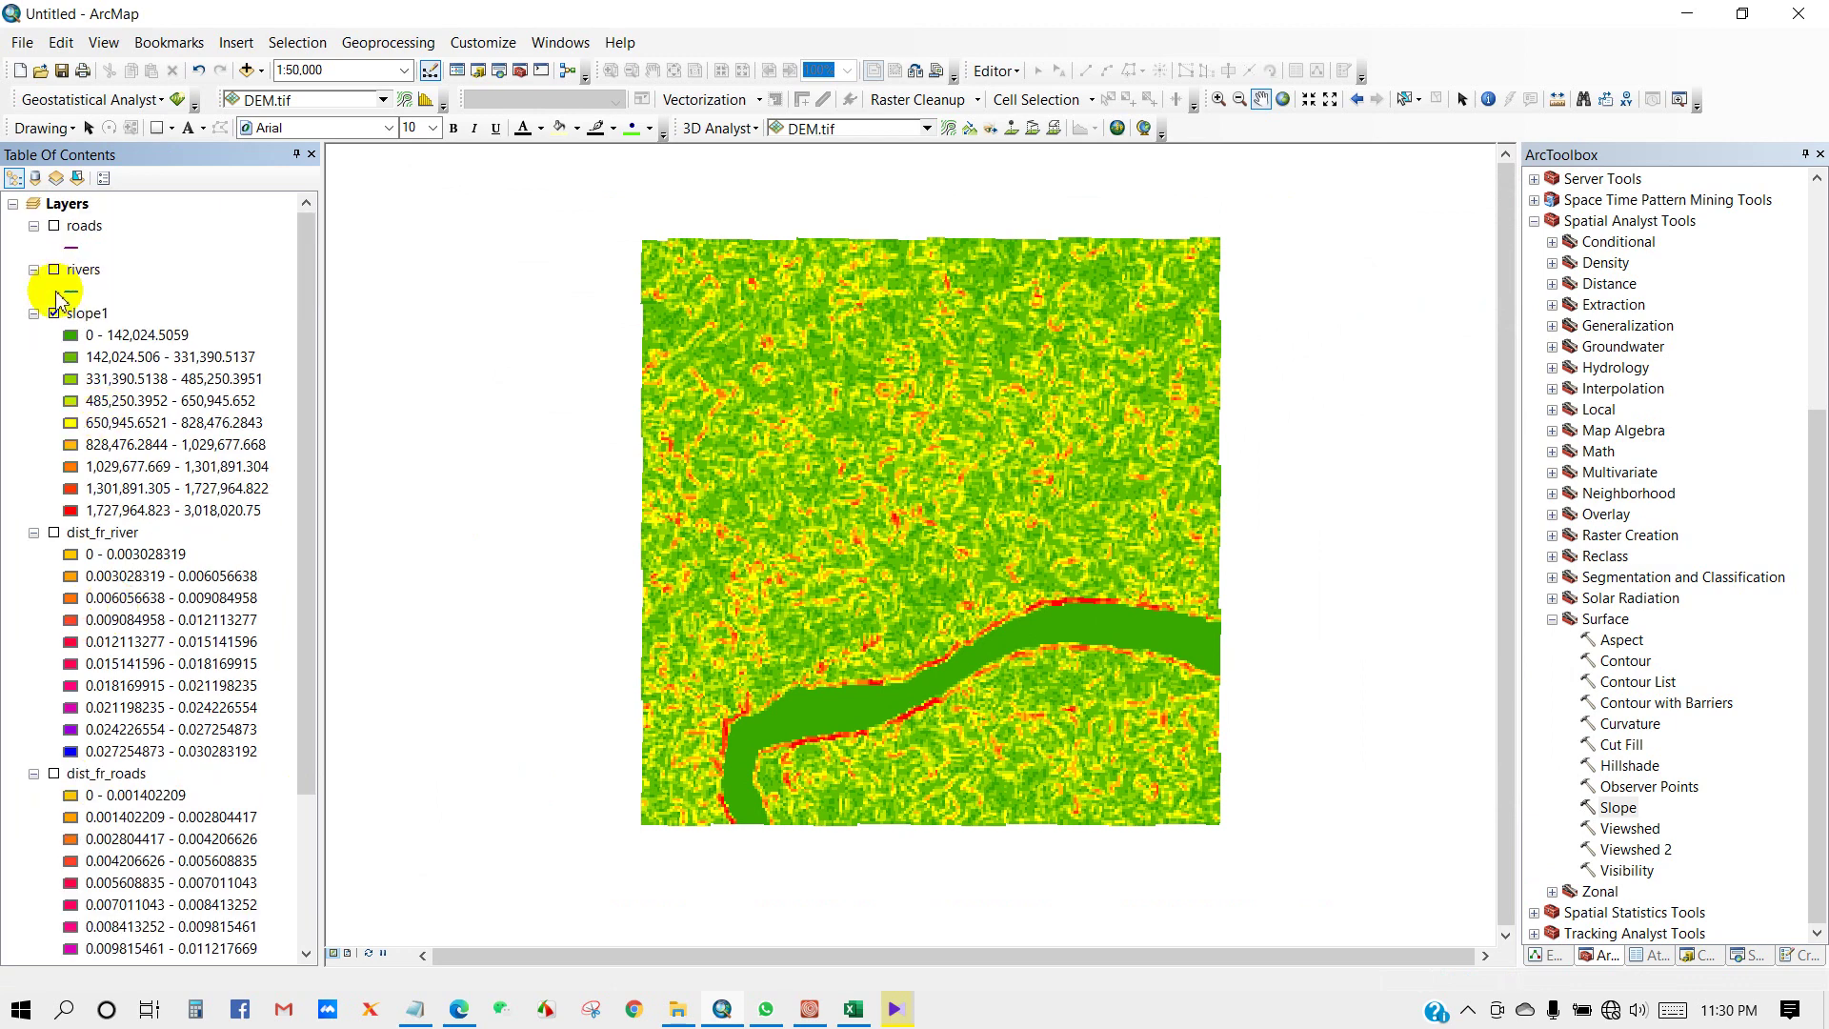
{"action": "left_click", "coordinate": [50, 314]}
{"action": "scroll", "coordinate": [134, 667], "scroll_direction": "down", "scroll_amount": 3}
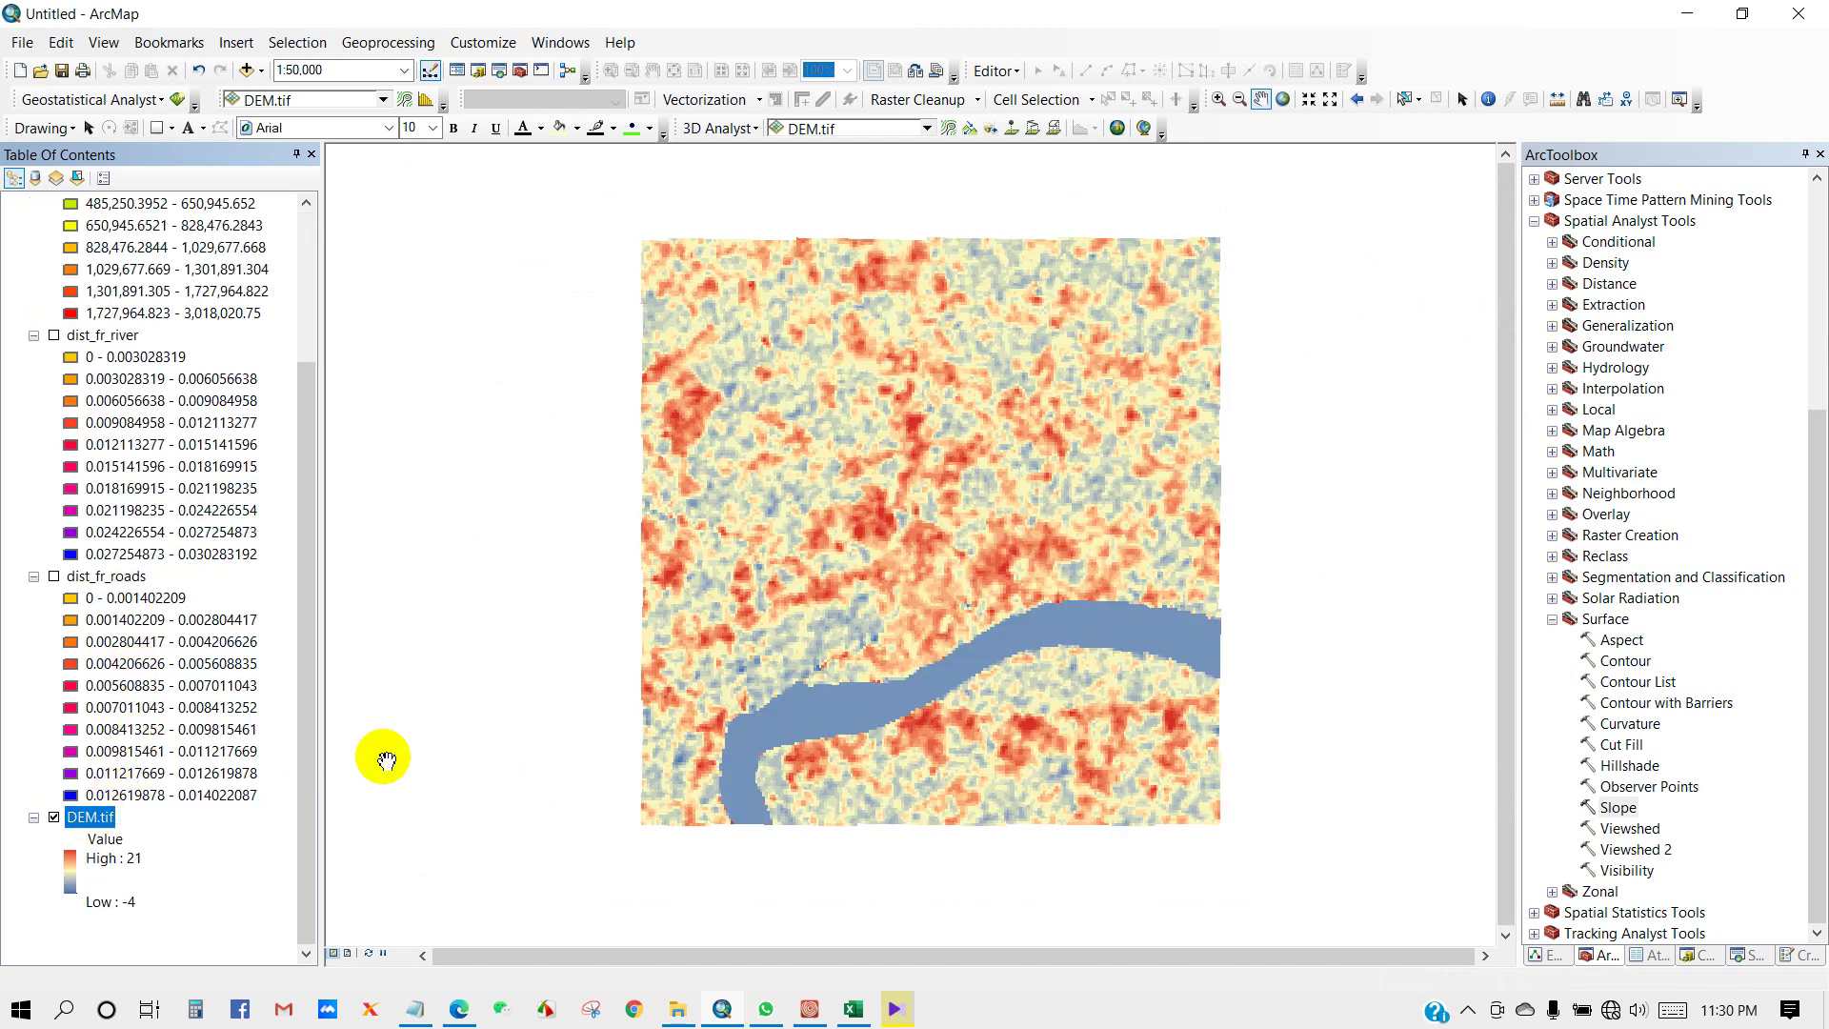
Step: Classify DEM.tif into 10 Natural Breaks classes (−4 to 21) with a green-yellow-red colour ramp
{"action": "right_click", "coordinate": [98, 827]}
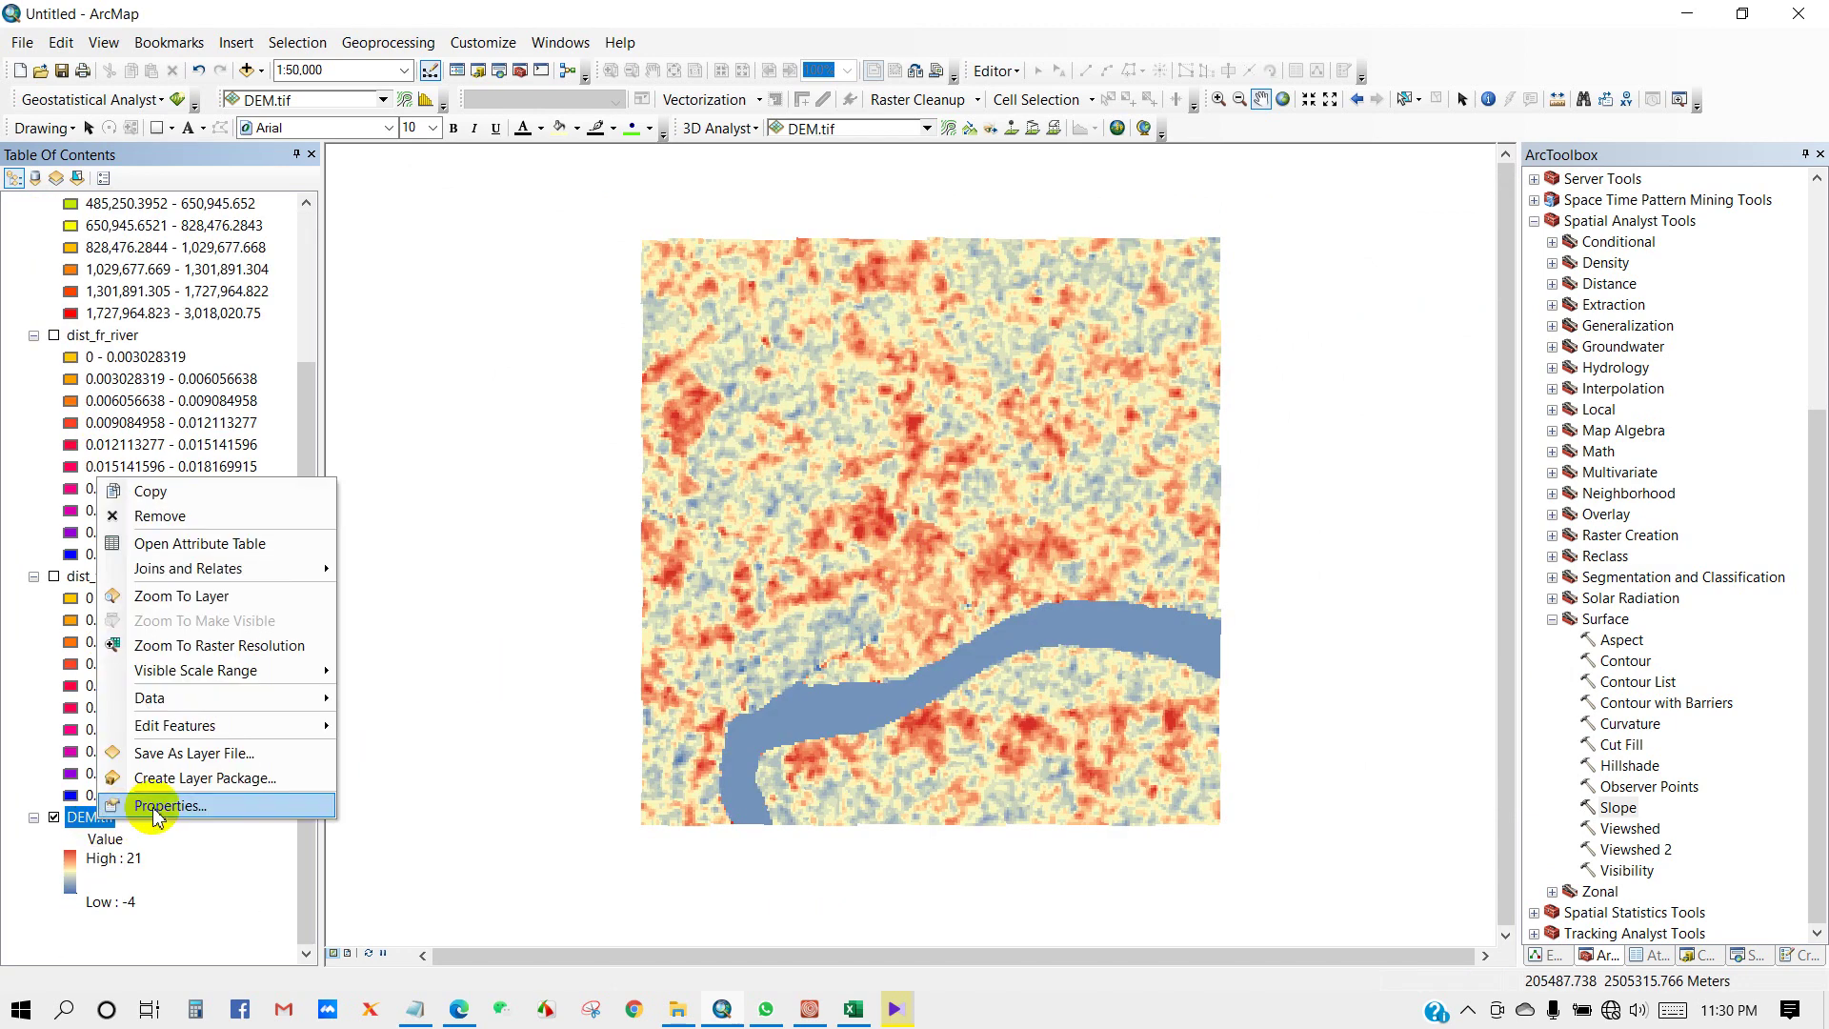
{"action": "left_click", "coordinate": [152, 805]}
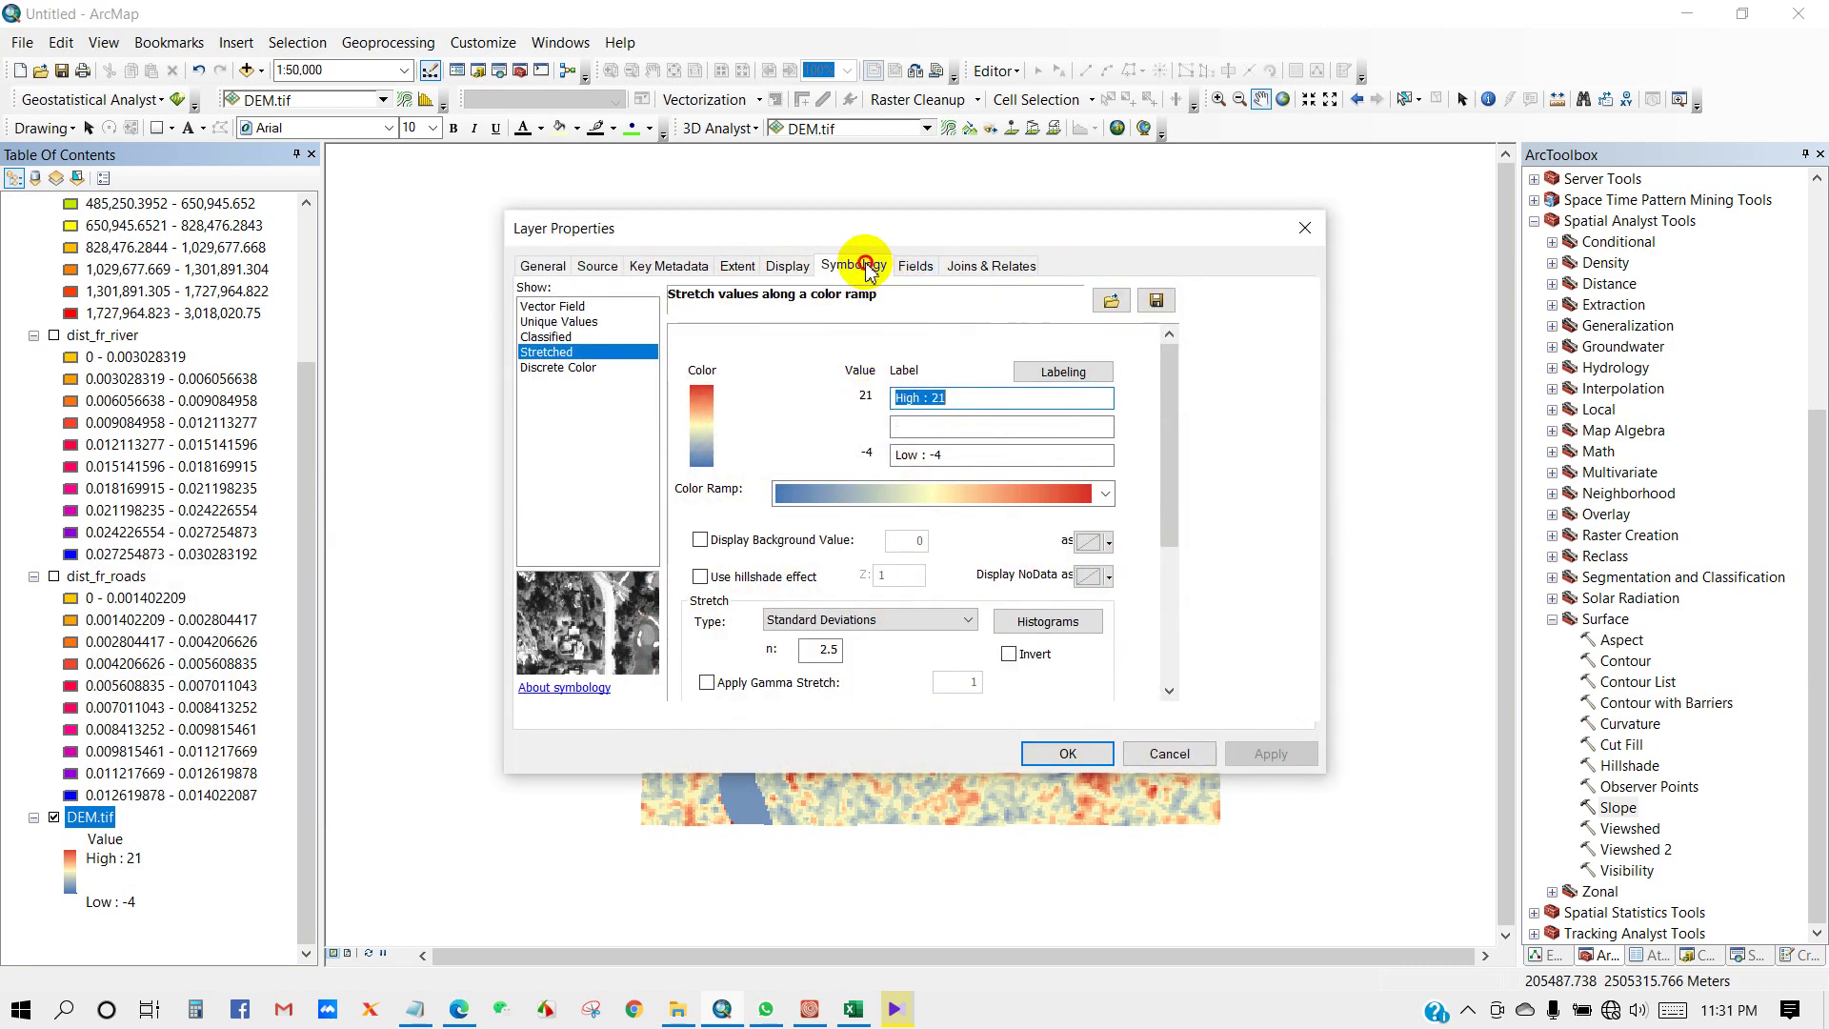
{"action": "left_click", "coordinate": [869, 267]}
{"action": "left_click", "coordinate": [546, 336]}
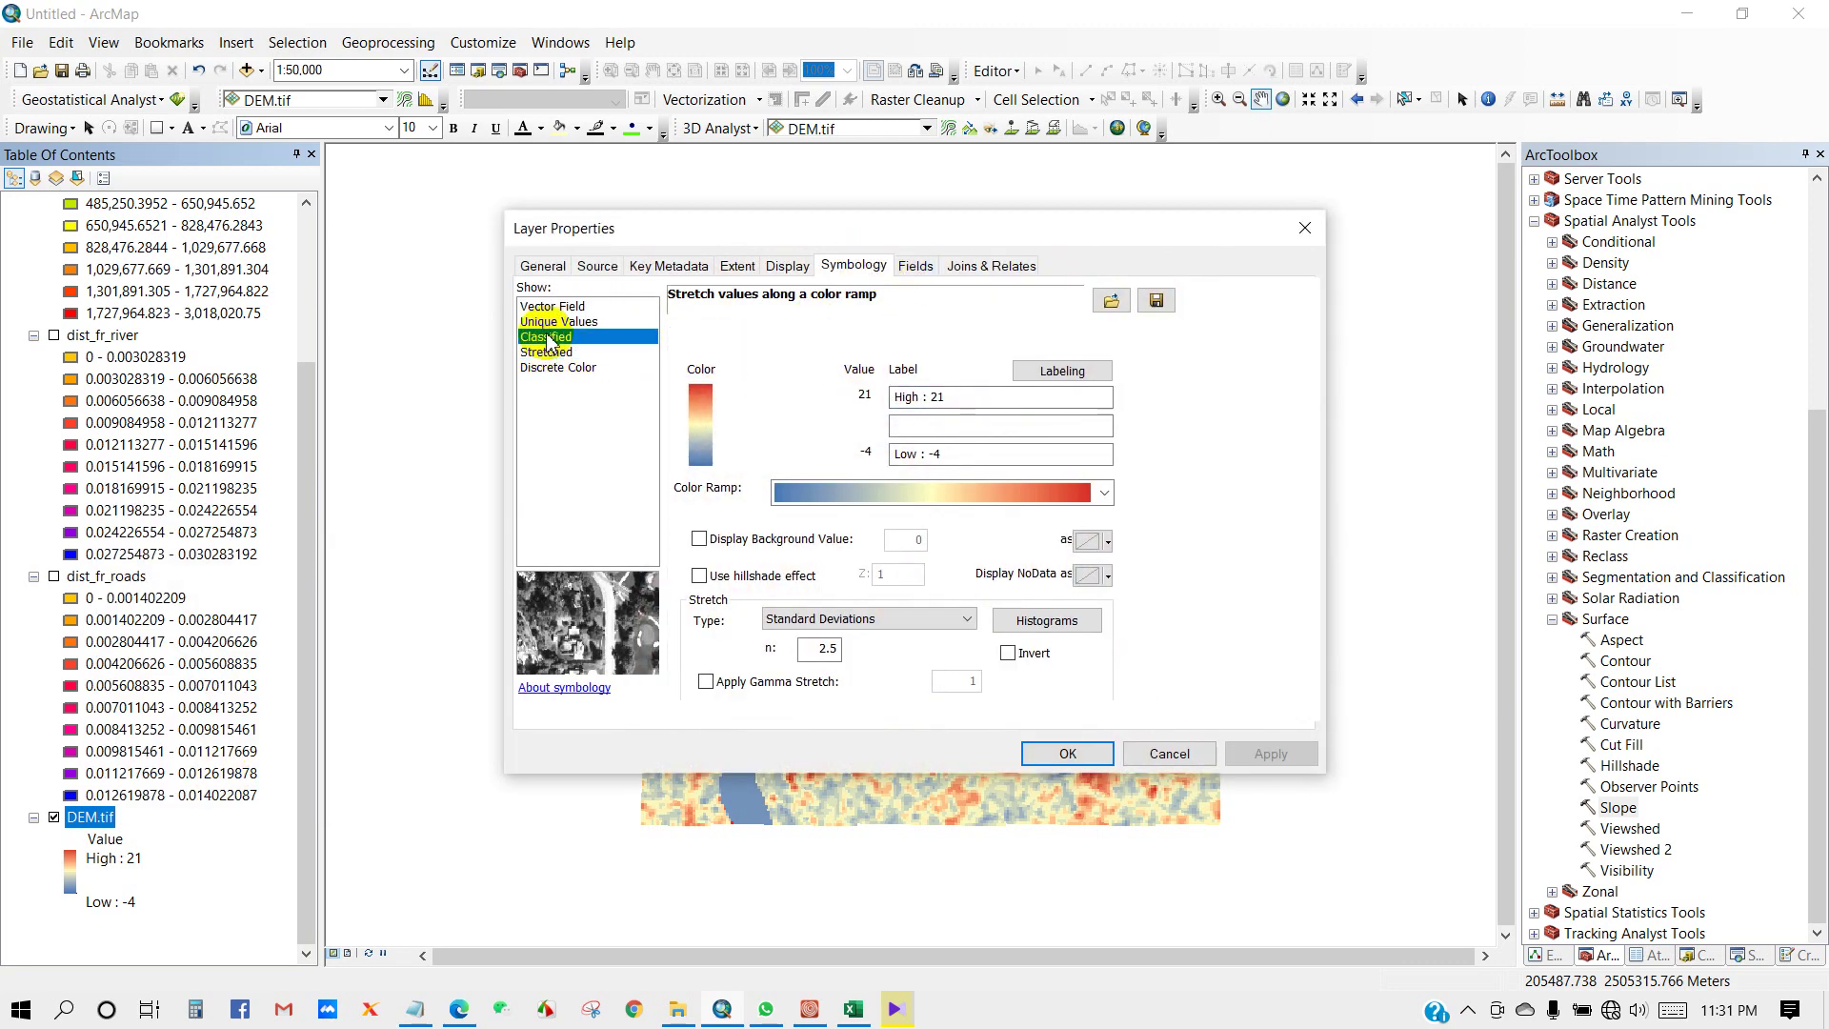
{"action": "left_click", "coordinate": [1012, 416]}
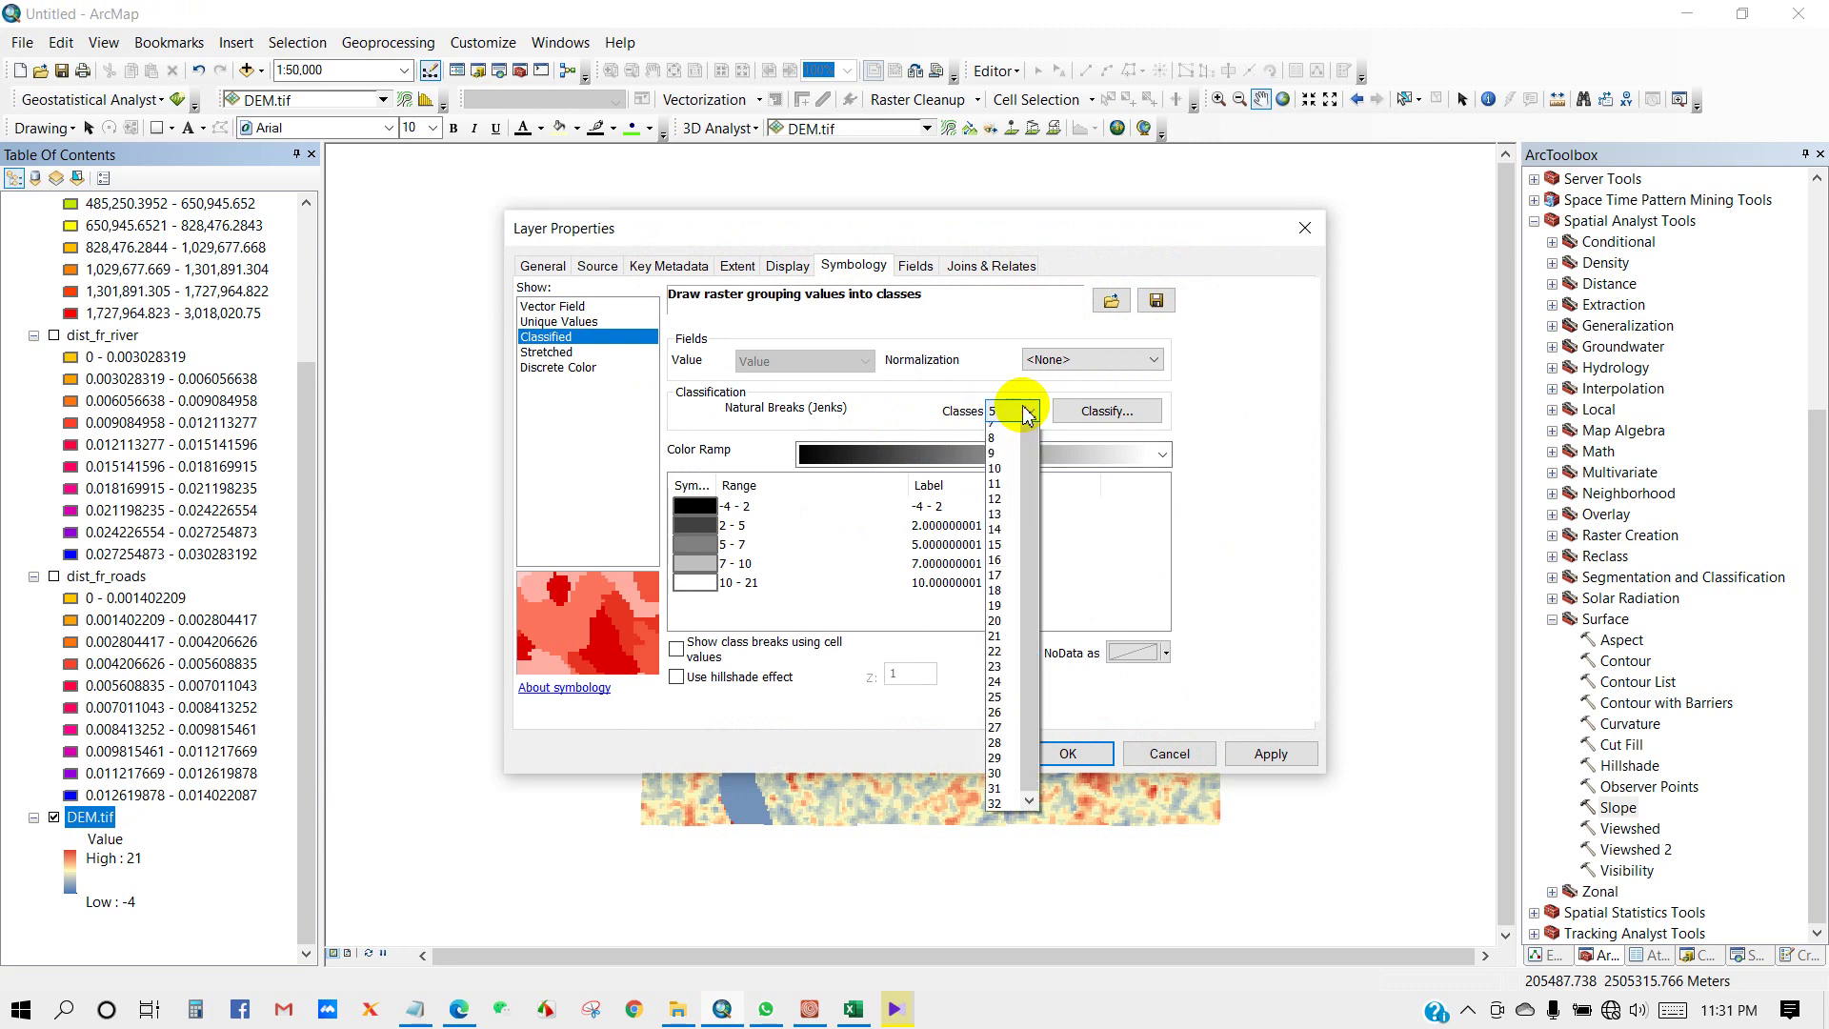
{"action": "left_click", "coordinate": [995, 540]}
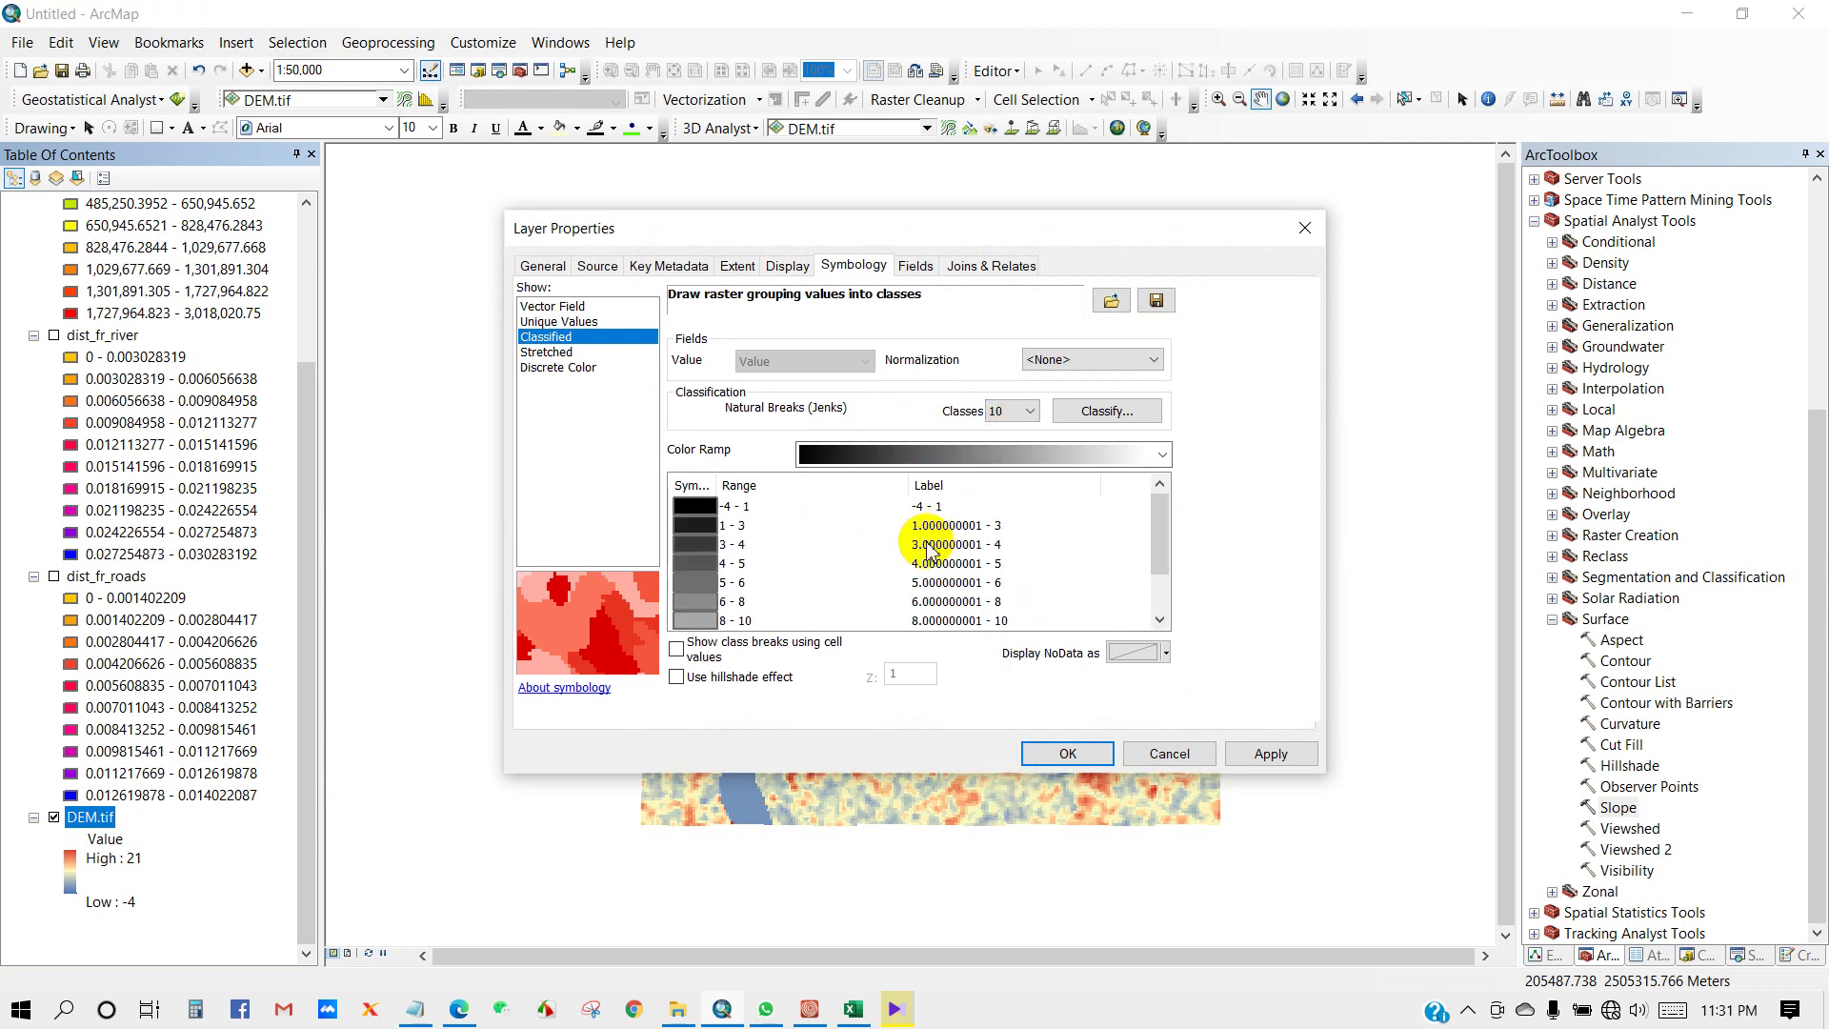
{"action": "left_click_drag", "start_coordinate": [1159, 527], "coordinate": [1164, 610]}
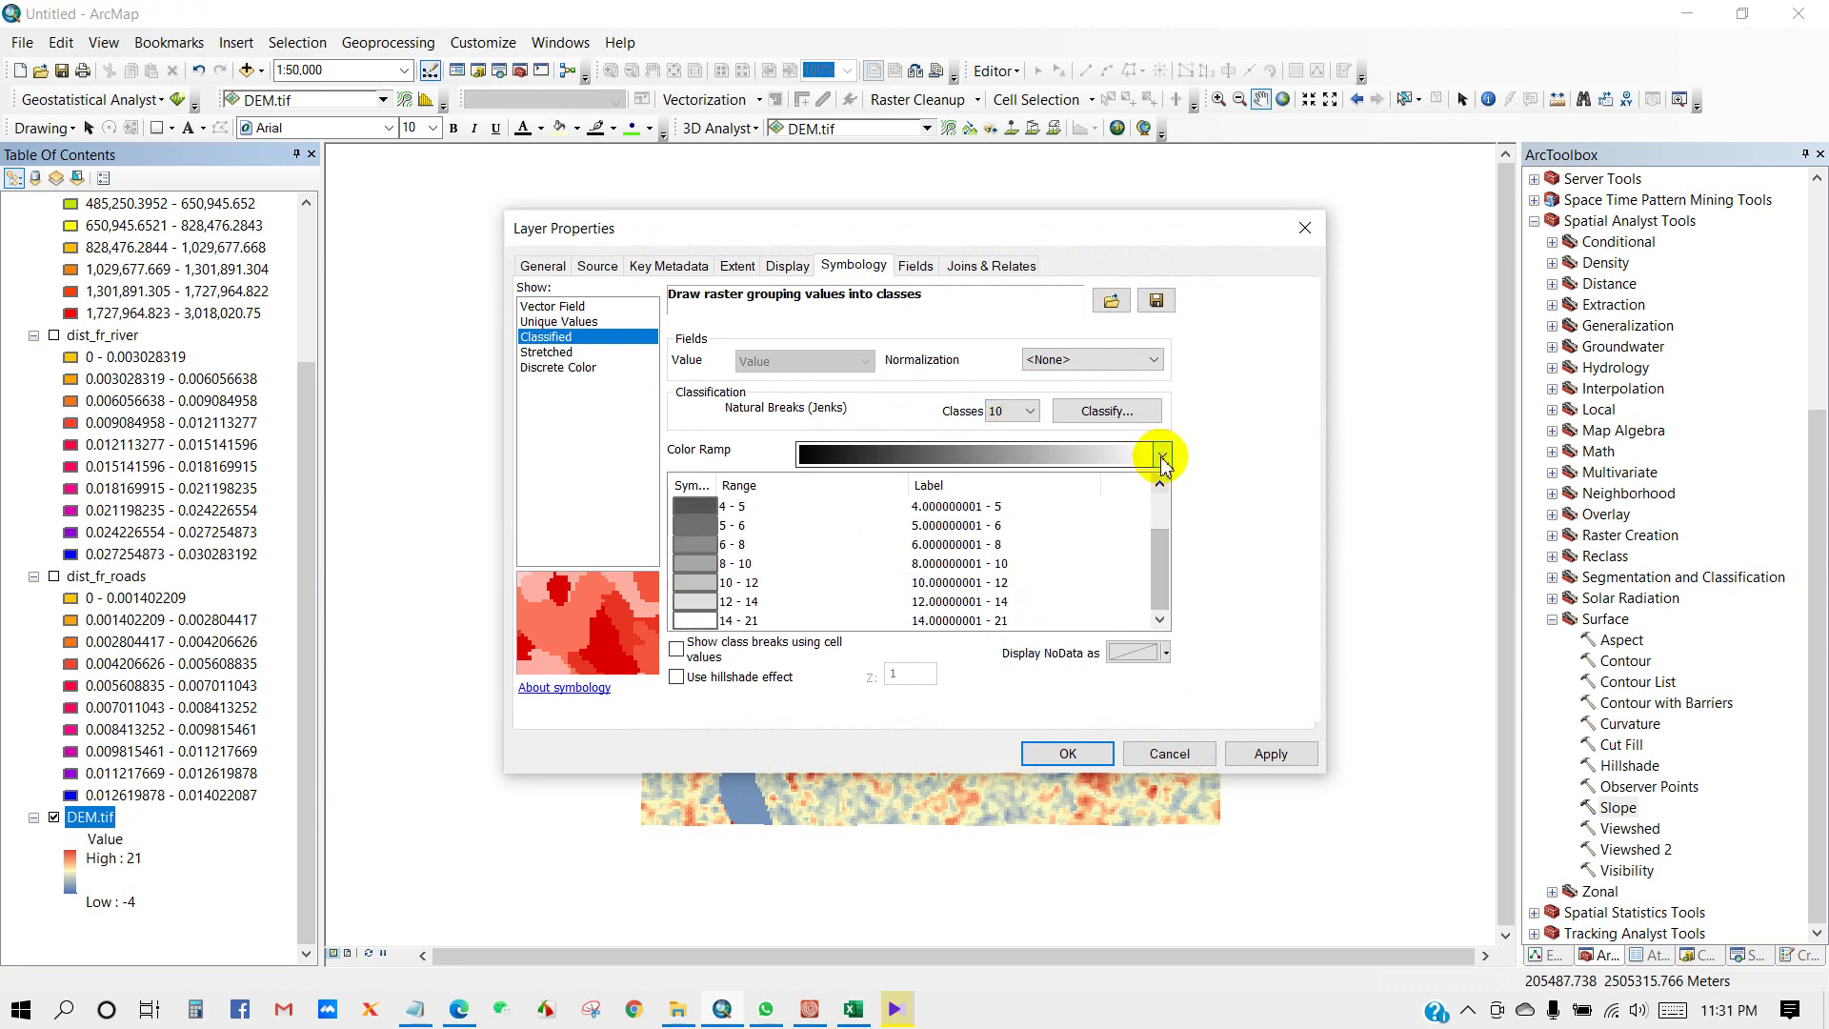
{"action": "left_click", "coordinate": [1162, 454]}
{"action": "left_click", "coordinate": [1062, 204]}
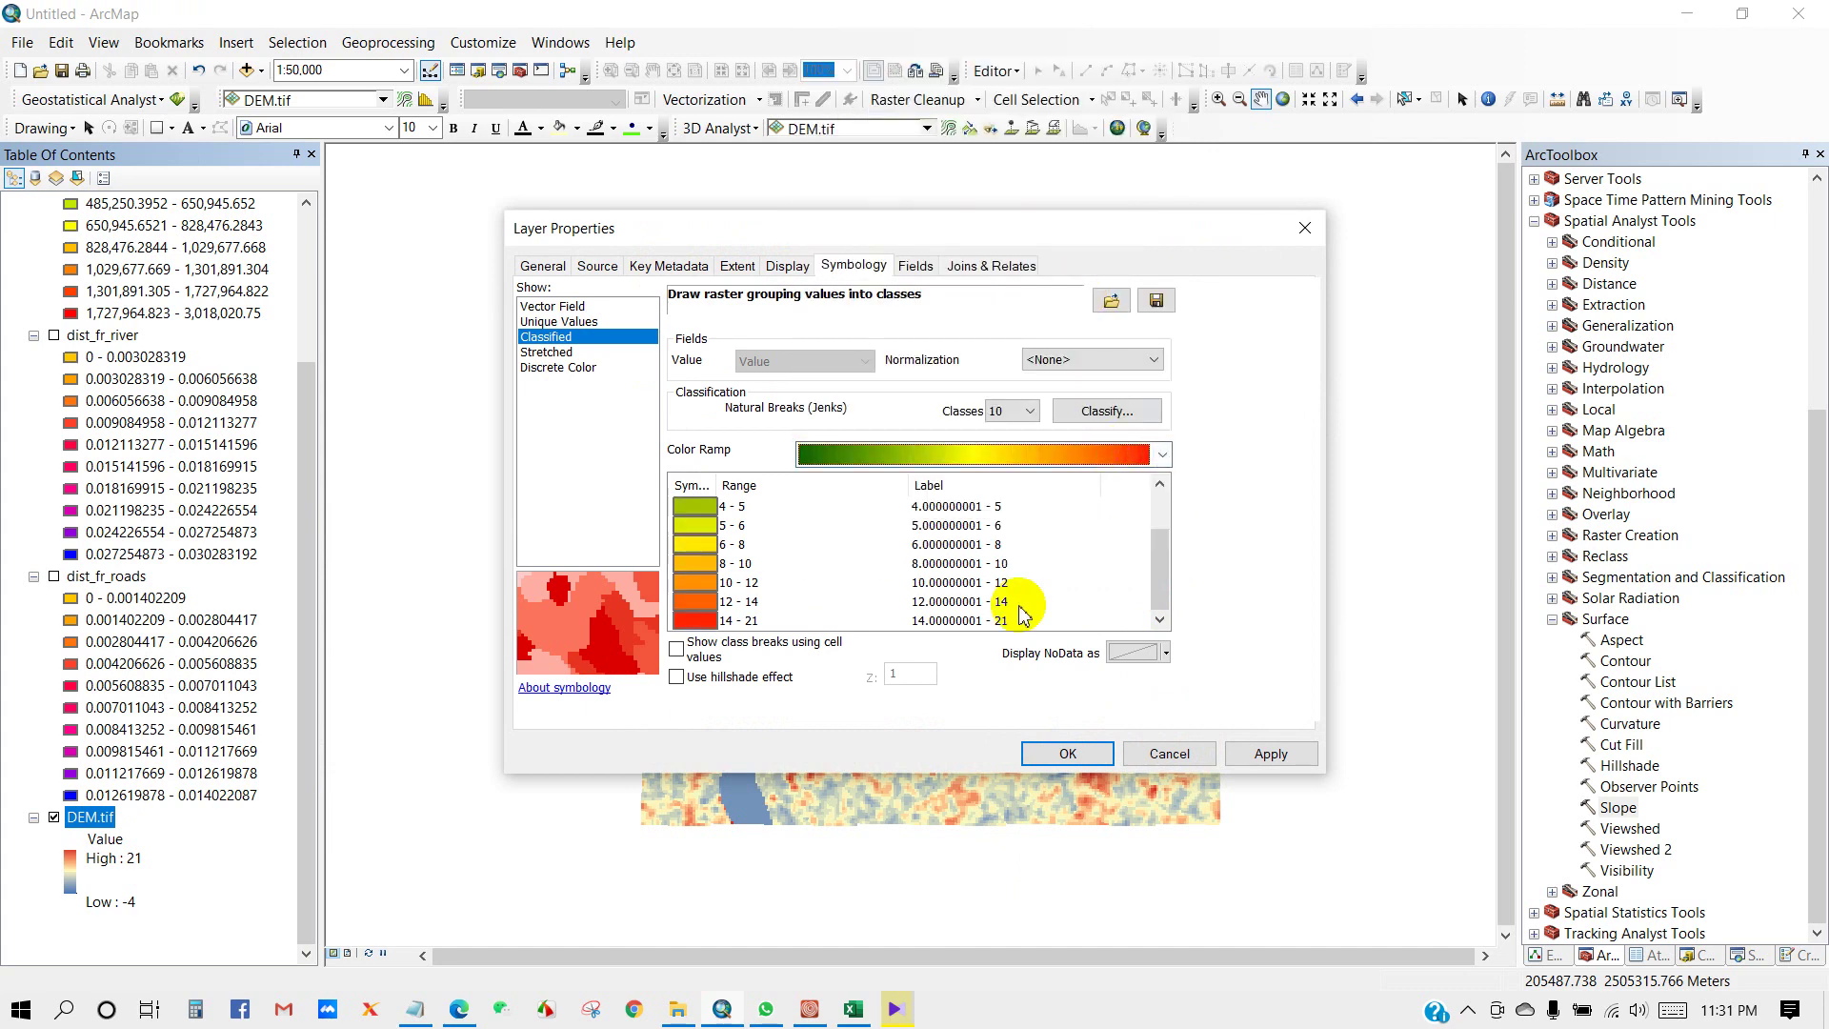
{"action": "left_click", "coordinate": [1067, 751]}
{"action": "left_click_drag", "start_coordinate": [939, 622], "coordinate": [967, 654]}
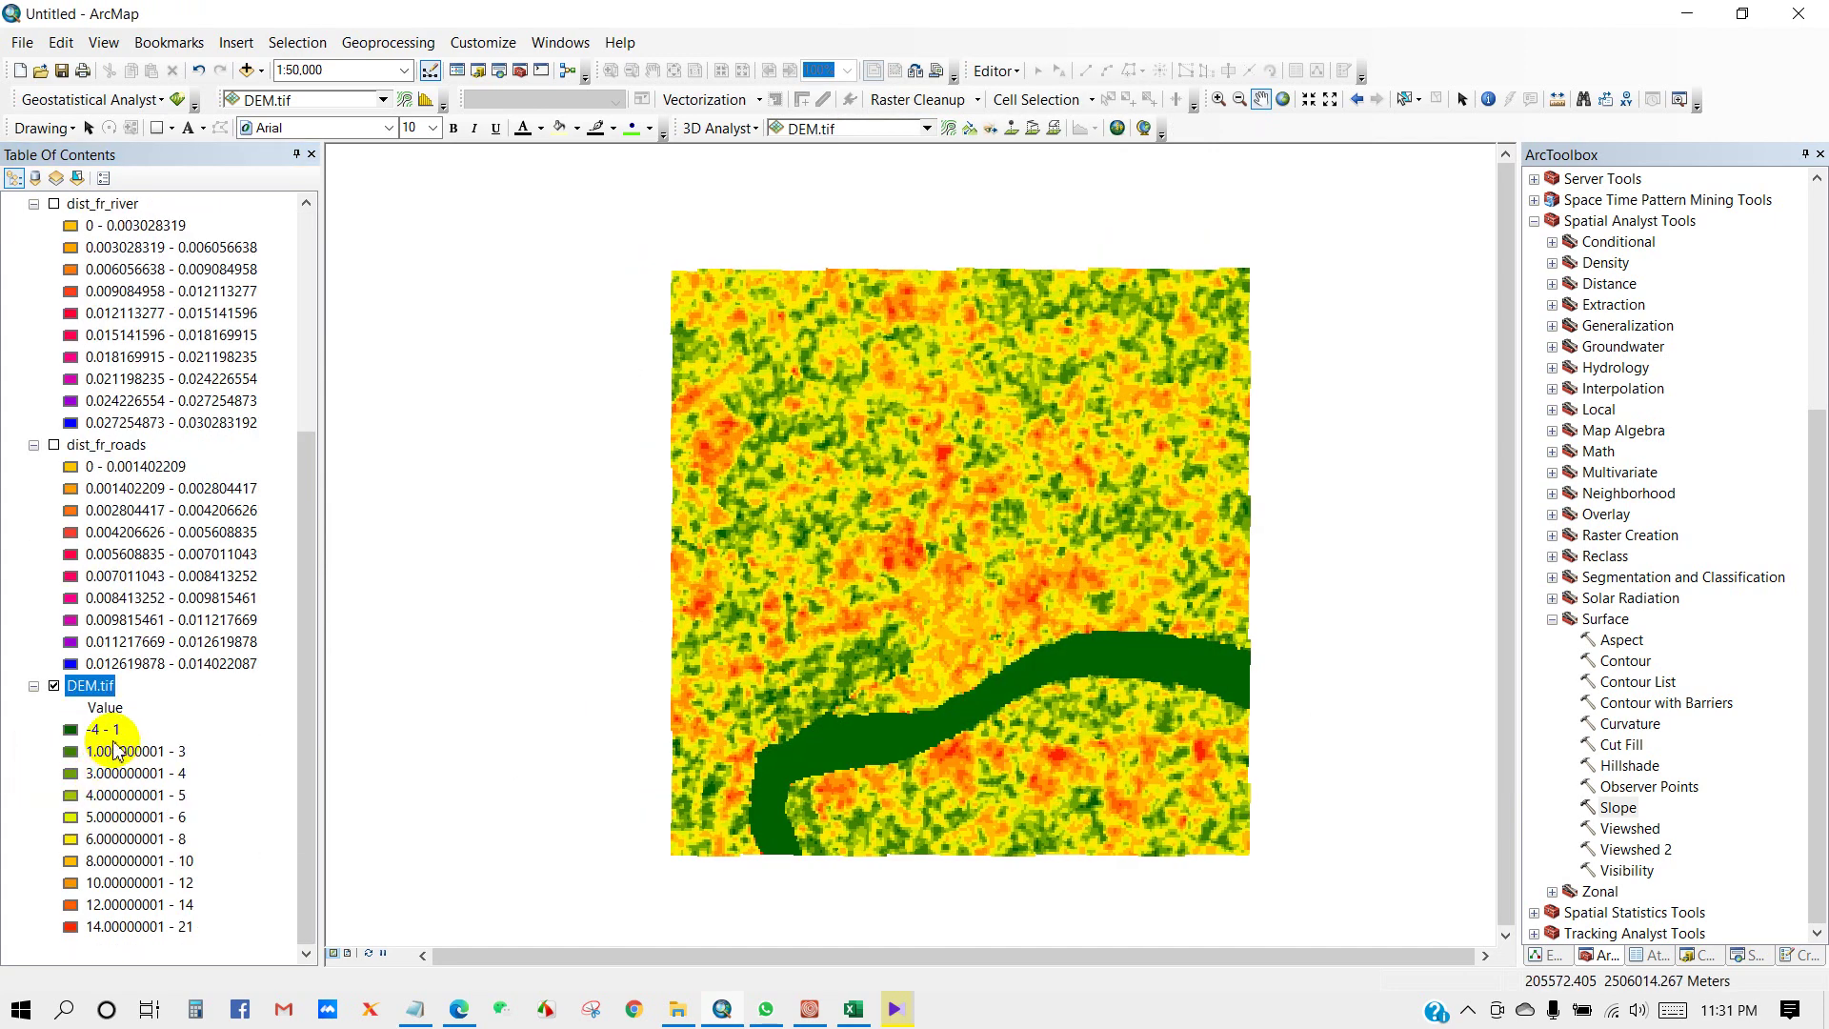
{"action": "mouse_move", "coordinate": [825, 702]}
{"action": "left_mouse_down"}
{"action": "mouse_move", "coordinate": [862, 703]}
{"action": "mouse_move", "coordinate": [832, 708]}
{"action": "left_mouse_up"}
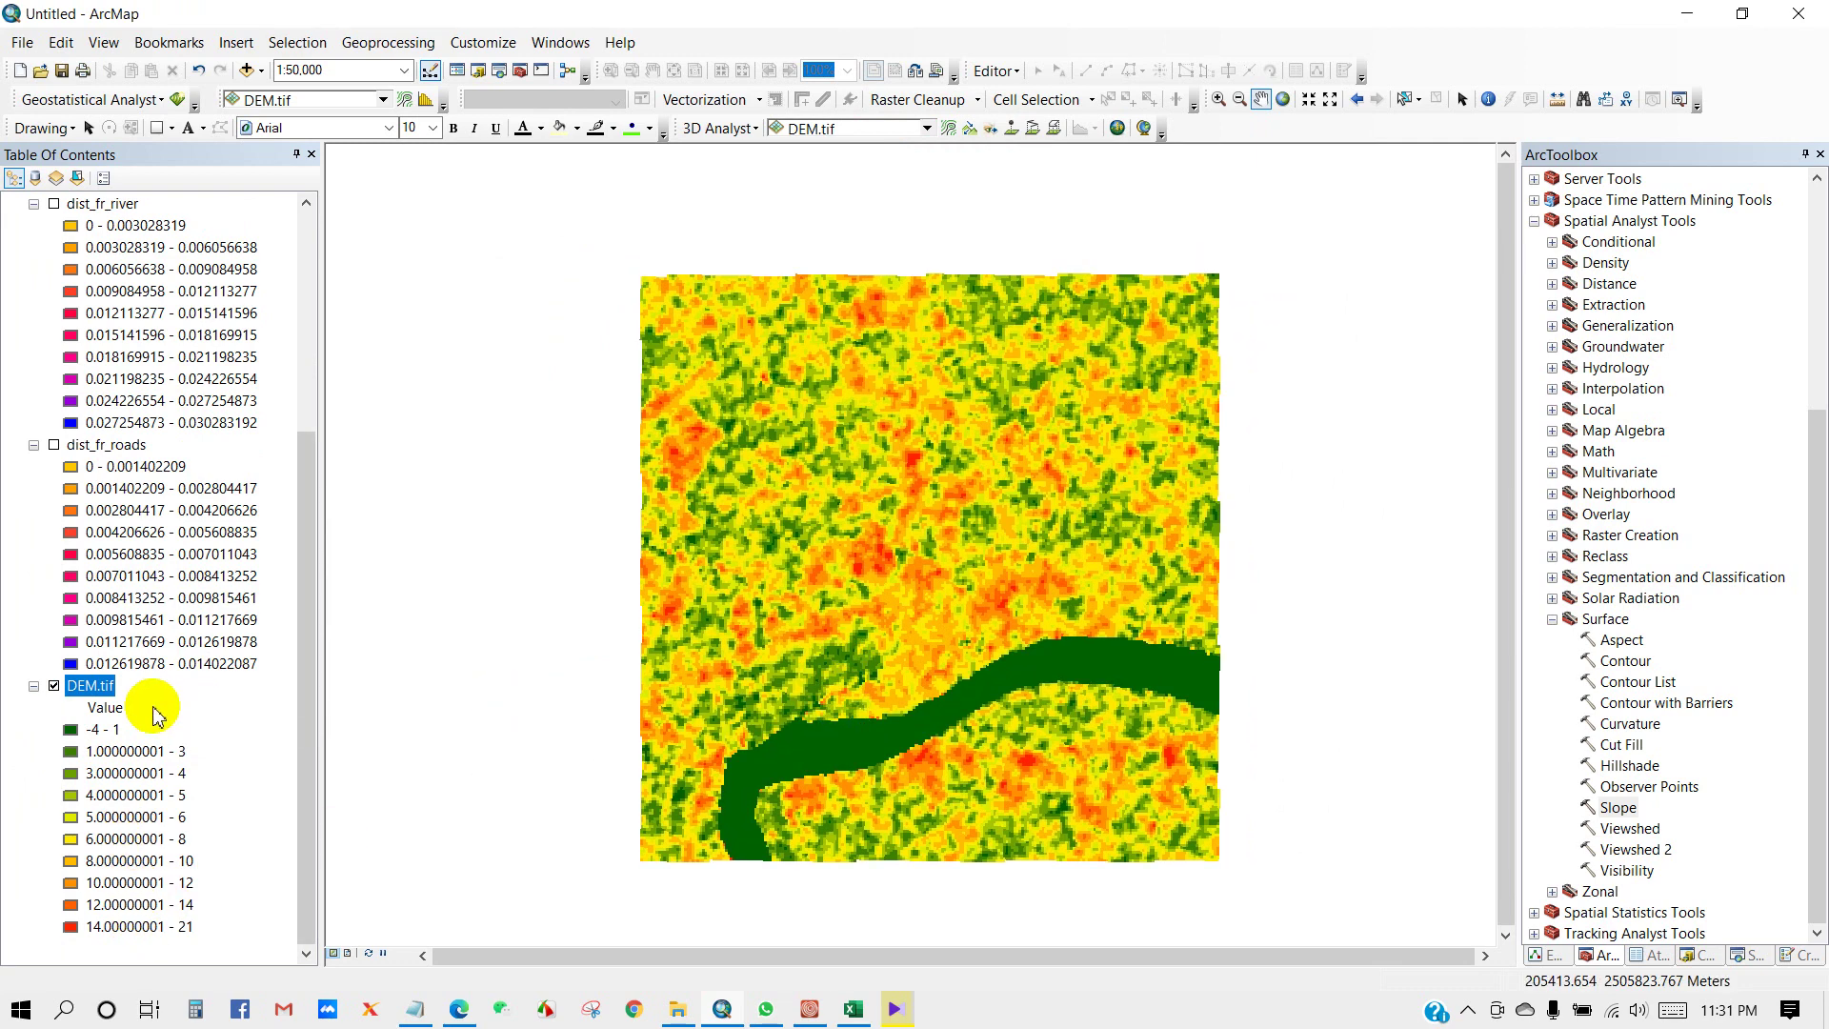
Step: Briefly show and hide the roads layer, then turn slope1 back on over the DEM
{"action": "scroll", "coordinate": [204, 648], "scroll_direction": "up", "scroll_amount": 5}
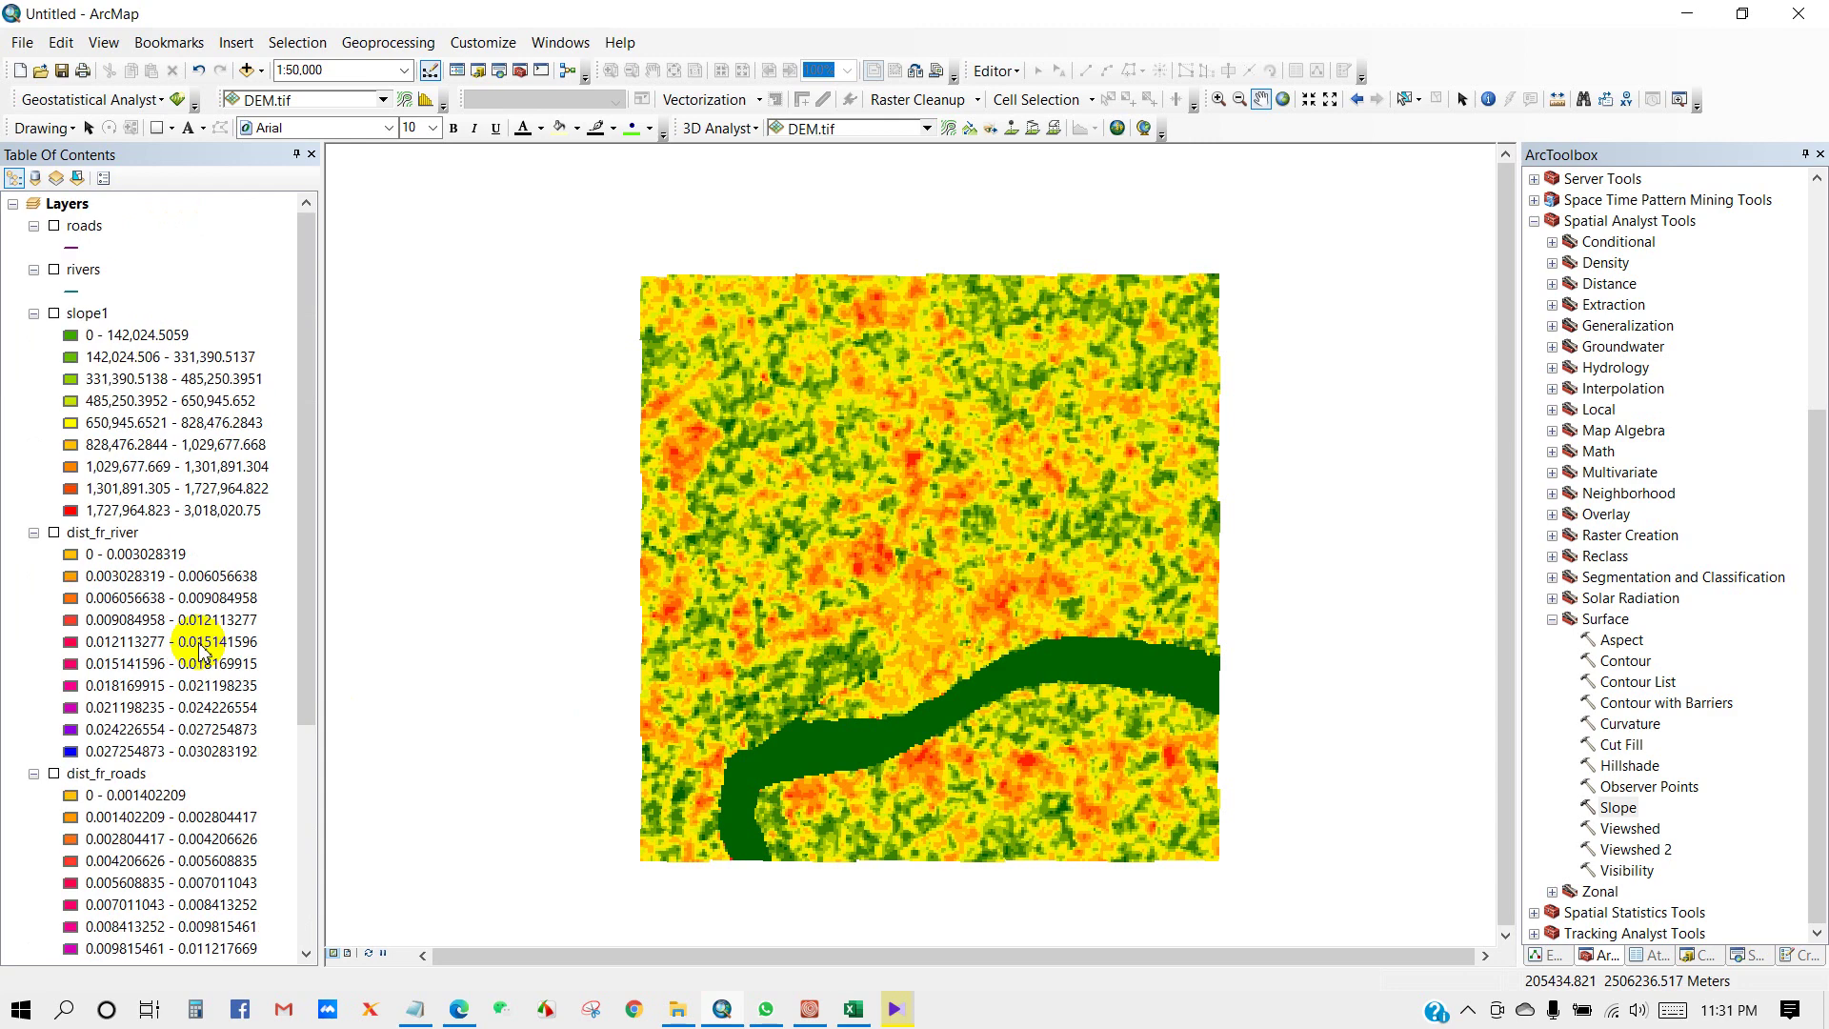
{"action": "left_click_drag", "start_coordinate": [939, 543], "coordinate": [937, 509]}
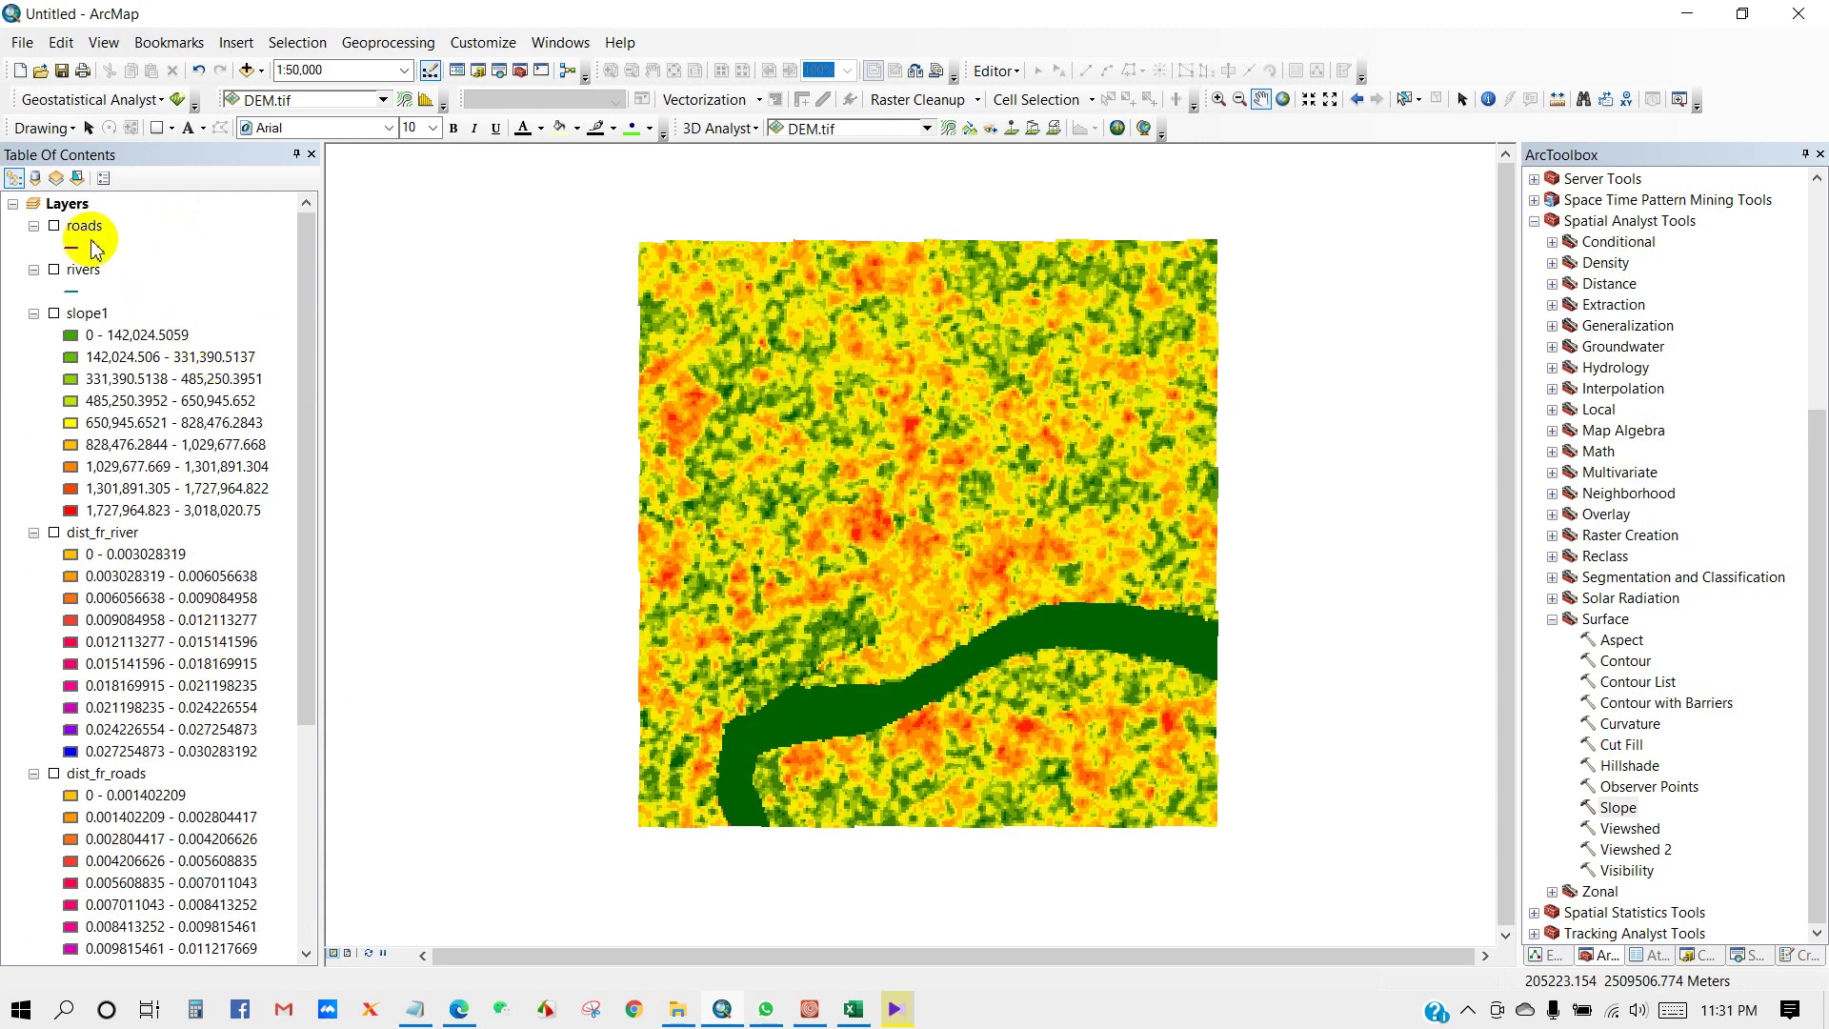
{"action": "left_click", "coordinate": [54, 227]}
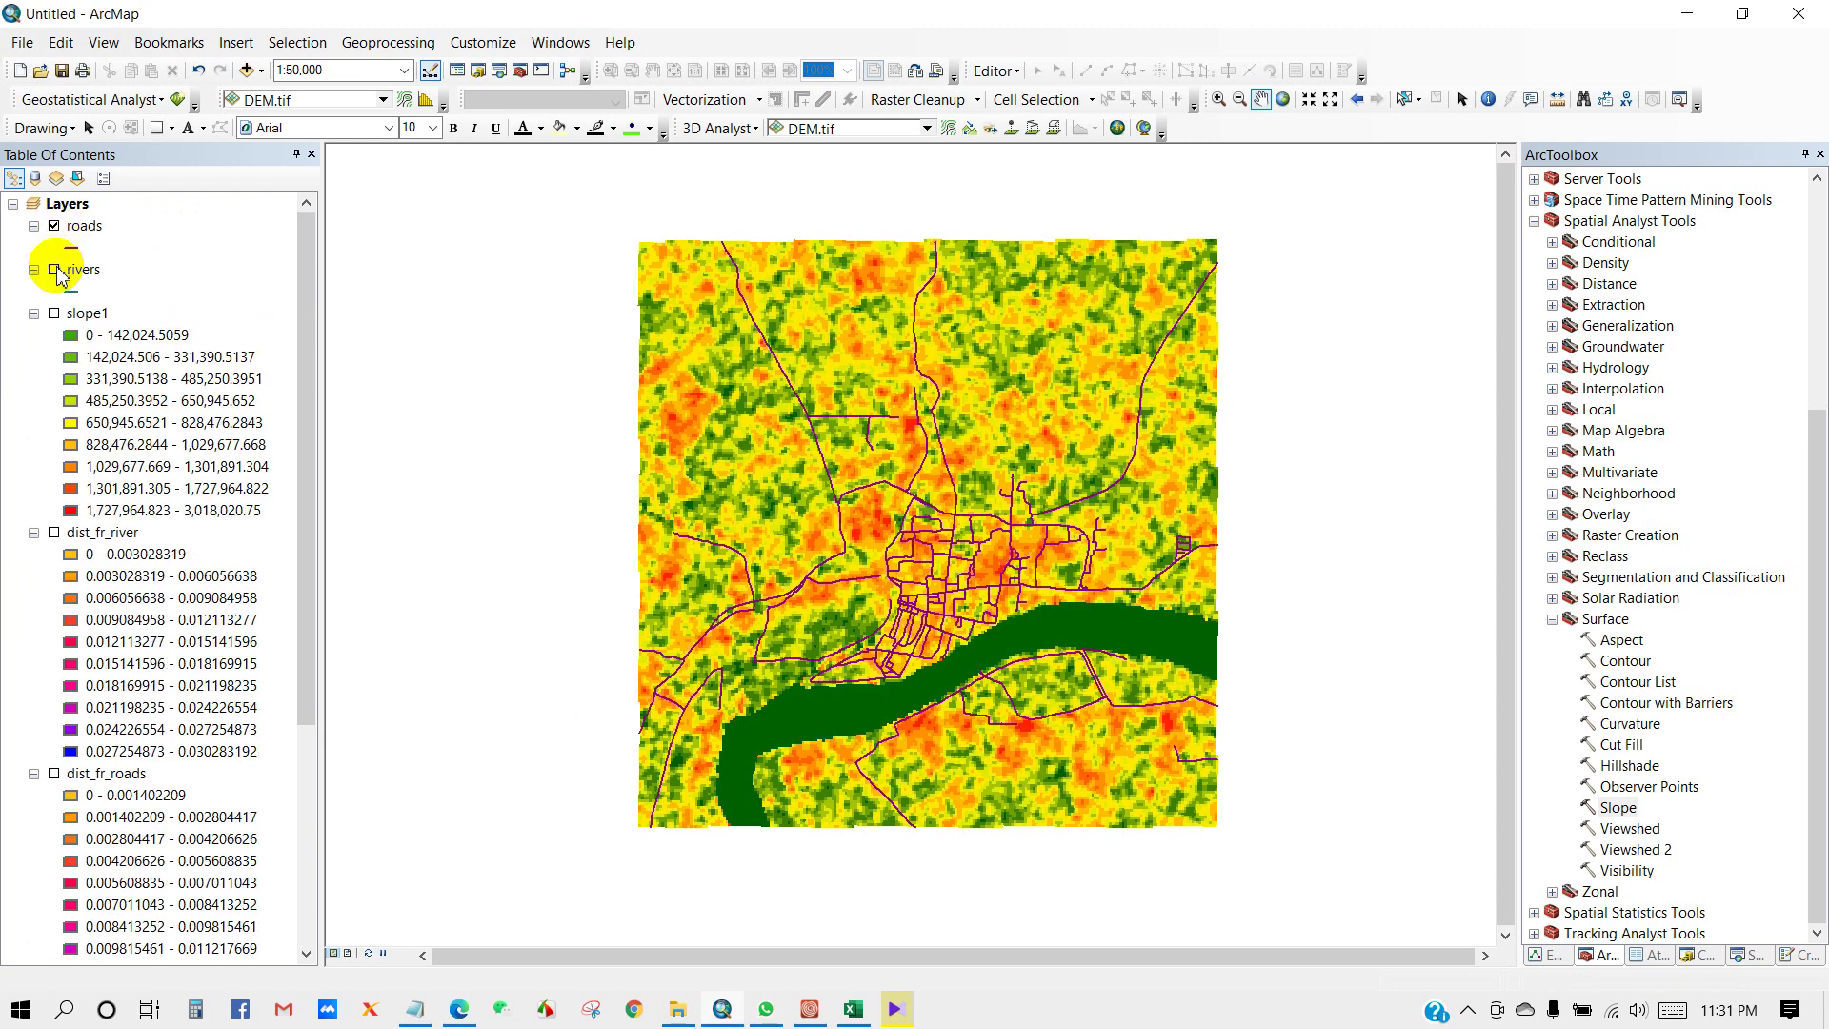
{"action": "left_click", "coordinate": [54, 226]}
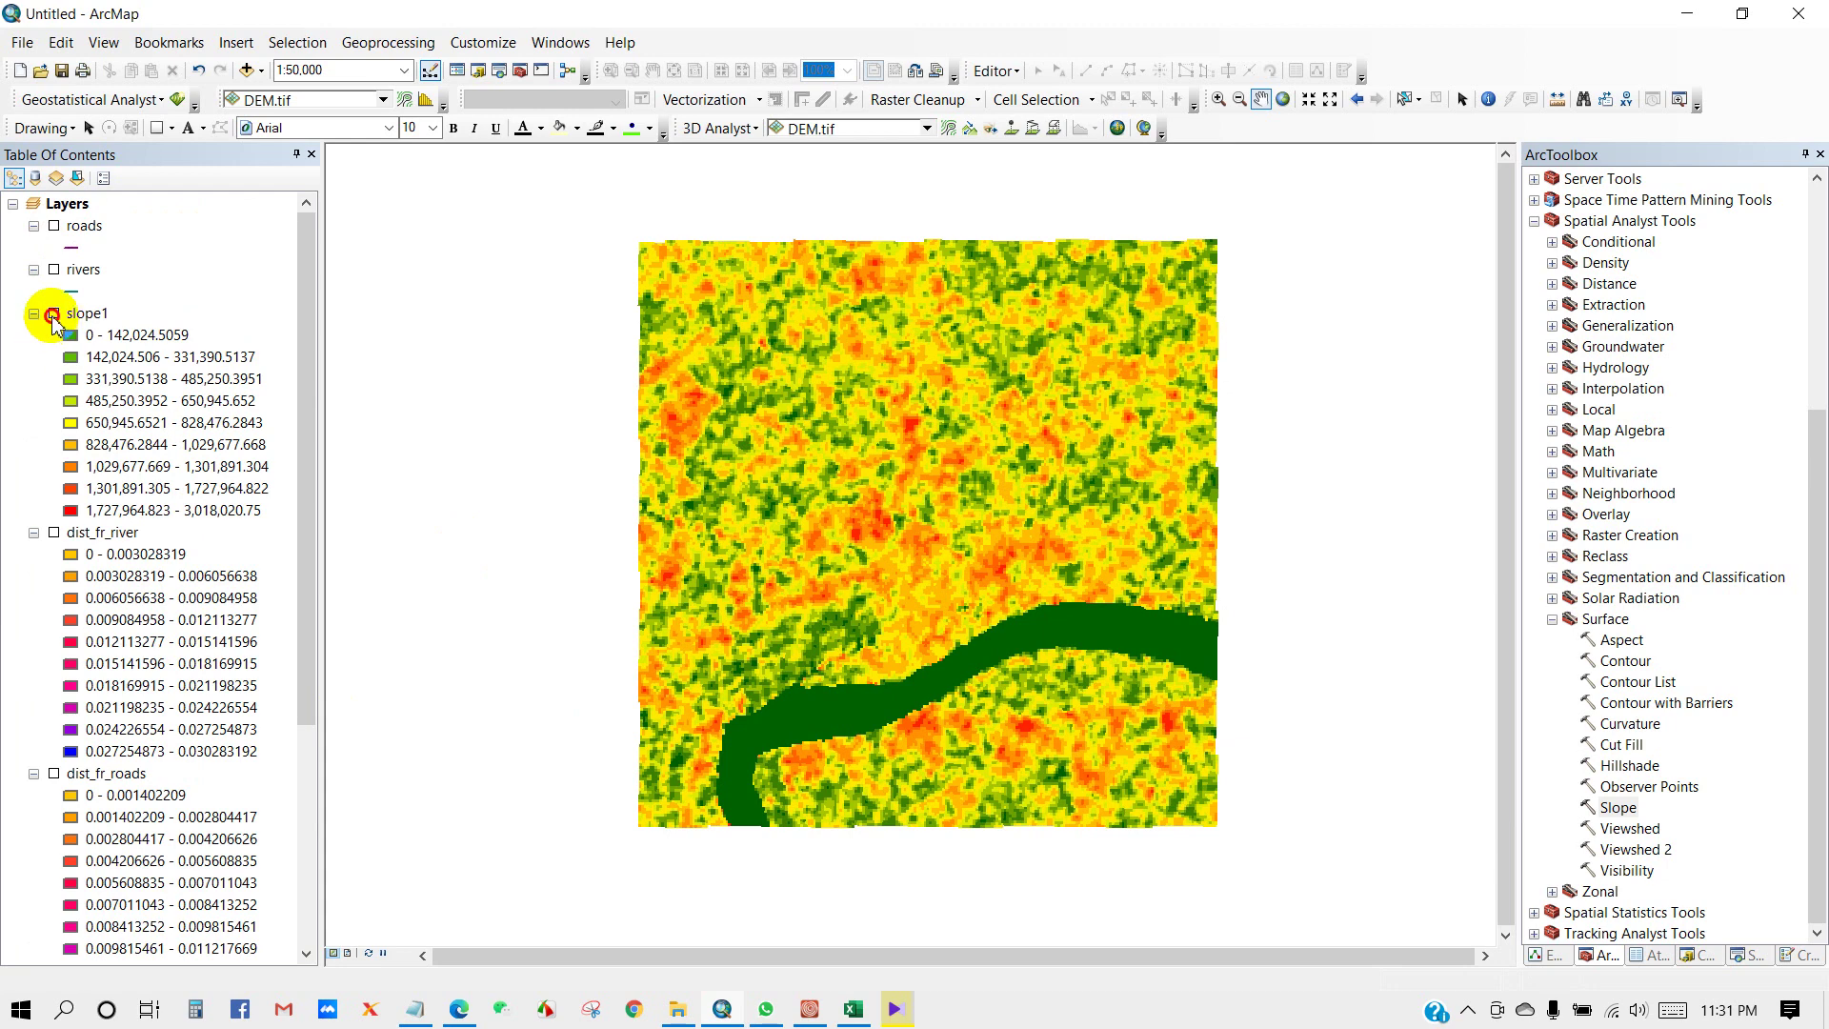
{"action": "left_click", "coordinate": [53, 315]}
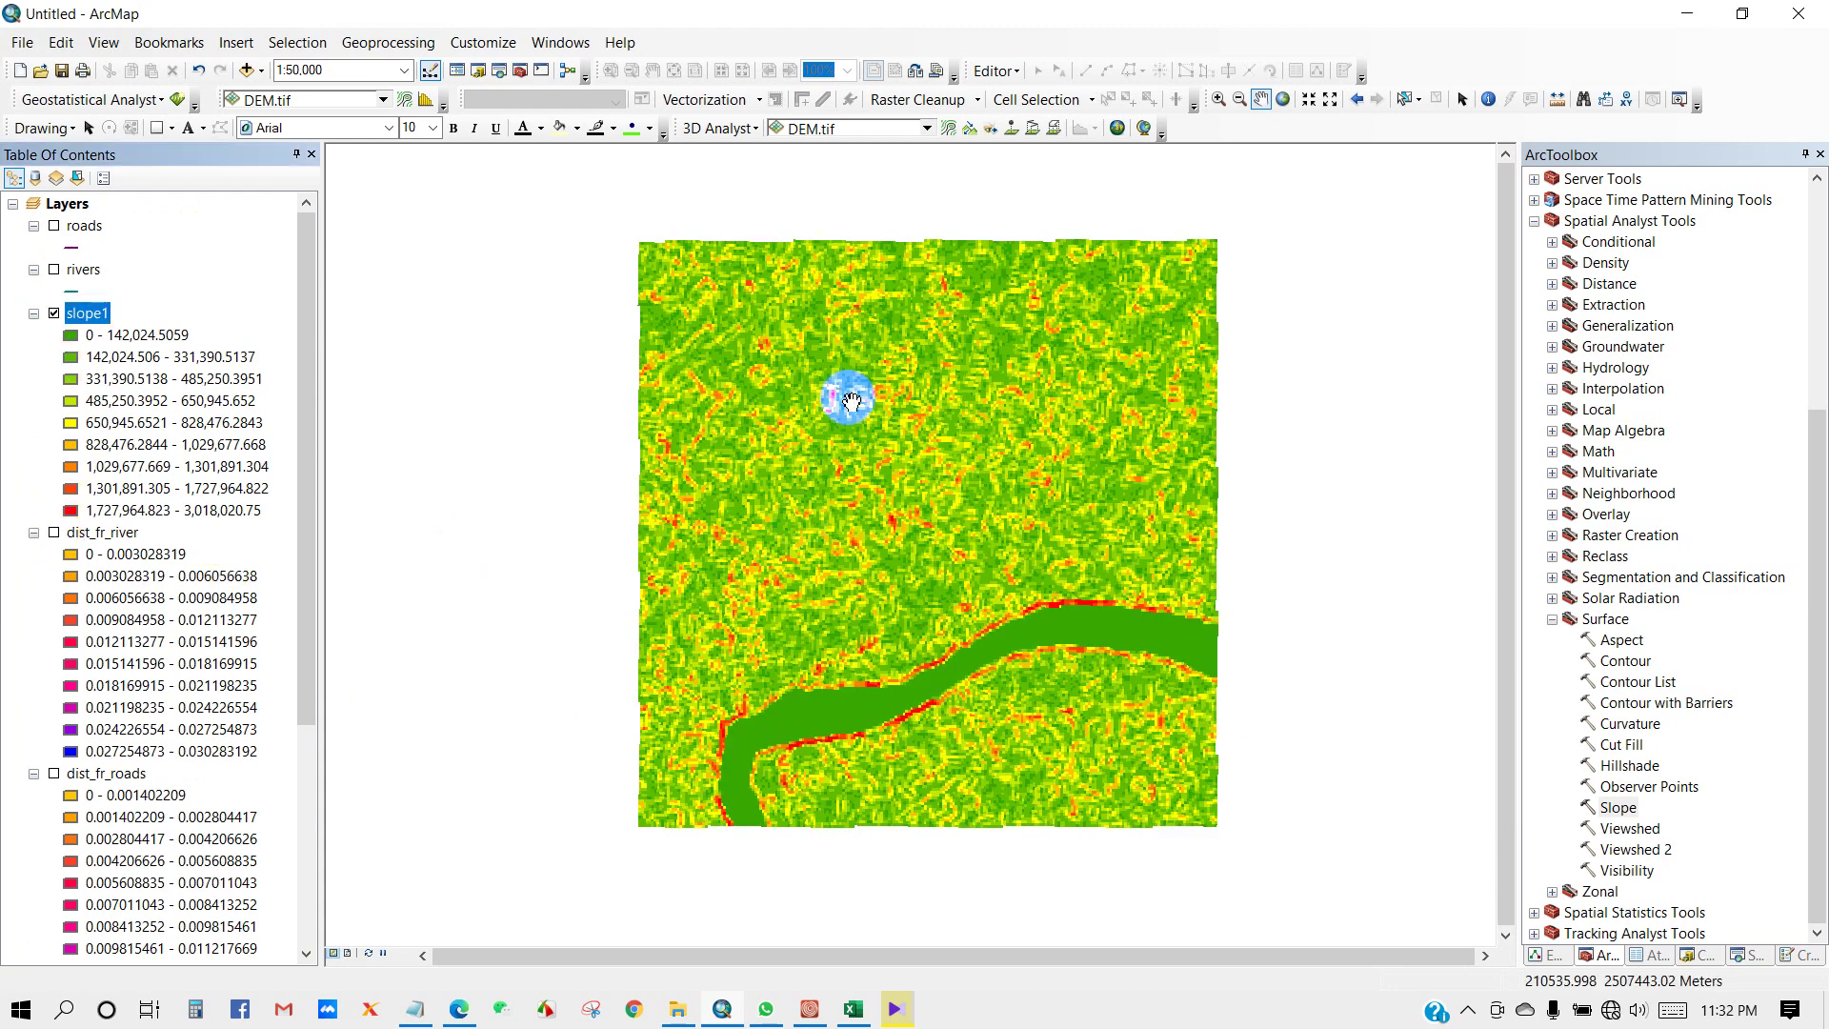
{"action": "scroll", "coordinate": [110, 371], "scroll_direction": "down", "scroll_amount": 6}
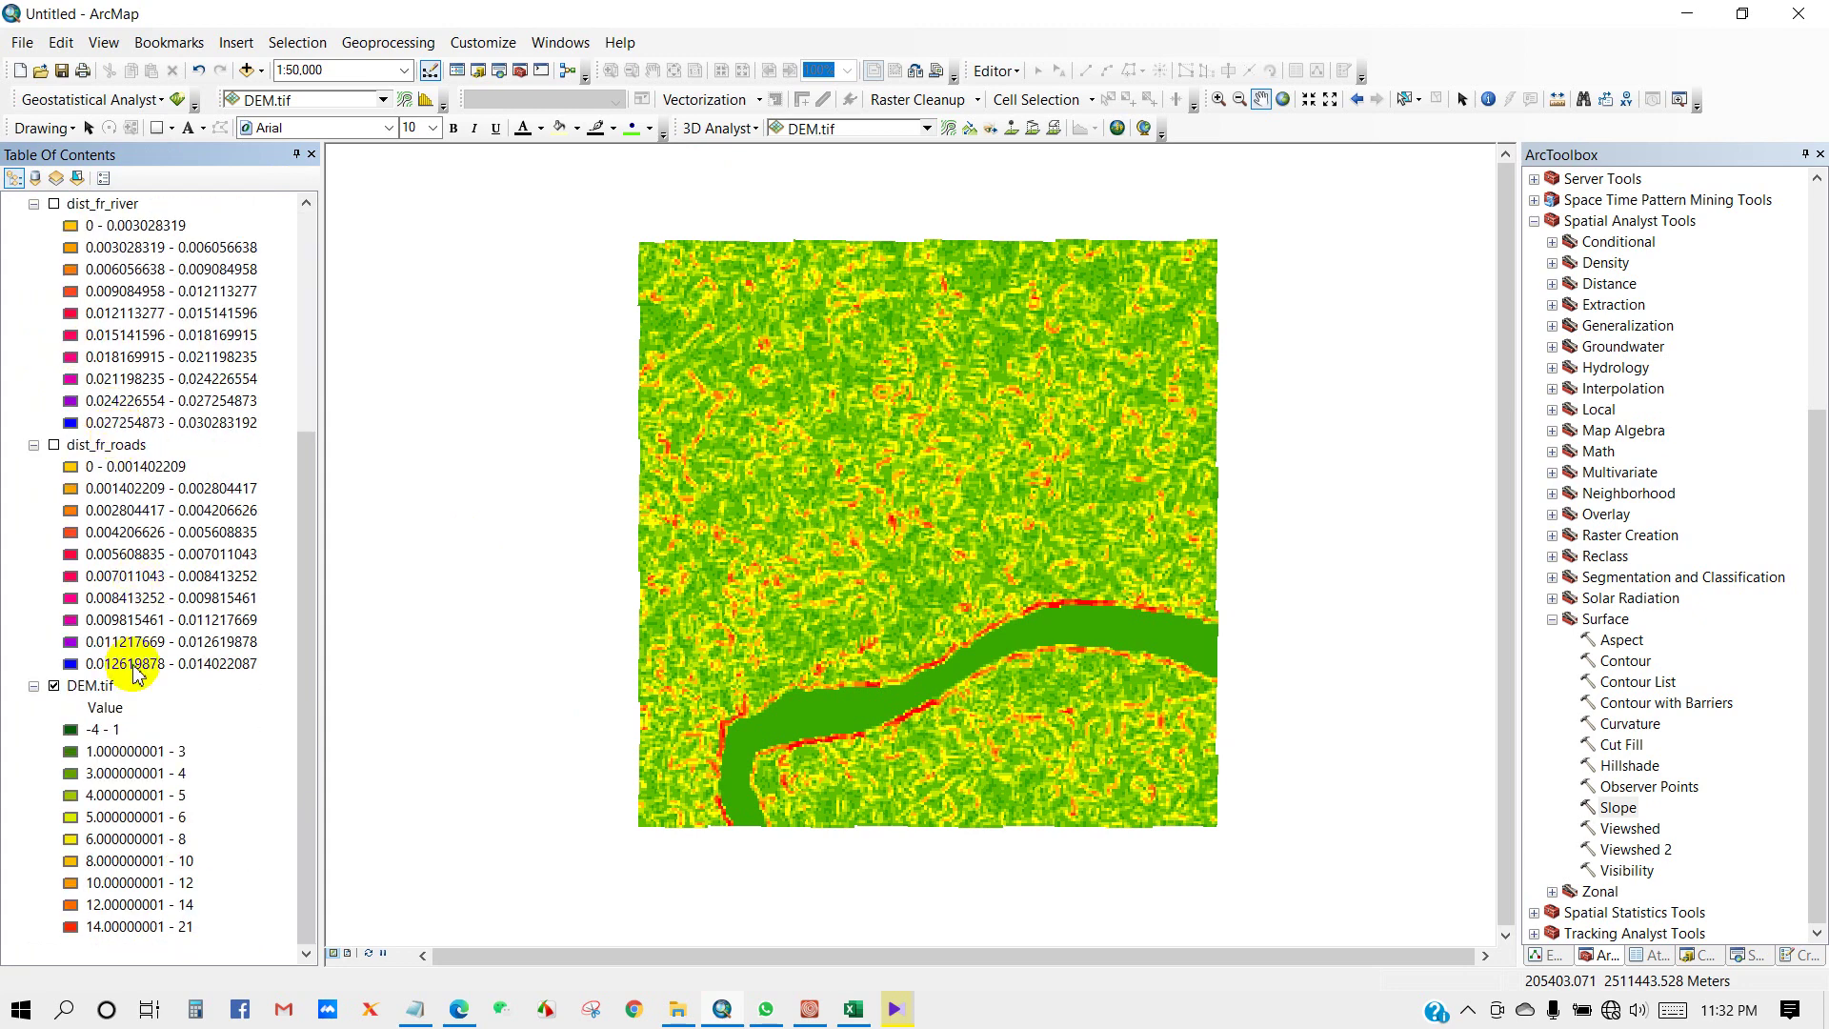
{"action": "scroll", "coordinate": [134, 667], "scroll_direction": "up", "scroll_amount": 6}
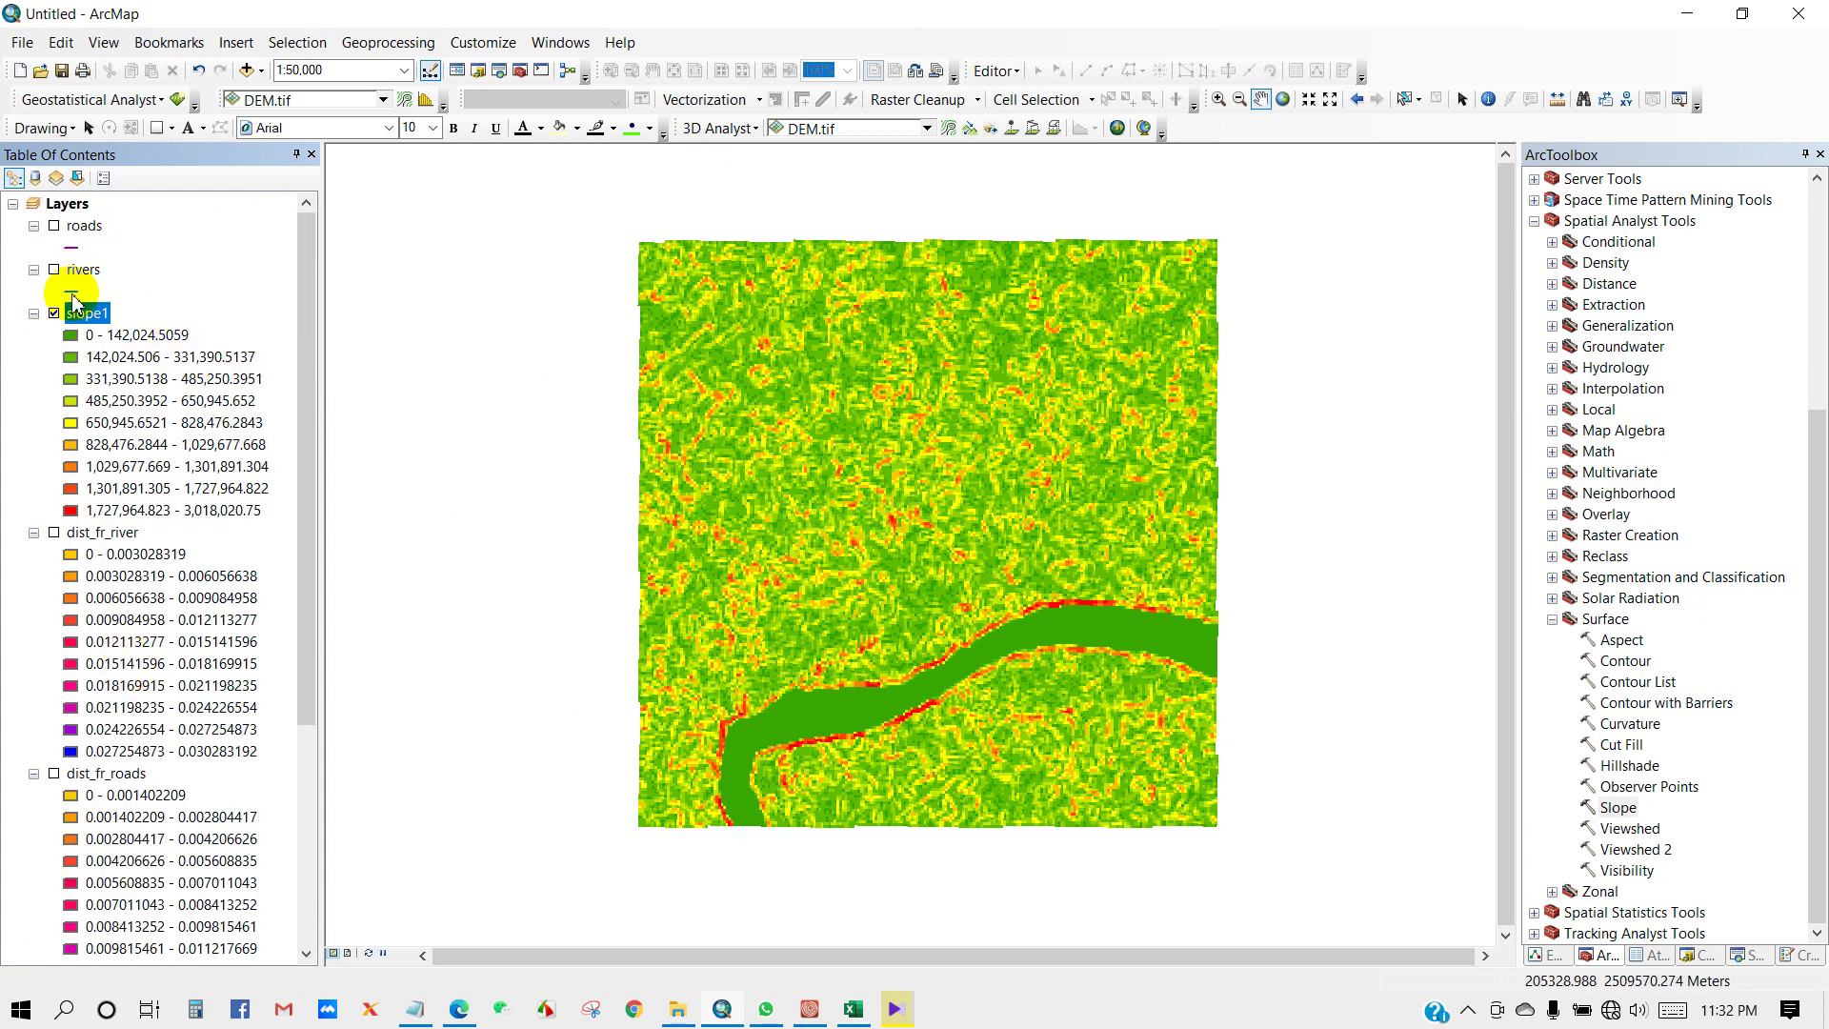
{"action": "right_click", "coordinate": [93, 320]}
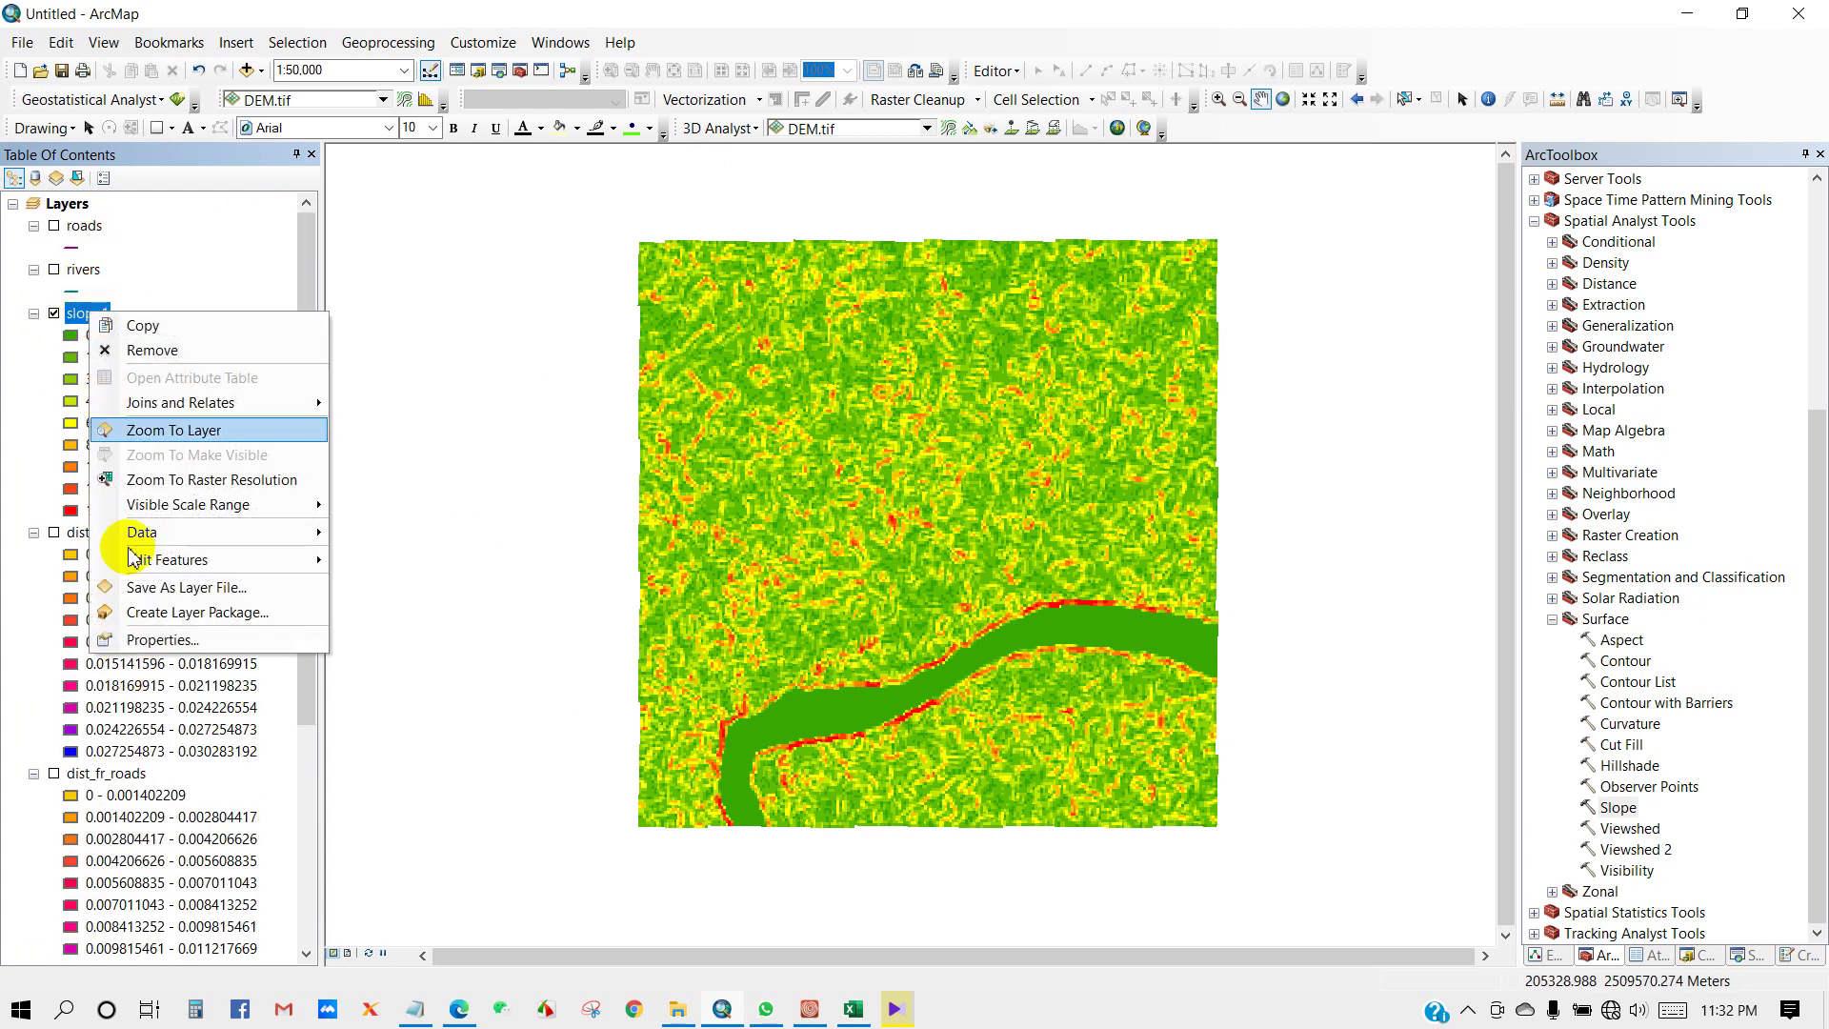
Step: Inspect the slope1 layer's cell size and extent in its properties
{"action": "left_click", "coordinate": [135, 640]}
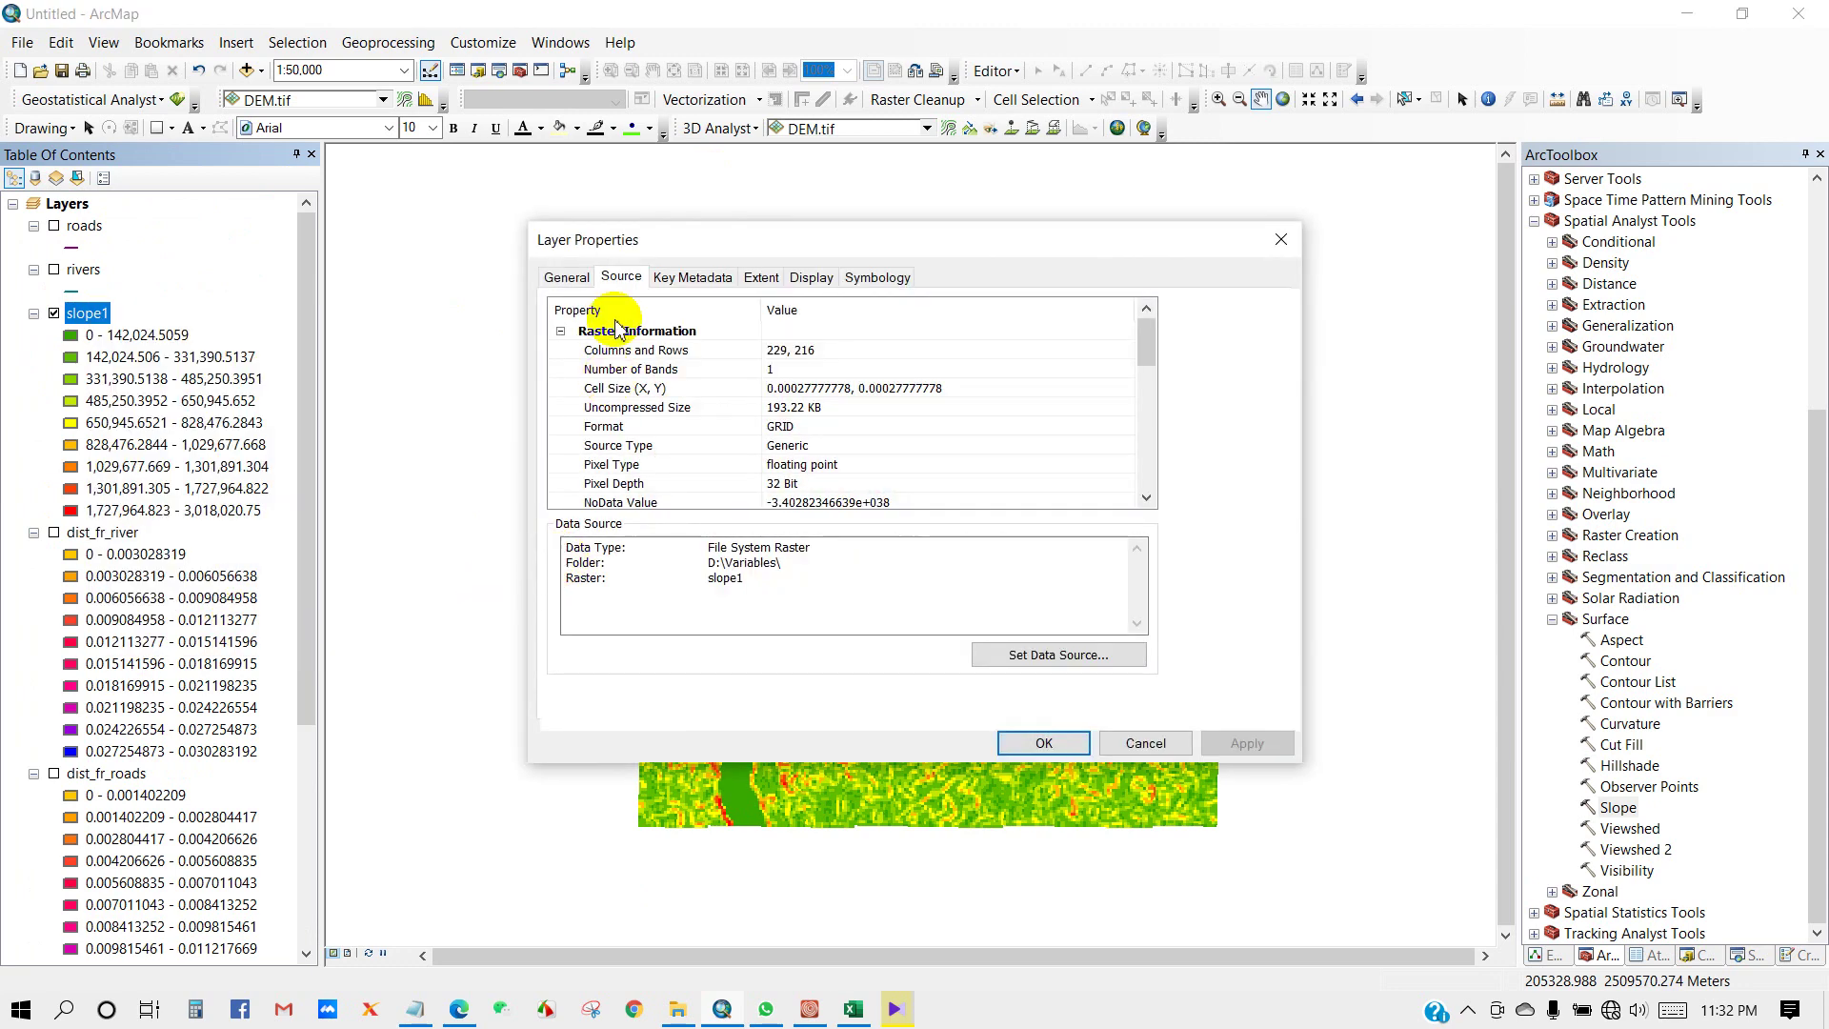
{"action": "left_click", "coordinate": [713, 390]}
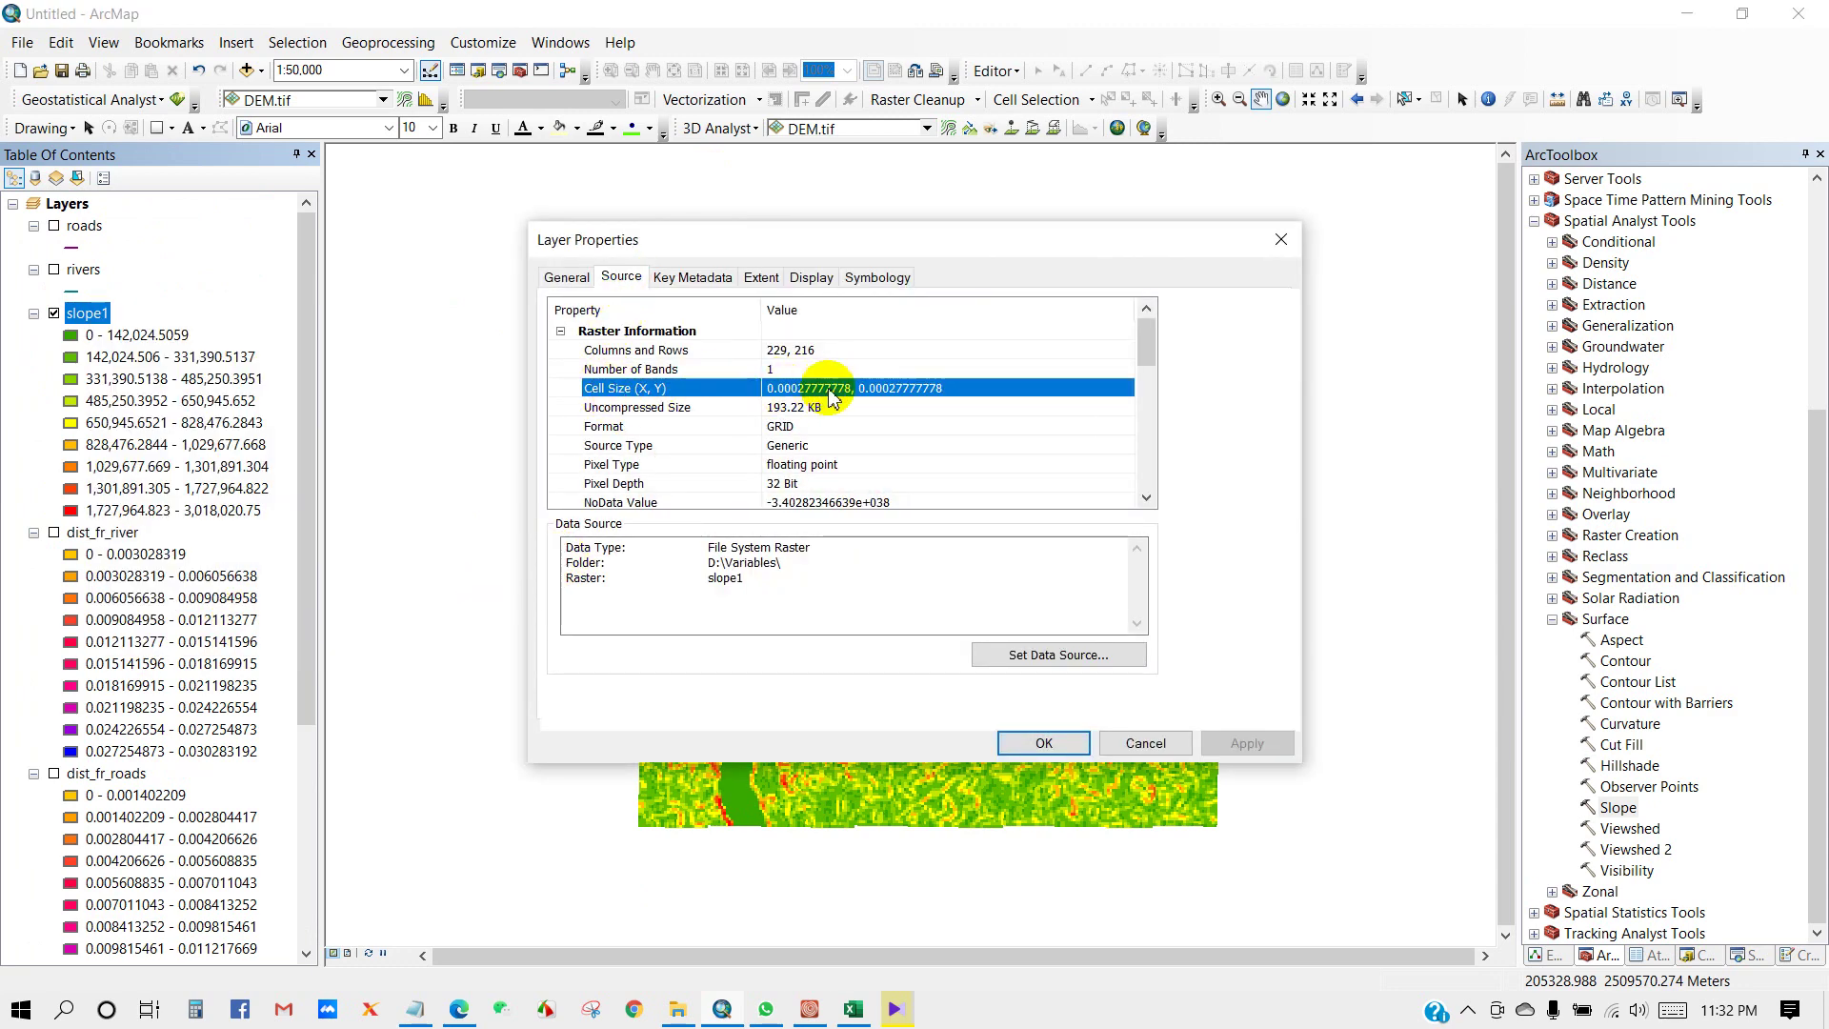
{"action": "mouse_move", "coordinate": [1154, 354]}
{"action": "left_mouse_down"}
{"action": "mouse_move", "coordinate": [1161, 482]}
{"action": "mouse_move", "coordinate": [1167, 385]}
{"action": "left_mouse_up"}
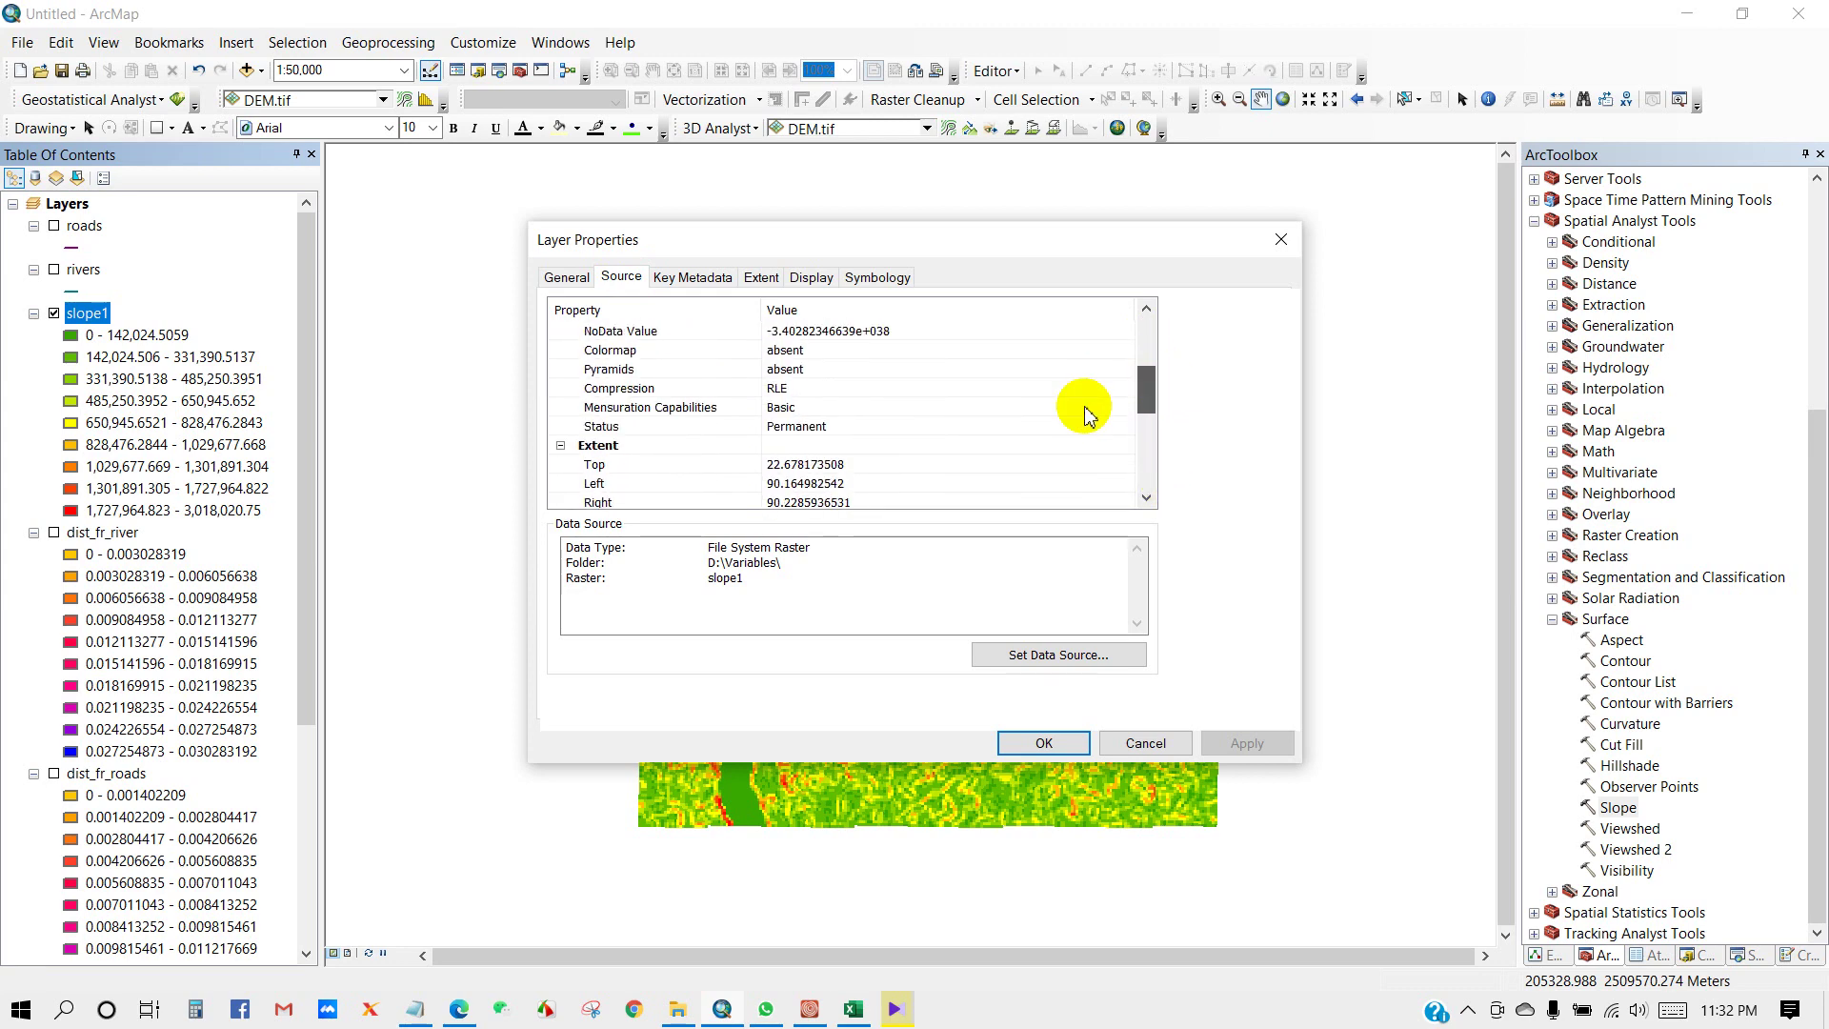
{"action": "left_click", "coordinate": [630, 445]}
{"action": "scroll", "coordinate": [781, 463], "scroll_direction": "down", "scroll_amount": 2}
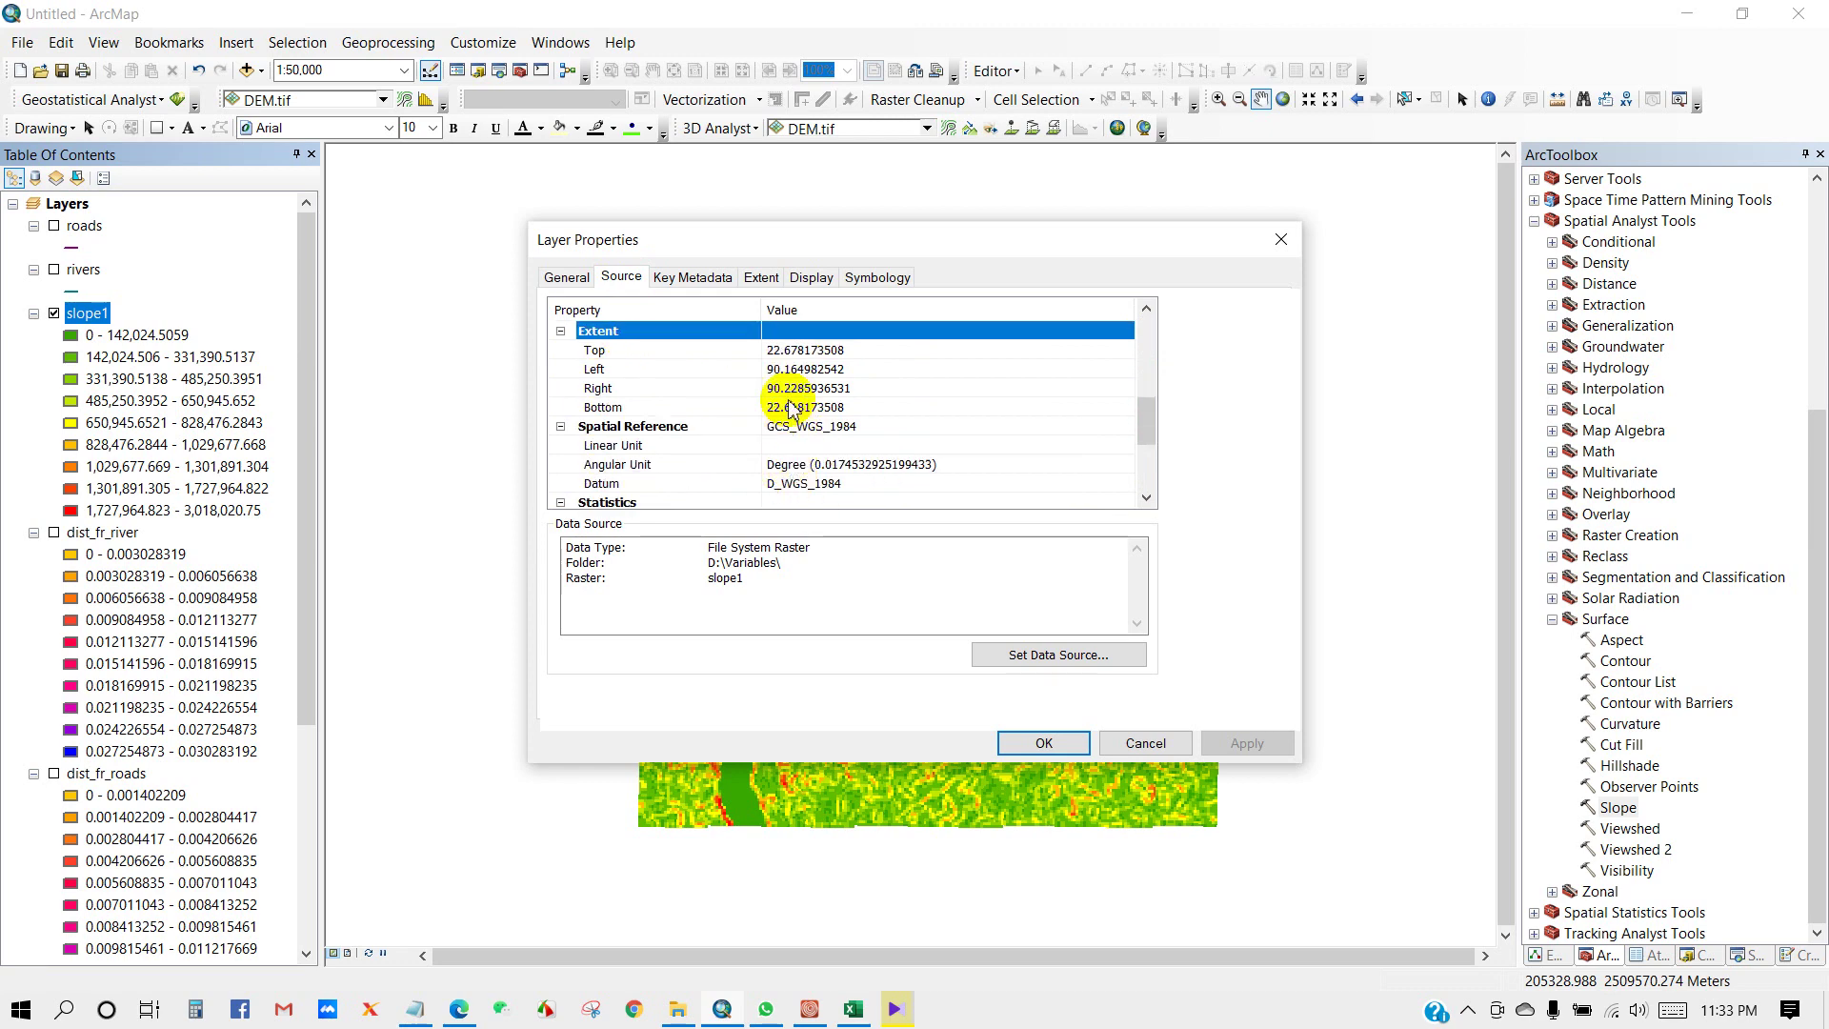
{"action": "scroll", "coordinate": [794, 426], "scroll_direction": "down", "scroll_amount": 2}
{"action": "scroll", "coordinate": [710, 415], "scroll_direction": "up", "scroll_amount": 1}
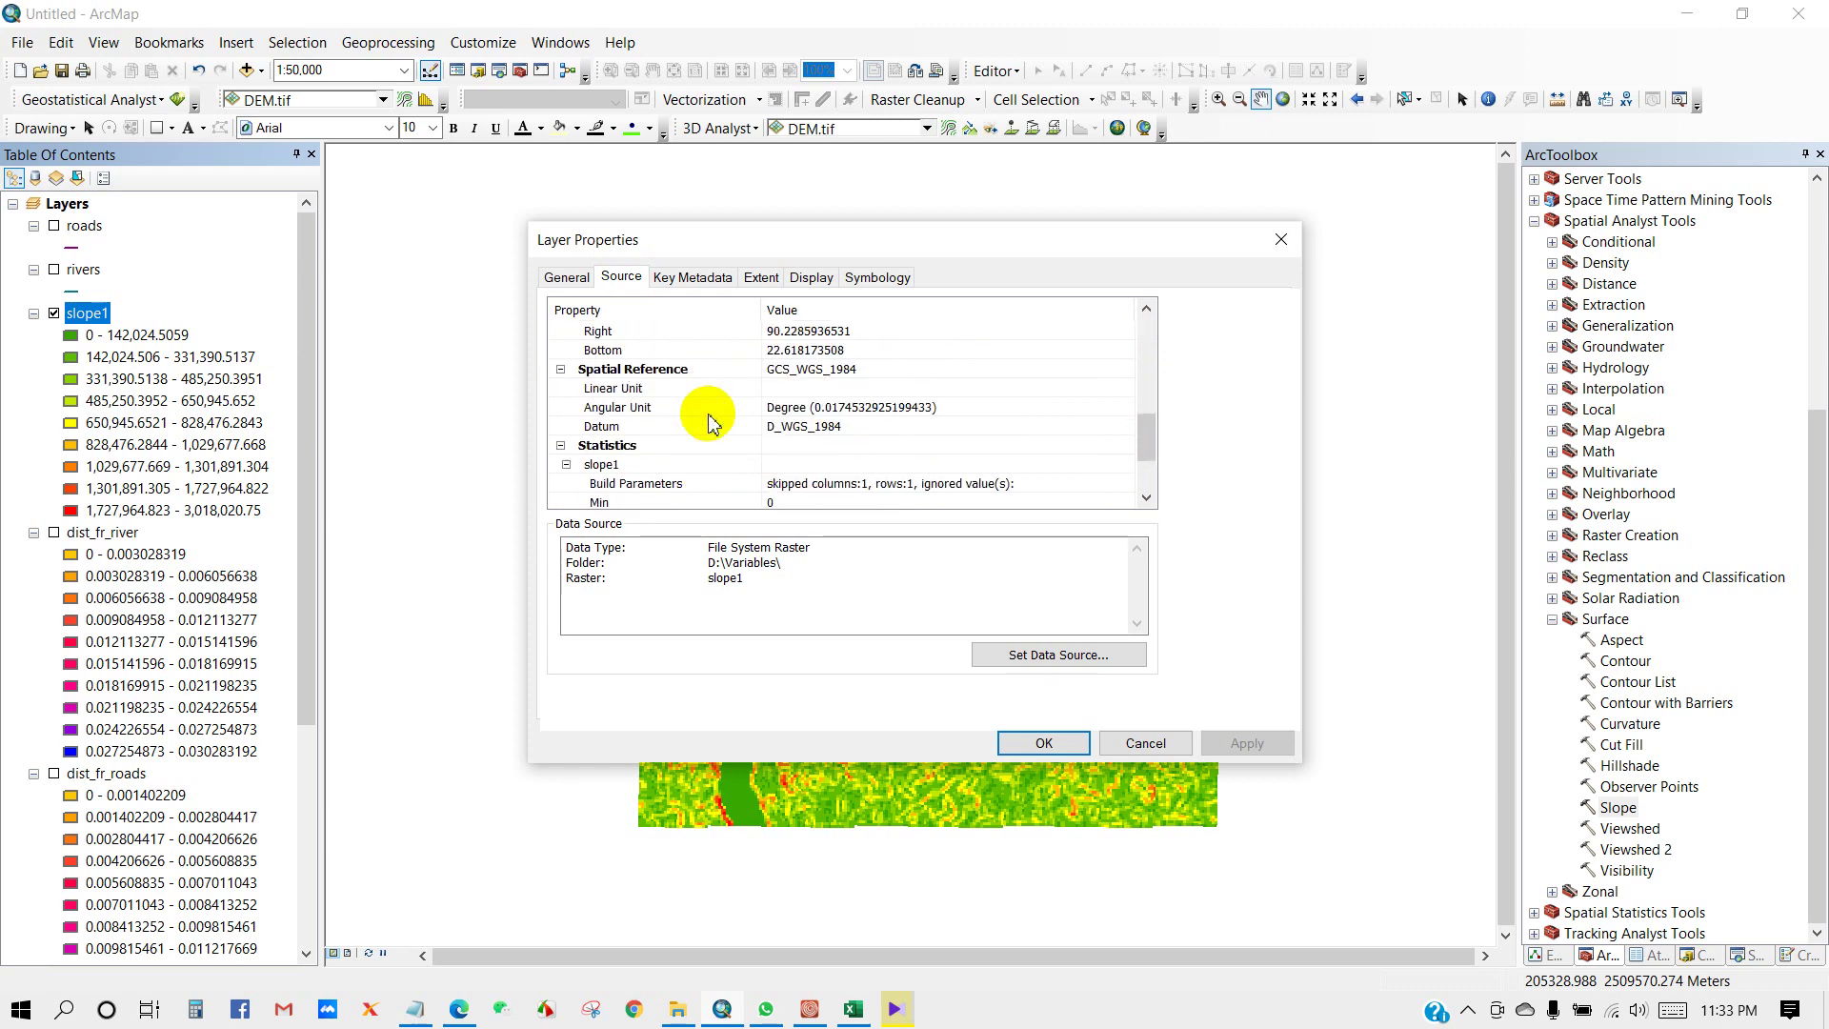
Step: Check slope1's angular unit, datum and cell size, then close properties and return to TerrSet
{"action": "left_click", "coordinate": [863, 407]}
{"action": "left_click", "coordinate": [786, 425]}
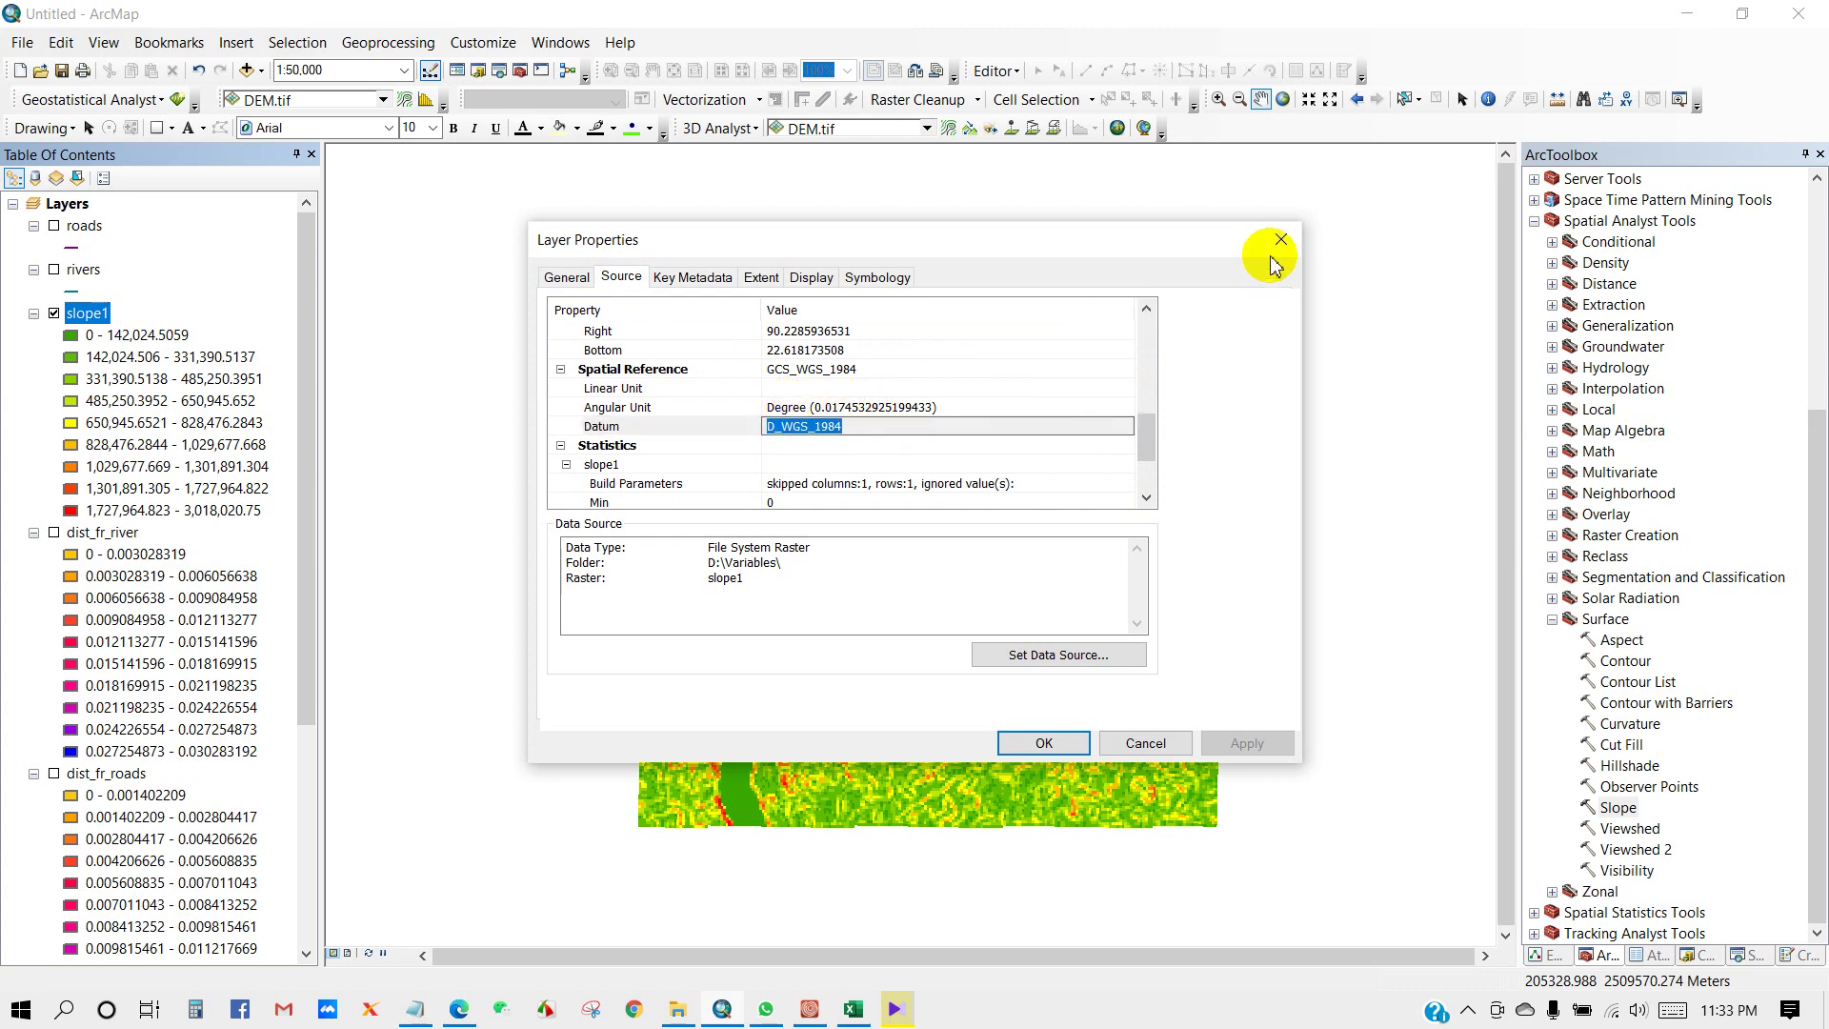
{"action": "scroll", "coordinate": [1086, 482], "scroll_direction": "up", "scroll_amount": 6}
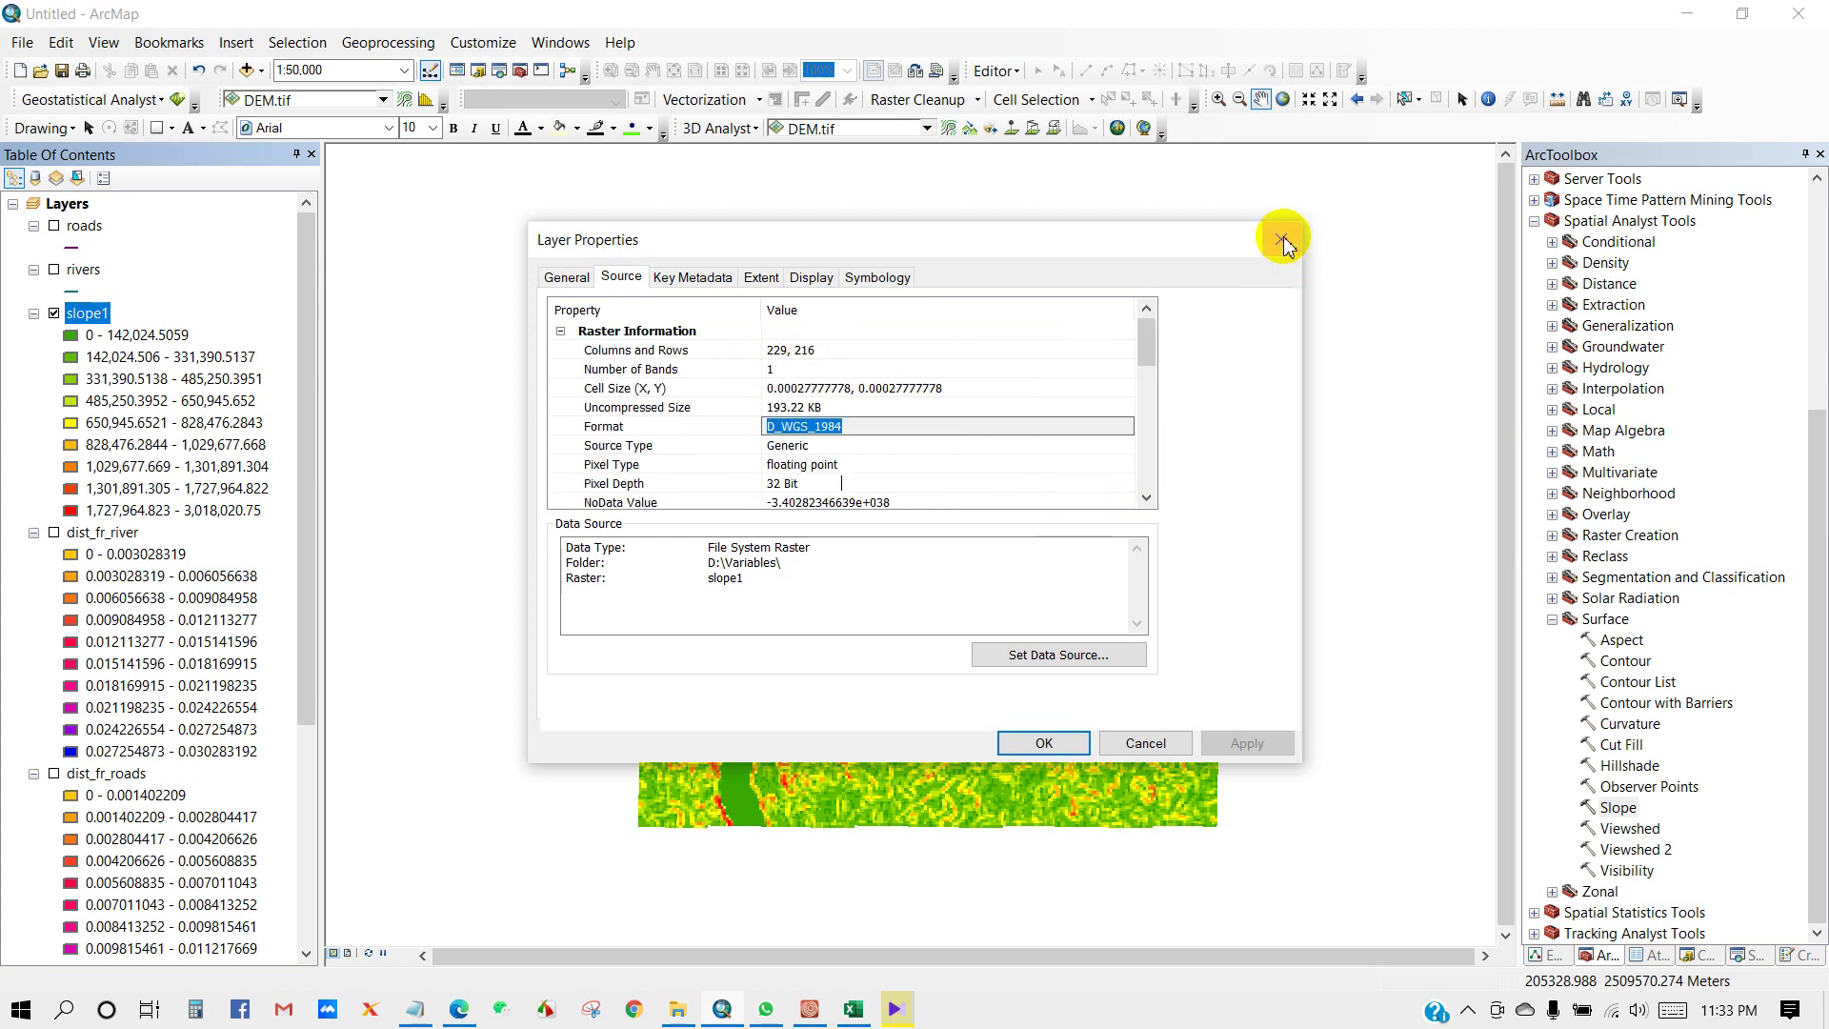
{"action": "left_click", "coordinate": [791, 388]}
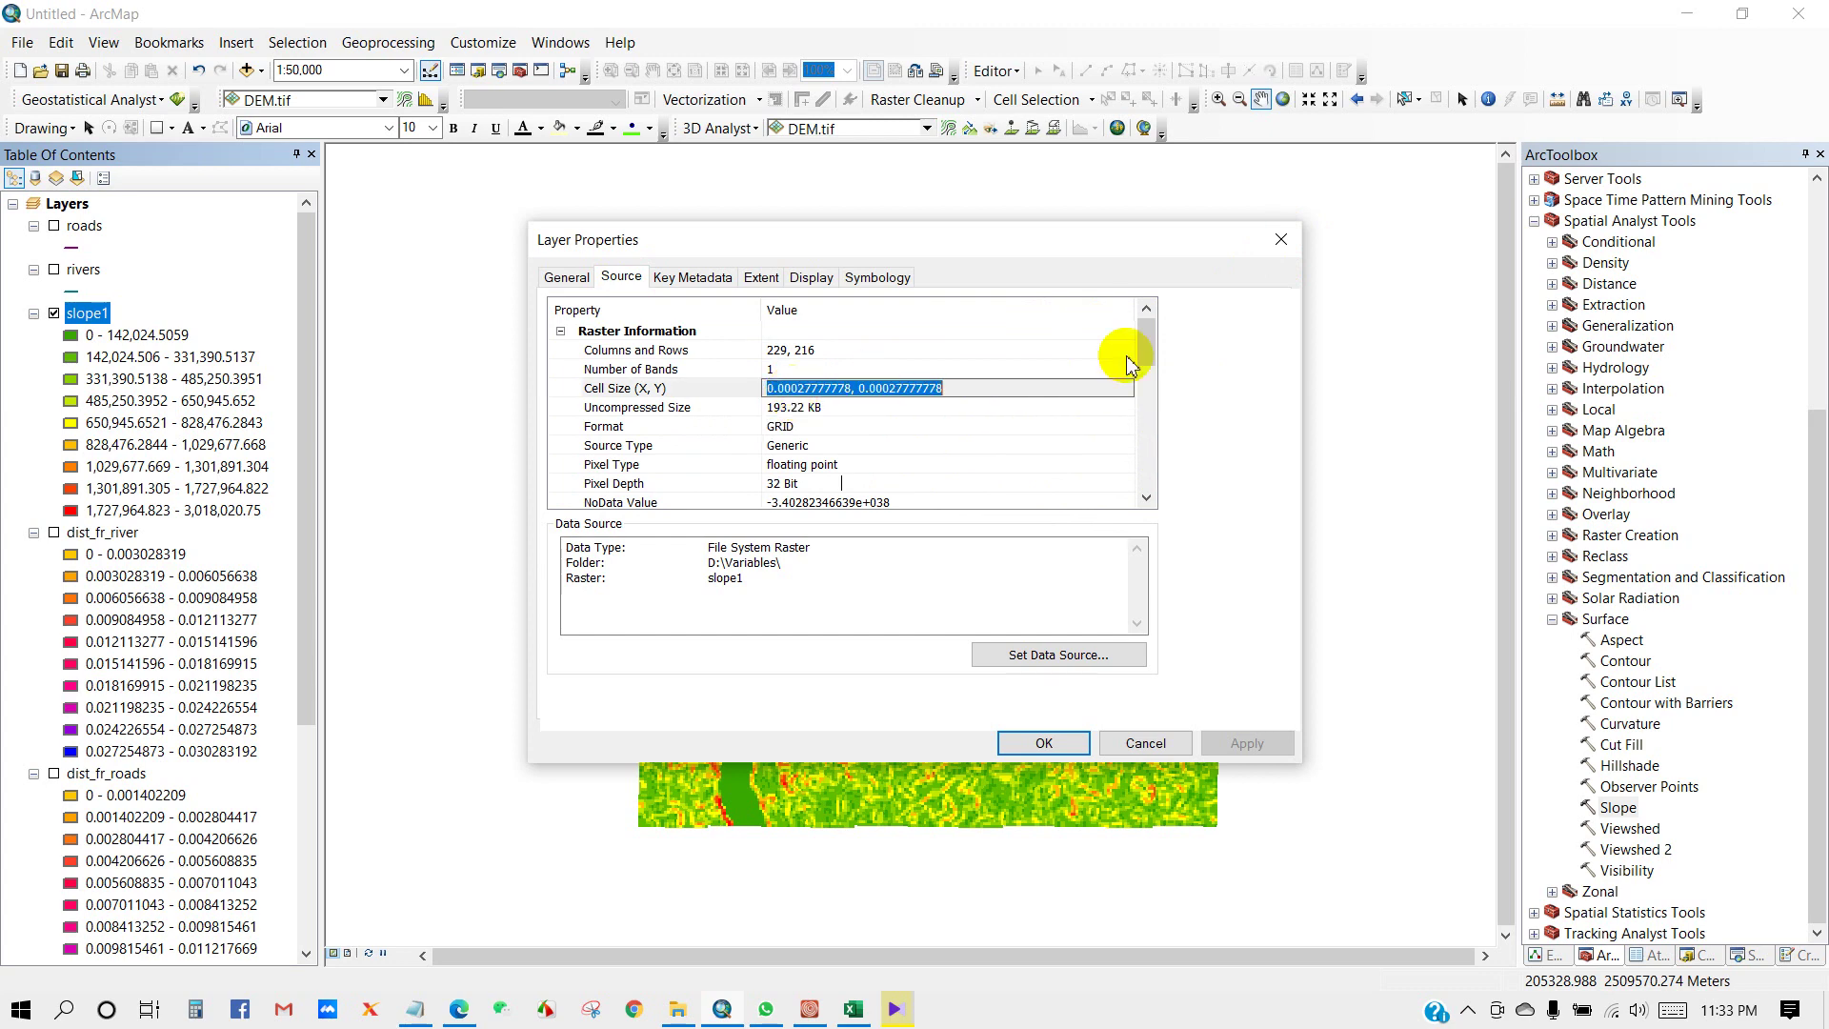
{"action": "left_click", "coordinate": [1278, 242]}
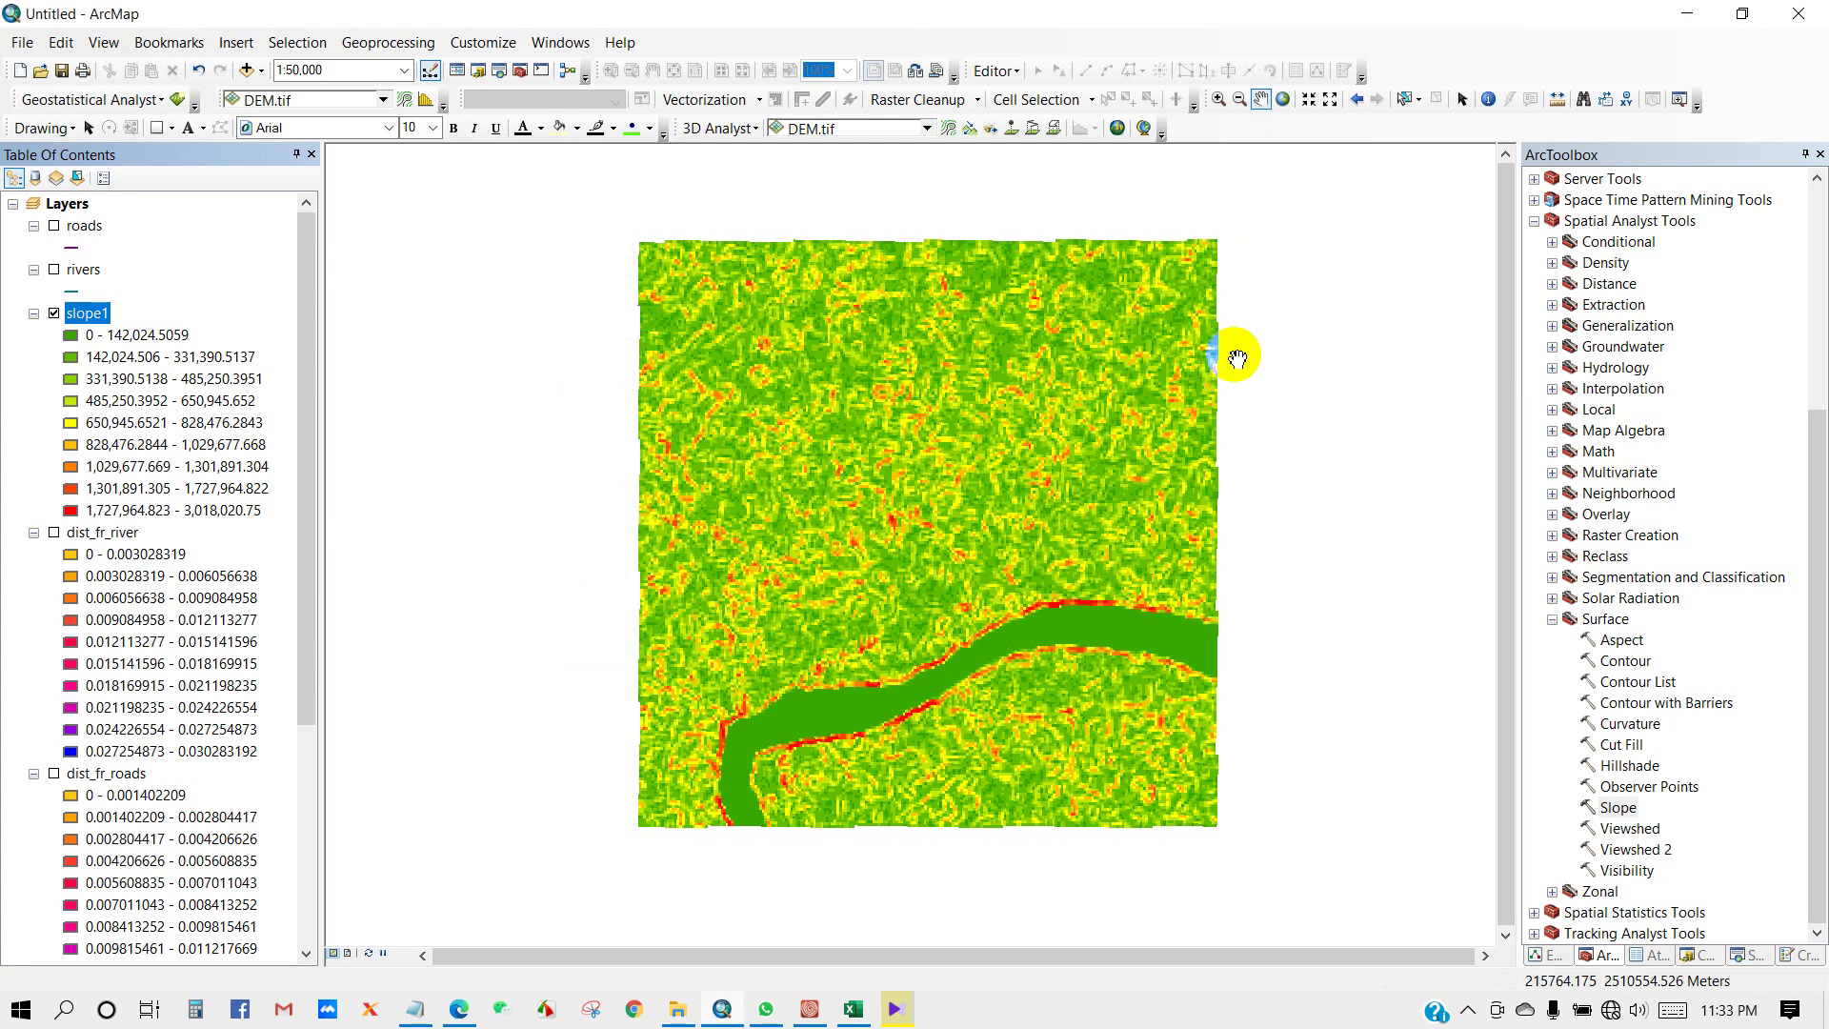
{"action": "left_click", "coordinate": [809, 1010]}
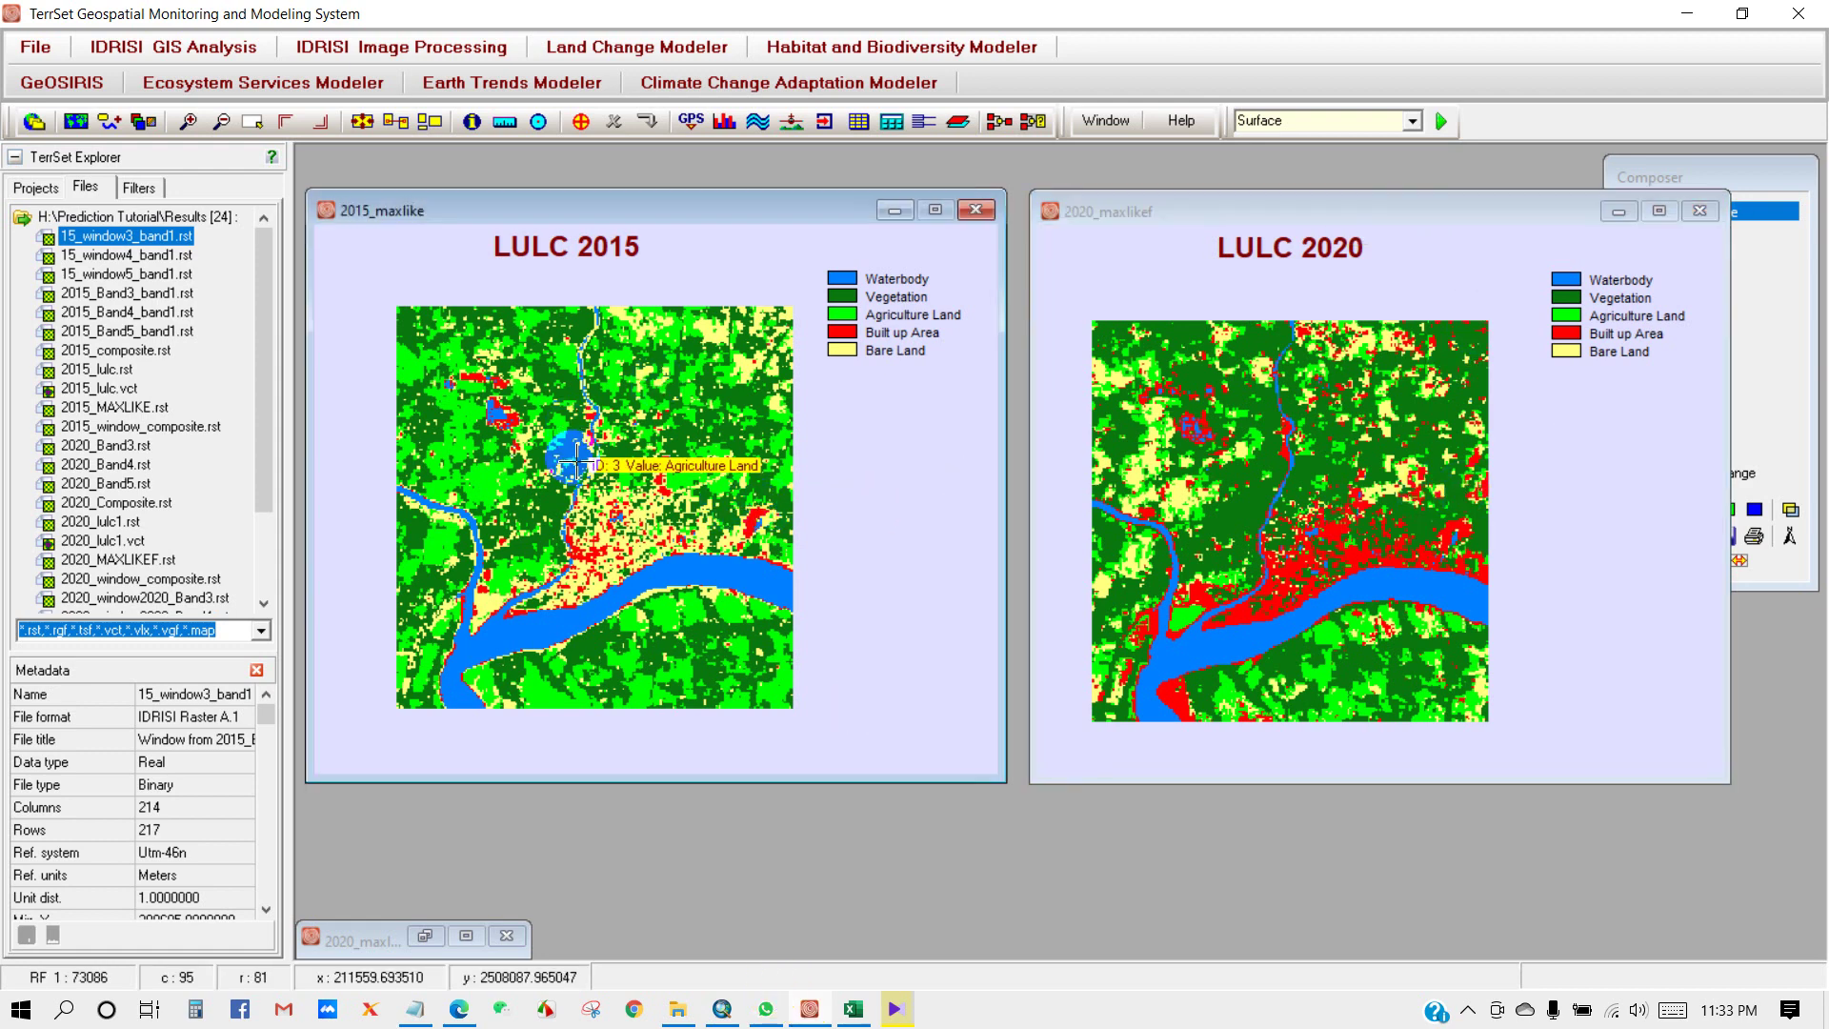
{"action": "left_click_drag", "start_coordinate": [1429, 210], "coordinate": [1220, 225]}
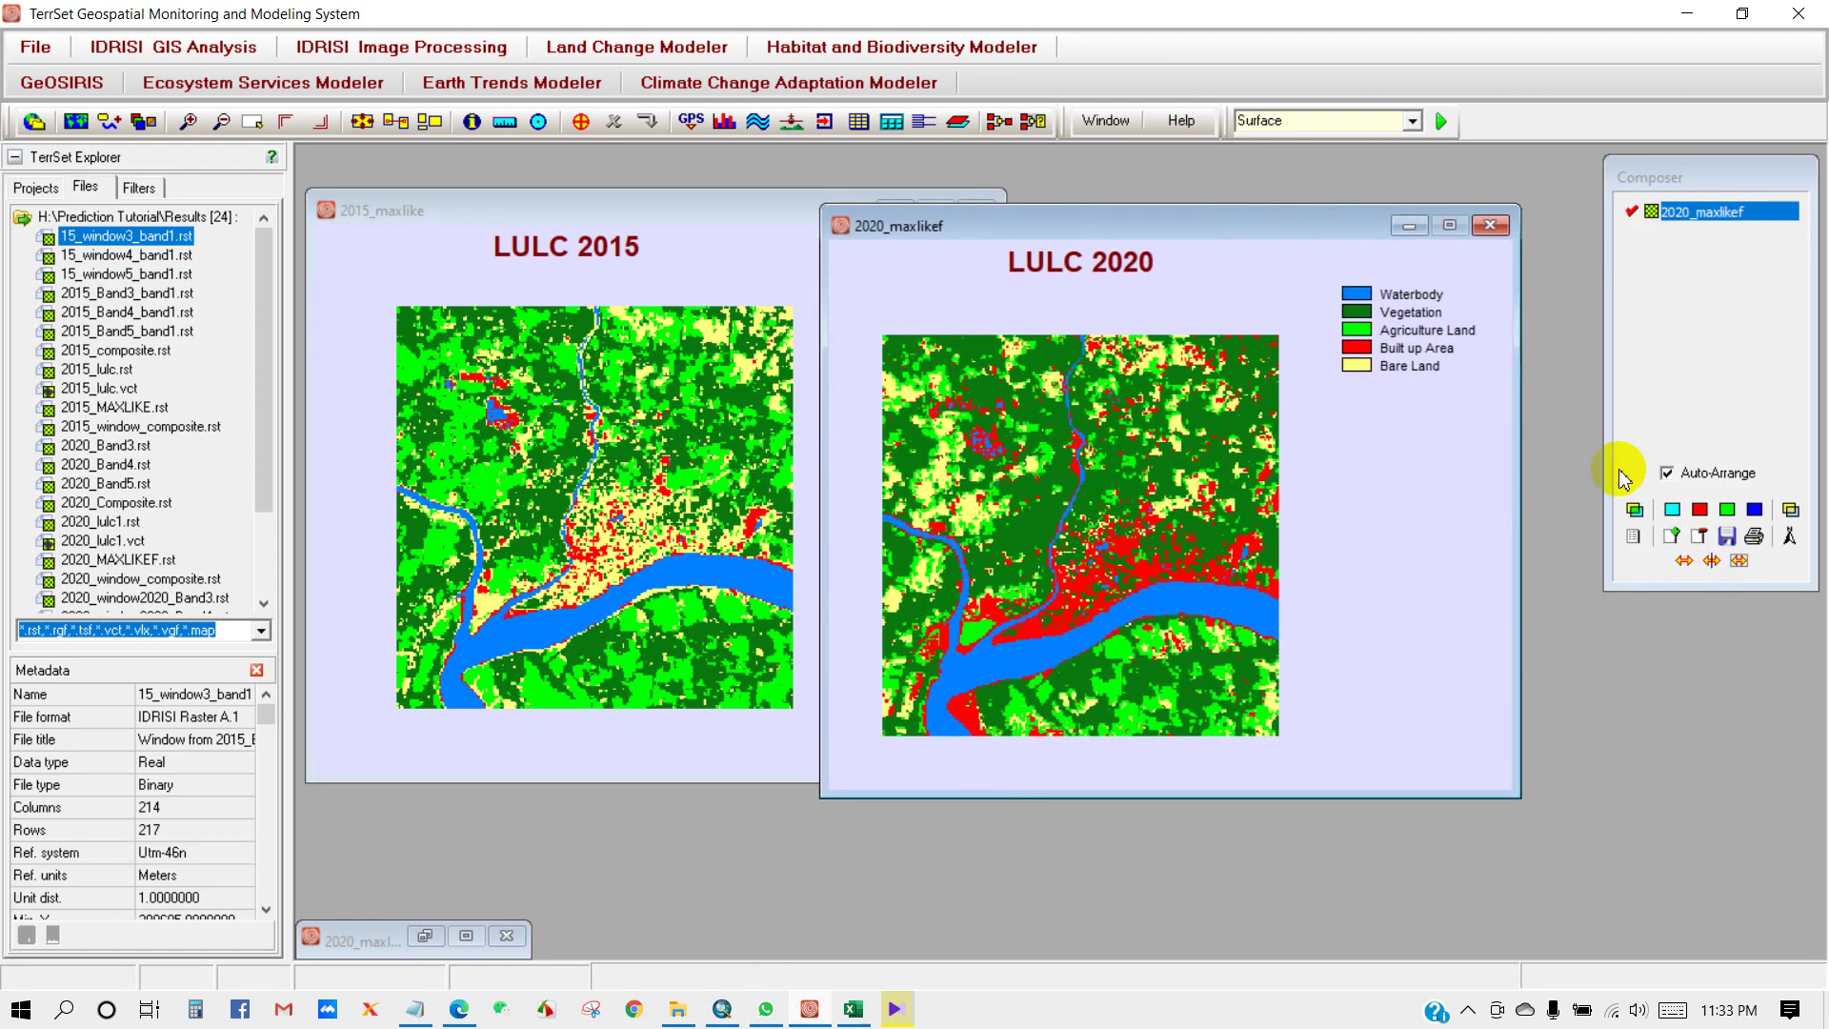
{"action": "left_click", "coordinate": [1633, 536]}
{"action": "left_click", "coordinate": [1637, 289]}
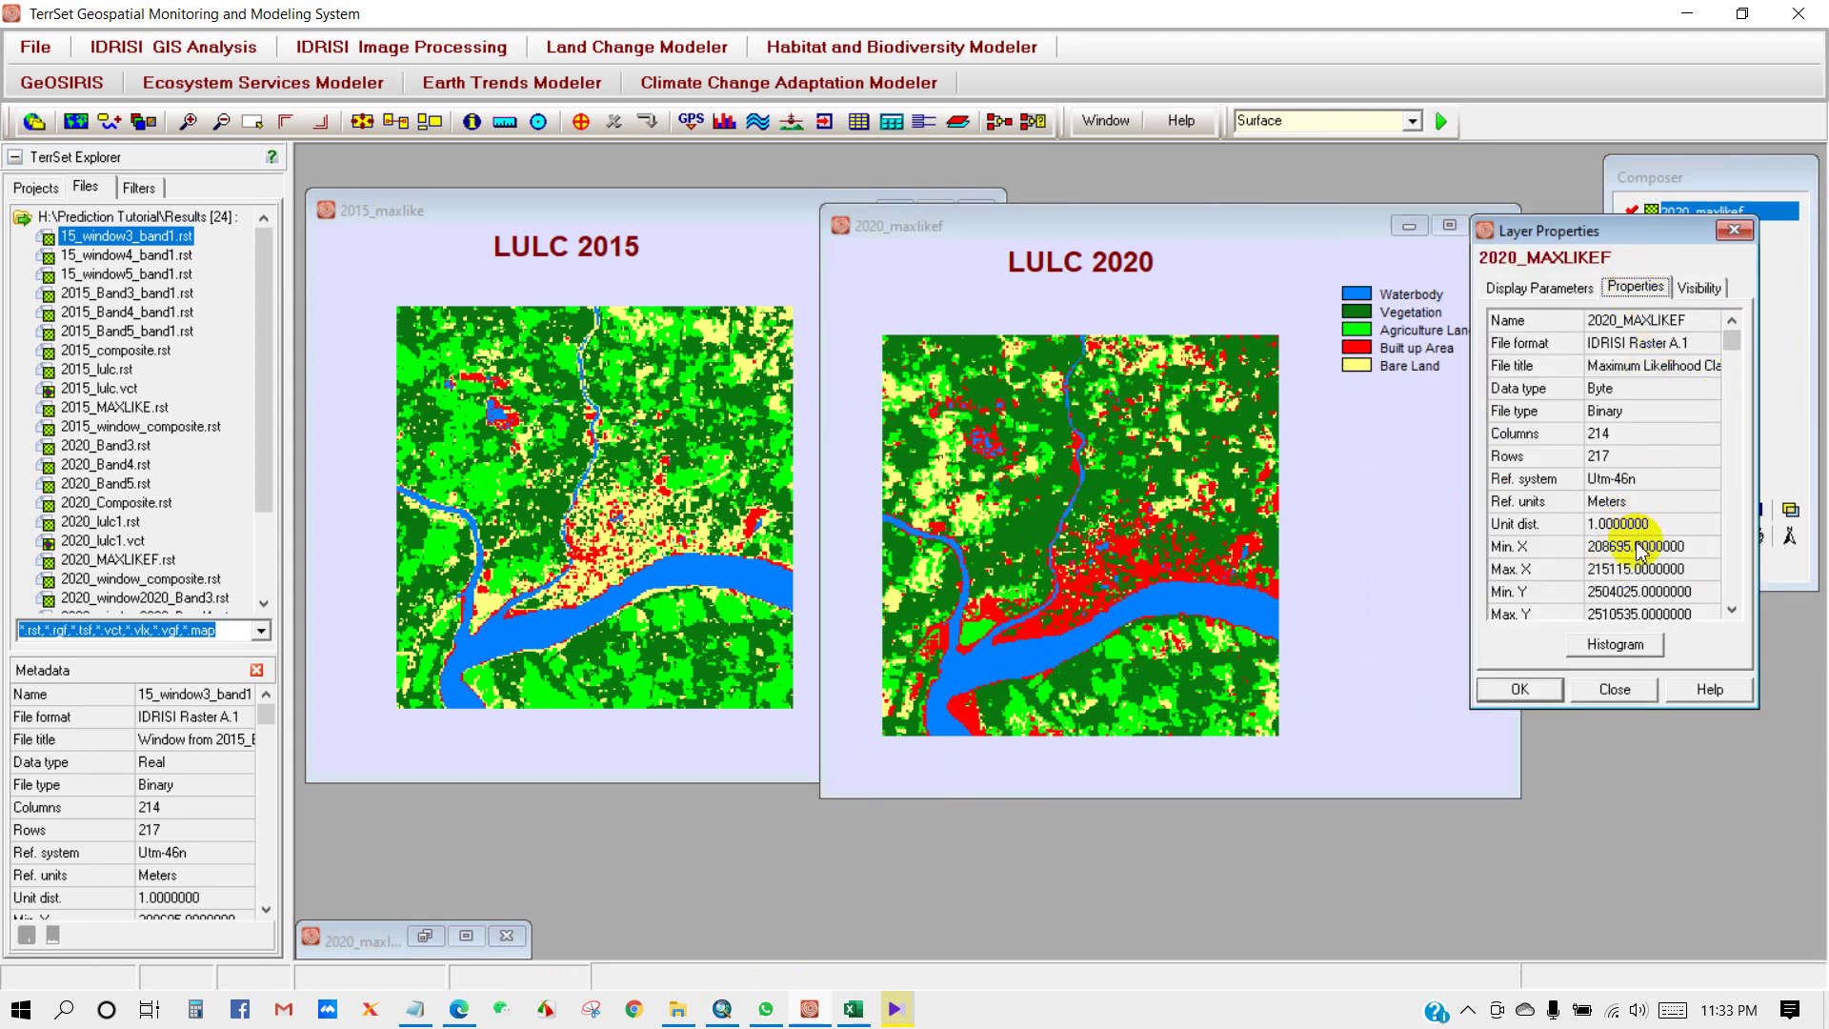
{"action": "left_click", "coordinate": [1732, 610]}
{"action": "left_click", "coordinate": [1732, 611]}
{"action": "left_click", "coordinate": [1733, 611]}
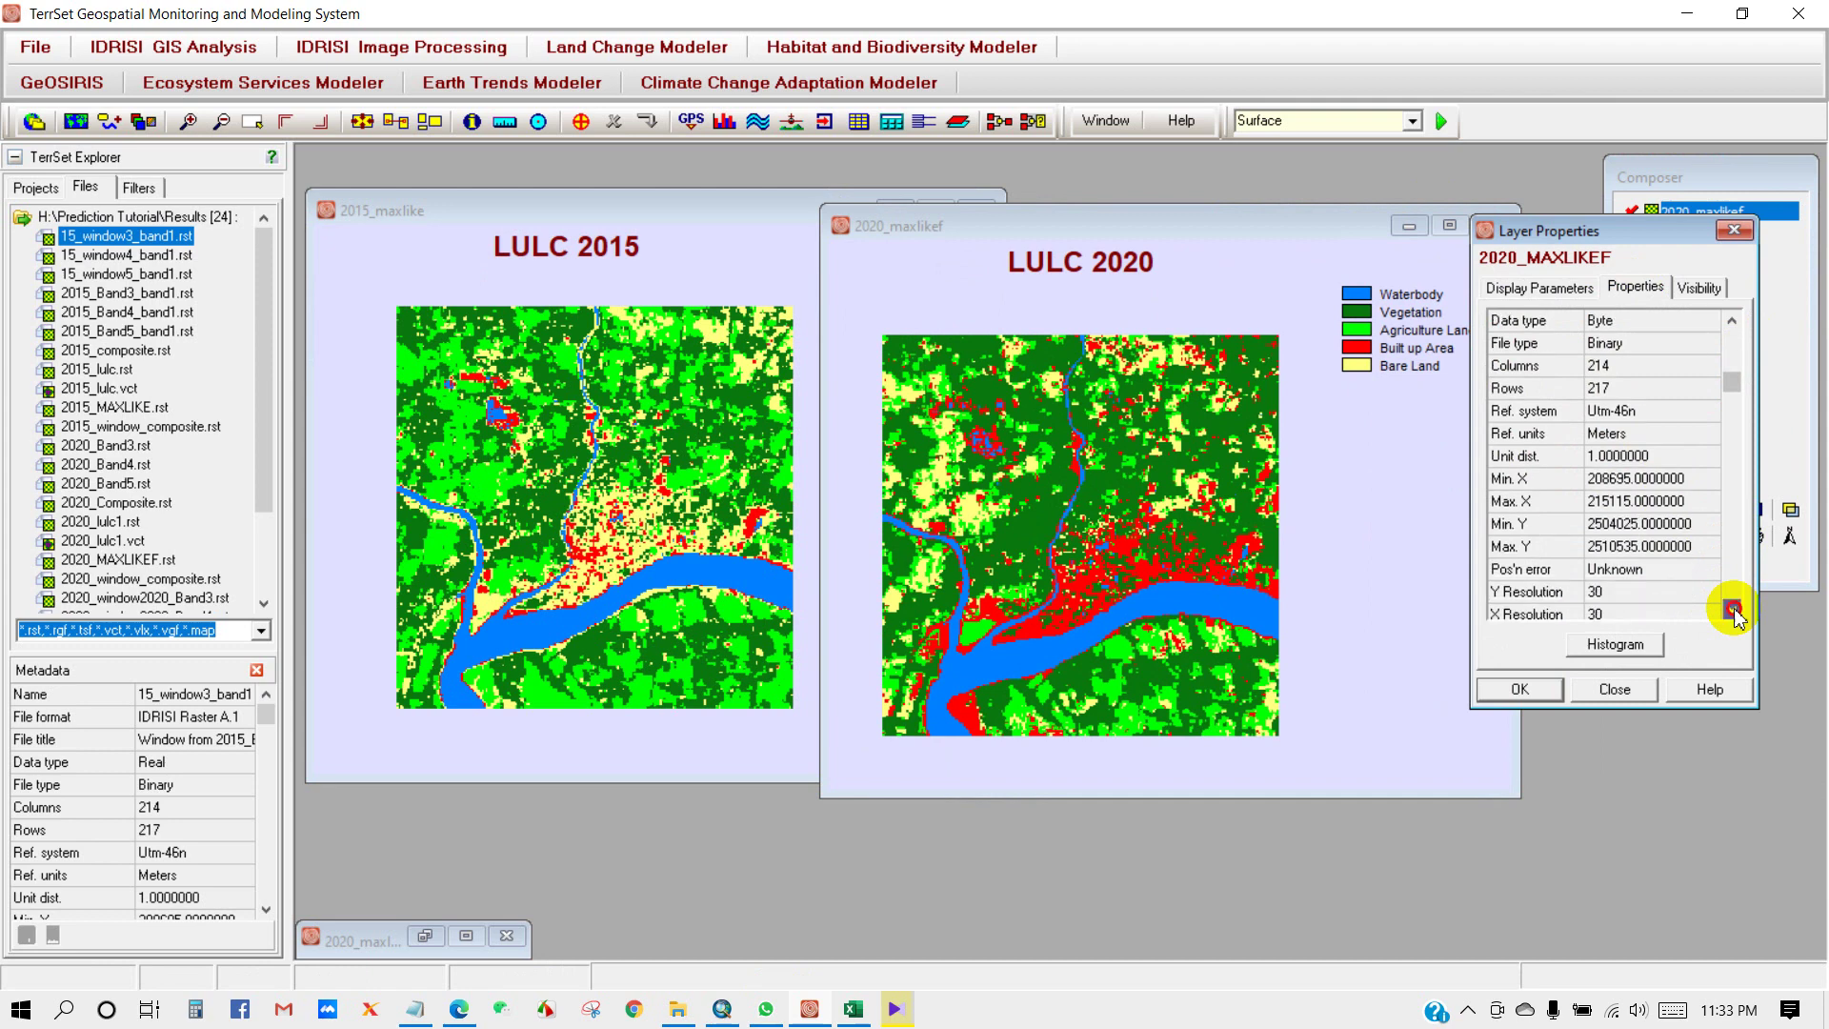
{"action": "left_click", "coordinate": [1732, 611]}
{"action": "left_click", "coordinate": [1732, 611]}
{"action": "left_click", "coordinate": [1732, 611]}
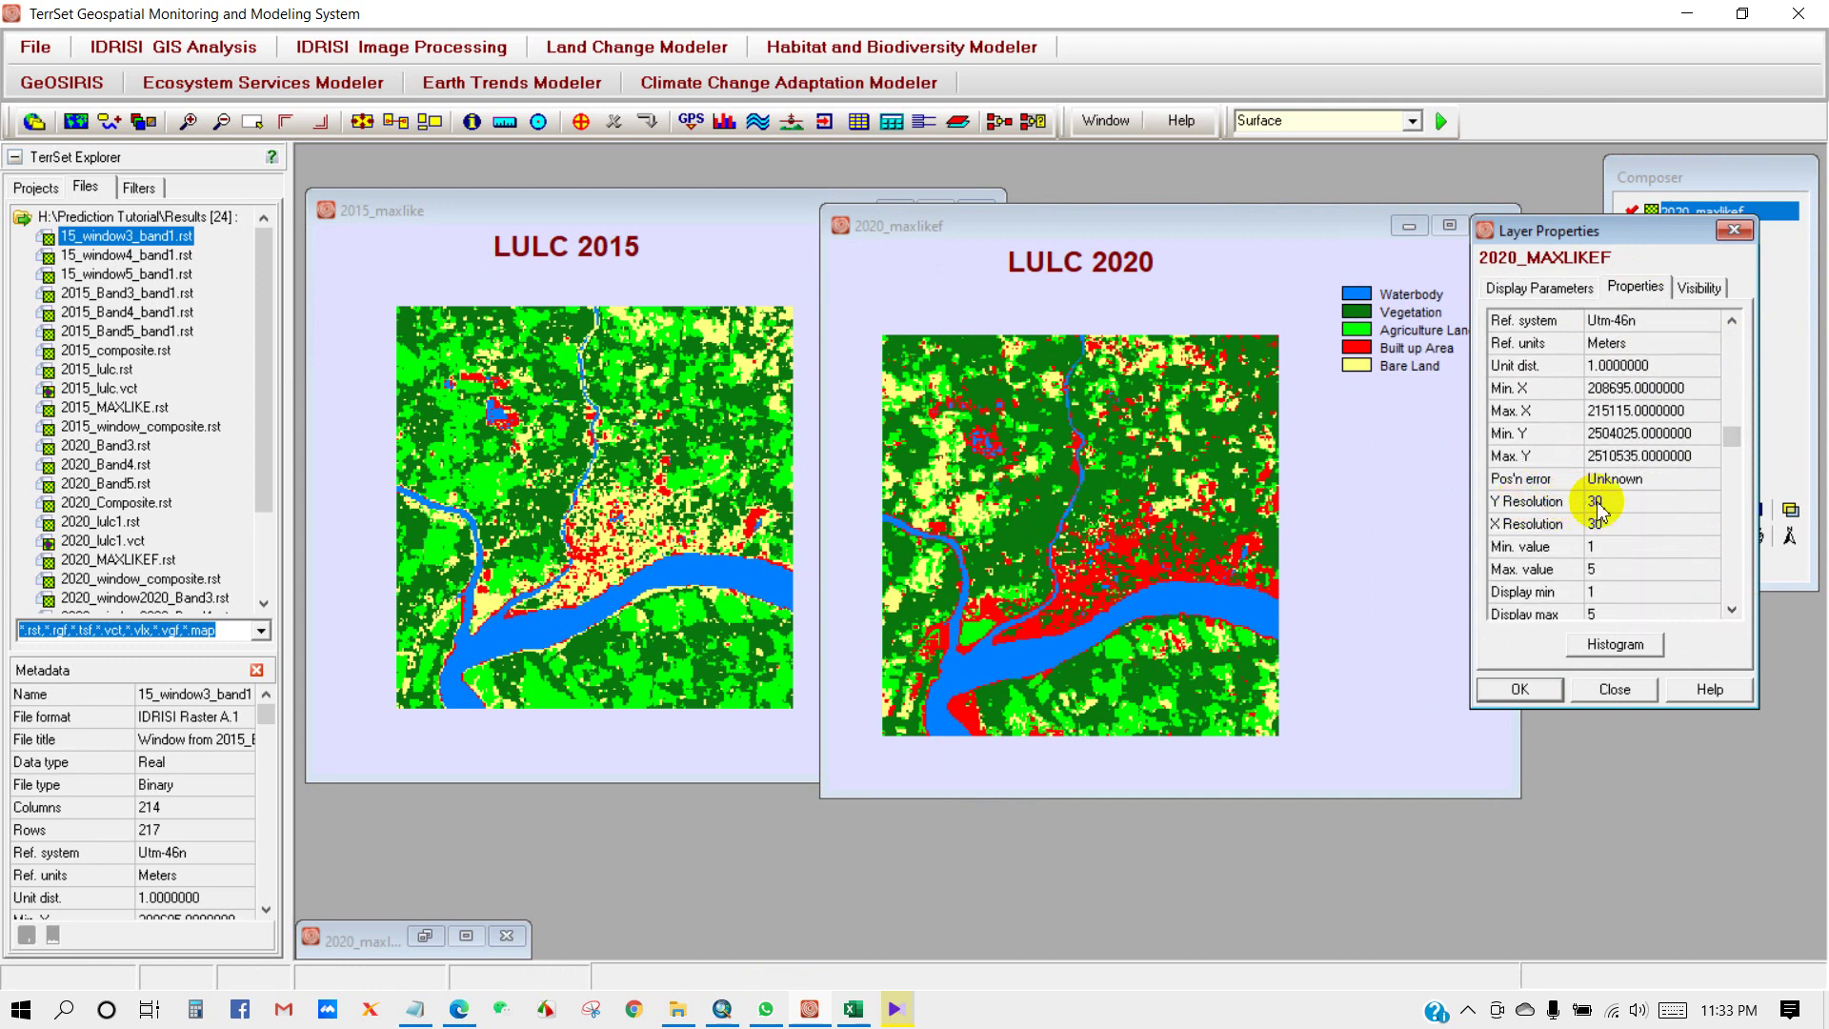
{"action": "left_click", "coordinate": [1732, 233]}
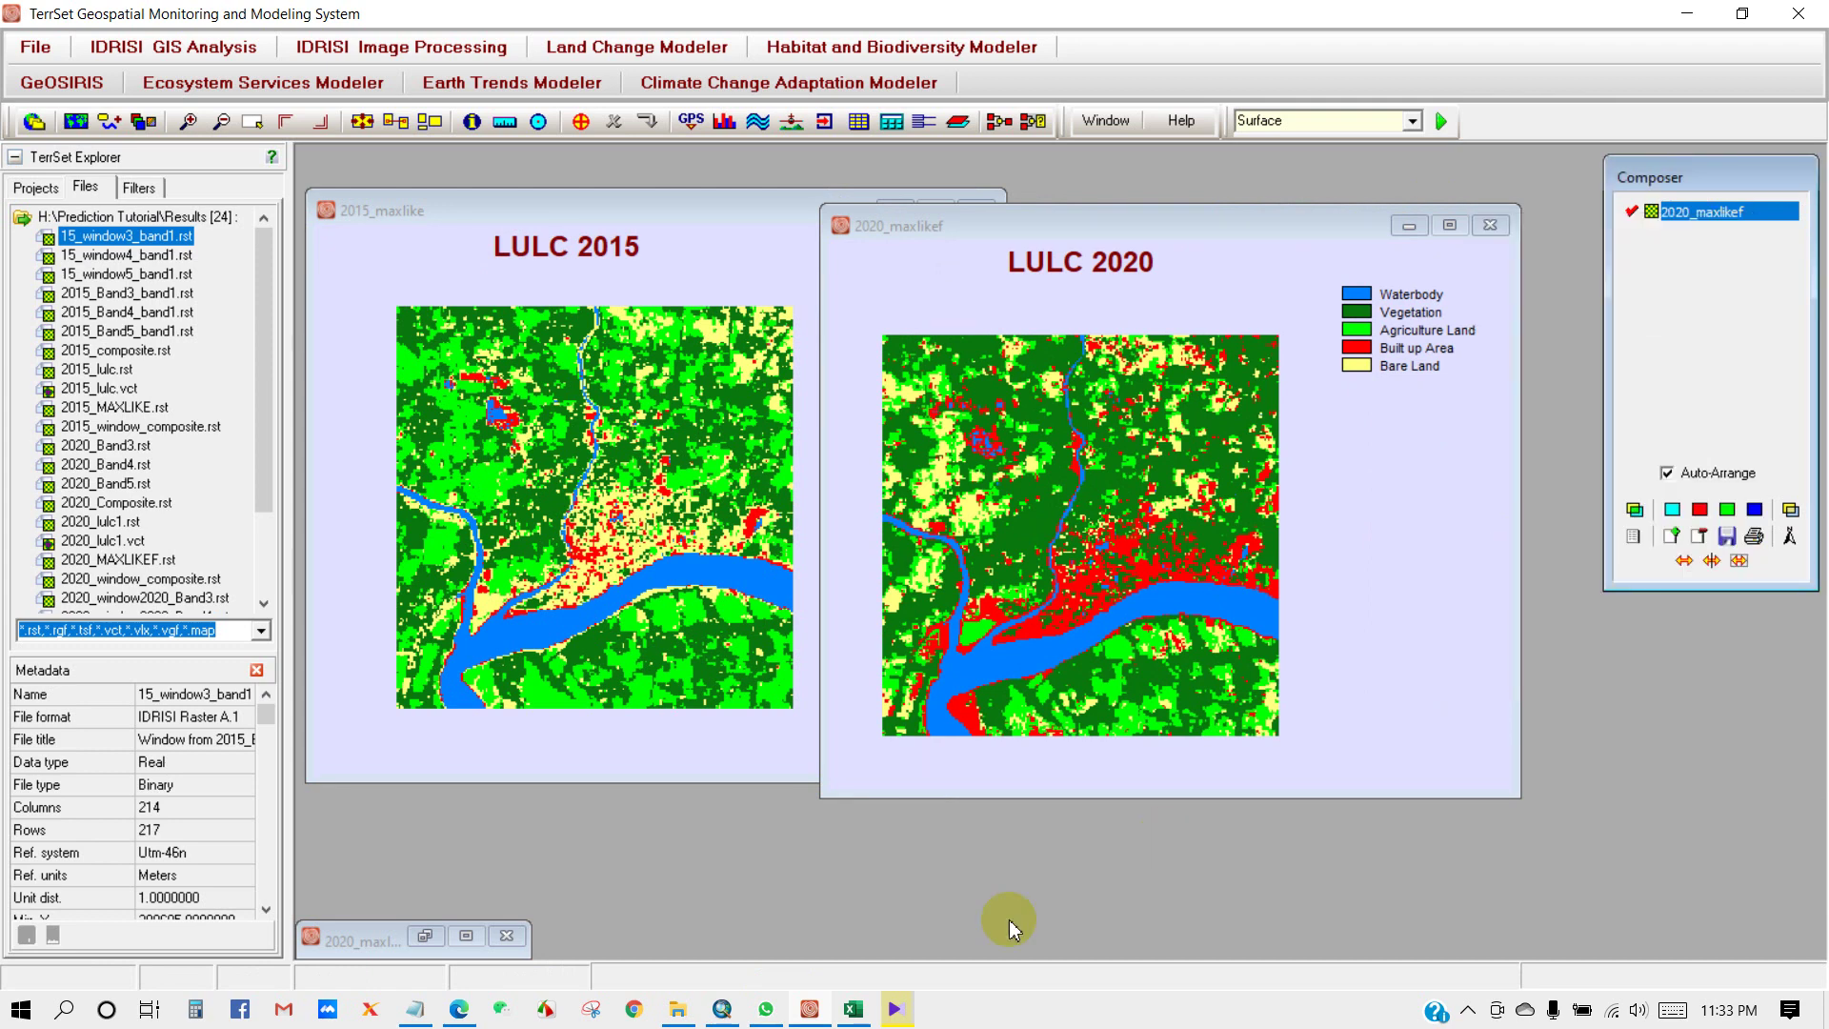
{"action": "left_click", "coordinate": [721, 1010]}
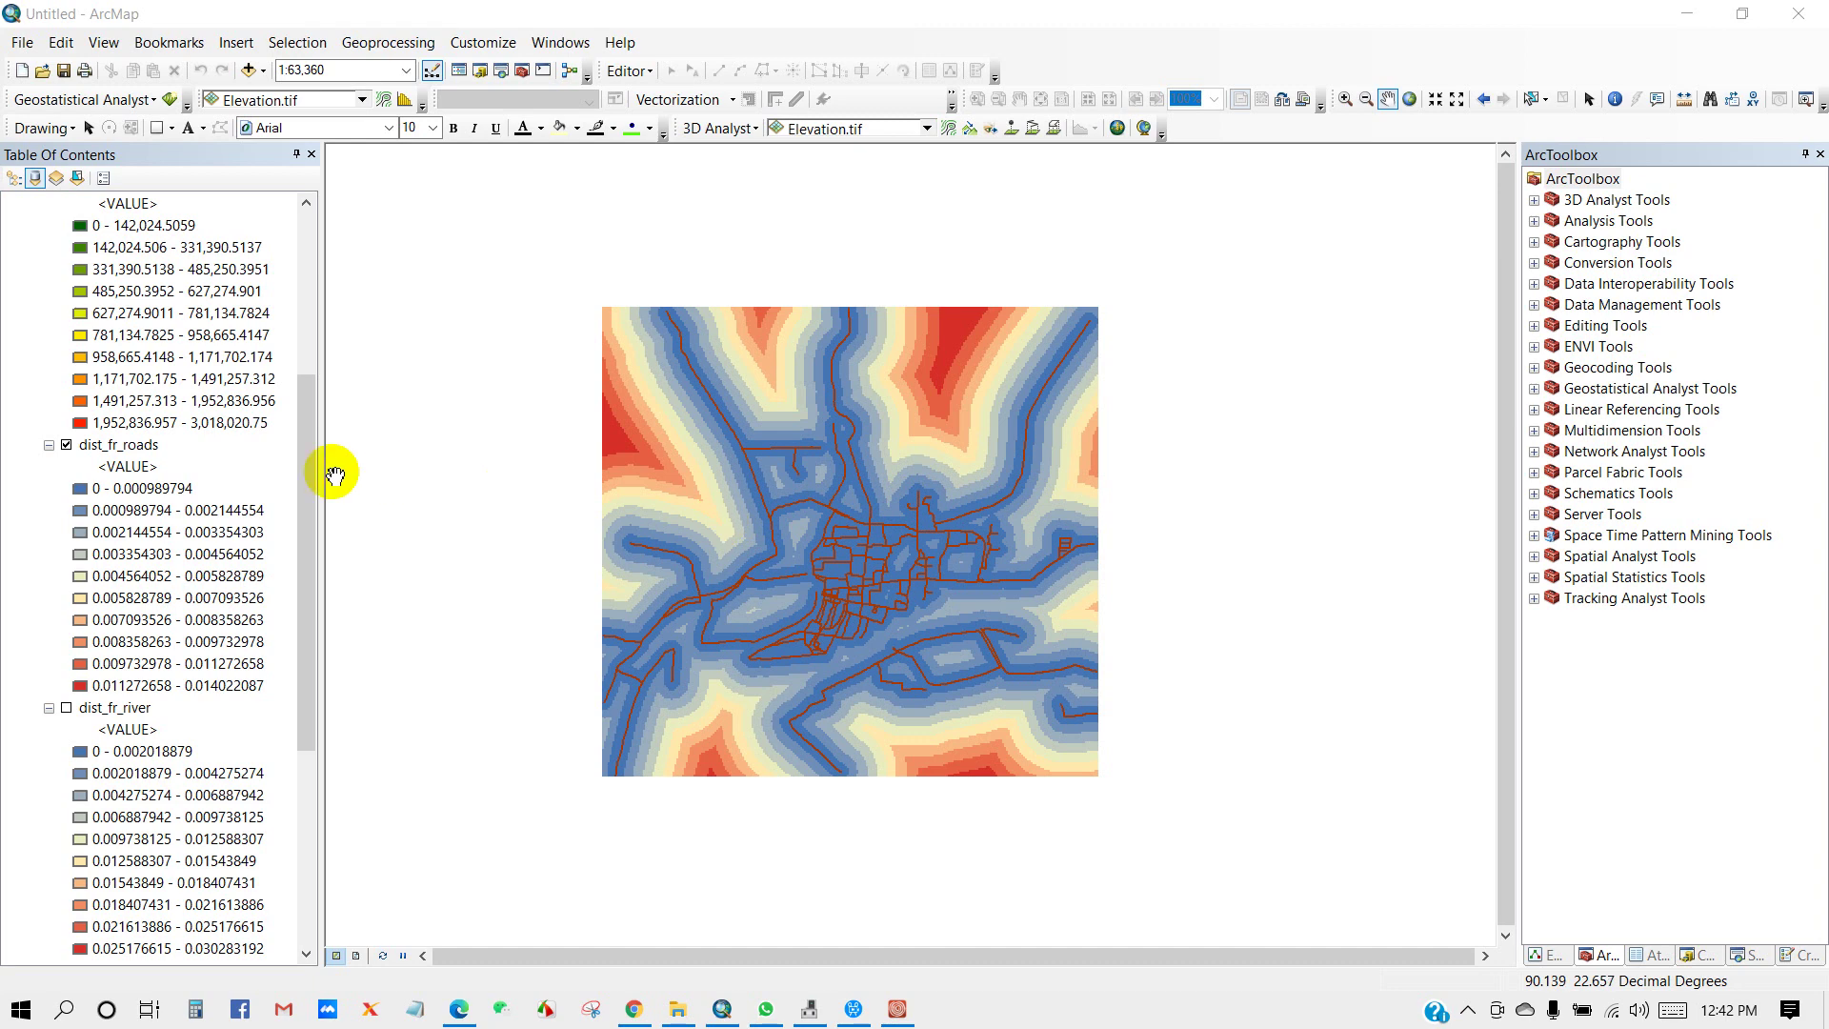
Step: Select the dist_fr_roads layer, glance at TerrSet, and bring up ArcMap's tool search
{"action": "left_click", "coordinate": [122, 448]}
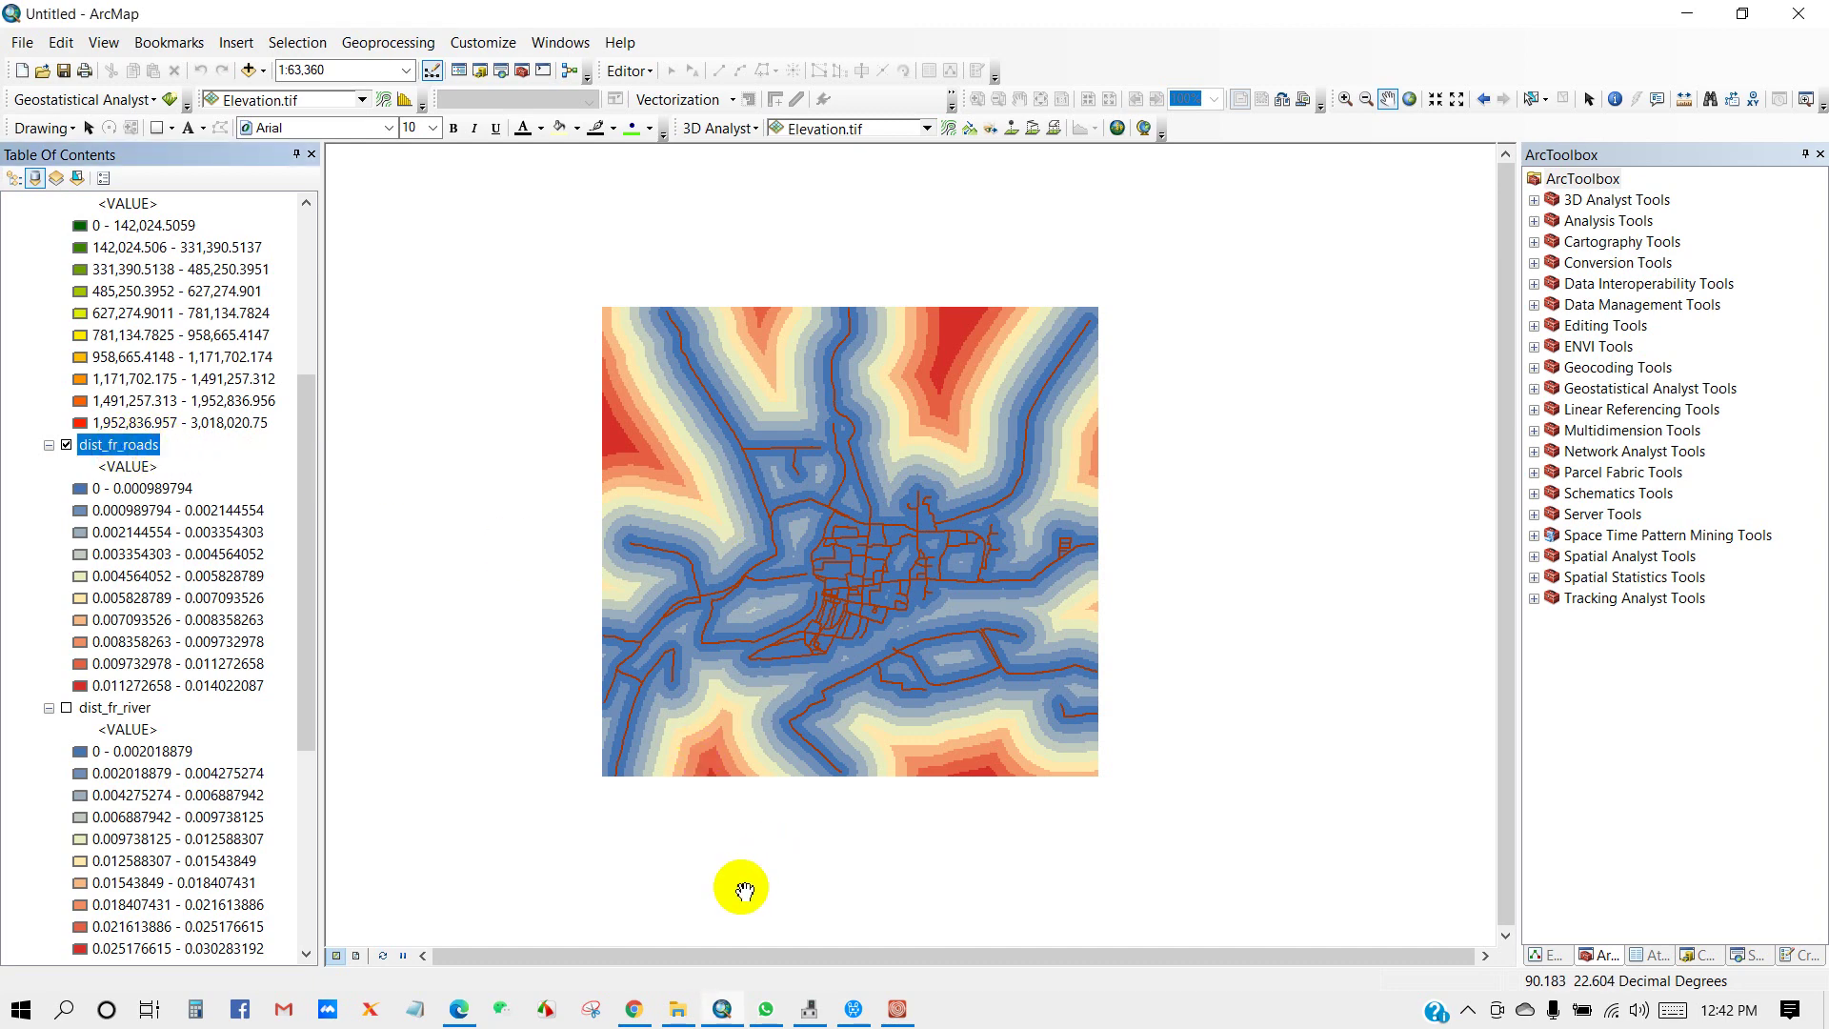
{"action": "left_click", "coordinate": [896, 1008]}
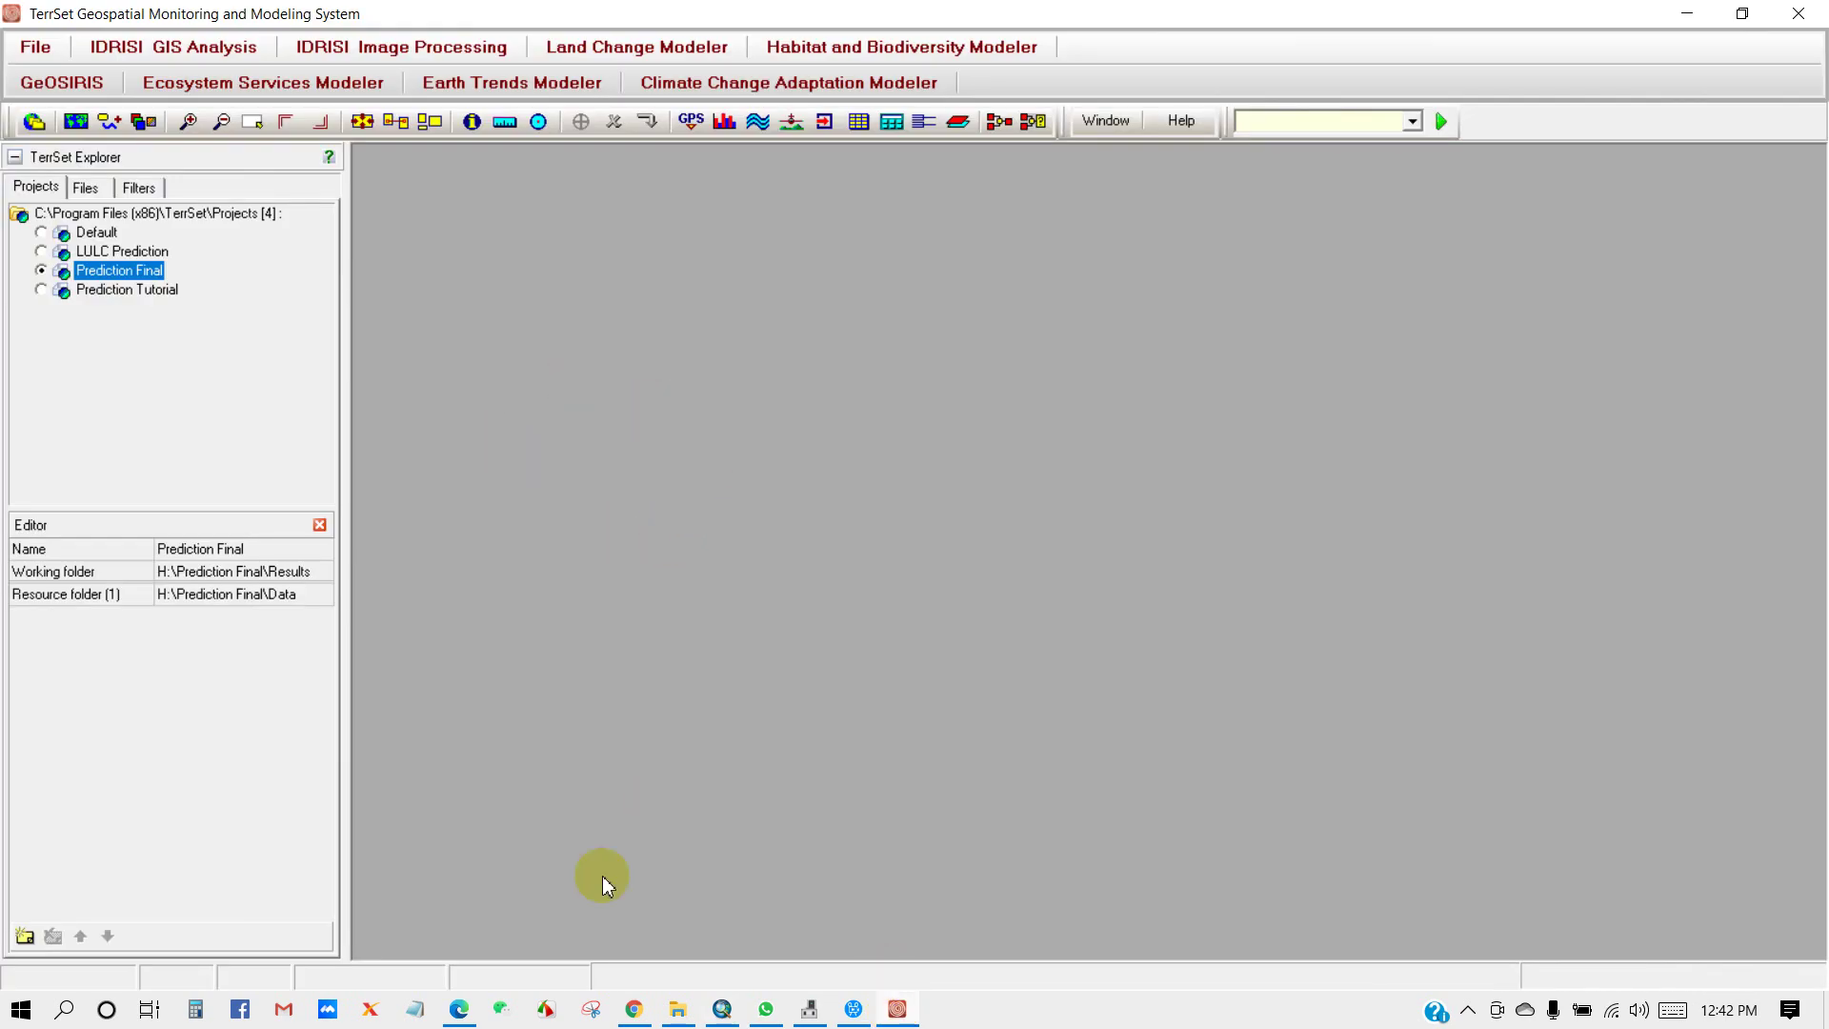
{"action": "left_click", "coordinate": [722, 1008]}
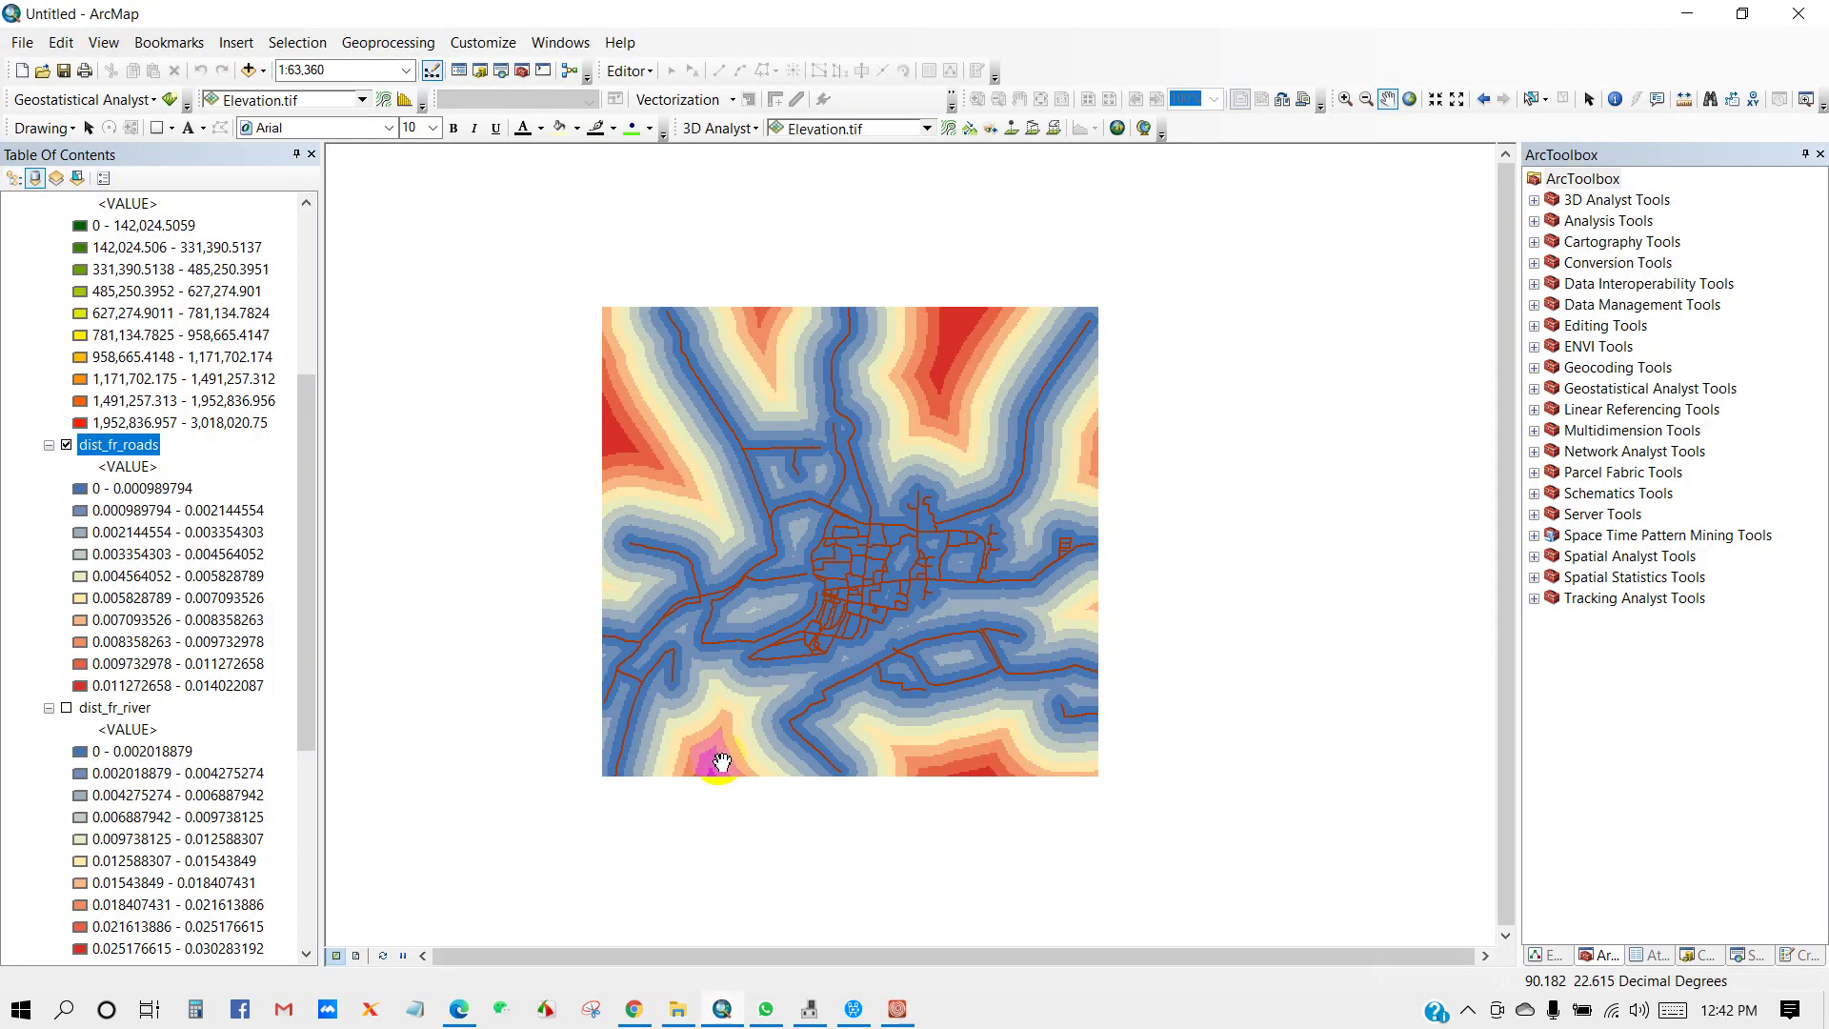
{"action": "left_click", "coordinate": [1750, 956]}
Step: Find the Raster to ASCII tool and set dist_fr_roads as its input raster
{"action": "double_click", "coordinate": [1620, 231]}
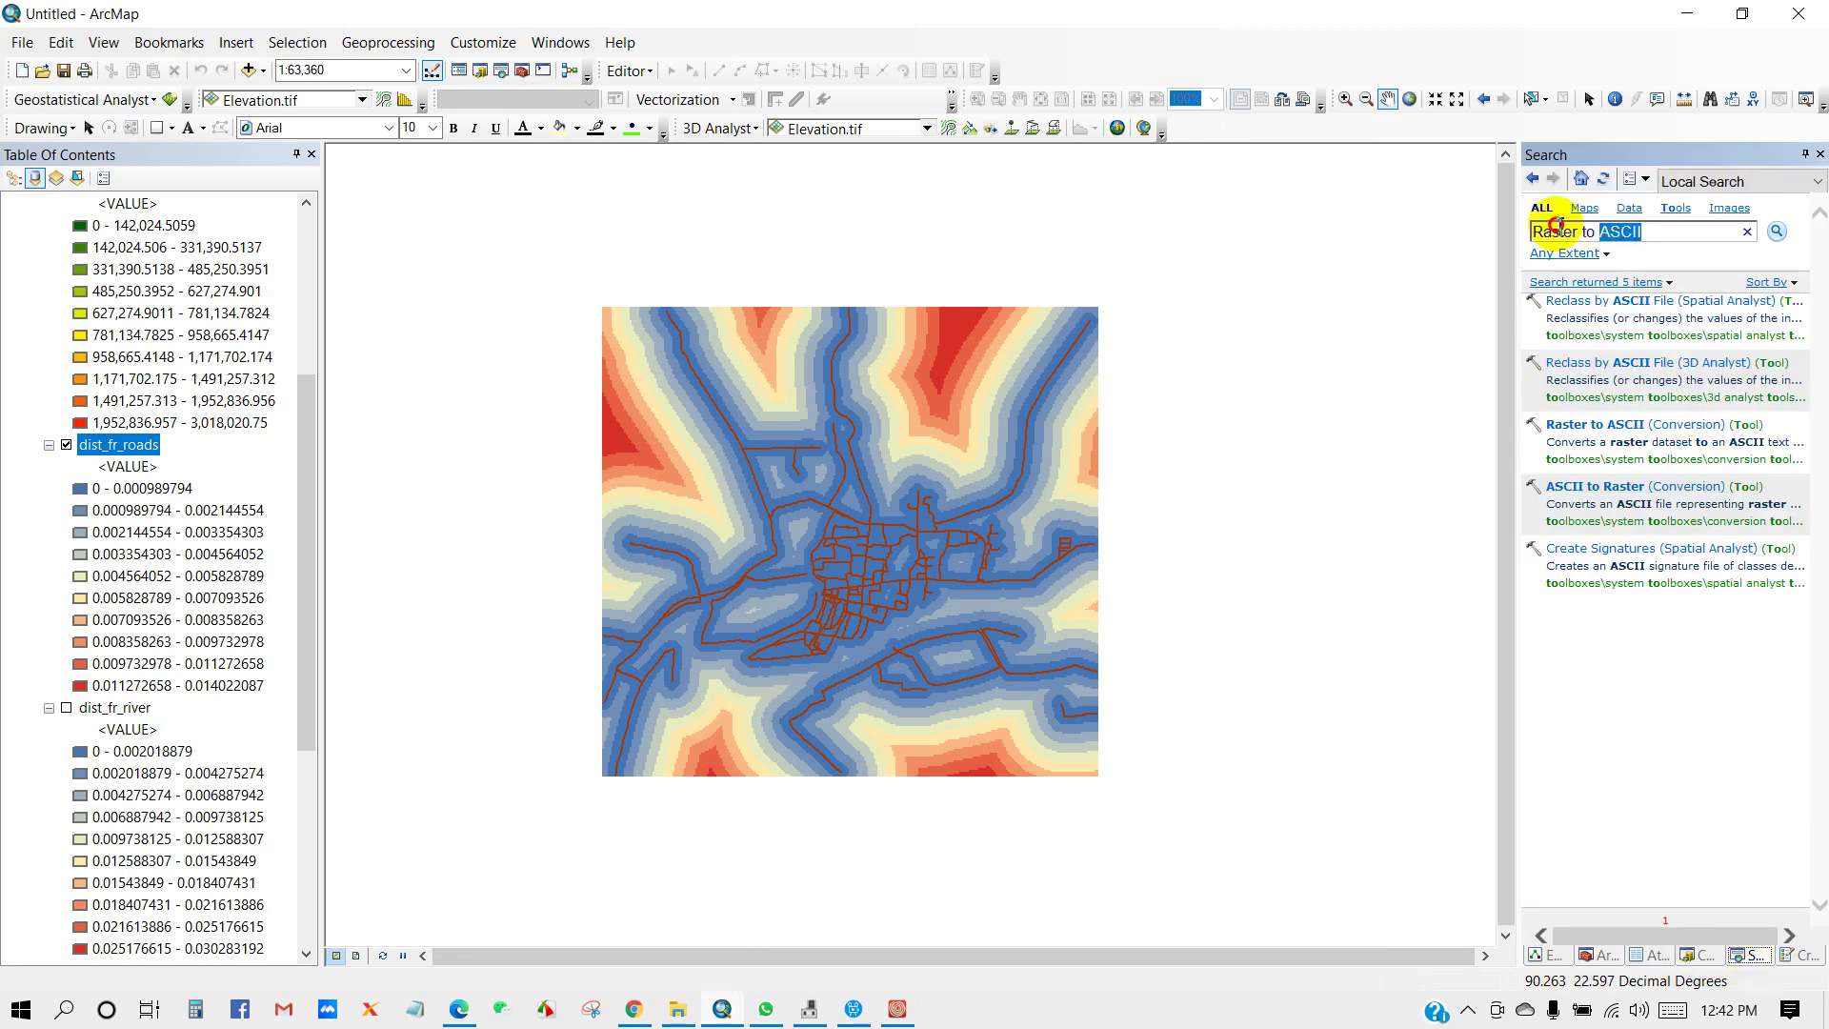
{"action": "left_click", "coordinate": [1778, 232]}
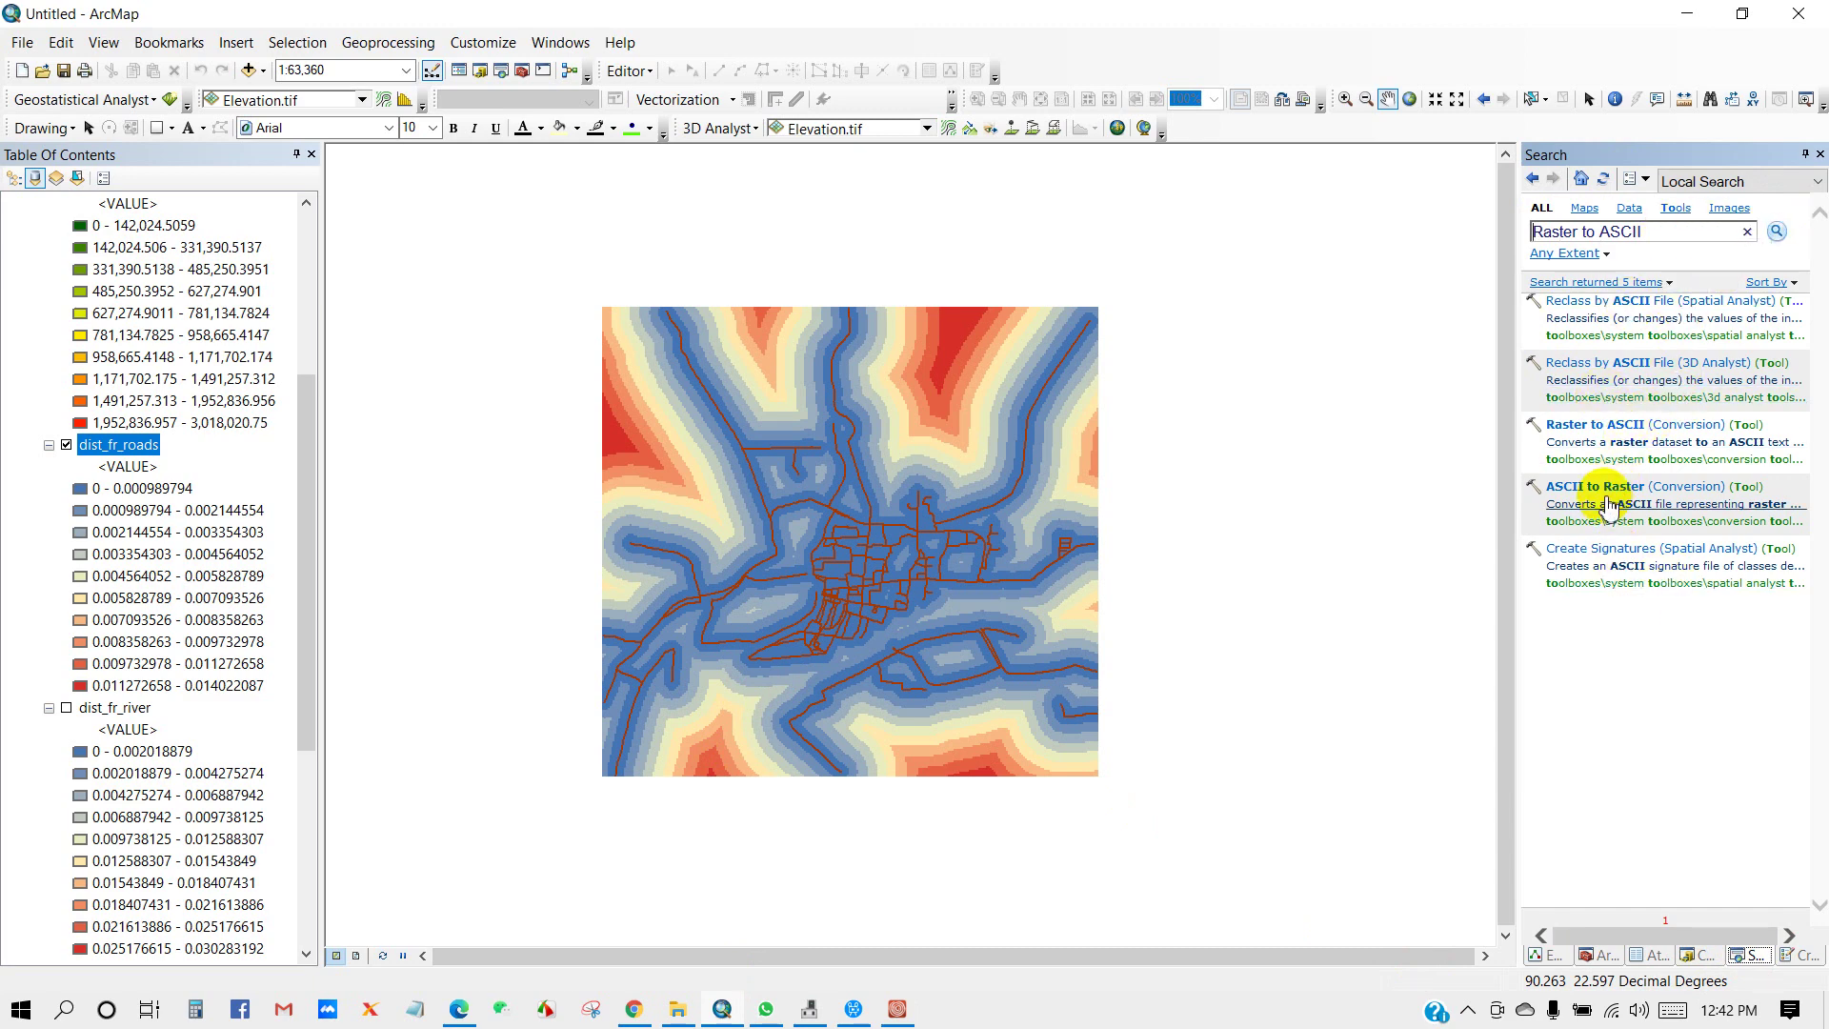
{"action": "left_click", "coordinate": [1636, 434]}
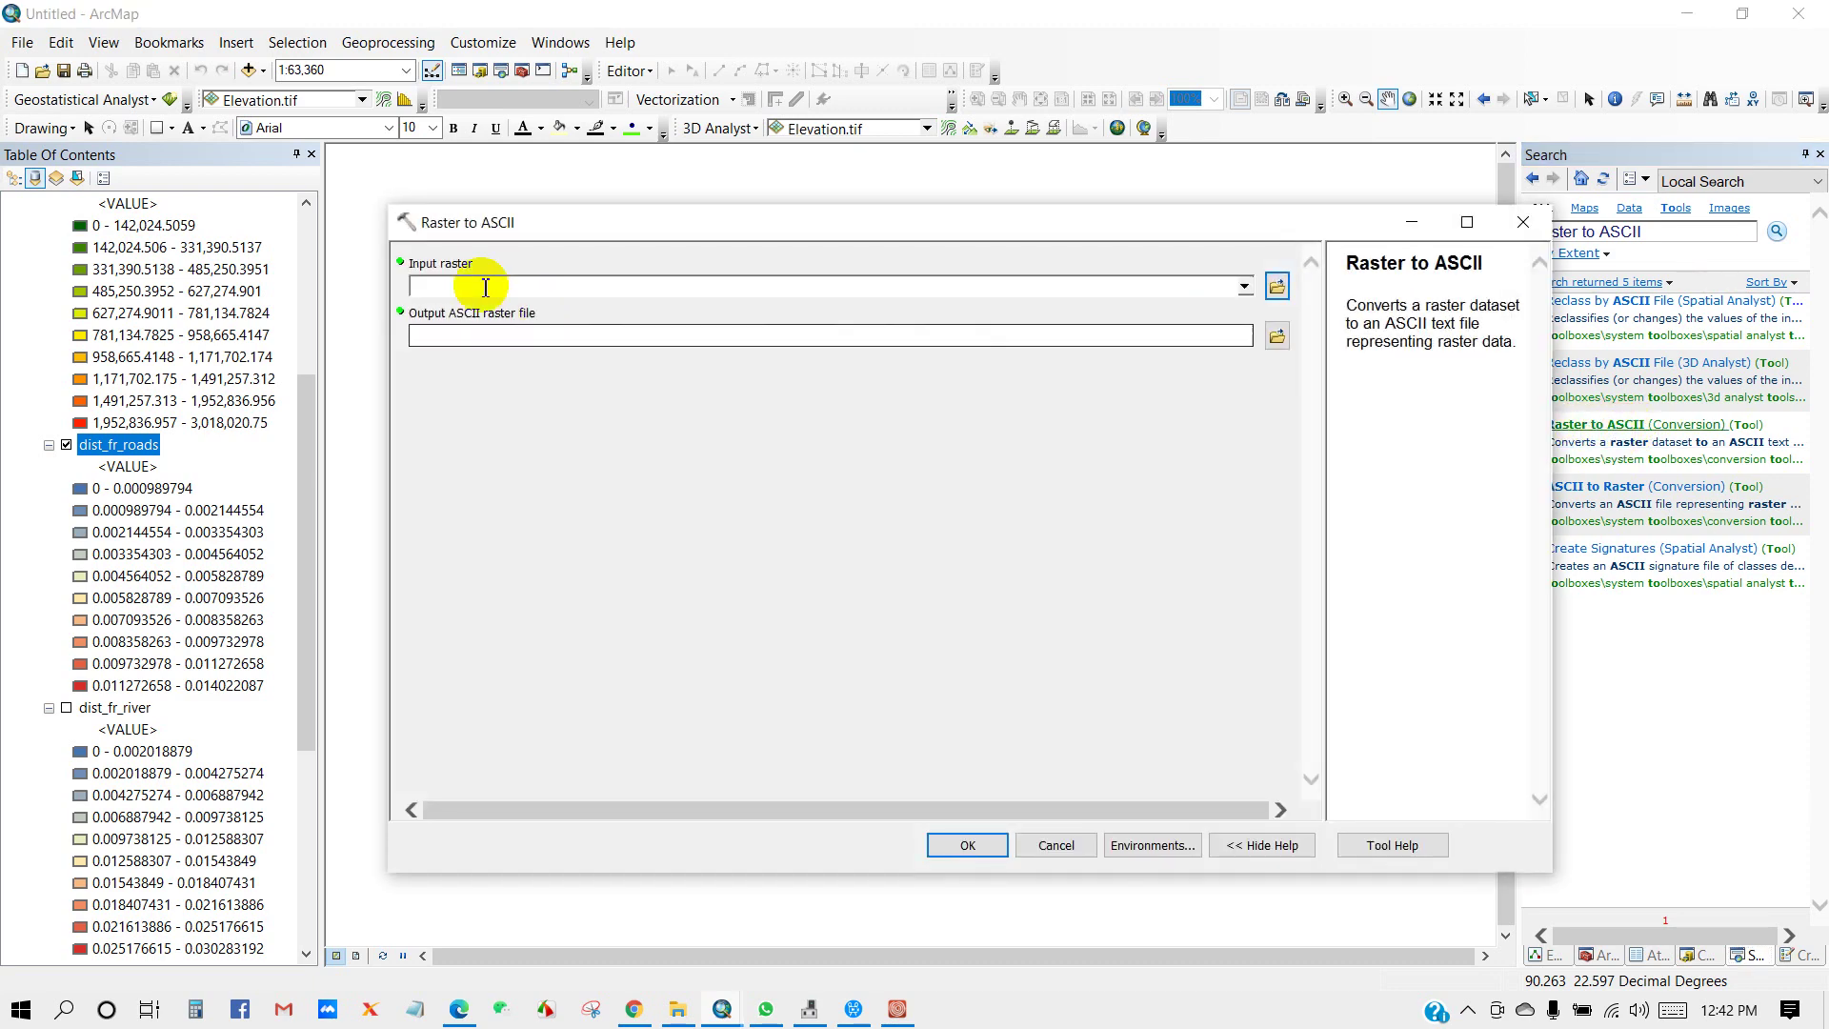
{"action": "left_click", "coordinate": [1246, 287]}
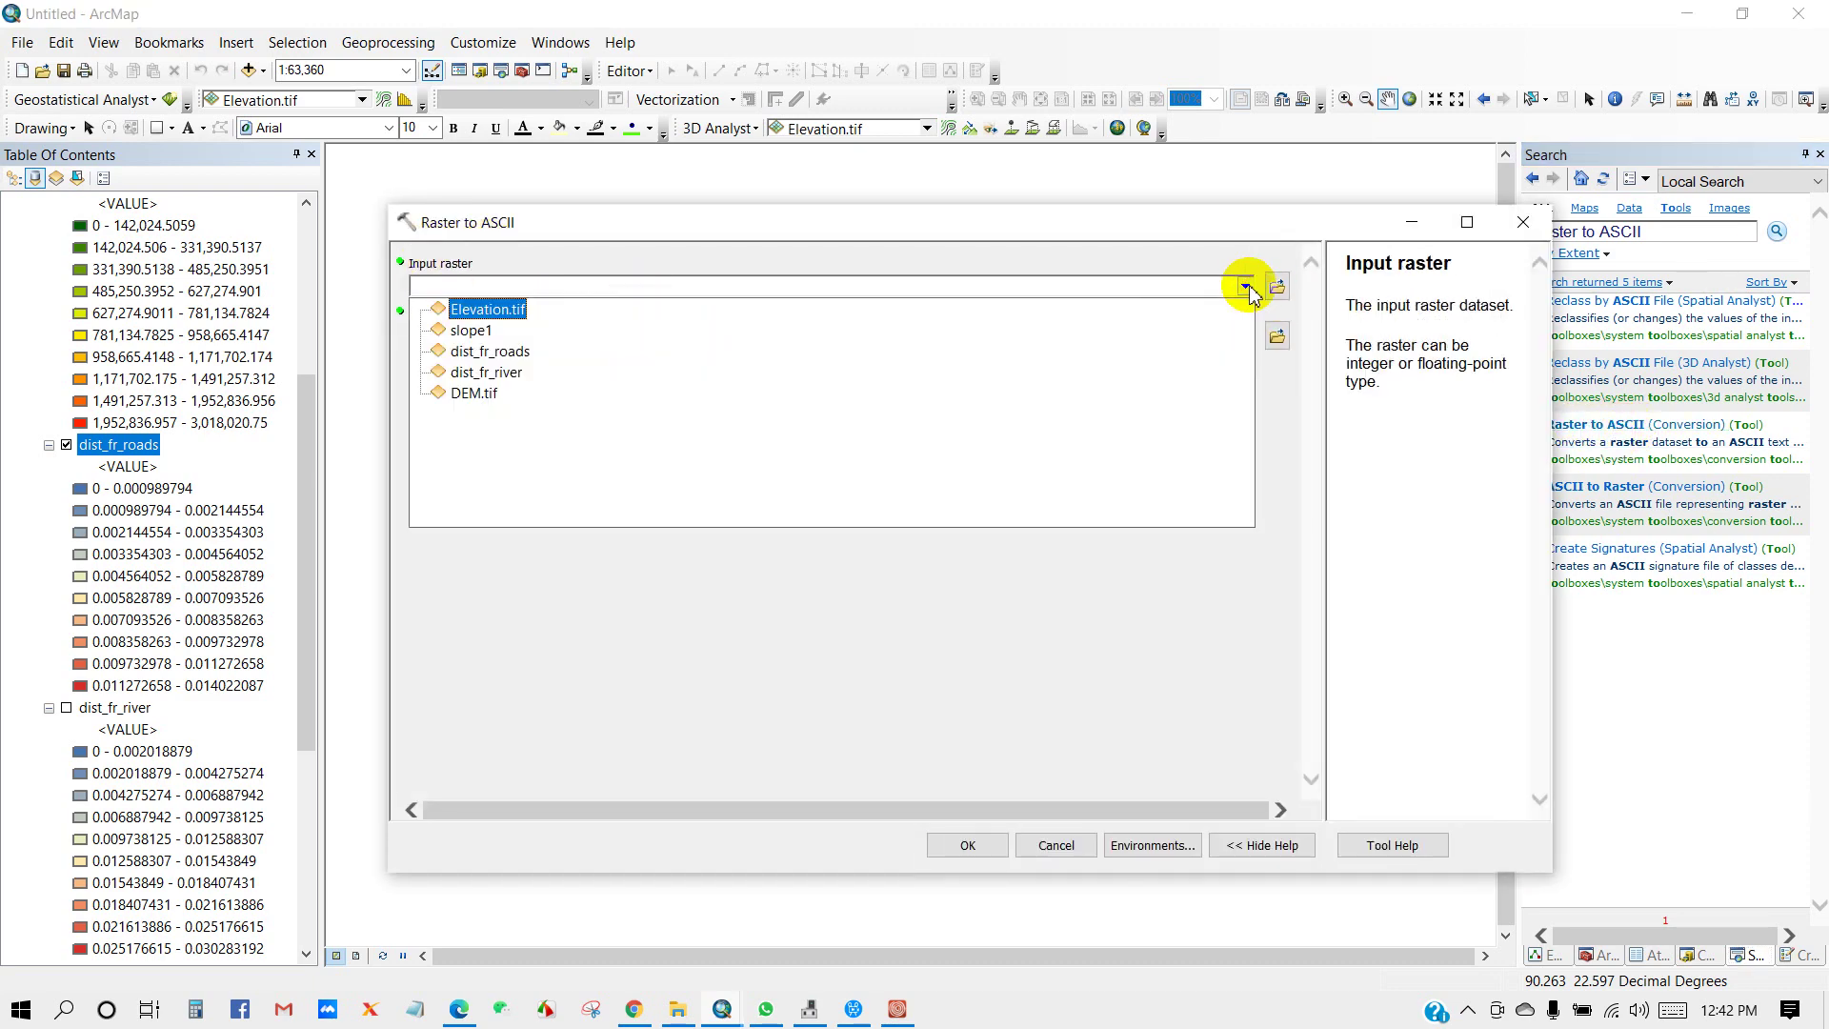
{"action": "left_click", "coordinate": [489, 351]}
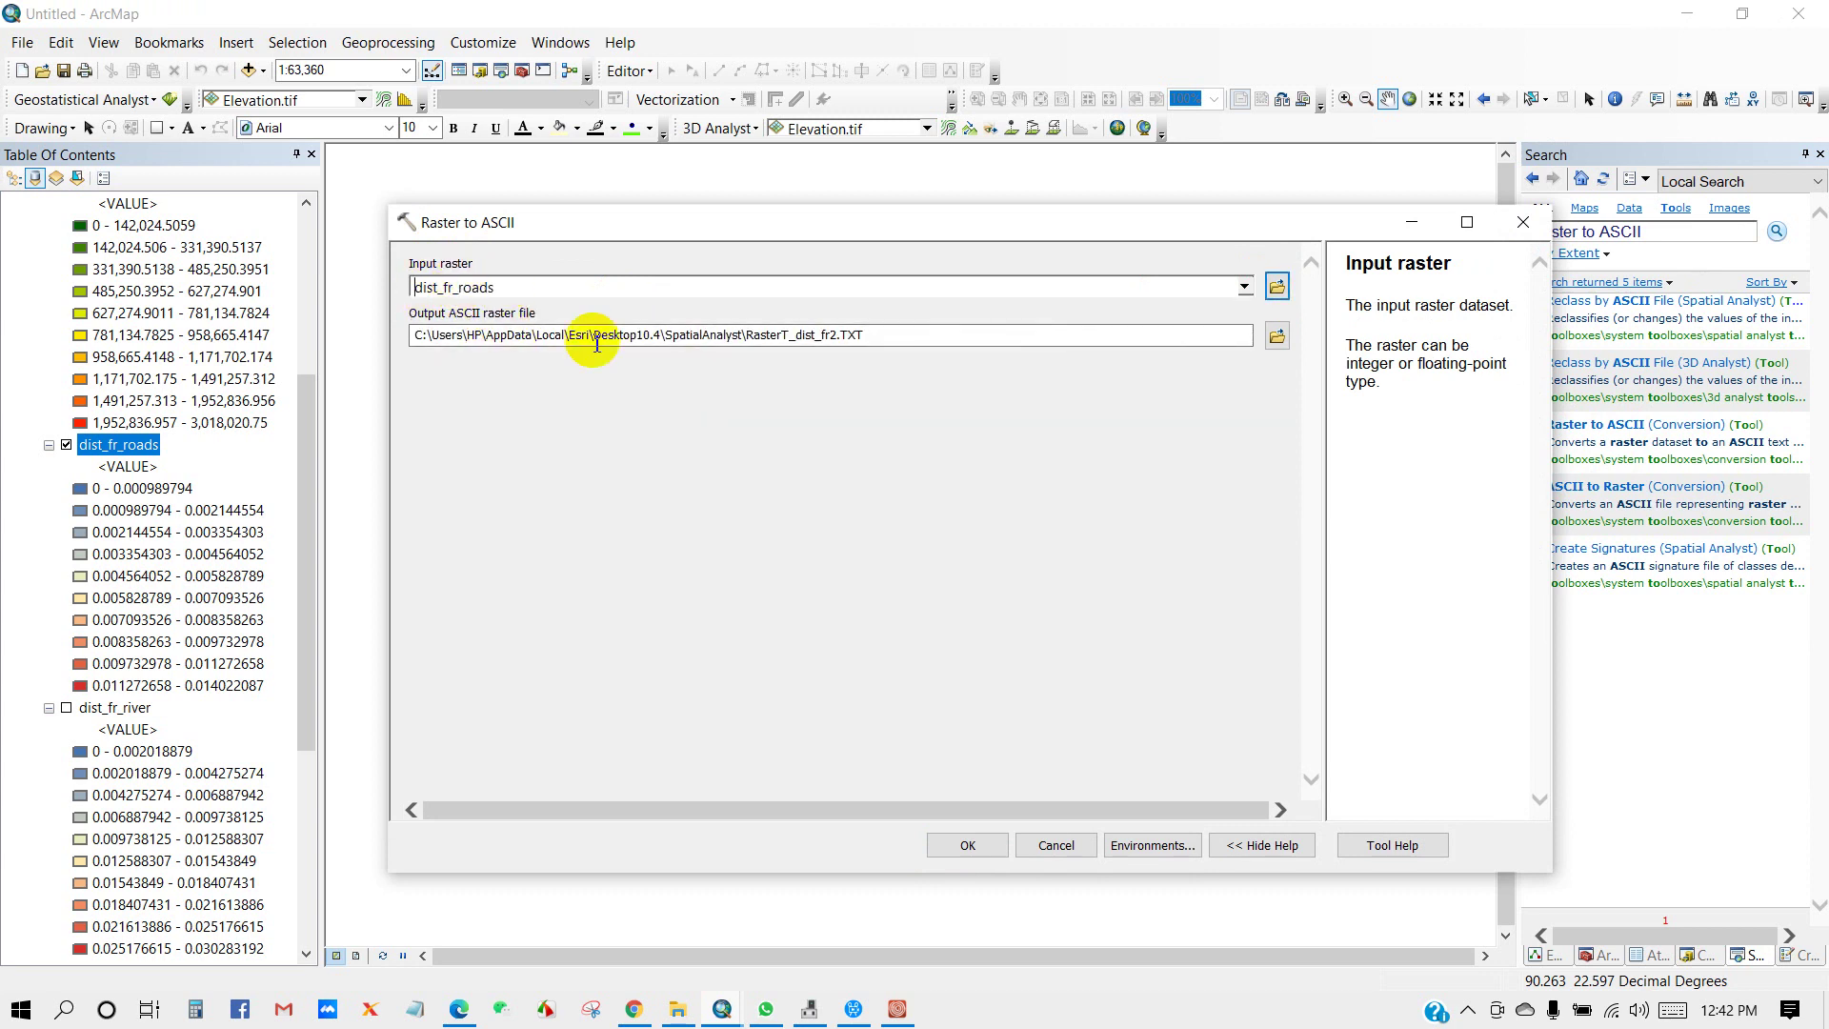
Step: Save the output as dist_fr_rds.TXT in Desktop\ASCII and run the conversion
{"action": "left_click", "coordinate": [1277, 335]}
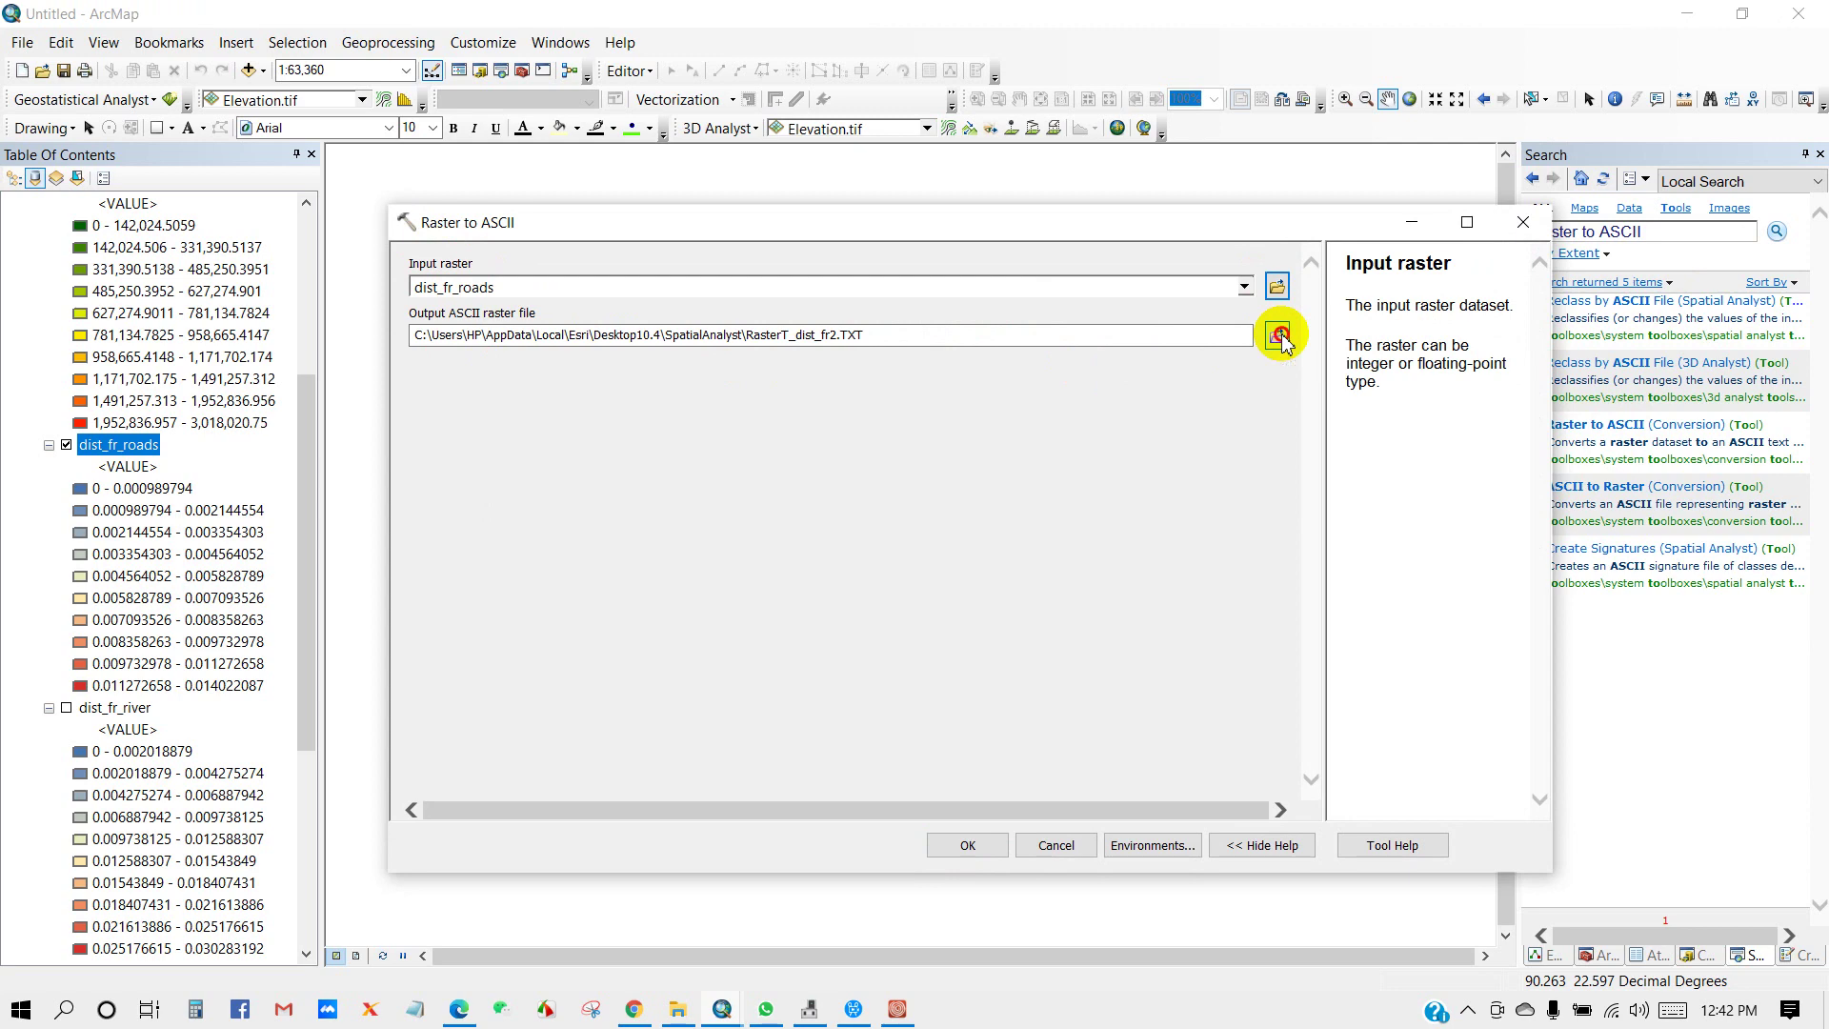
{"action": "left_click", "coordinate": [682, 476]}
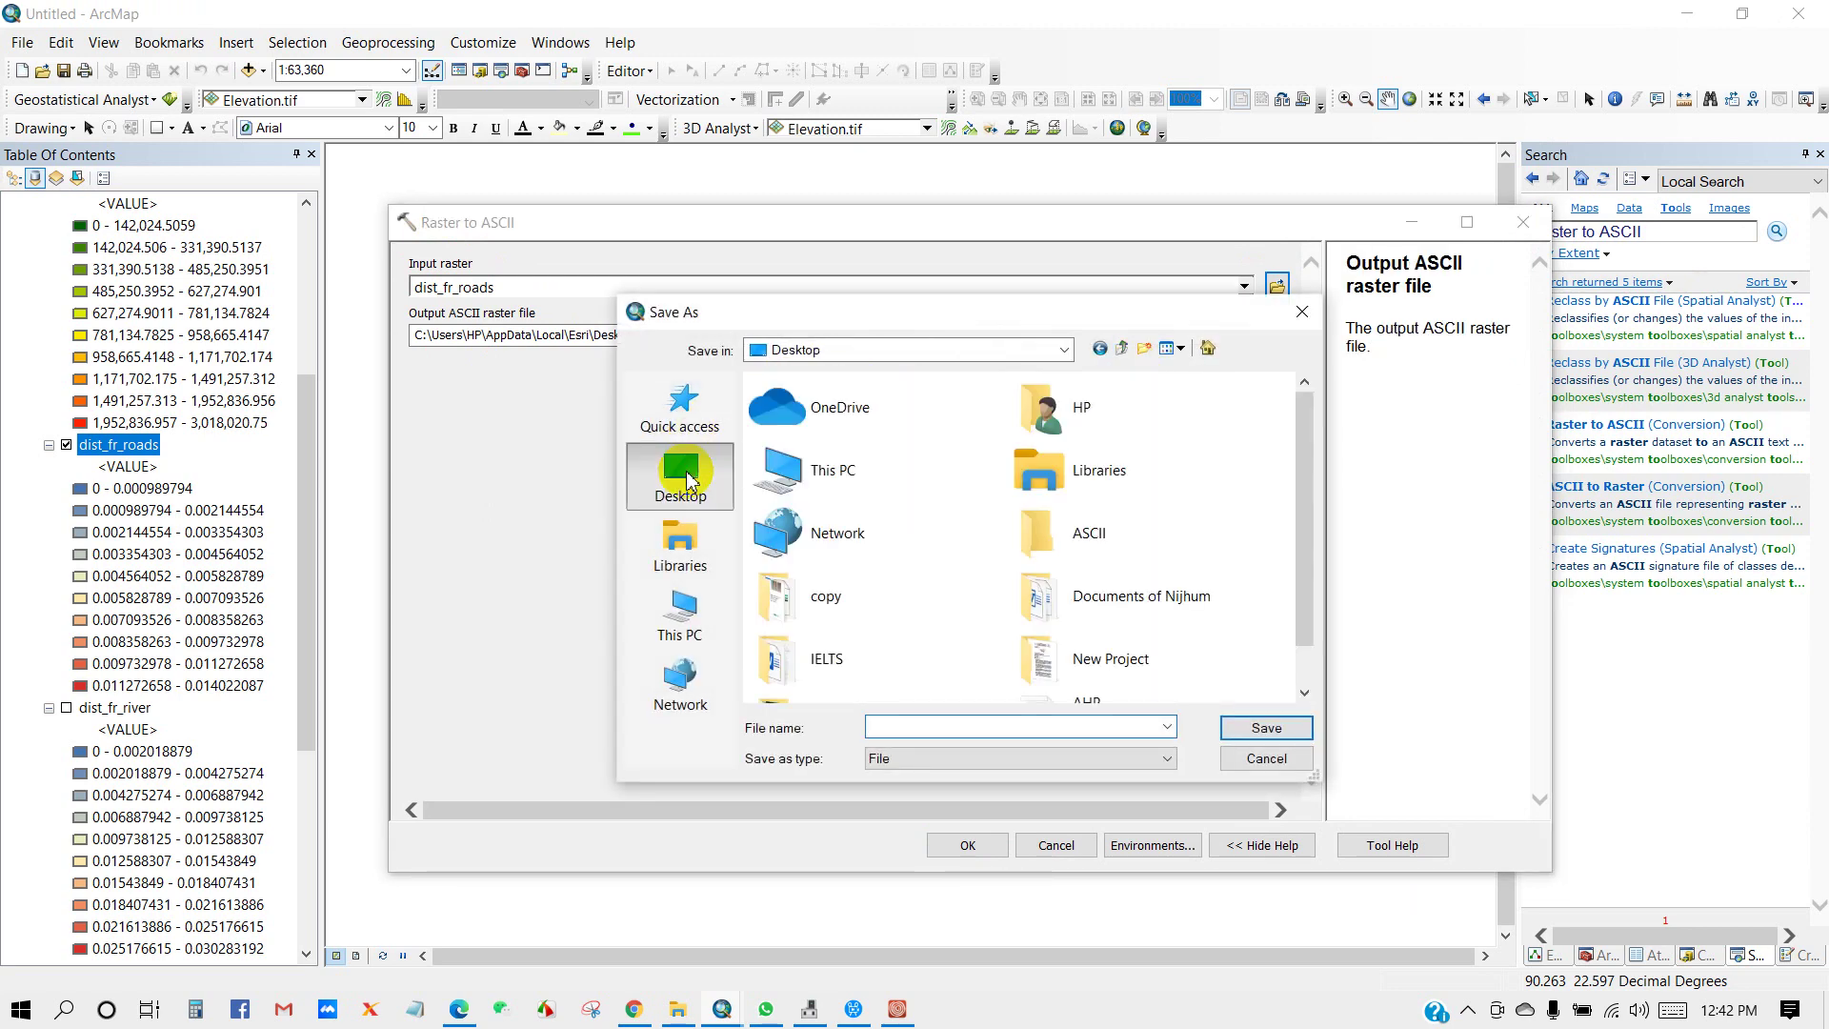
{"action": "double_click", "coordinate": [1086, 531]}
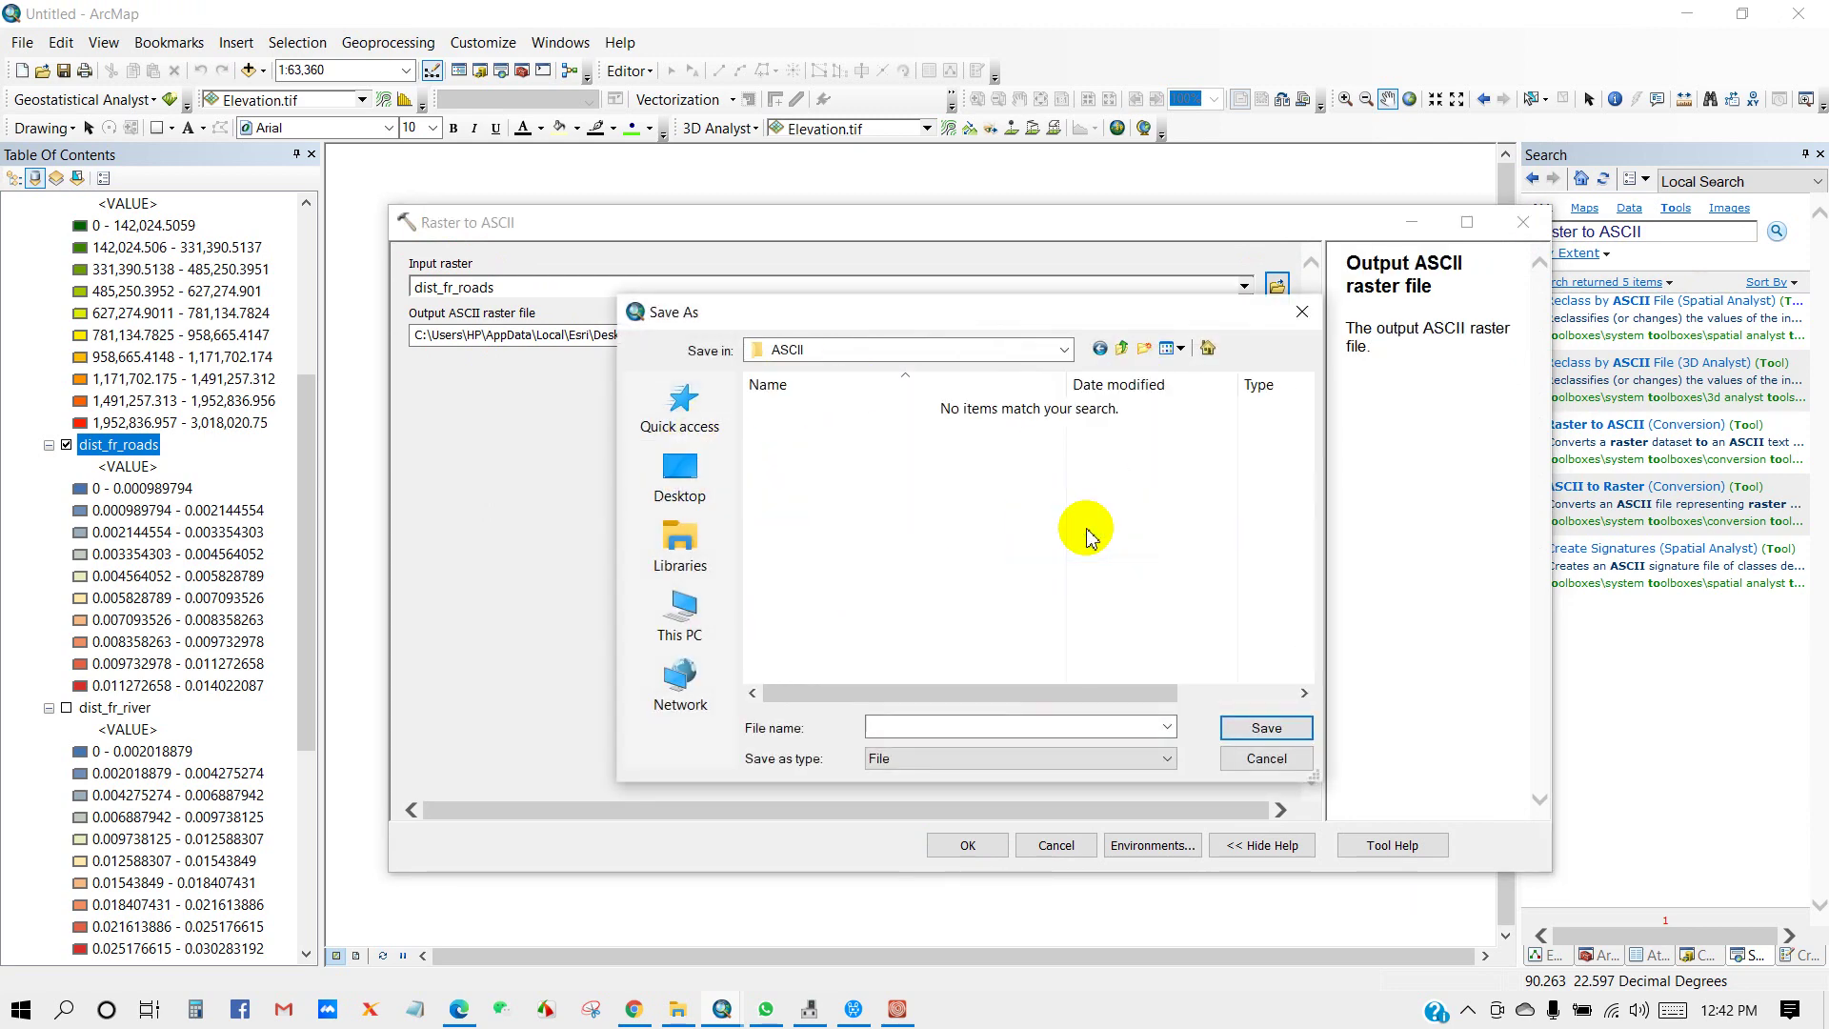
{"action": "left_click", "coordinate": [893, 728]}
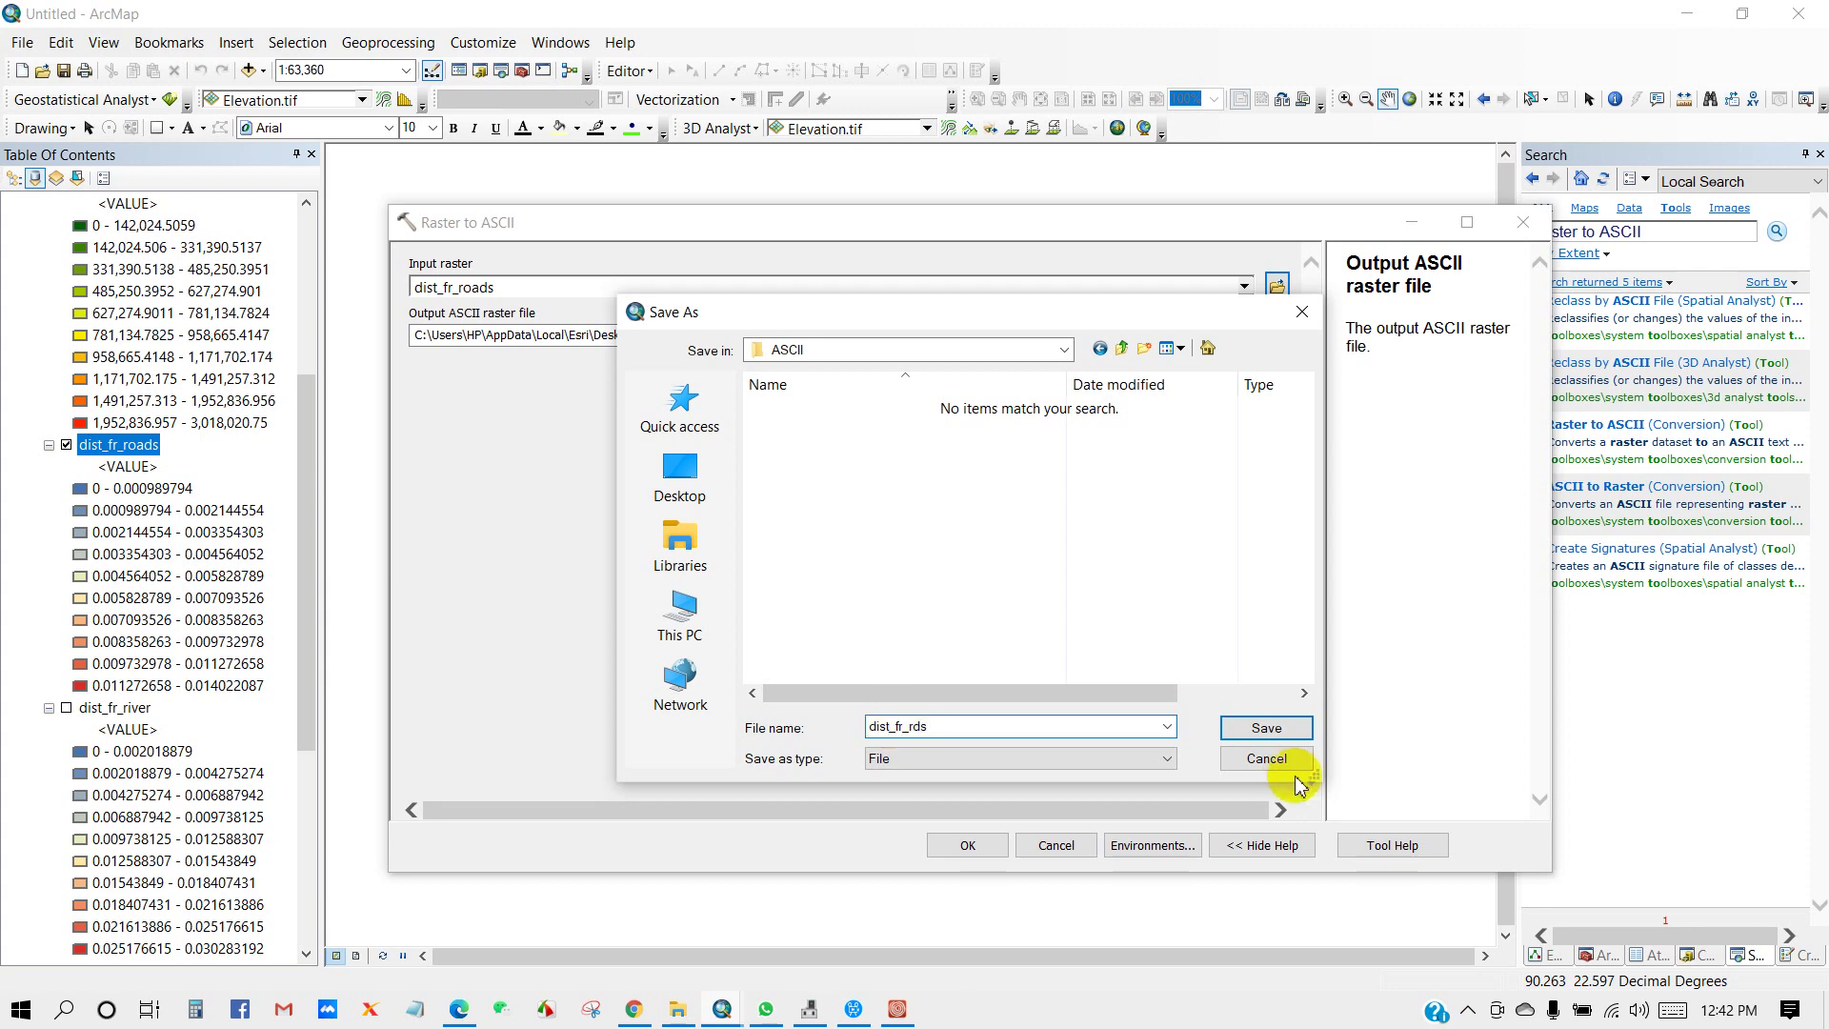
{"action": "left_click", "coordinate": [1244, 728]}
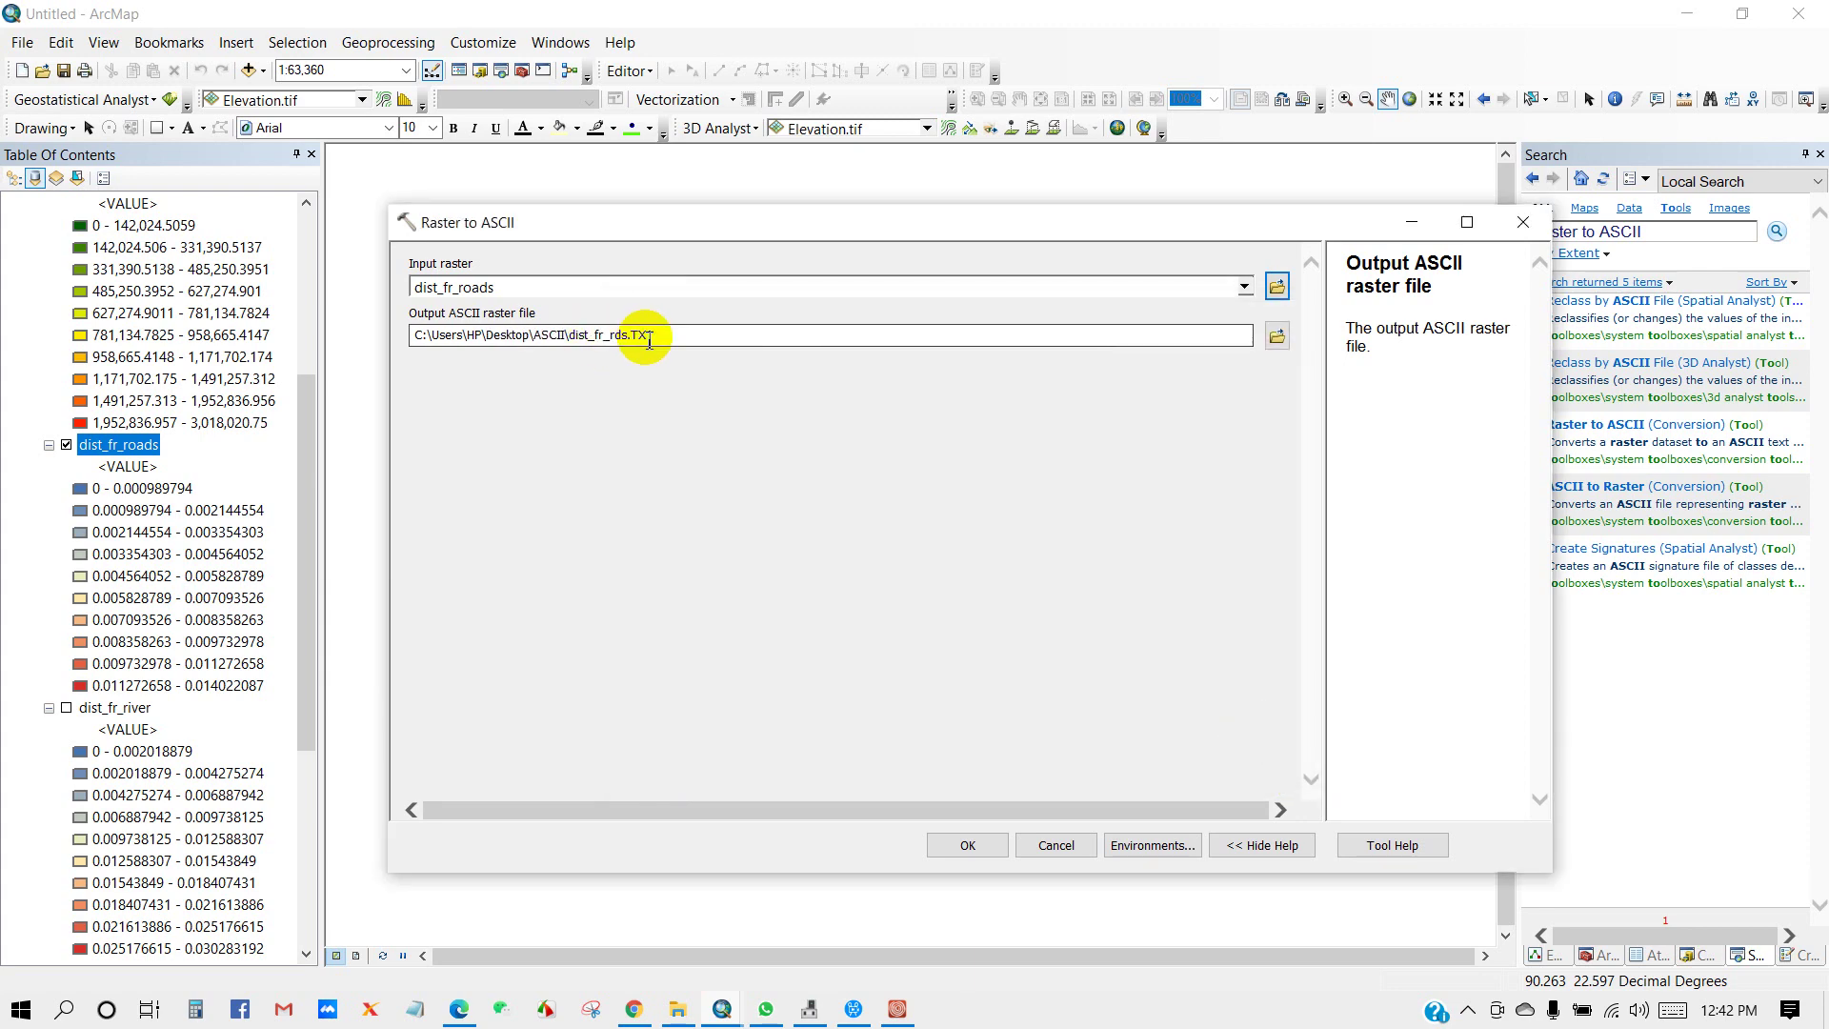
{"action": "left_click", "coordinate": [969, 845]}
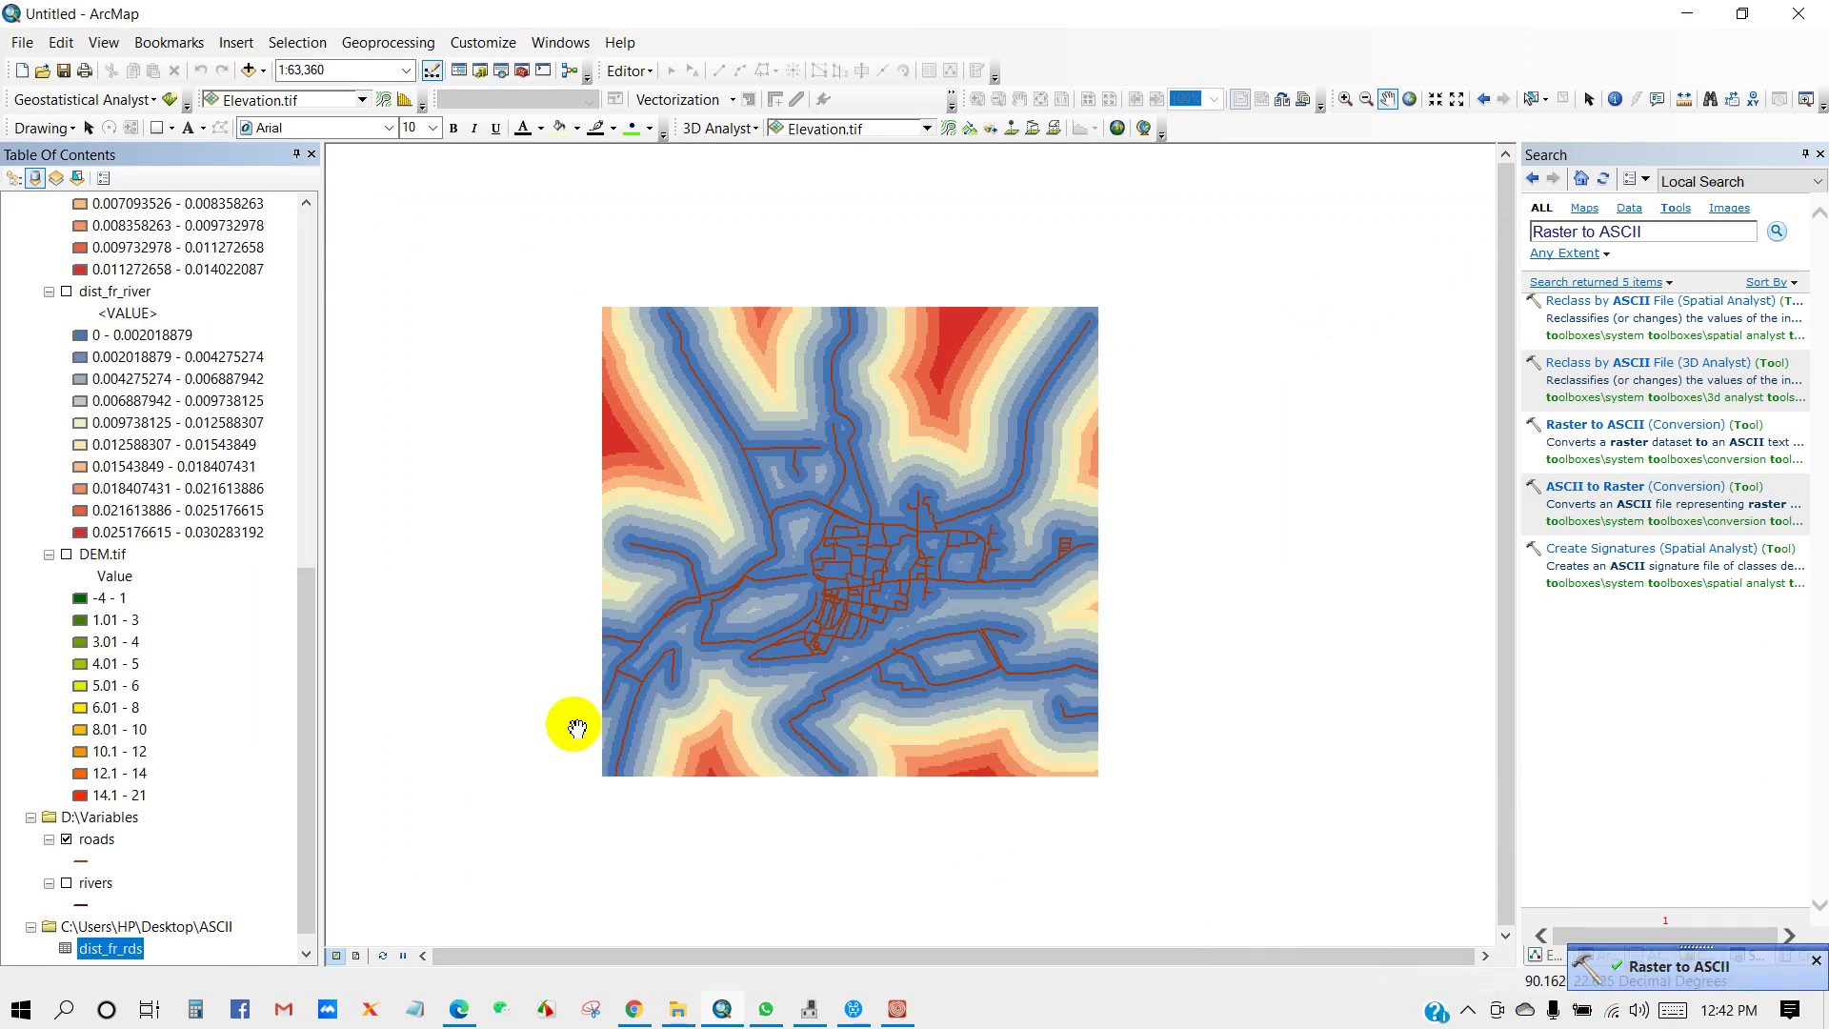
{"action": "scroll", "coordinate": [103, 805], "scroll_direction": "down", "scroll_amount": 1}
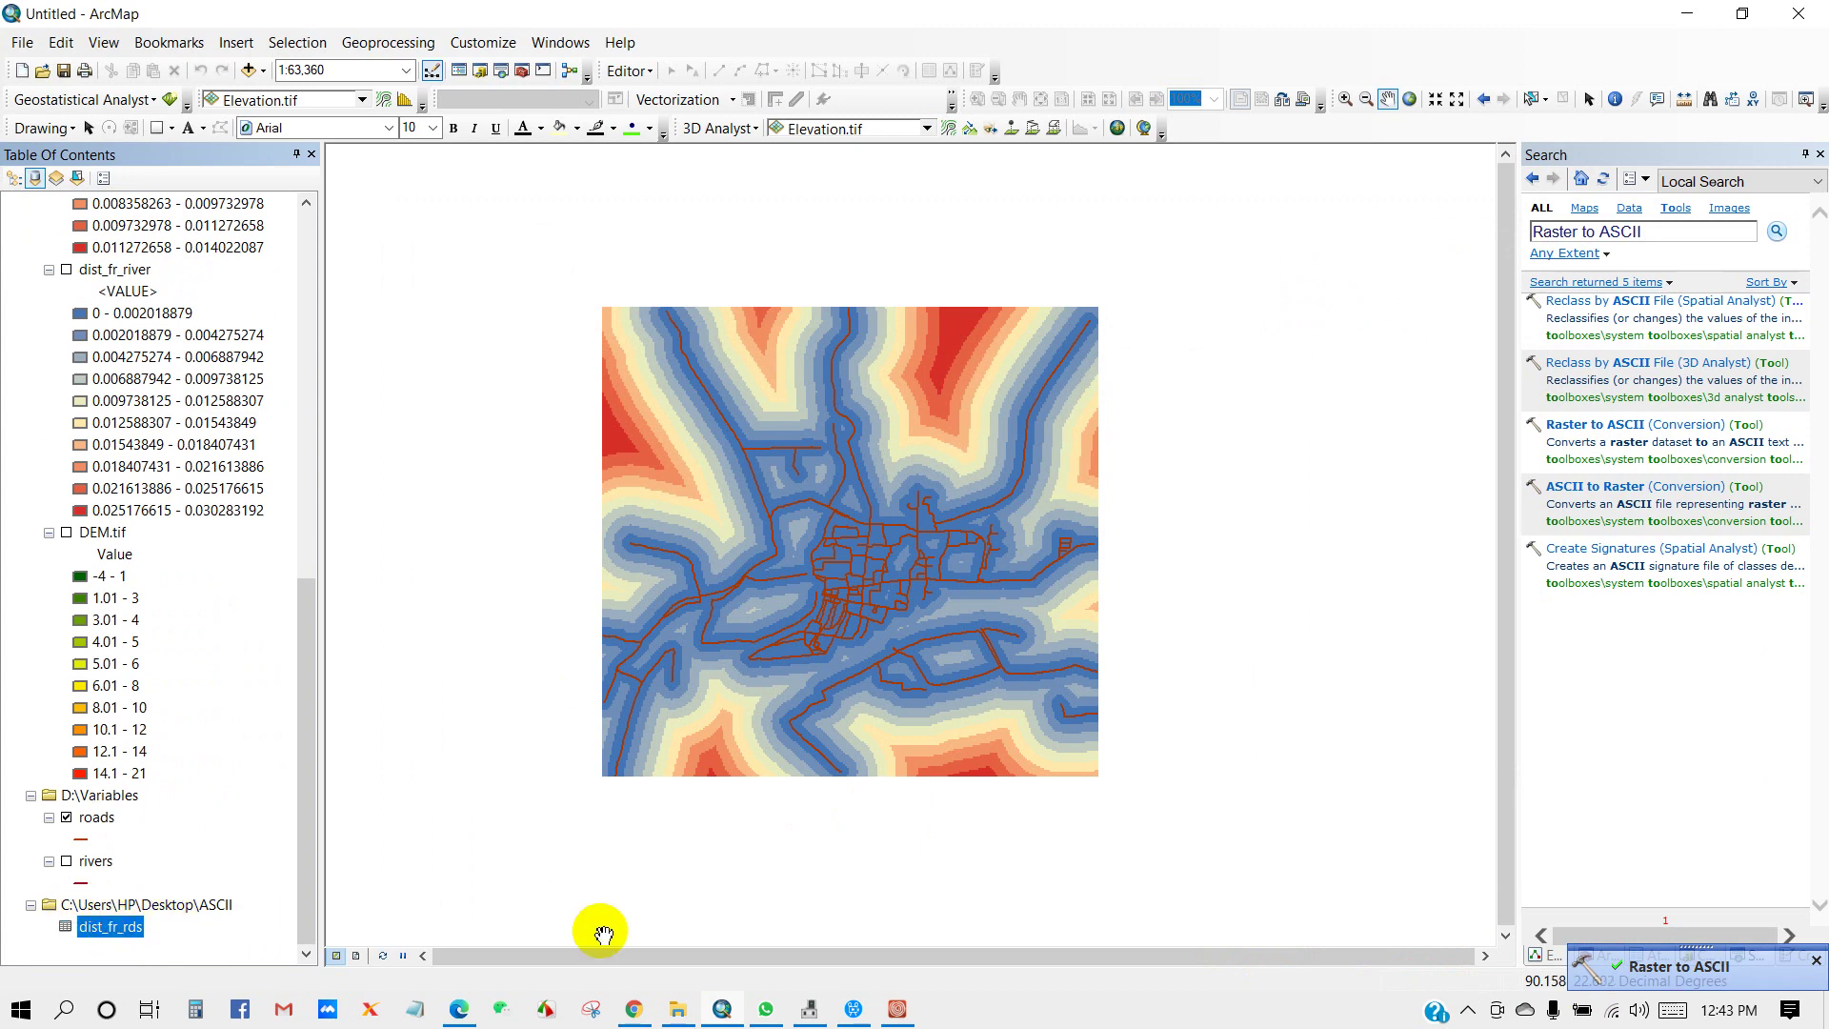
Step: Confirm the dist_fr_rds file exists in Desktop\ASCII, then bring TerrSet to the front
{"action": "left_click", "coordinate": [673, 1009]}
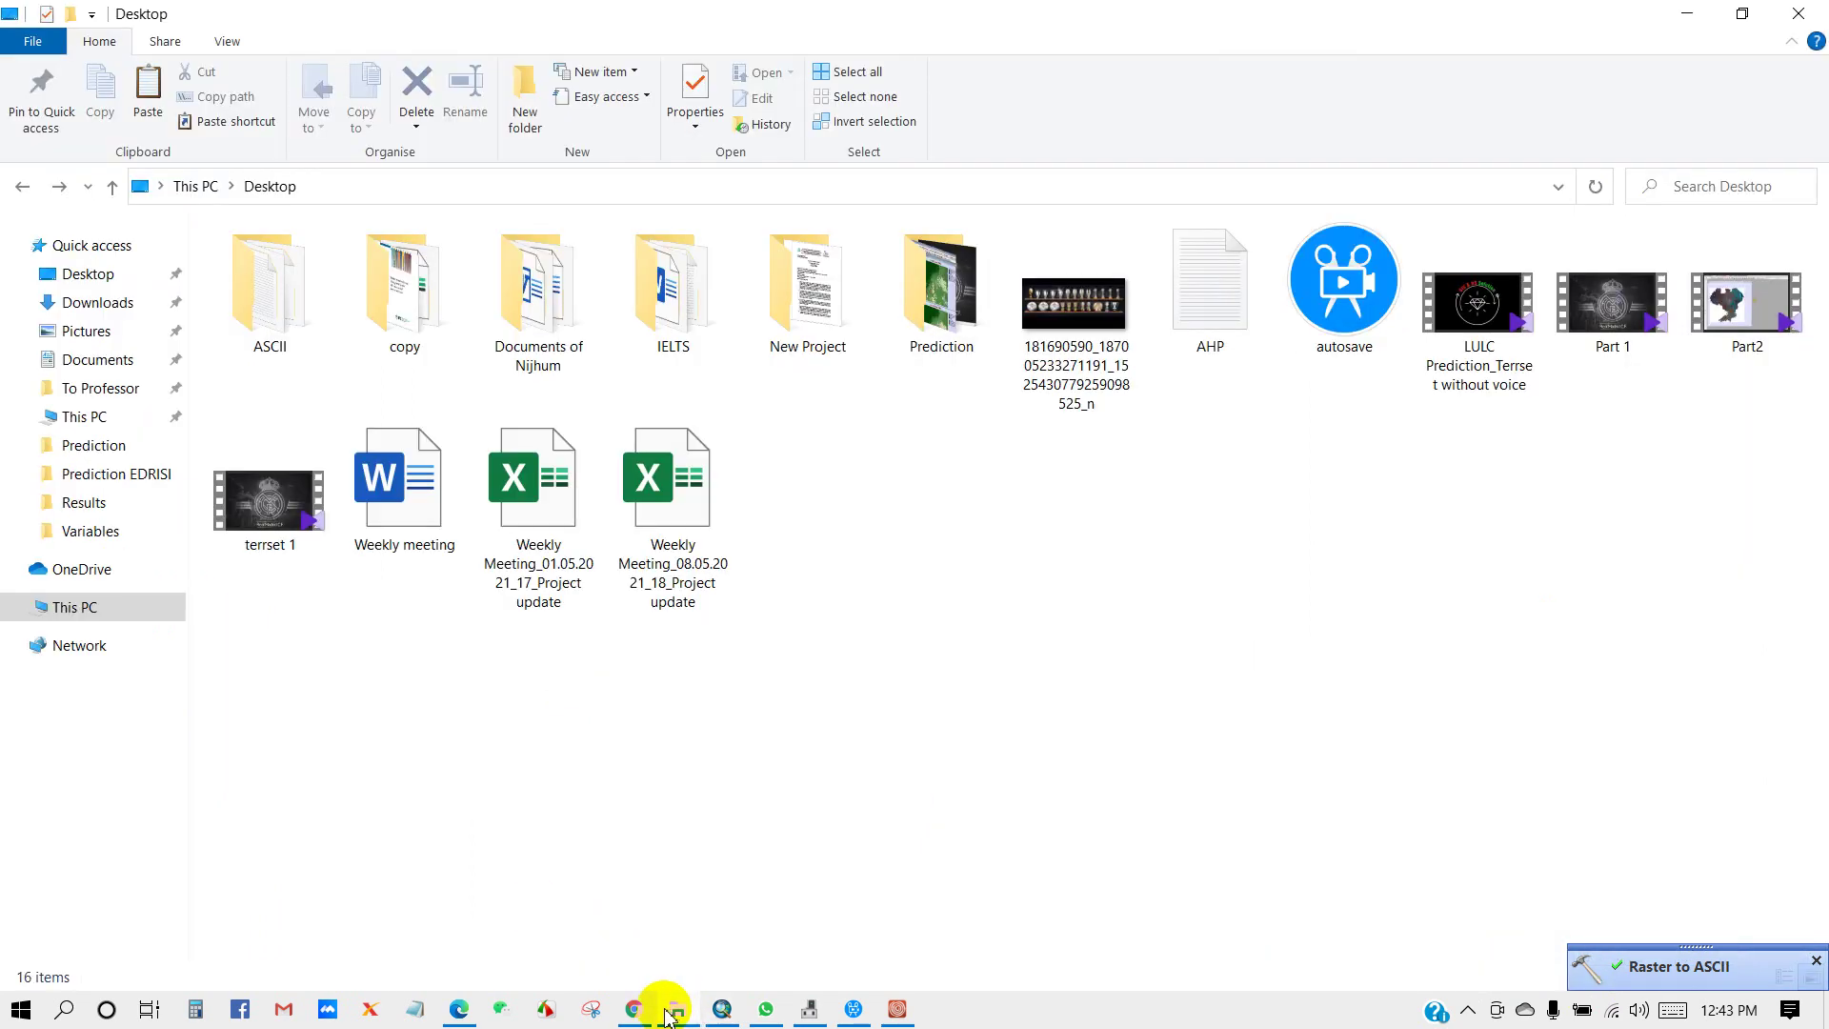
{"action": "left_click", "coordinate": [90, 276]}
{"action": "left_click", "coordinate": [257, 332]}
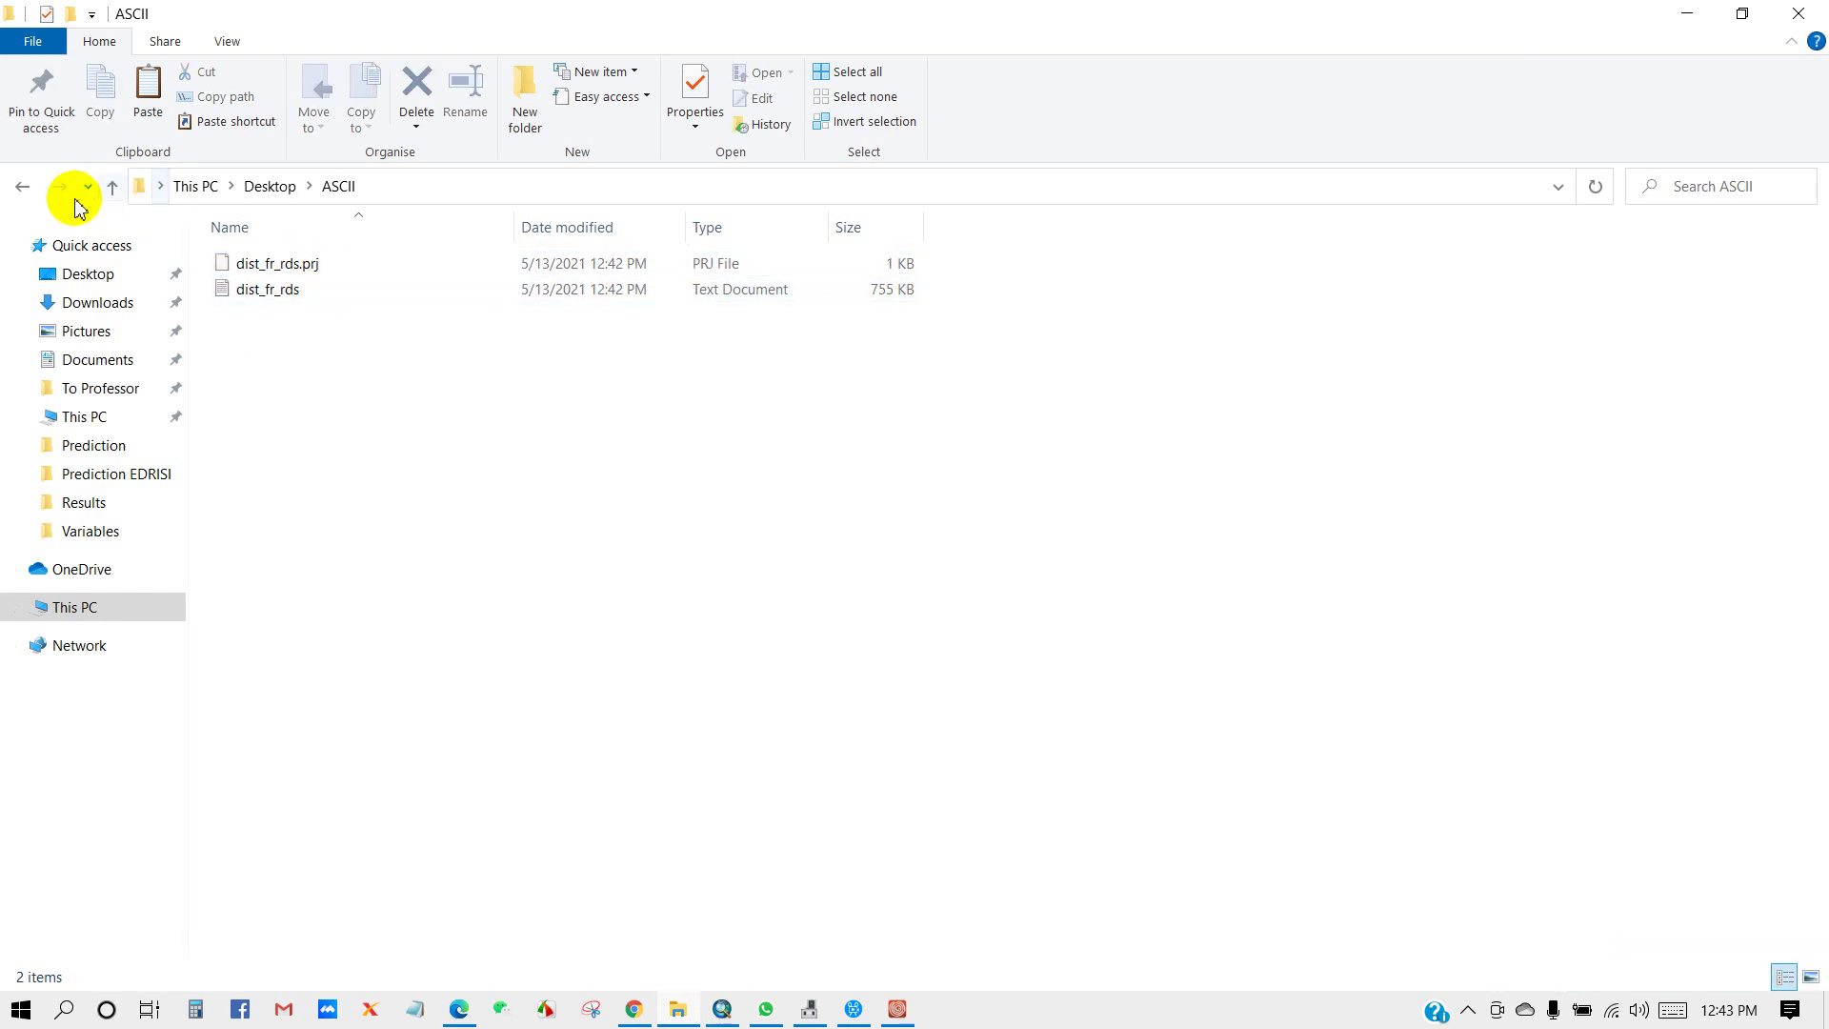
{"action": "left_click", "coordinate": [21, 186]}
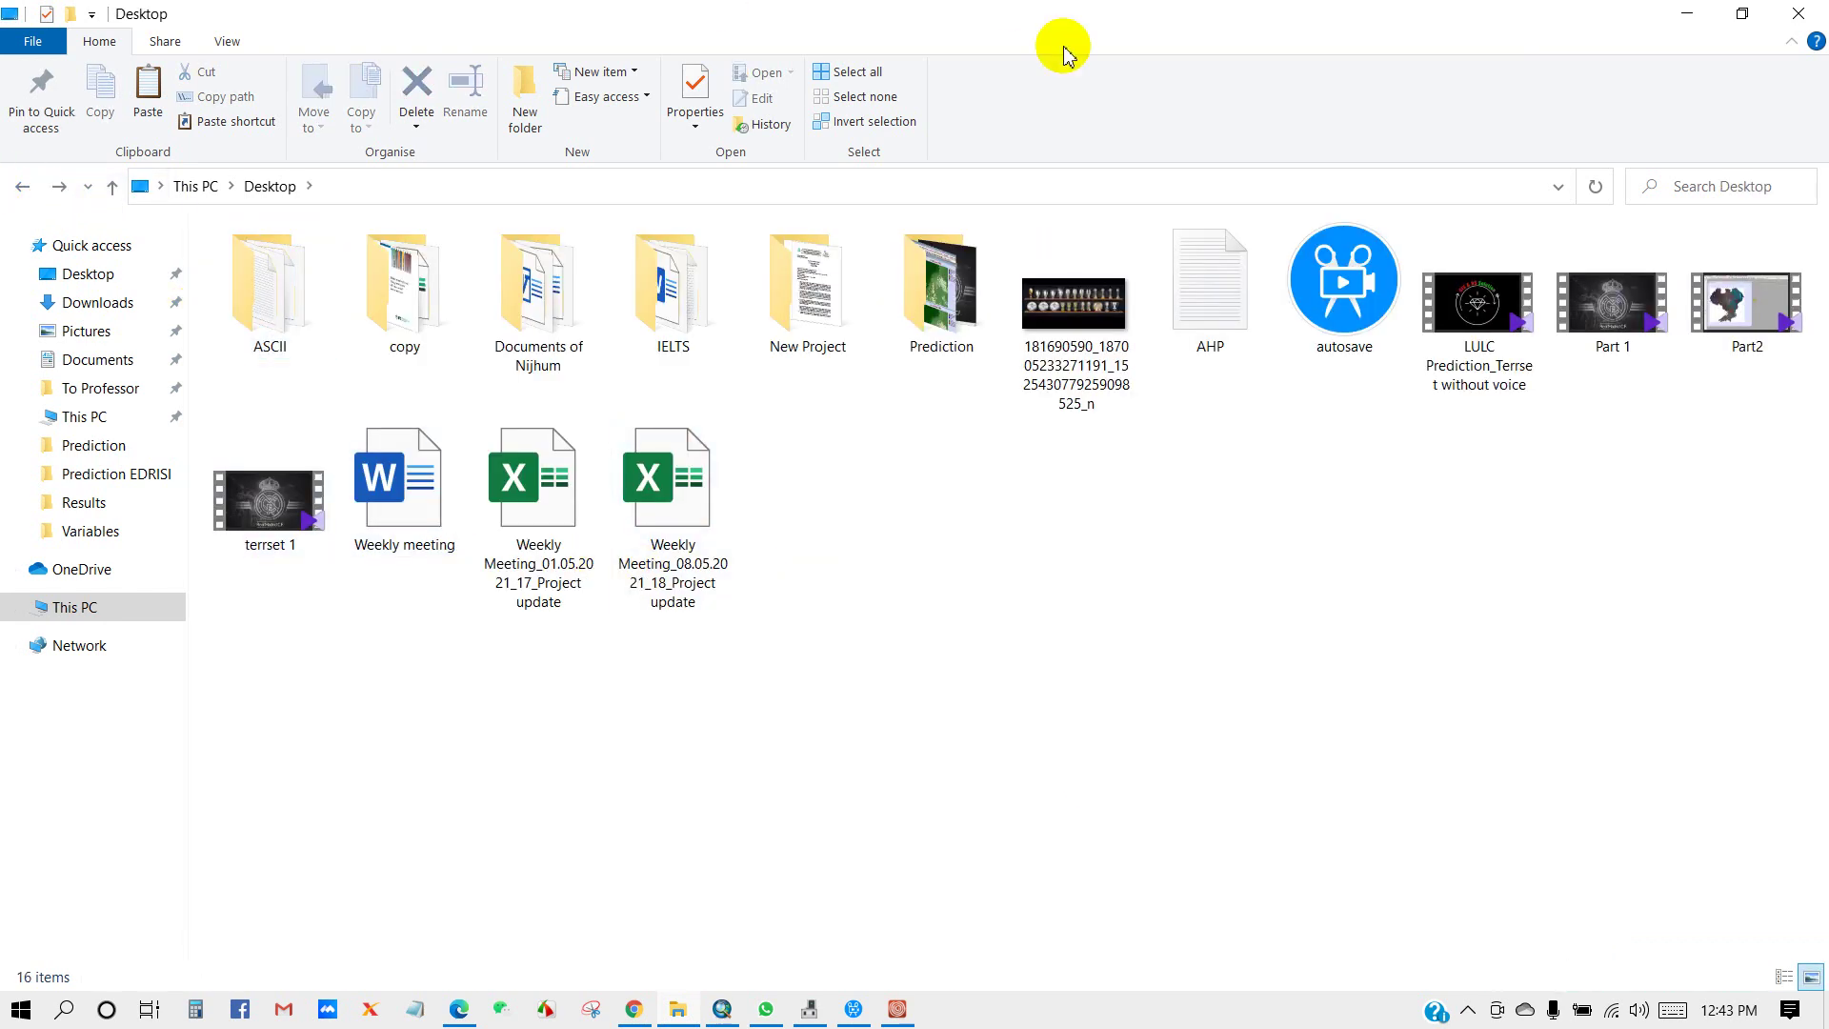
{"action": "left_click", "coordinate": [899, 1010]}
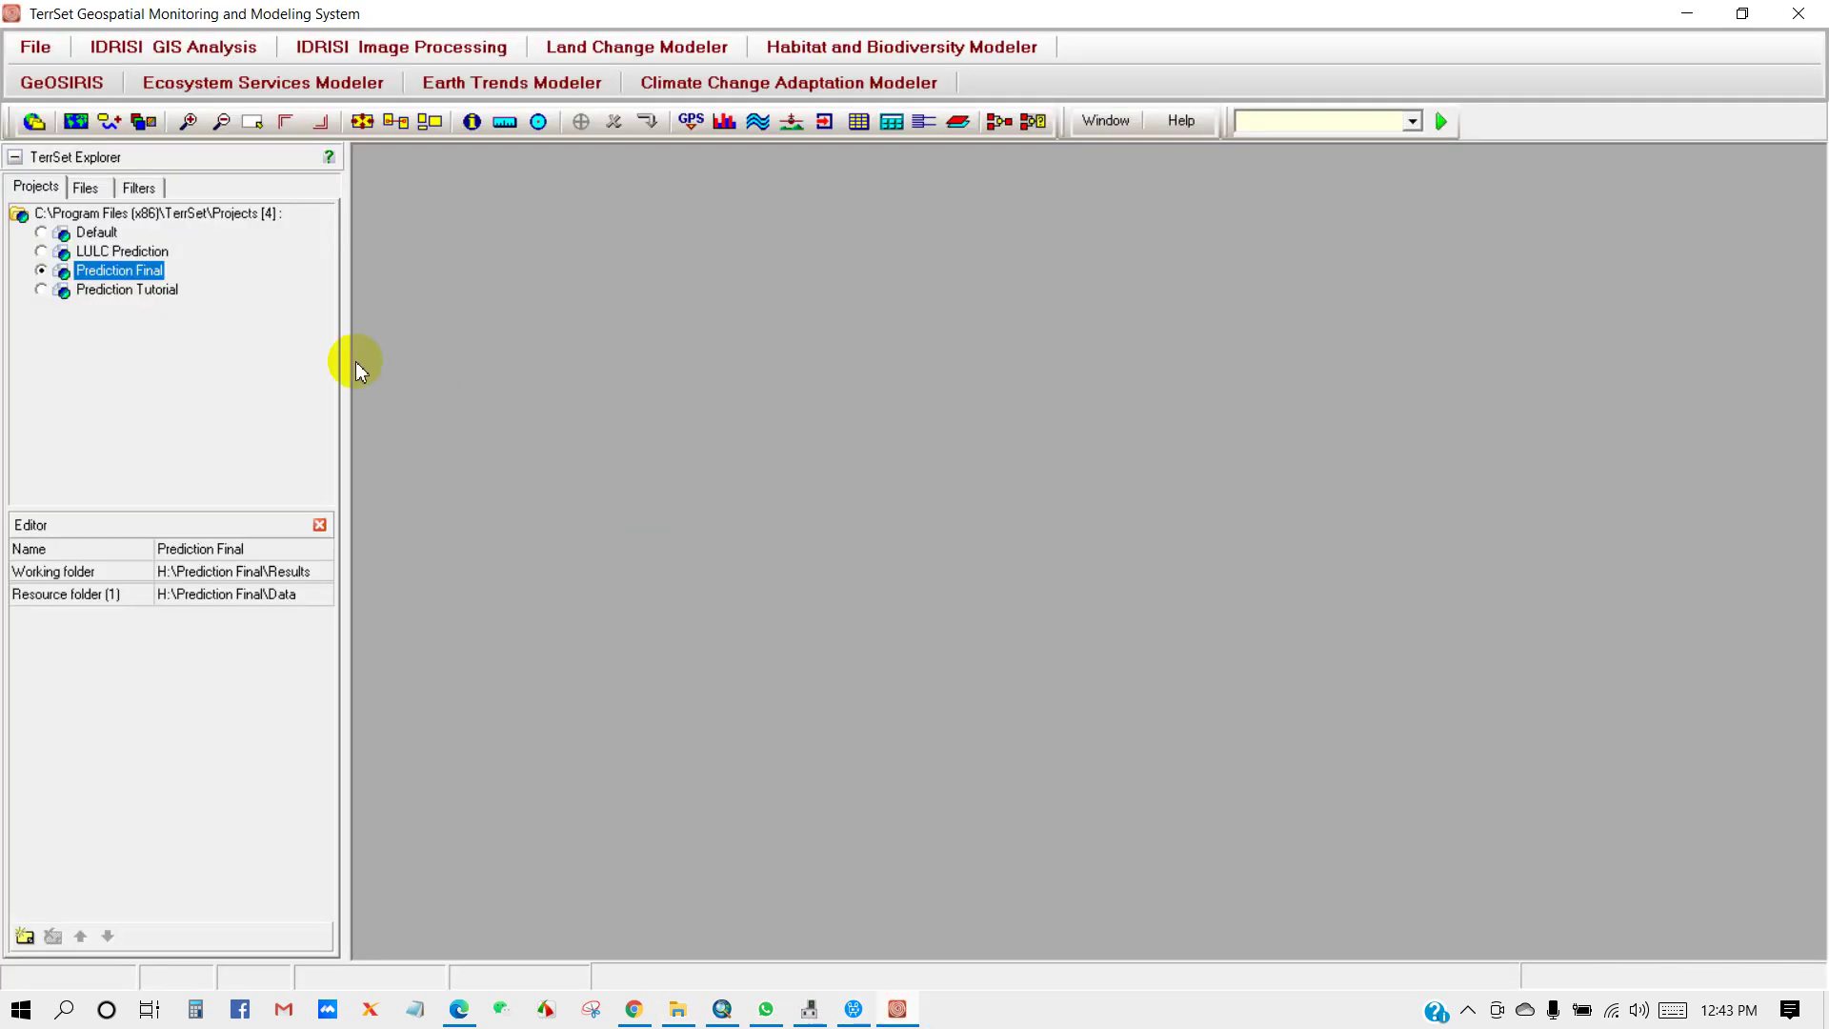
Step: Open the ESRI ARCRASTER importer in 'ArcInfo raster ASCII format to Idrisi' mode
{"action": "left_click", "coordinate": [31, 53]}
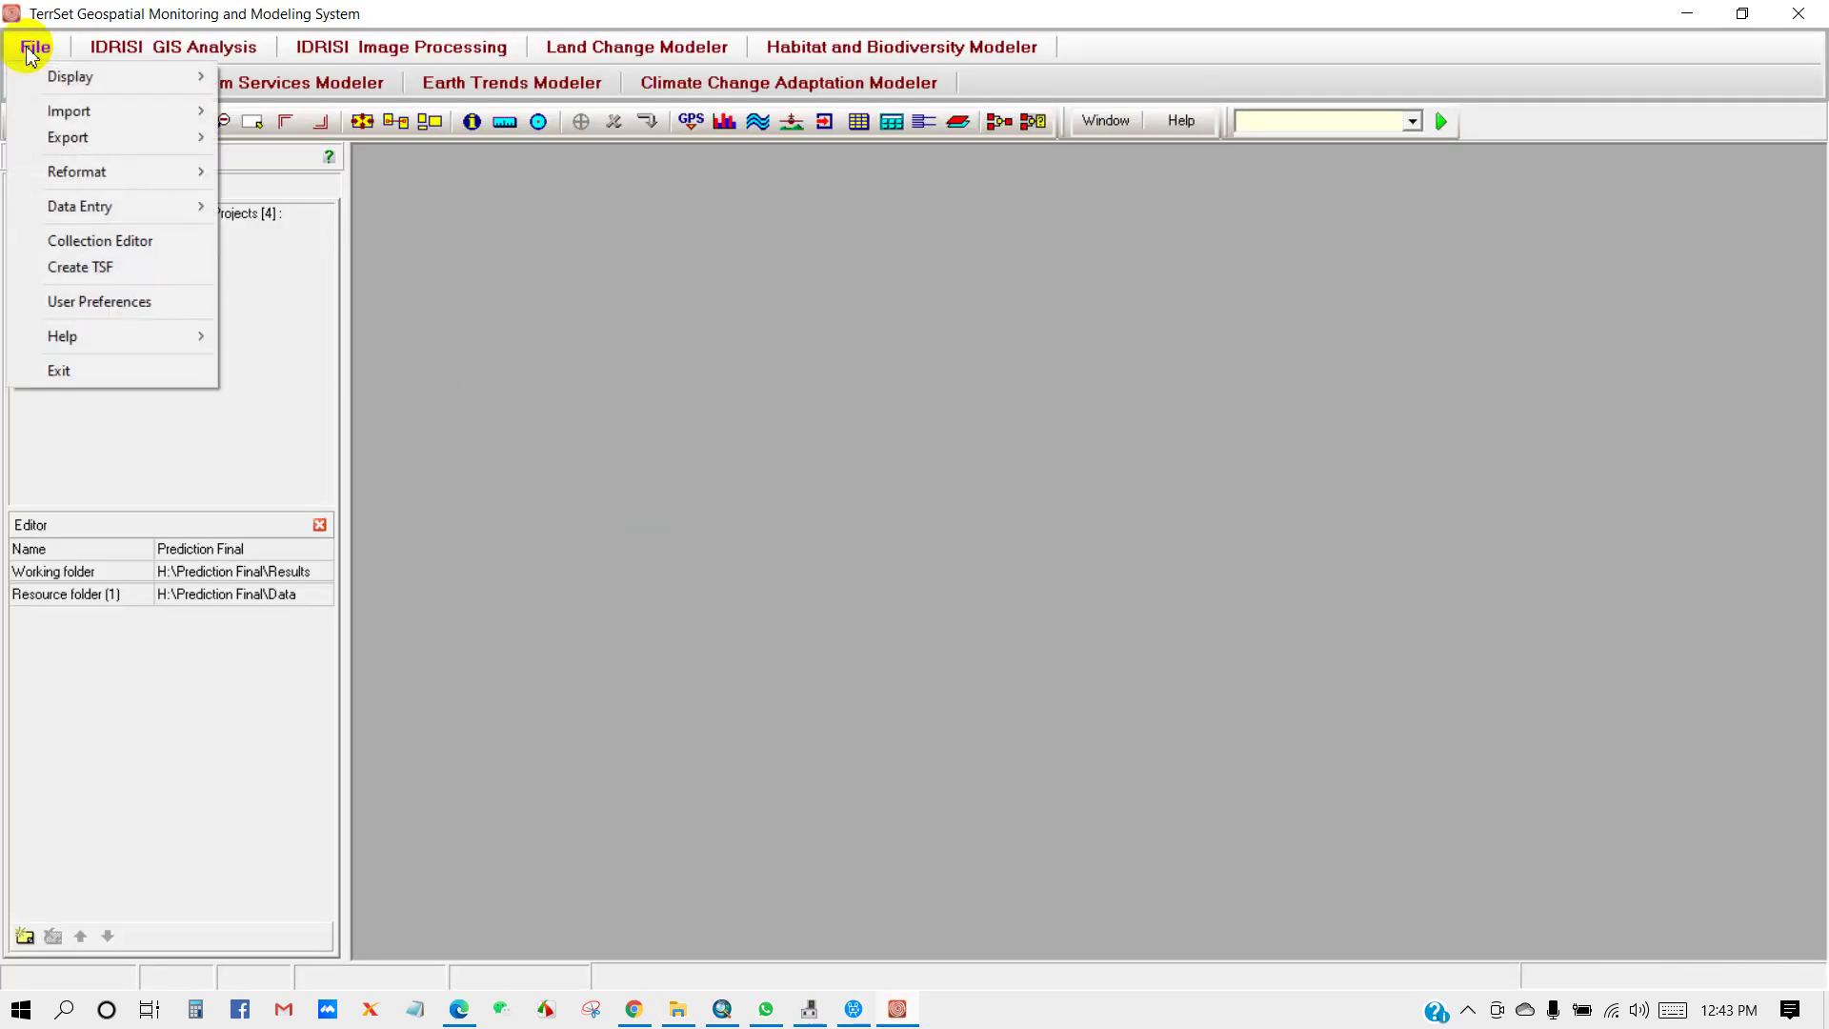
{"action": "mouse_move", "coordinate": [74, 110]}
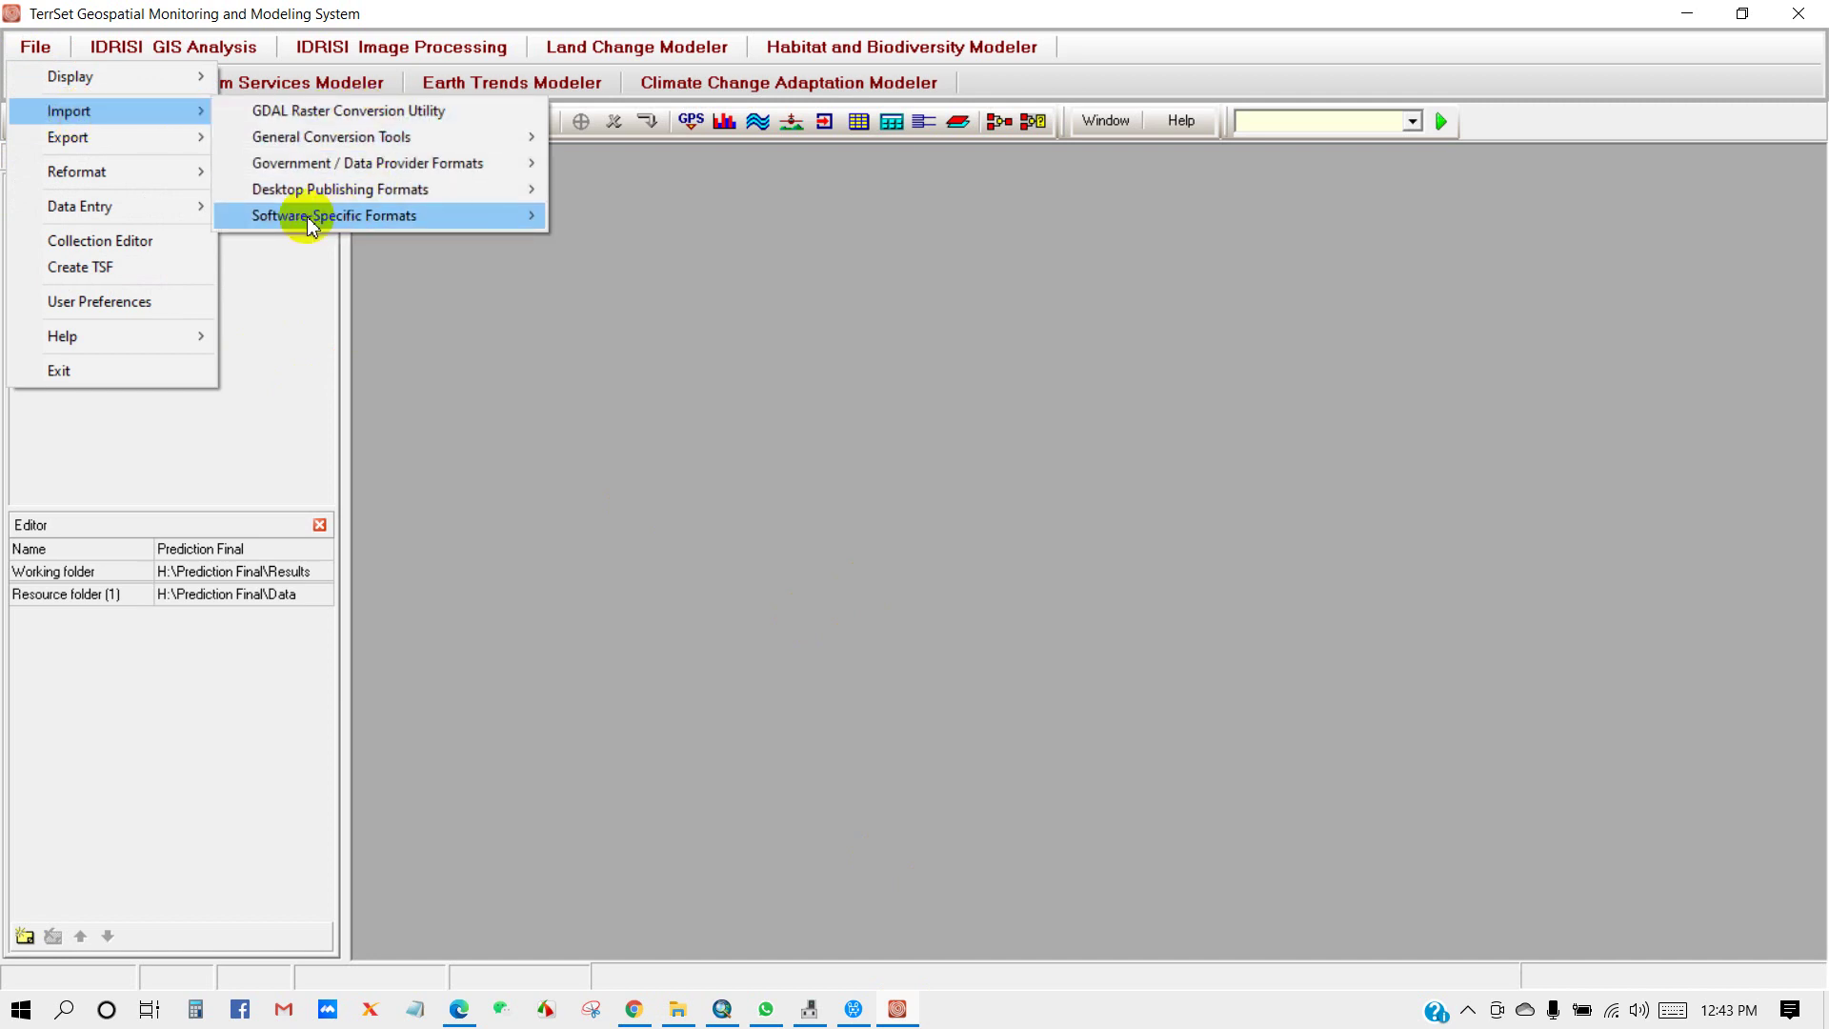
{"action": "mouse_move", "coordinate": [347, 219]}
{"action": "mouse_move", "coordinate": [640, 223]}
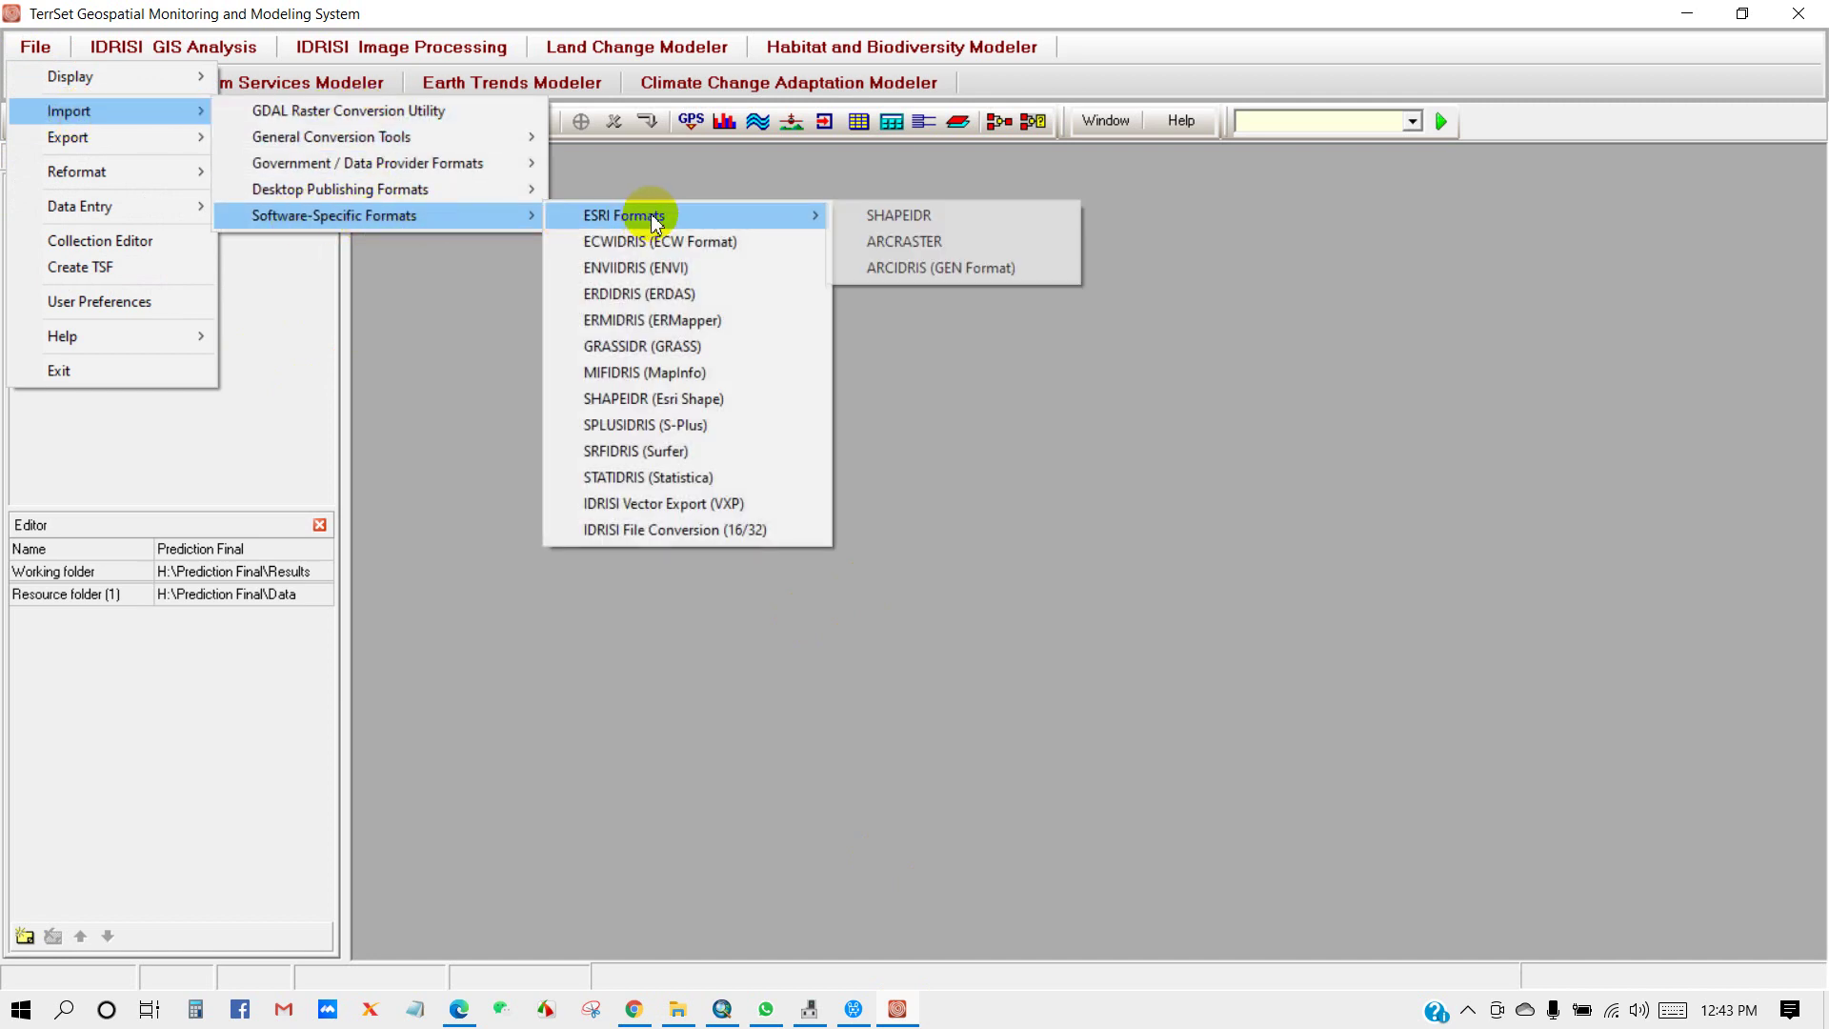
{"action": "left_click", "coordinate": [902, 244]}
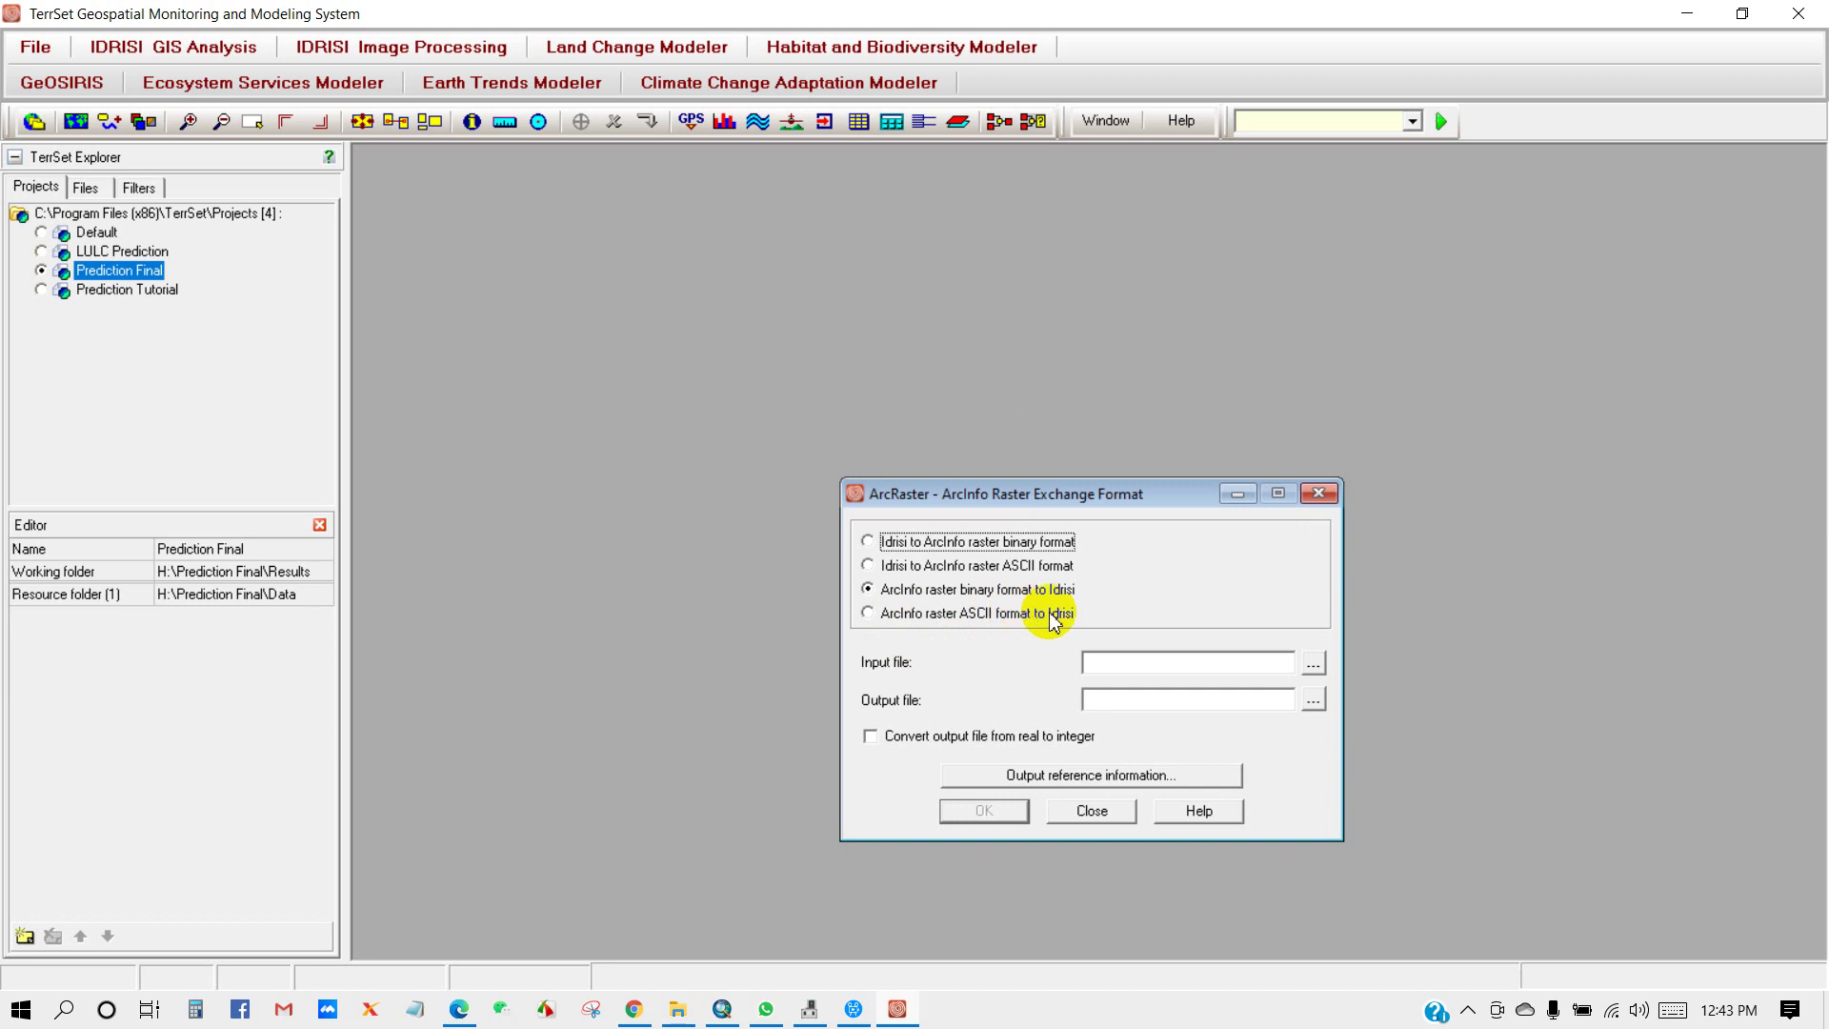
{"action": "left_click", "coordinate": [869, 616]}
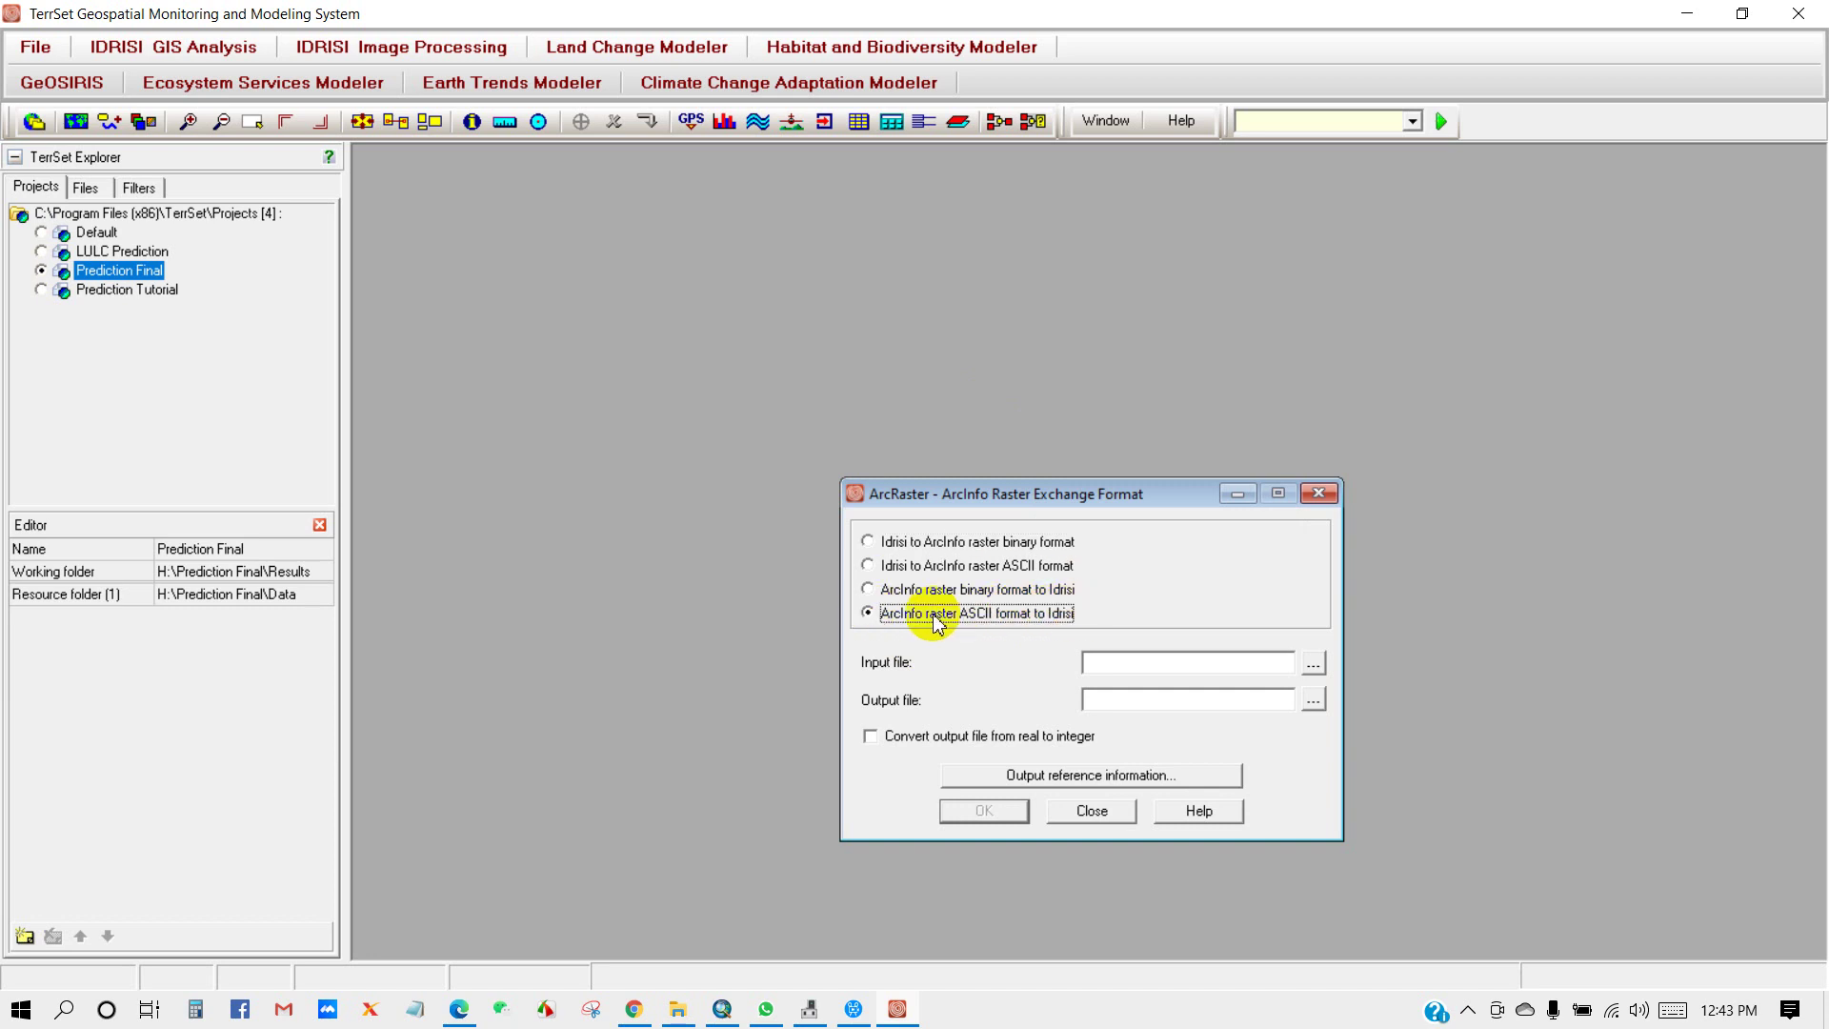
Step: Pick dist_fr_rds from Desktop\ASCII as the ArcRaster input, with output dist_roads
{"action": "left_click", "coordinate": [1314, 663]}
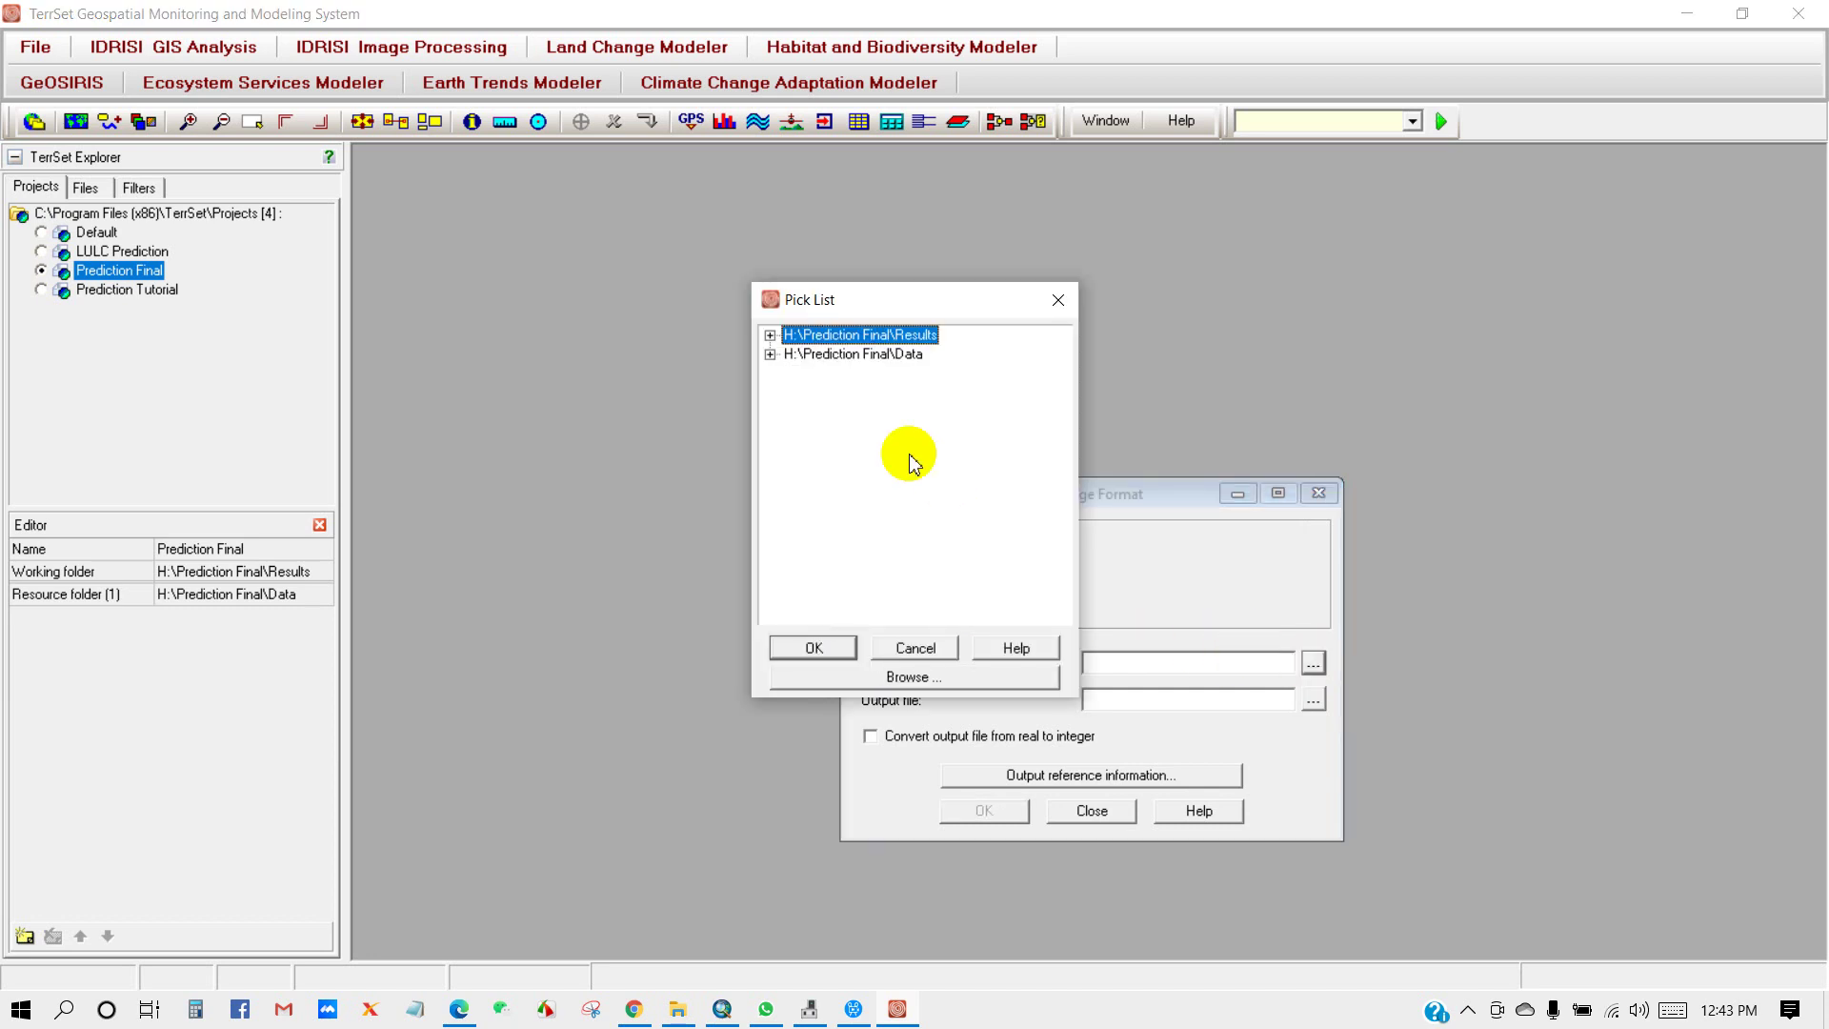
{"action": "left_click", "coordinate": [910, 679]}
{"action": "left_click", "coordinate": [643, 345]}
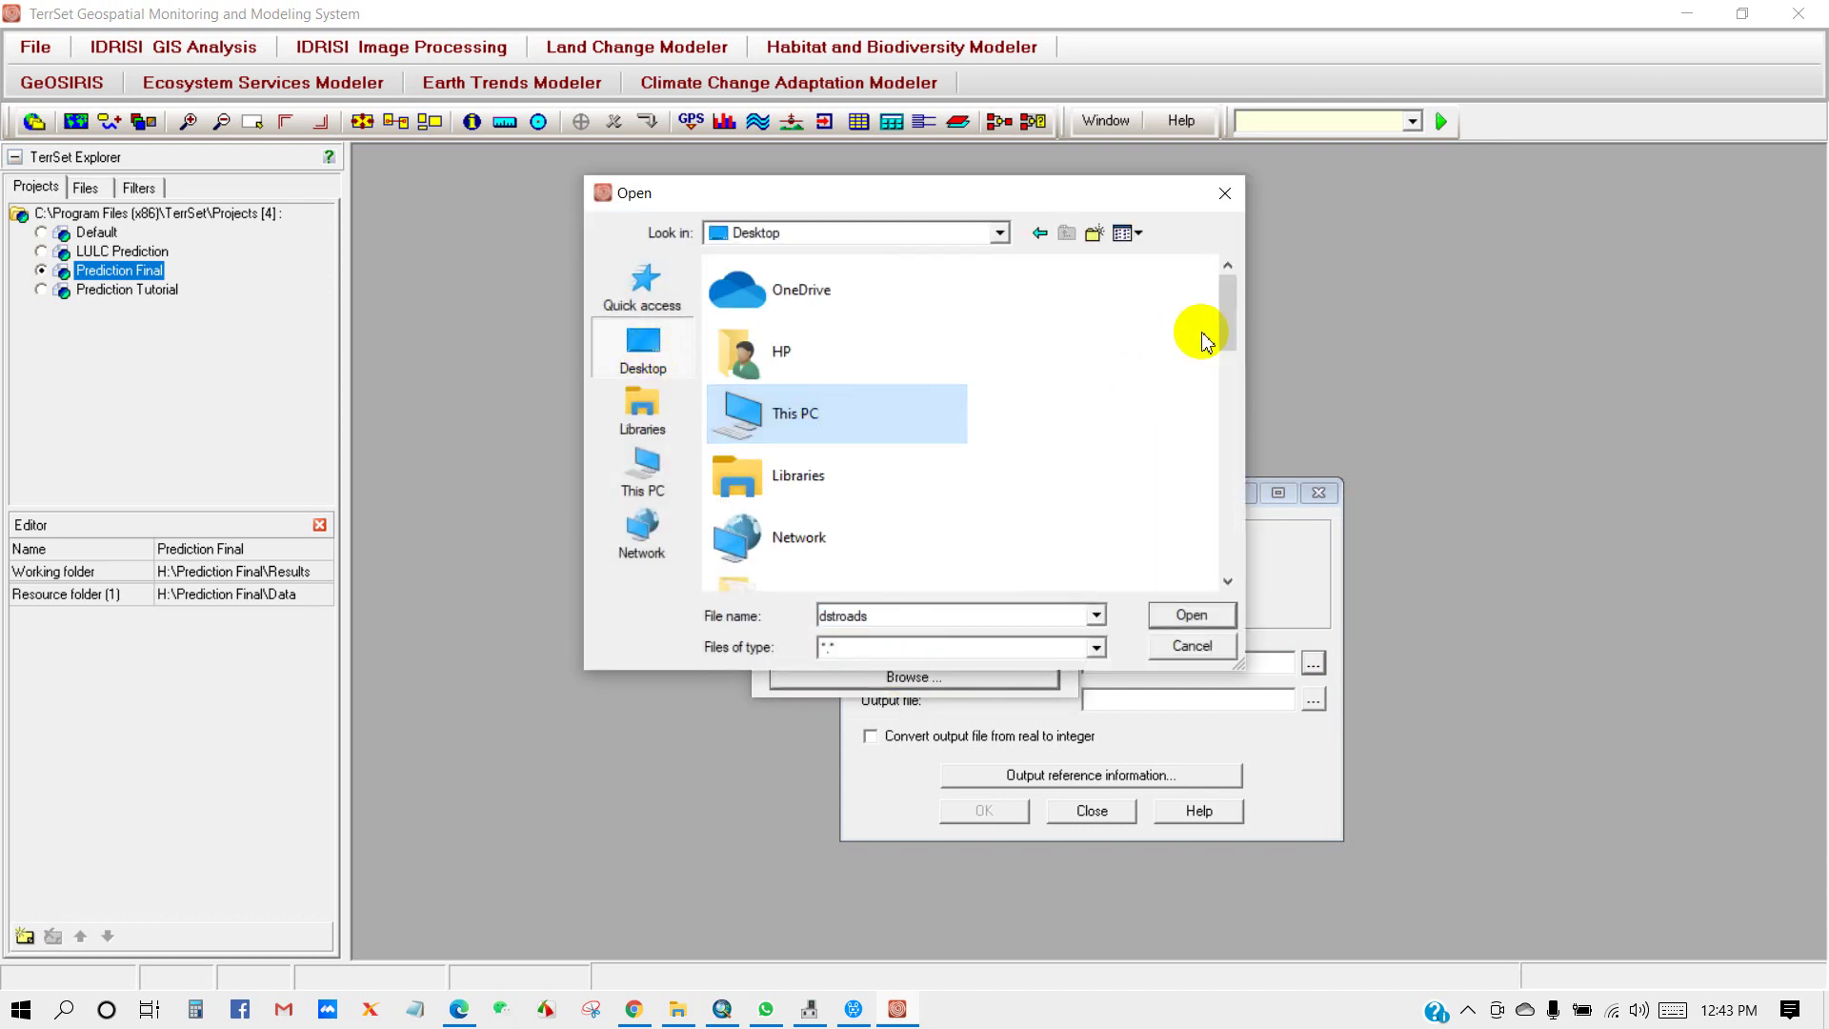
{"action": "left_click_drag", "start_coordinate": [1227, 335], "coordinate": [1228, 377]}
{"action": "double_click", "coordinate": [790, 386]}
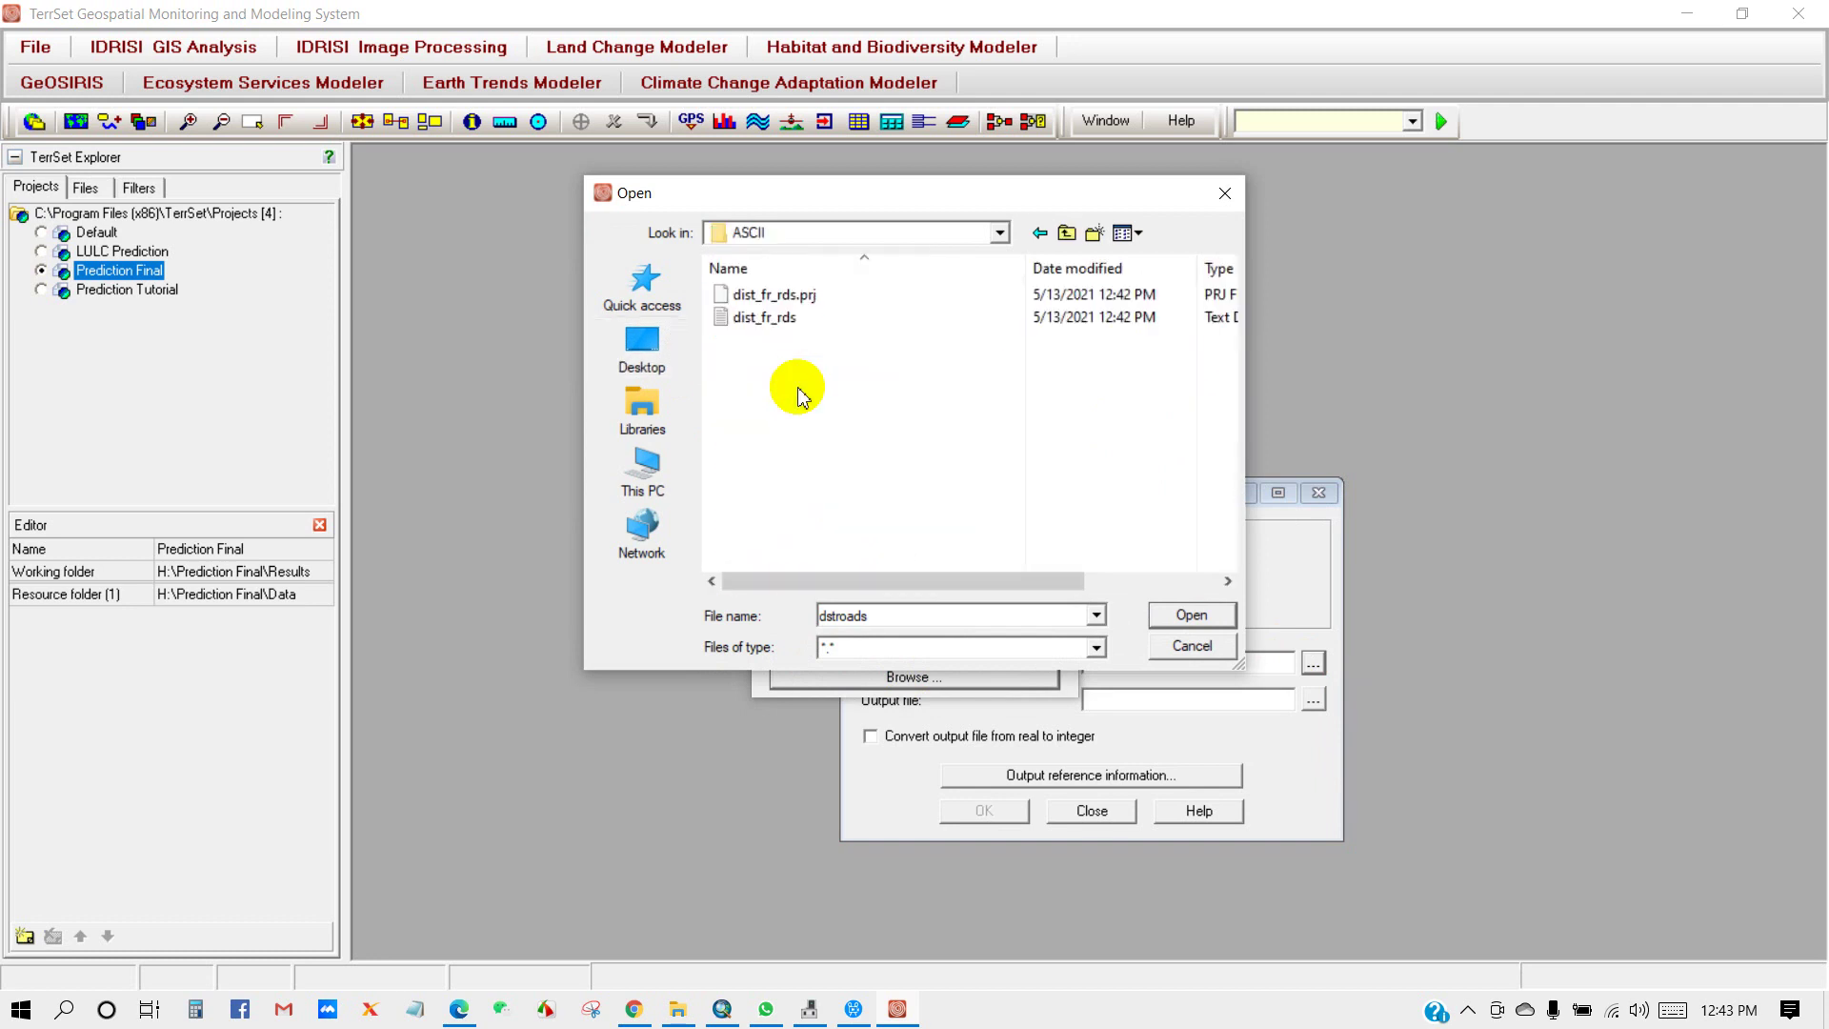
{"action": "left_click", "coordinate": [767, 324]}
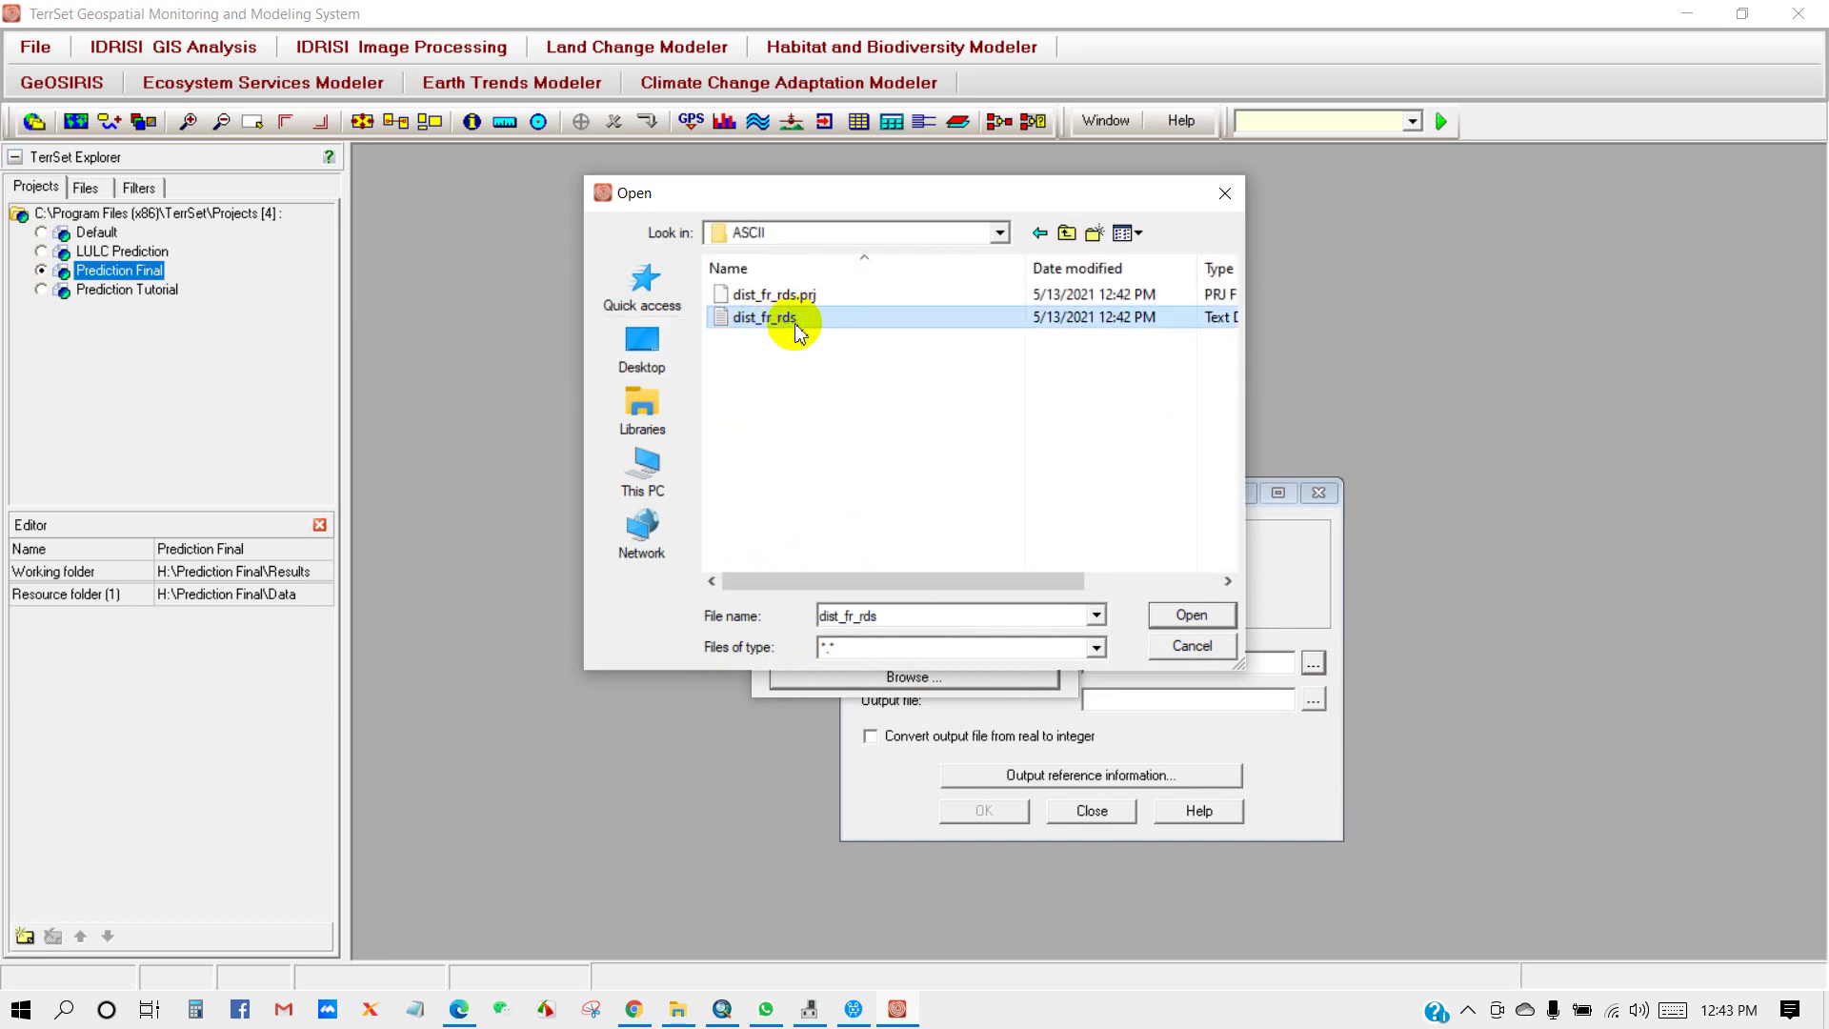
{"action": "left_click", "coordinate": [1181, 614]}
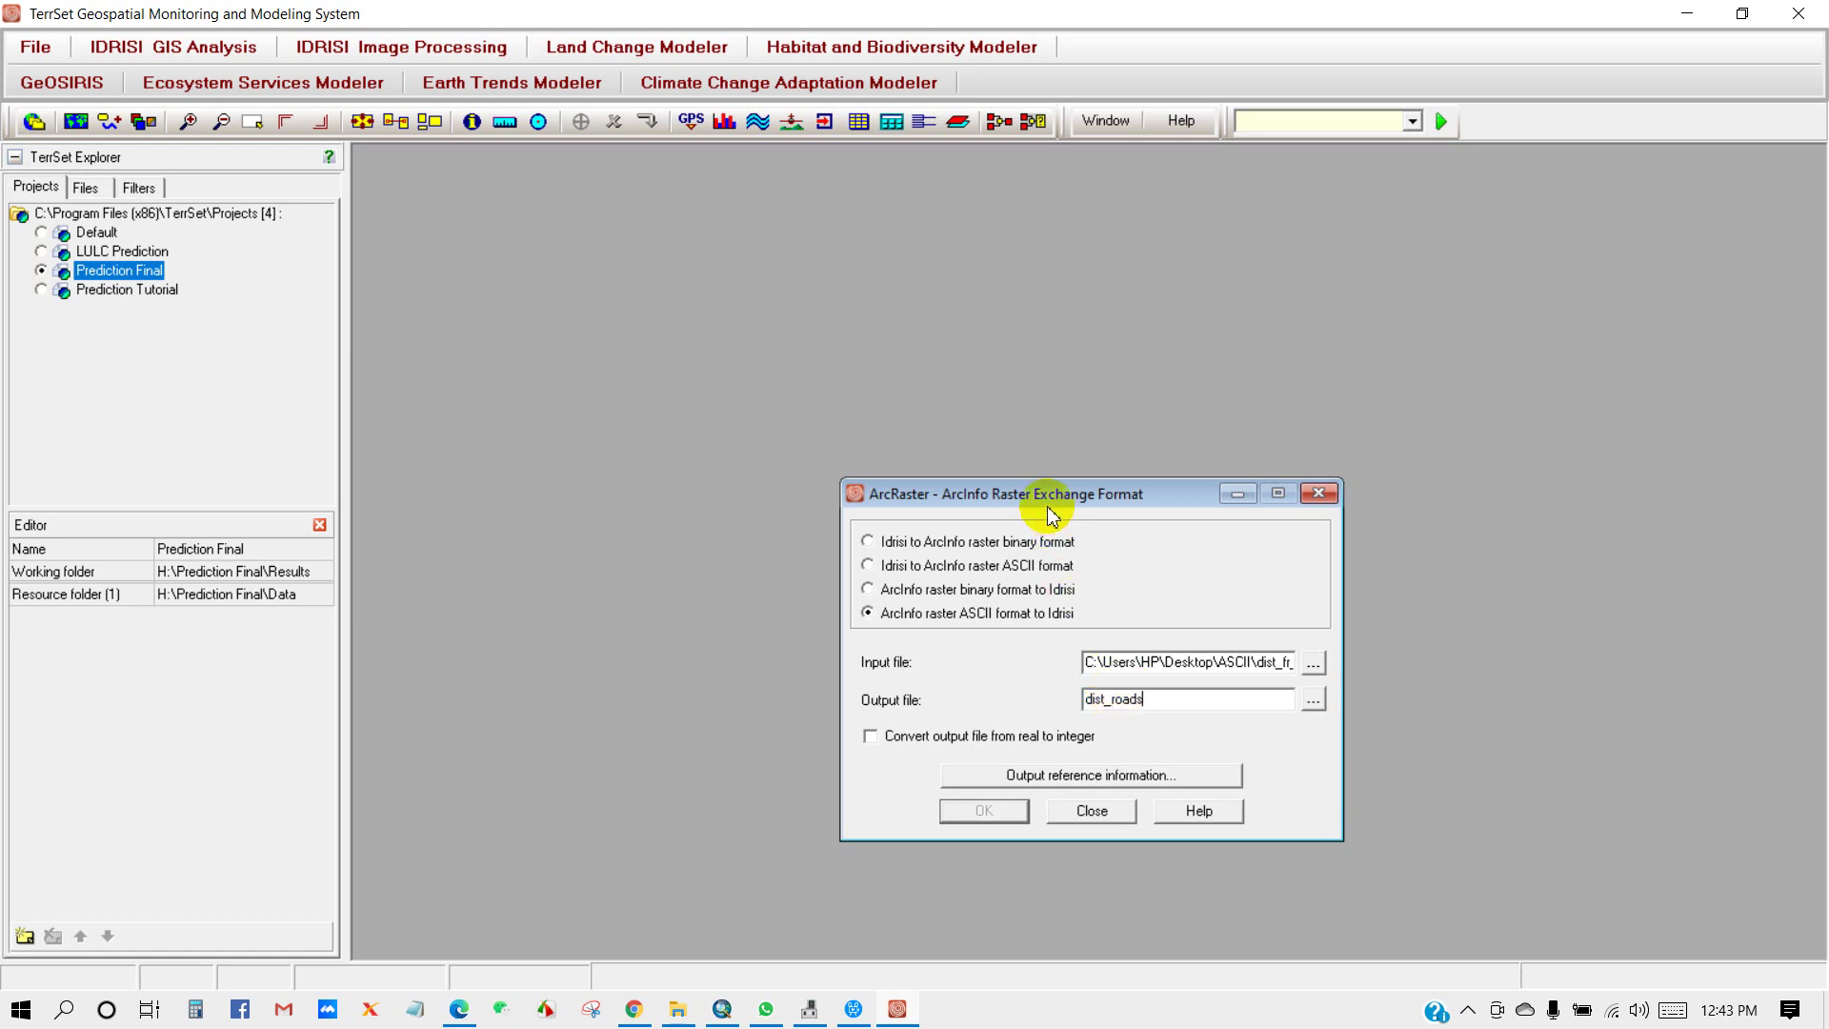
{"action": "left_click_drag", "start_coordinate": [1046, 505], "coordinate": [937, 389]}
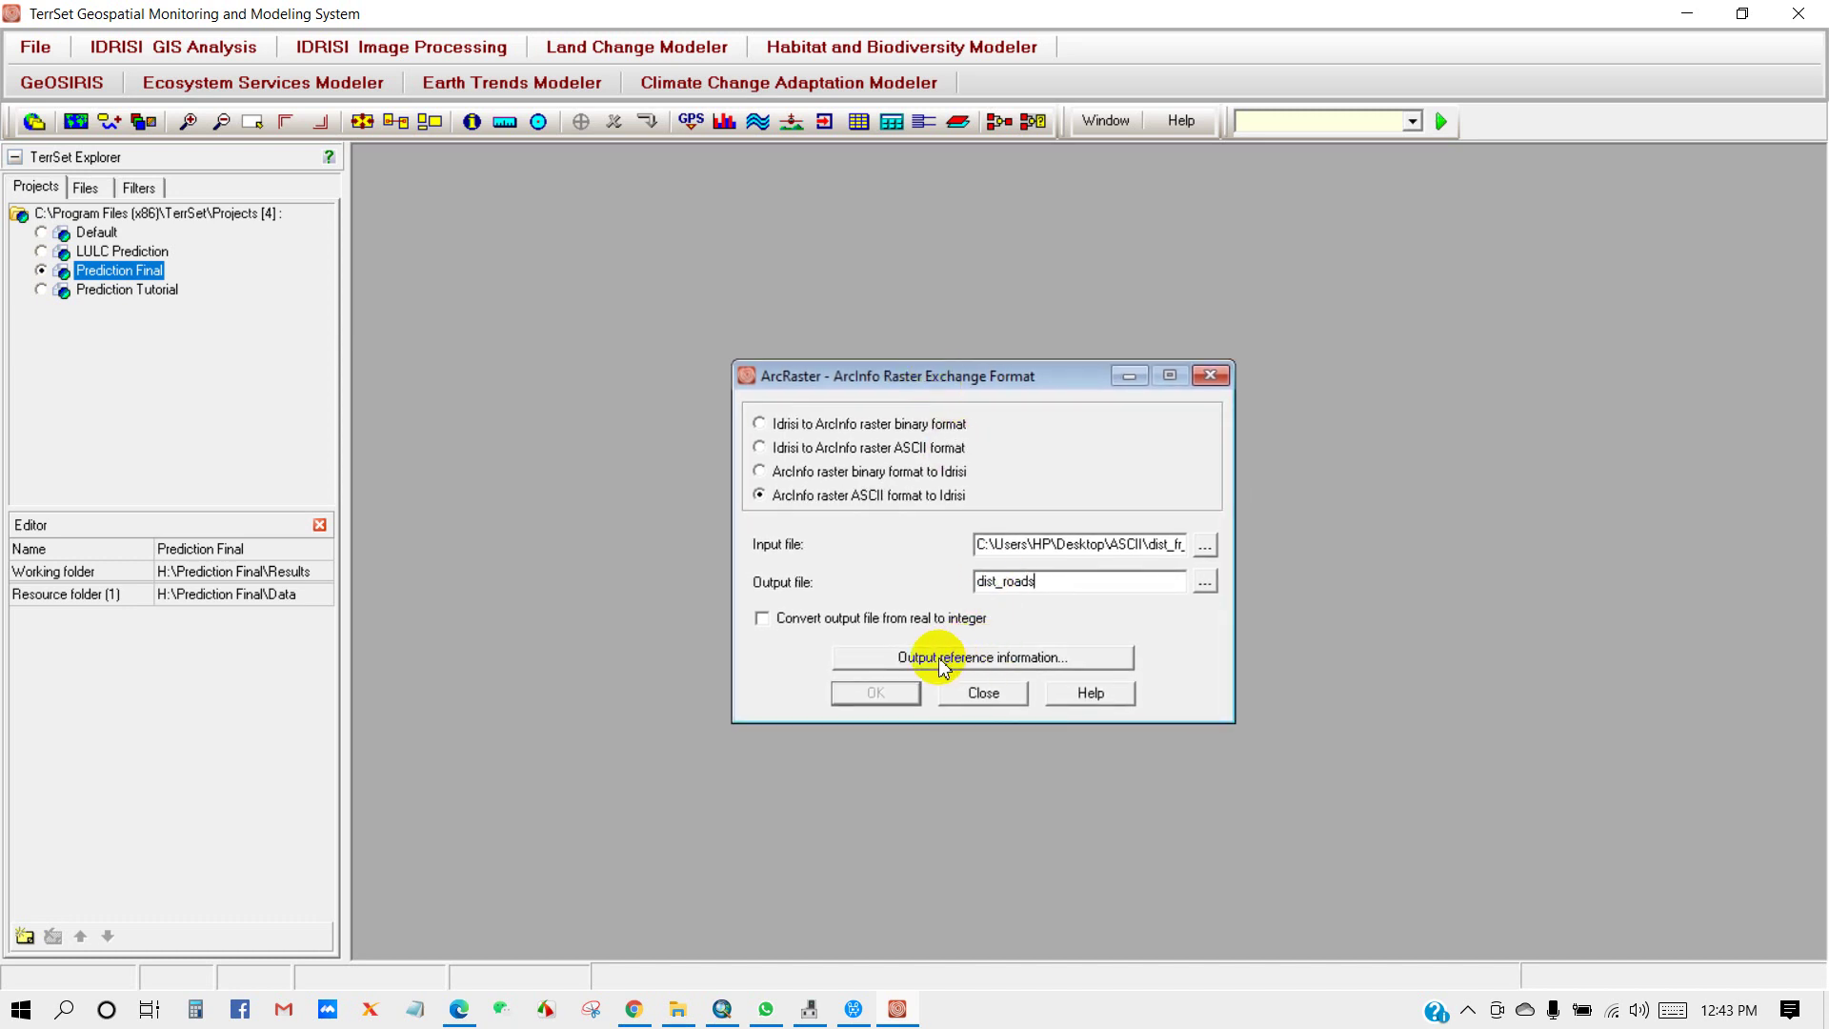
Step: Assign the UTM-46N reference system from Georef and run the conversion to dist_roads
{"action": "left_click", "coordinate": [977, 659]}
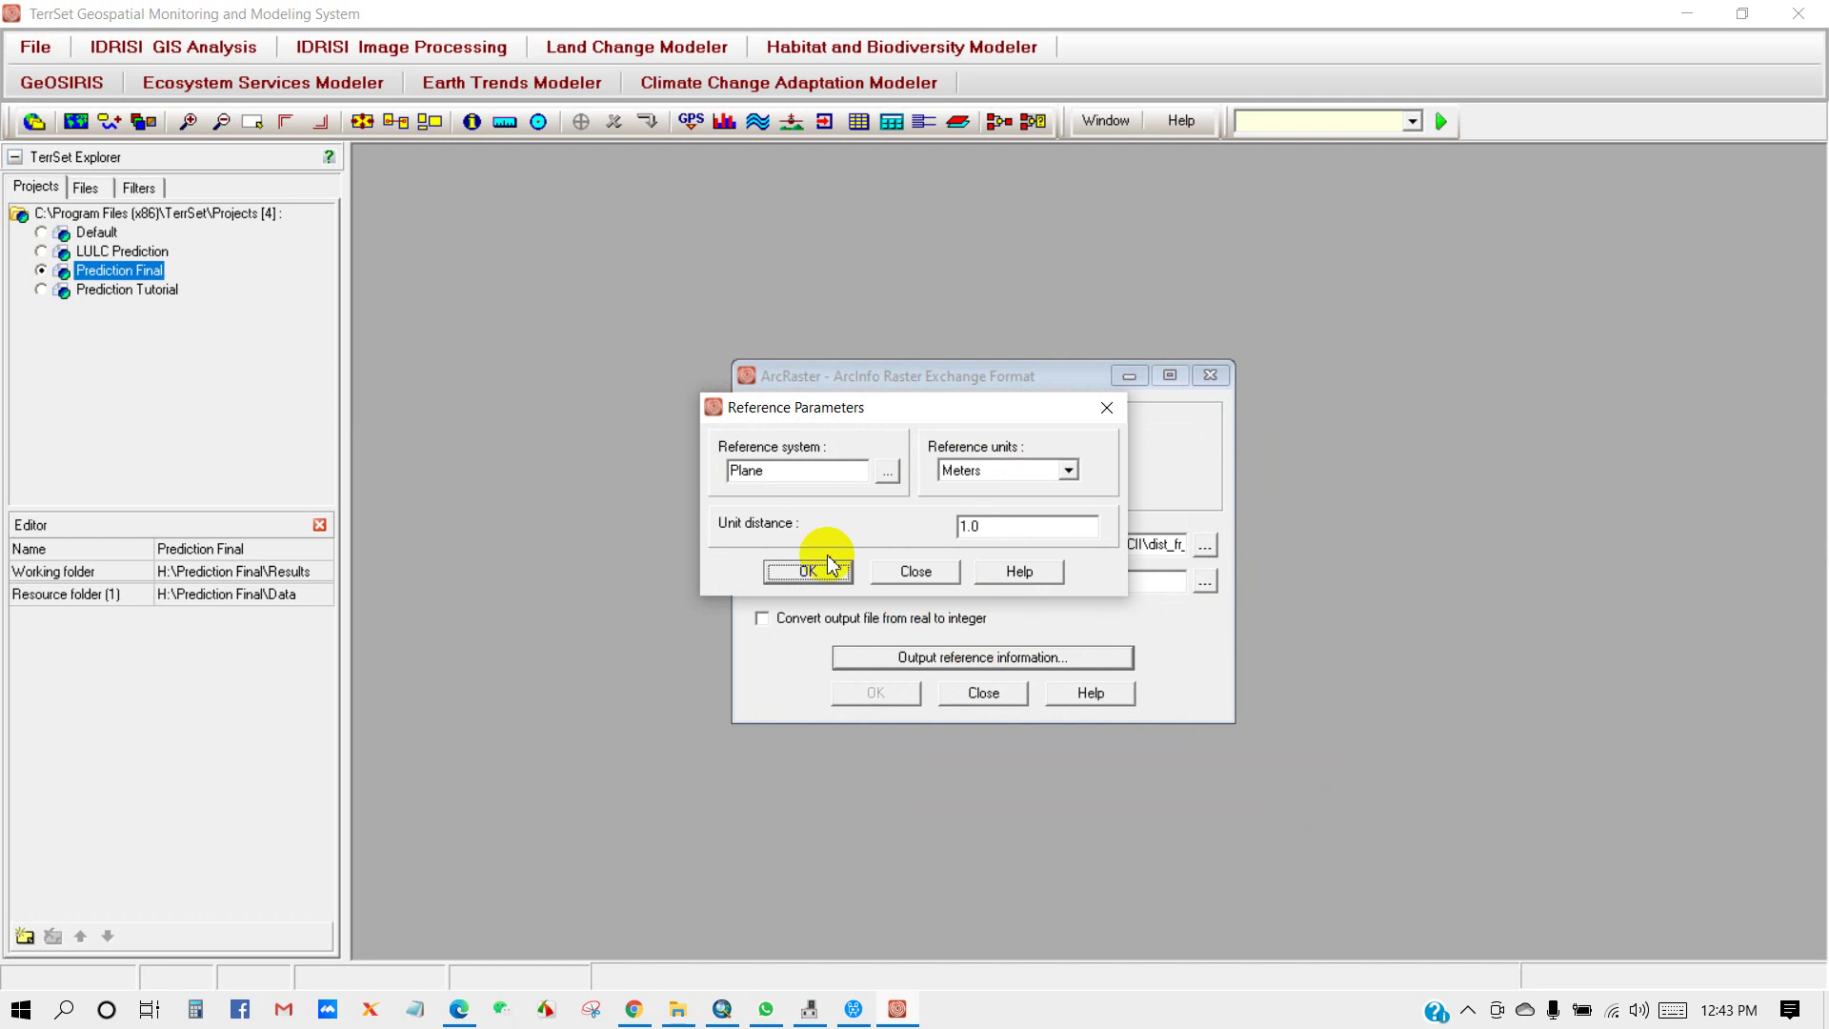
{"action": "left_click", "coordinate": [888, 471]}
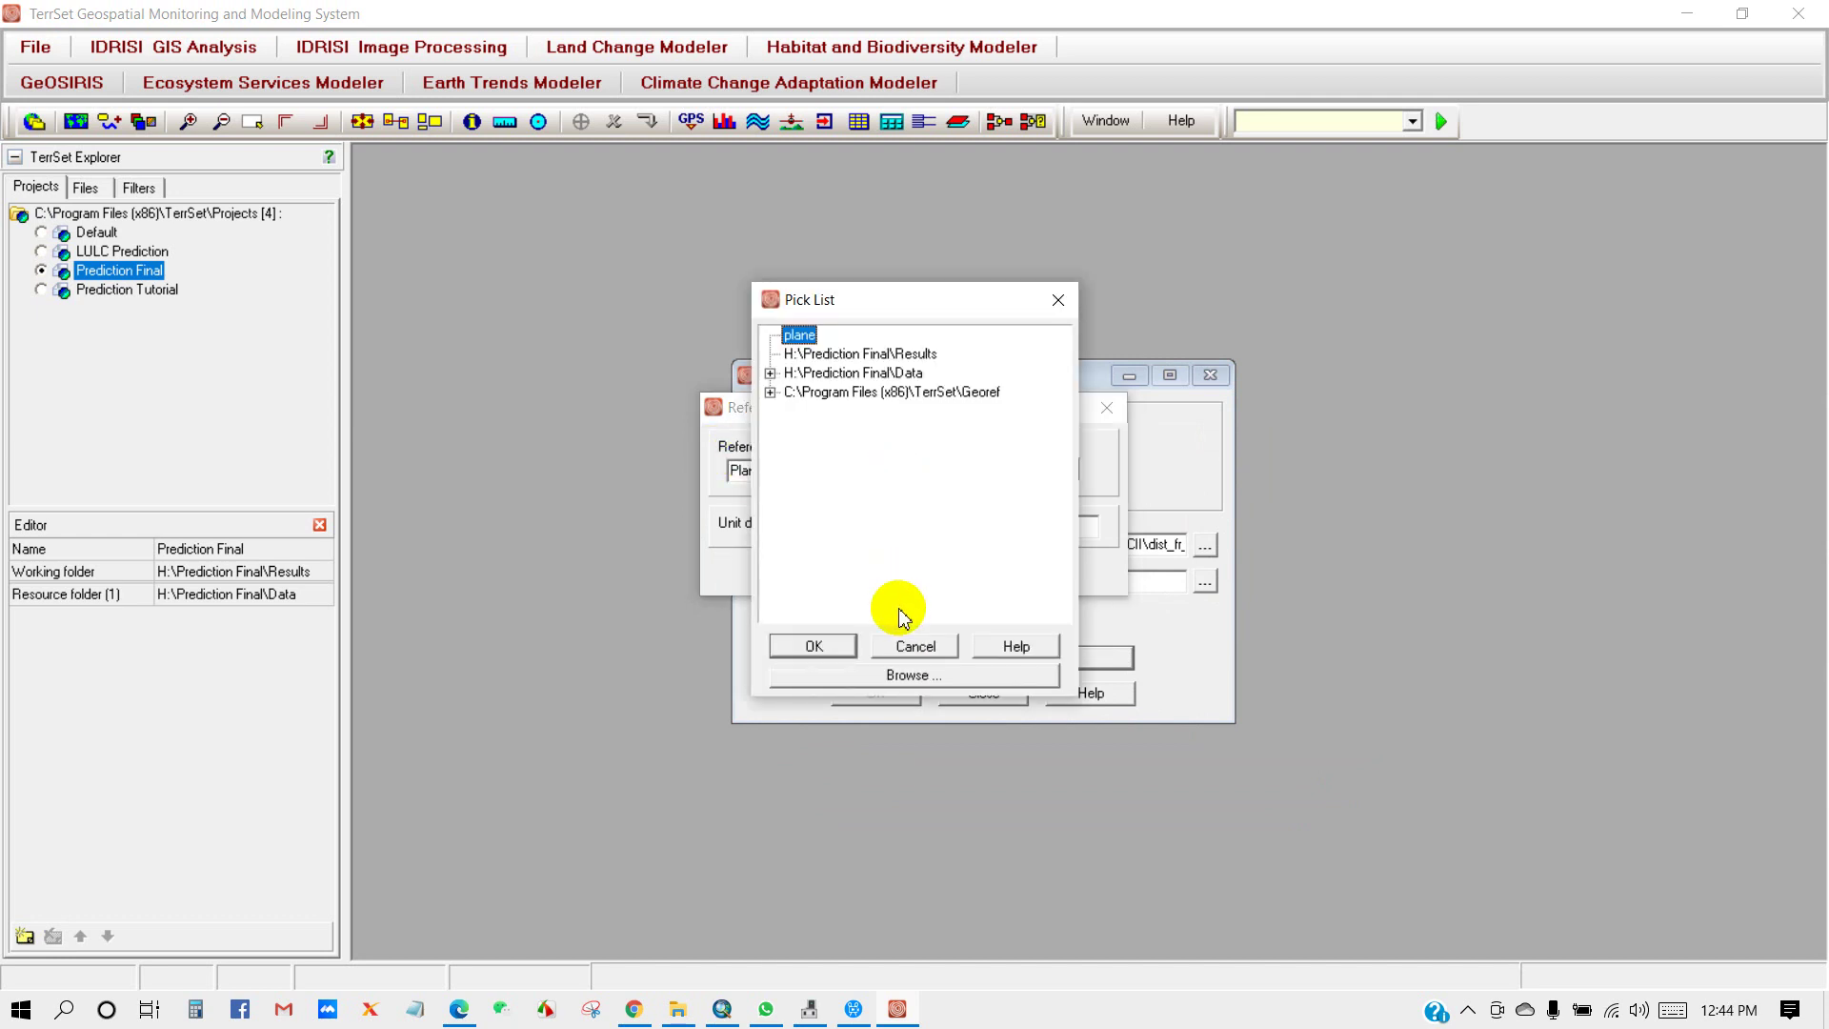
{"action": "double_click", "coordinate": [867, 401]}
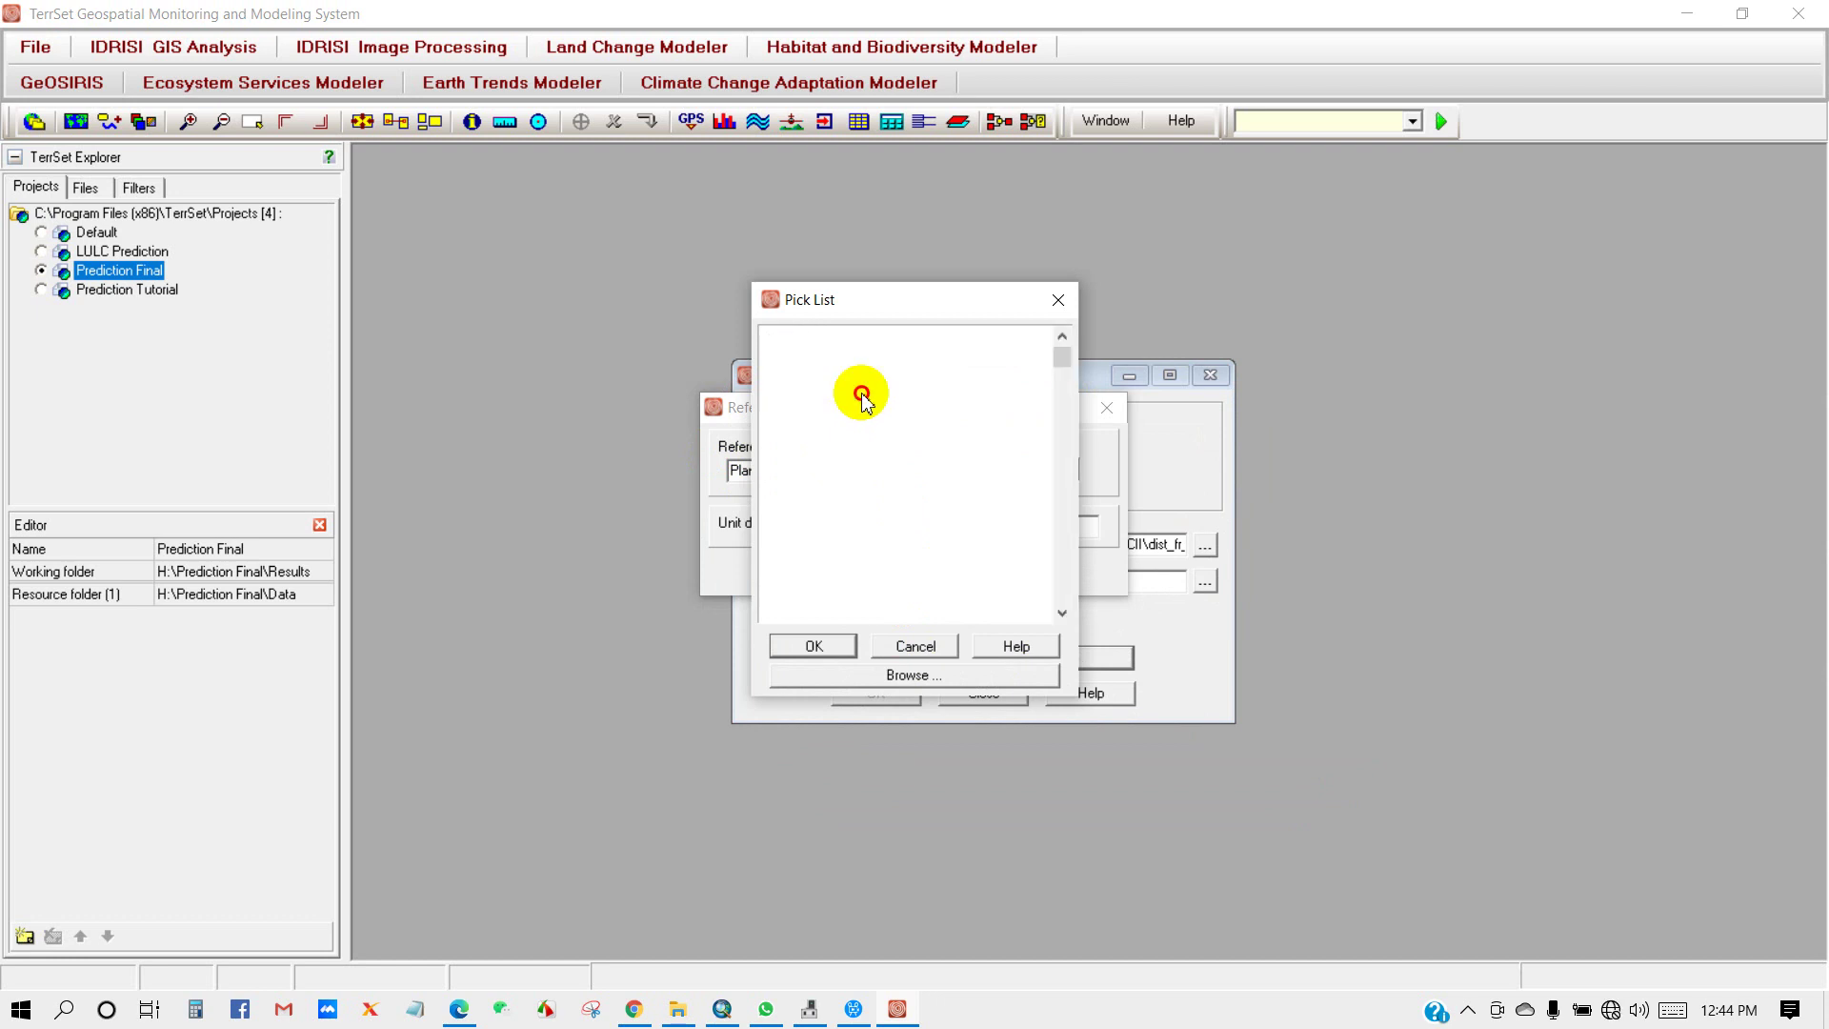
{"action": "left_click_drag", "start_coordinate": [1055, 354], "coordinate": [1063, 559]}
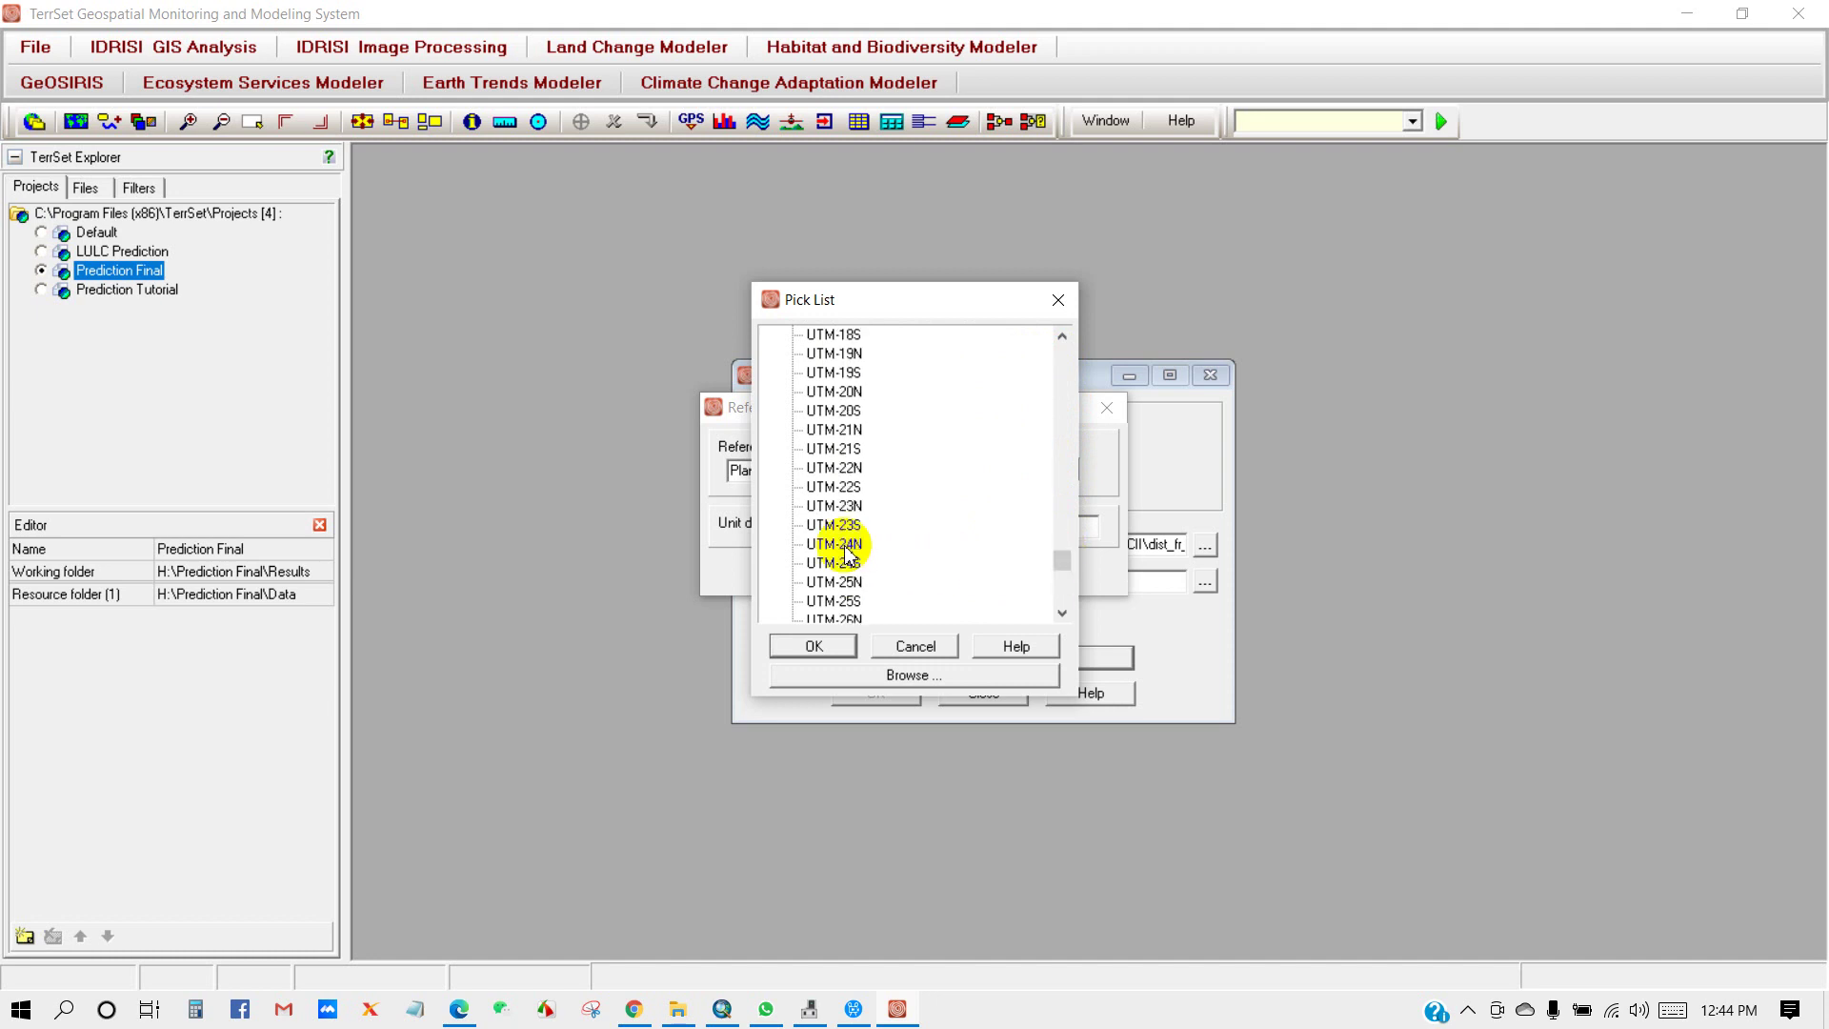
{"action": "scroll", "coordinate": [855, 568], "scroll_direction": "down", "scroll_amount": 4}
{"action": "scroll", "coordinate": [878, 570], "scroll_direction": "down", "scroll_amount": 3}
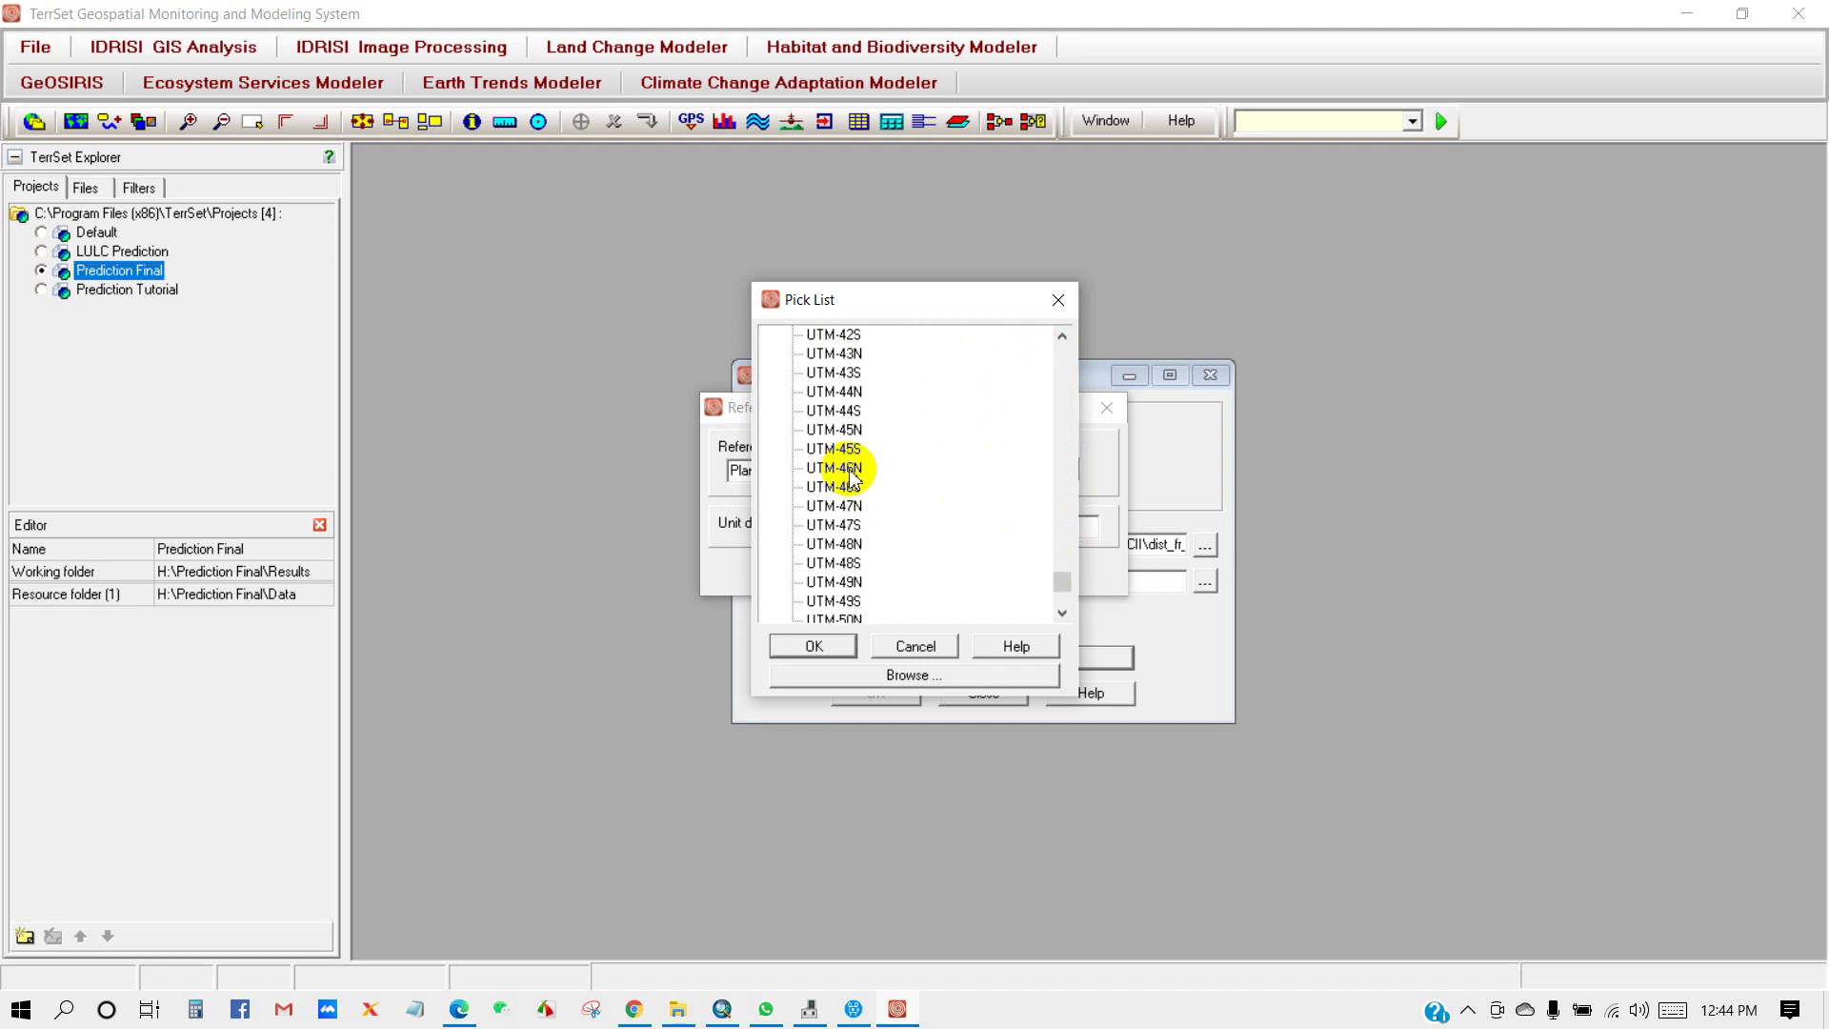
{"action": "left_click", "coordinate": [821, 647]}
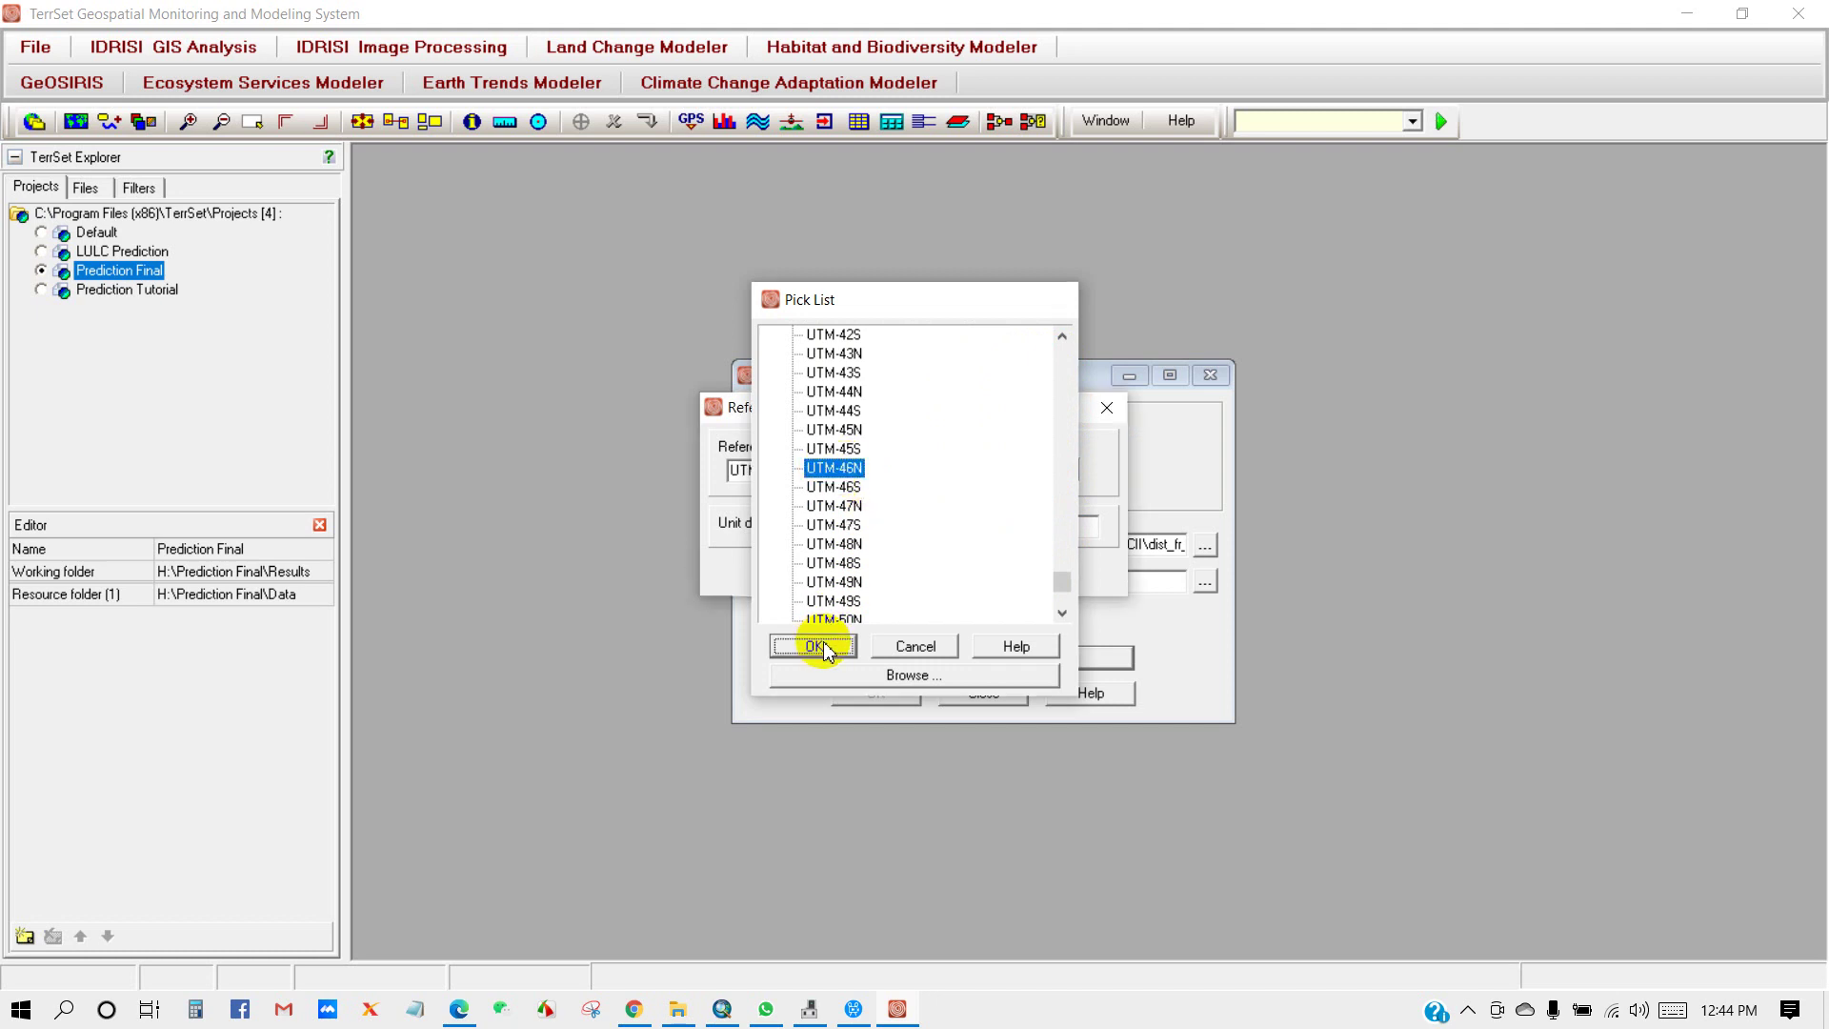
{"action": "left_click", "coordinate": [818, 572]}
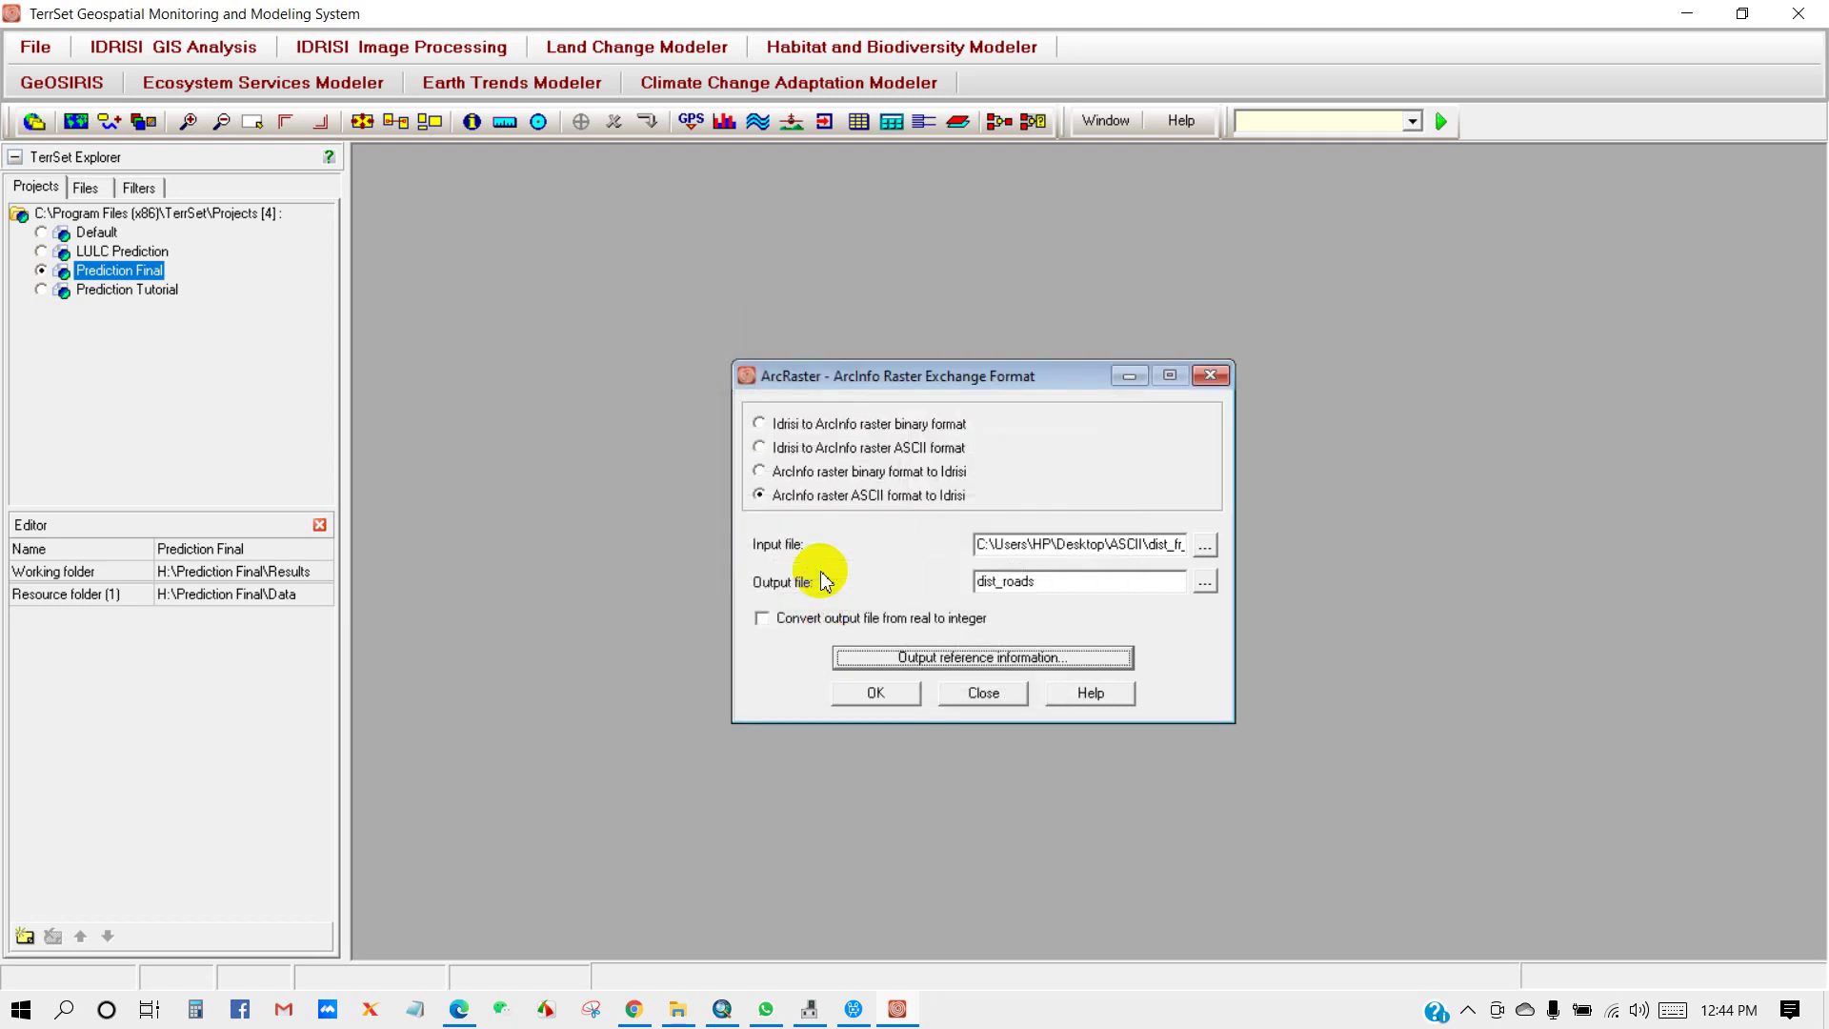
{"action": "left_click", "coordinate": [876, 693]}
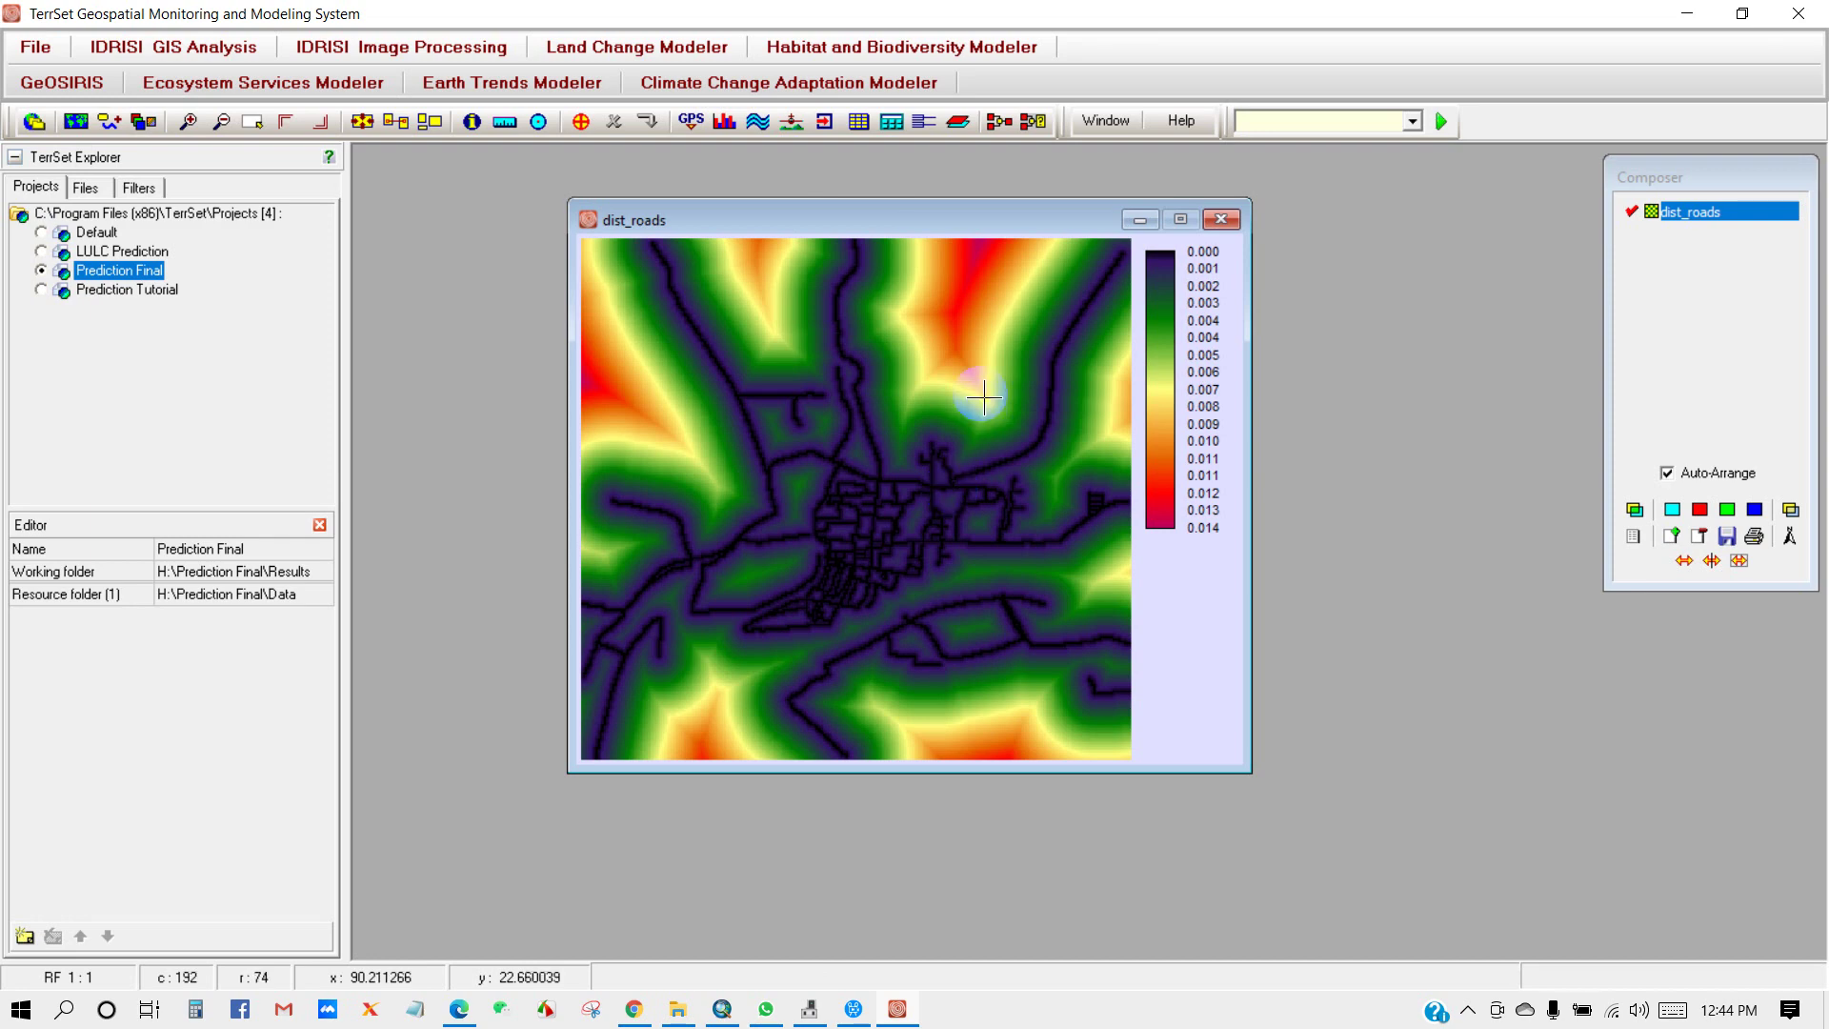
{"action": "left_click", "coordinate": [722, 1009]}
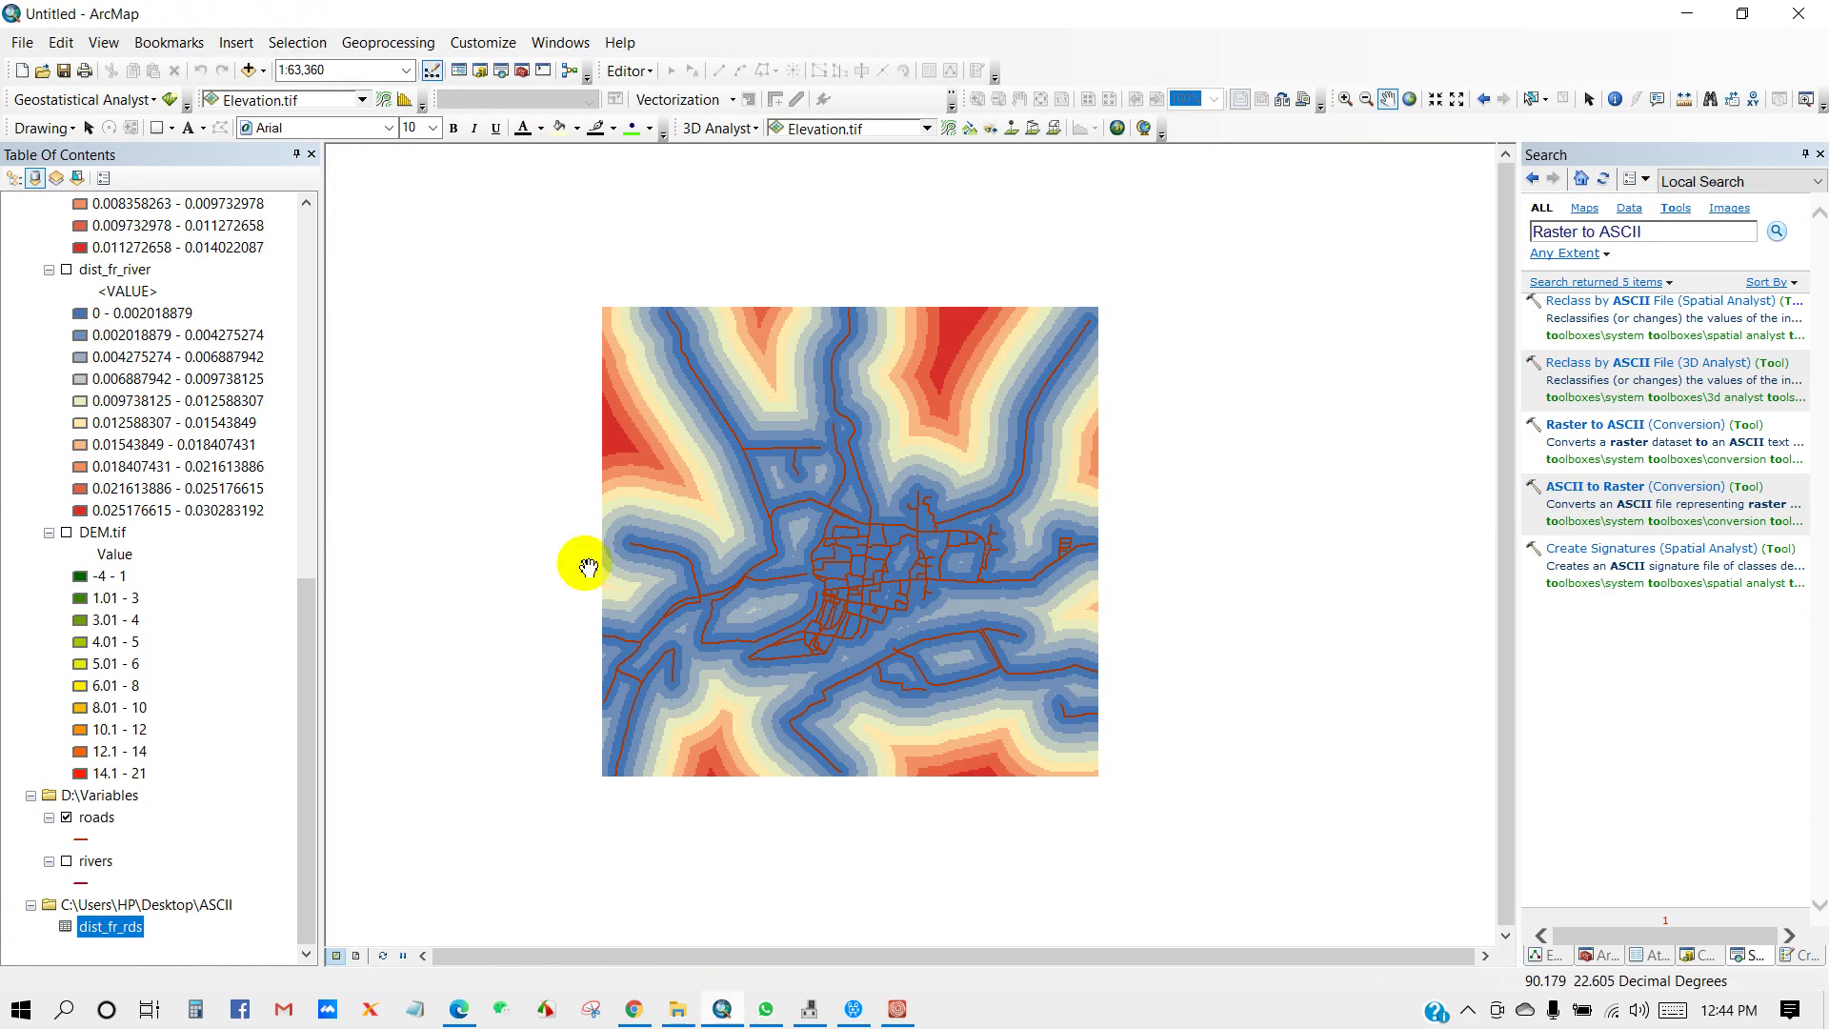
{"action": "scroll", "coordinate": [176, 495], "scroll_direction": "up", "scroll_amount": 1}
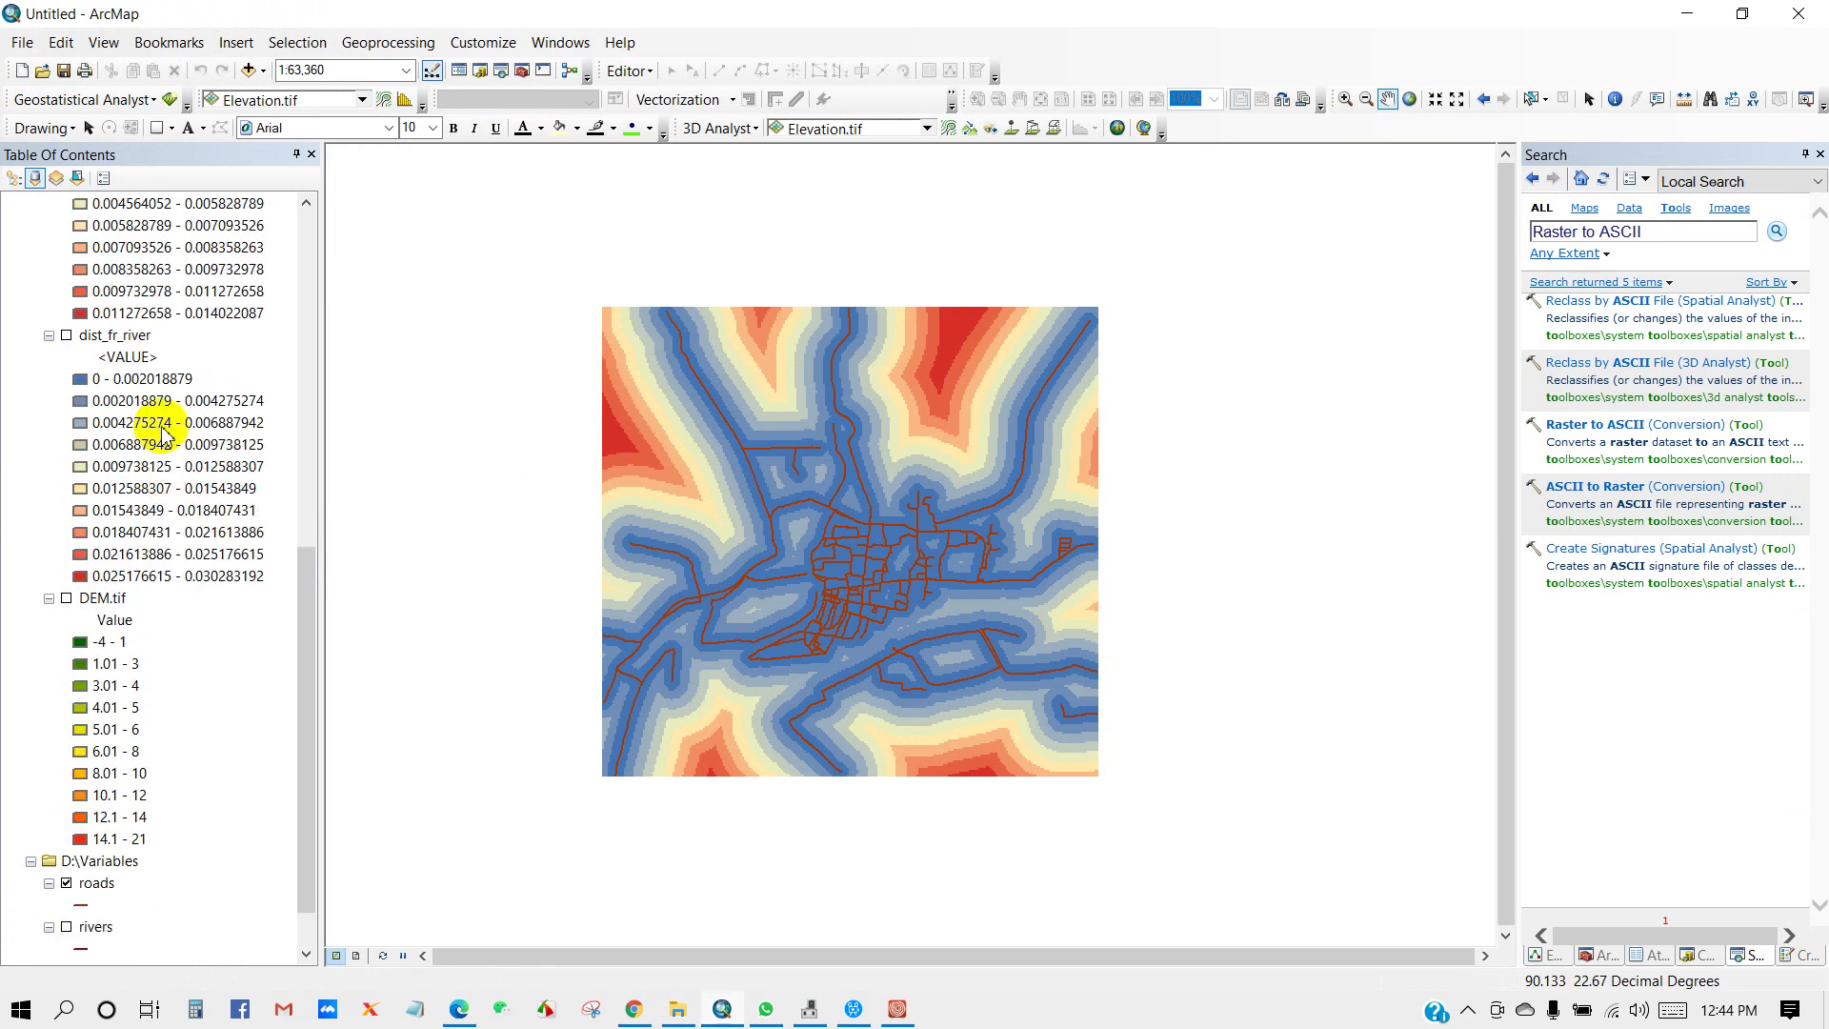
{"action": "left_click", "coordinate": [129, 336]}
{"action": "scroll", "coordinate": [114, 602], "scroll_direction": "up", "scroll_amount": 4}
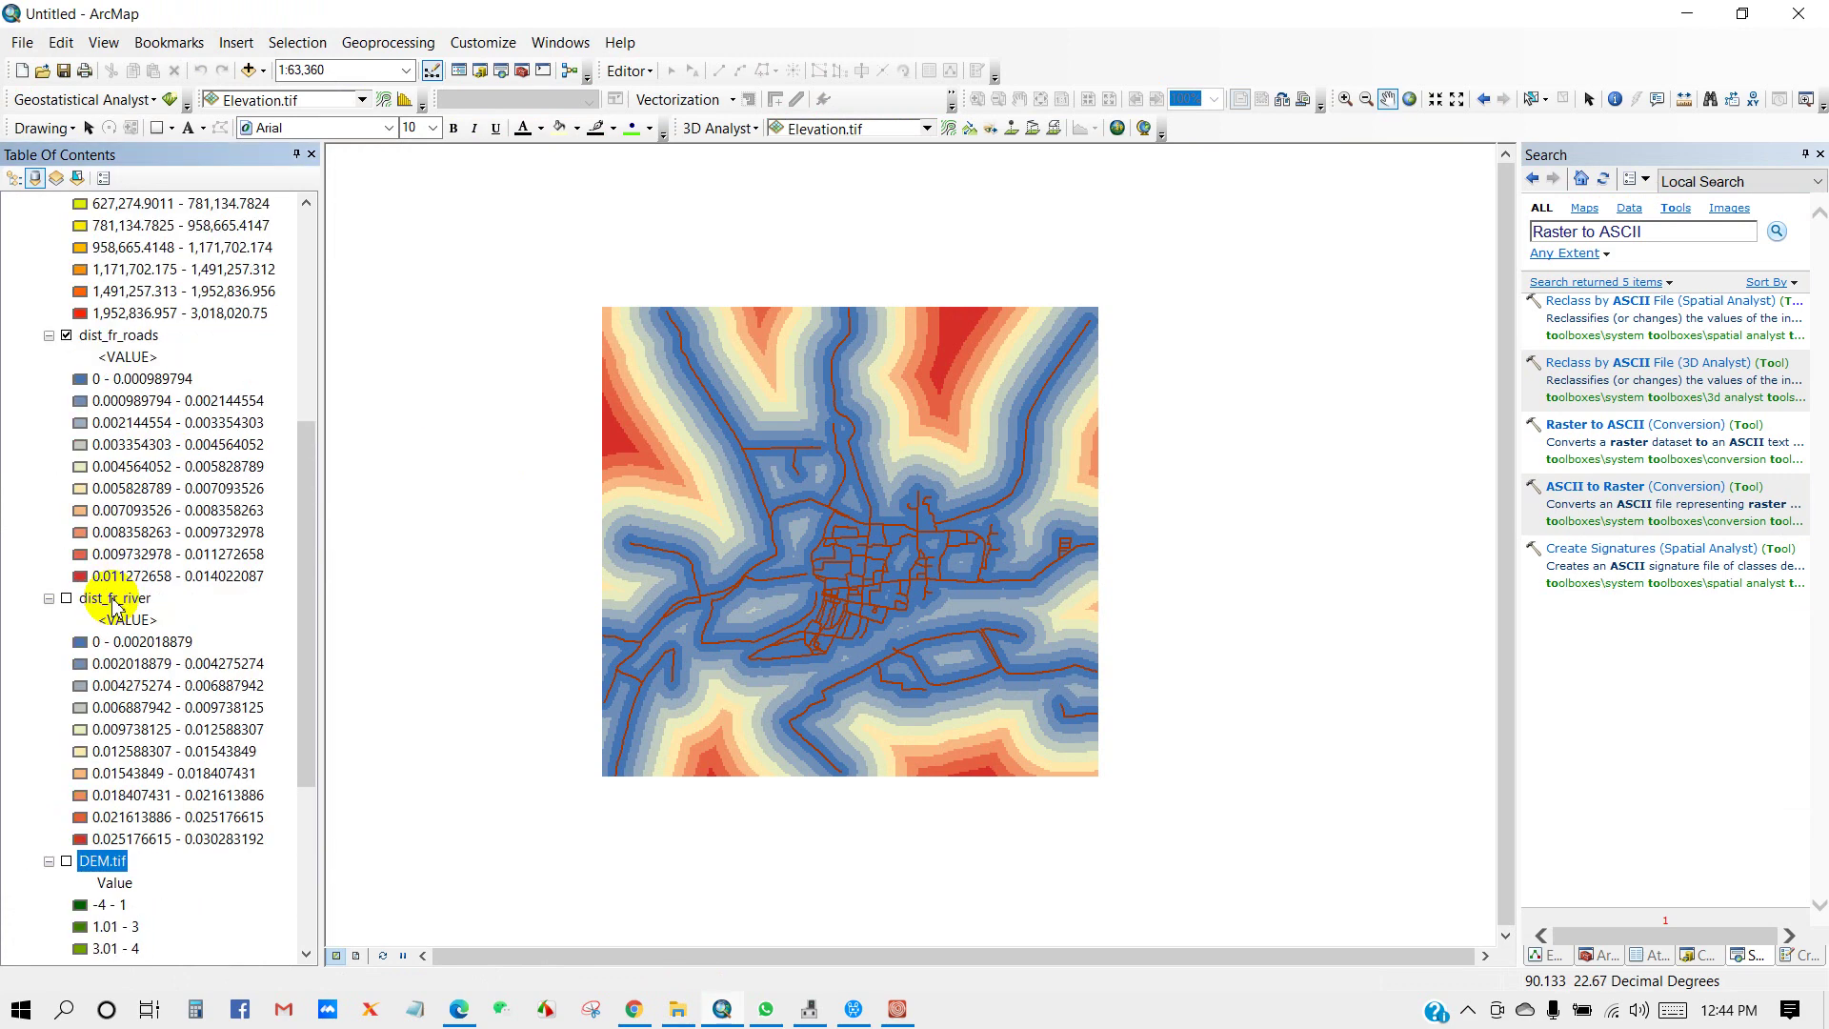
{"action": "scroll", "coordinate": [116, 348], "scroll_direction": "up", "scroll_amount": 4}
{"action": "left_click", "coordinate": [108, 336]}
{"action": "scroll", "coordinate": [134, 420], "scroll_direction": "up", "scroll_amount": 3}
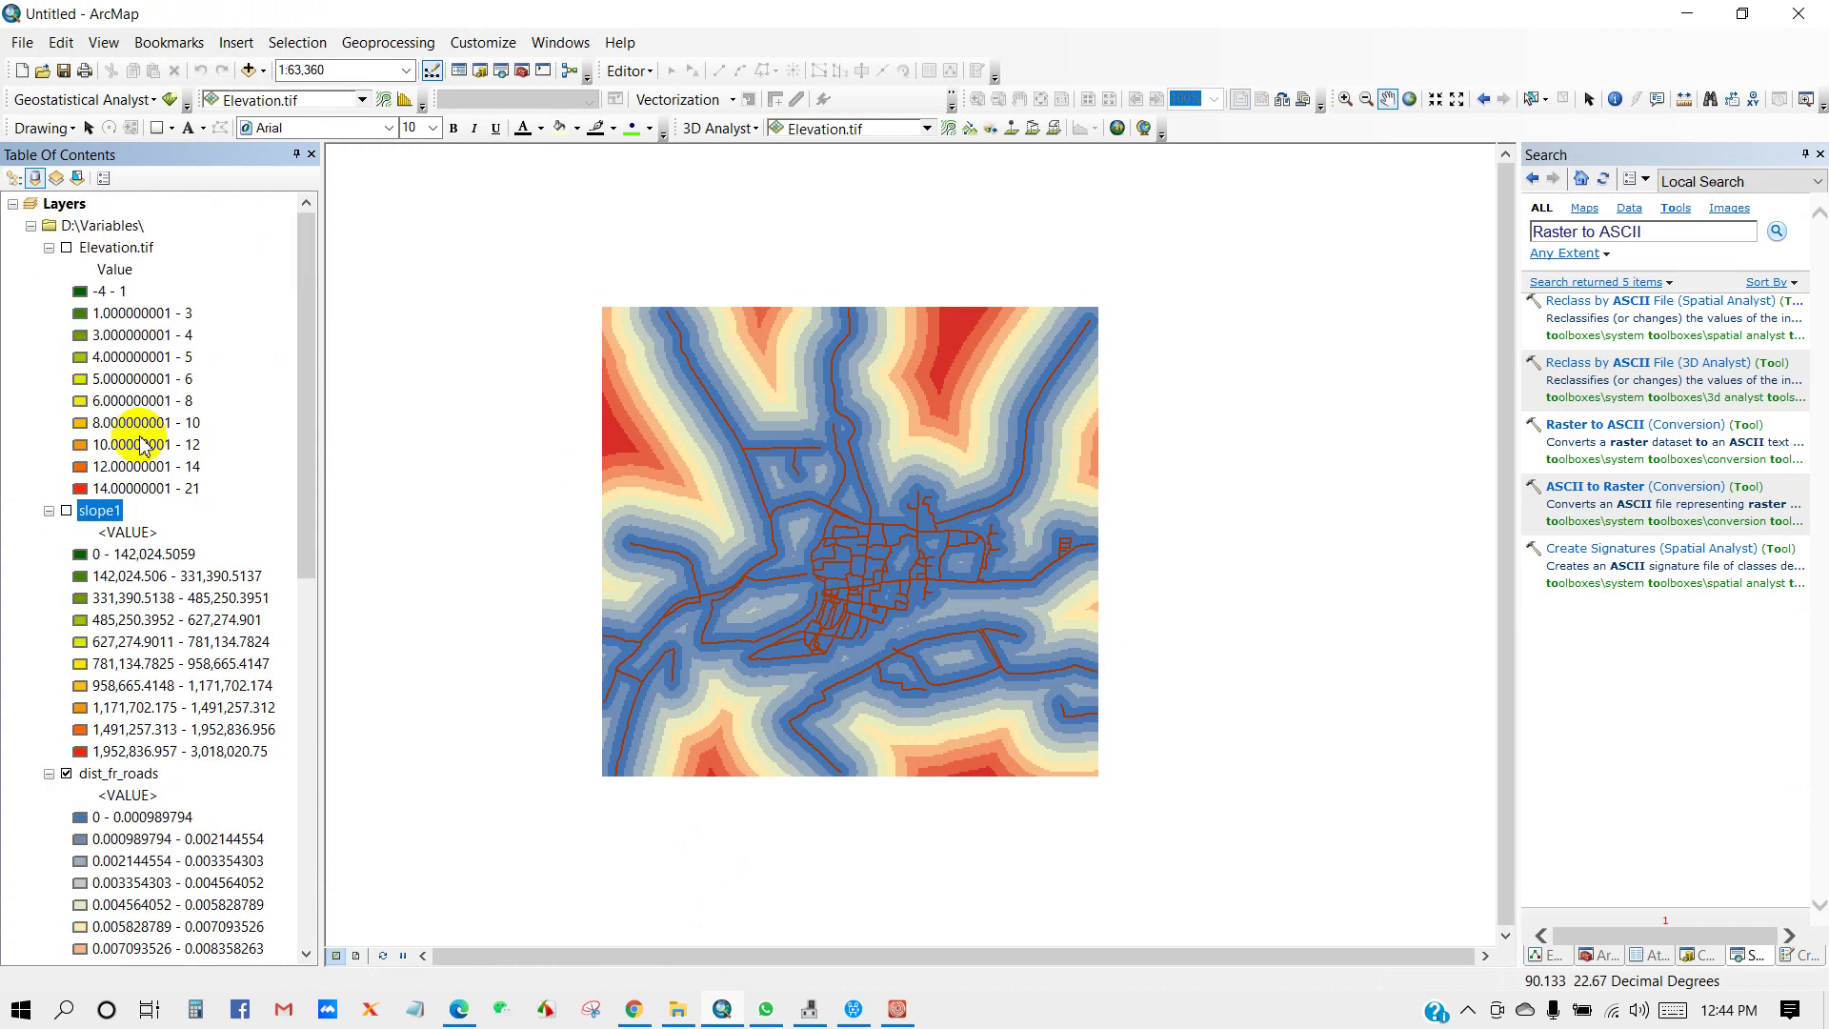
{"action": "scroll", "coordinate": [254, 450], "scroll_direction": "down", "scroll_amount": 3}
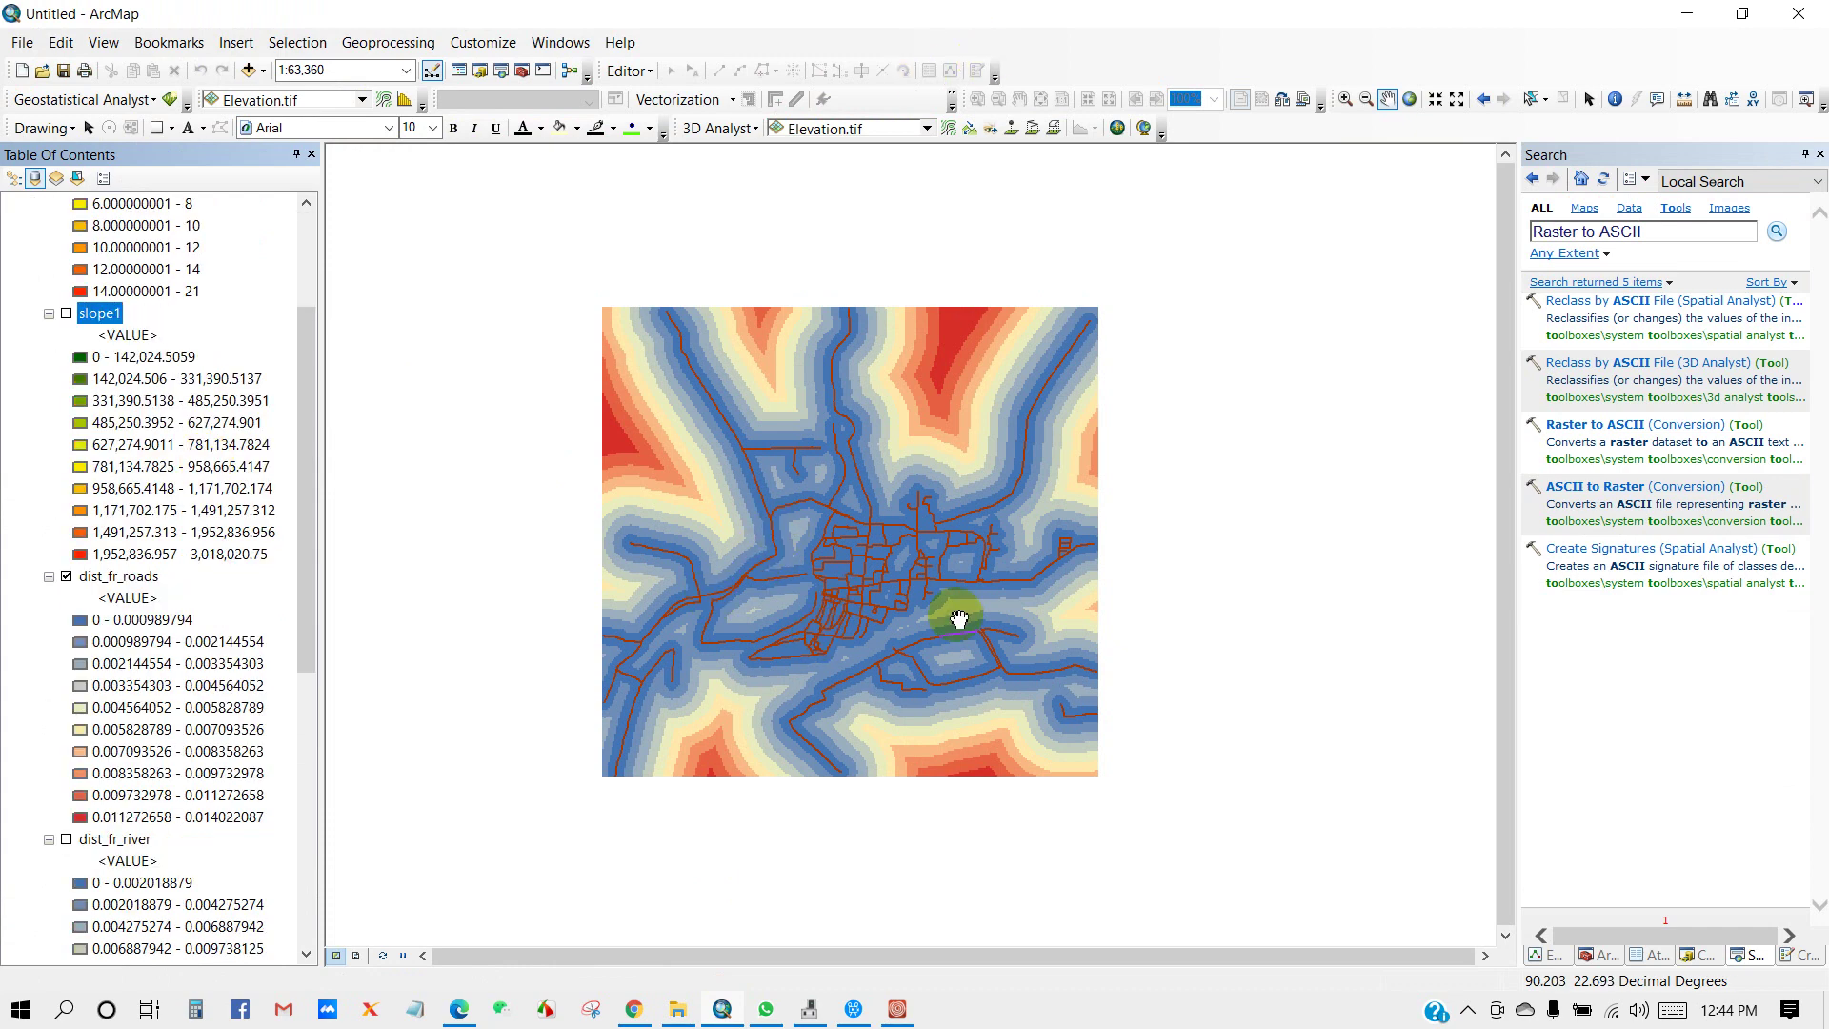
{"action": "left_click", "coordinate": [898, 1010]}
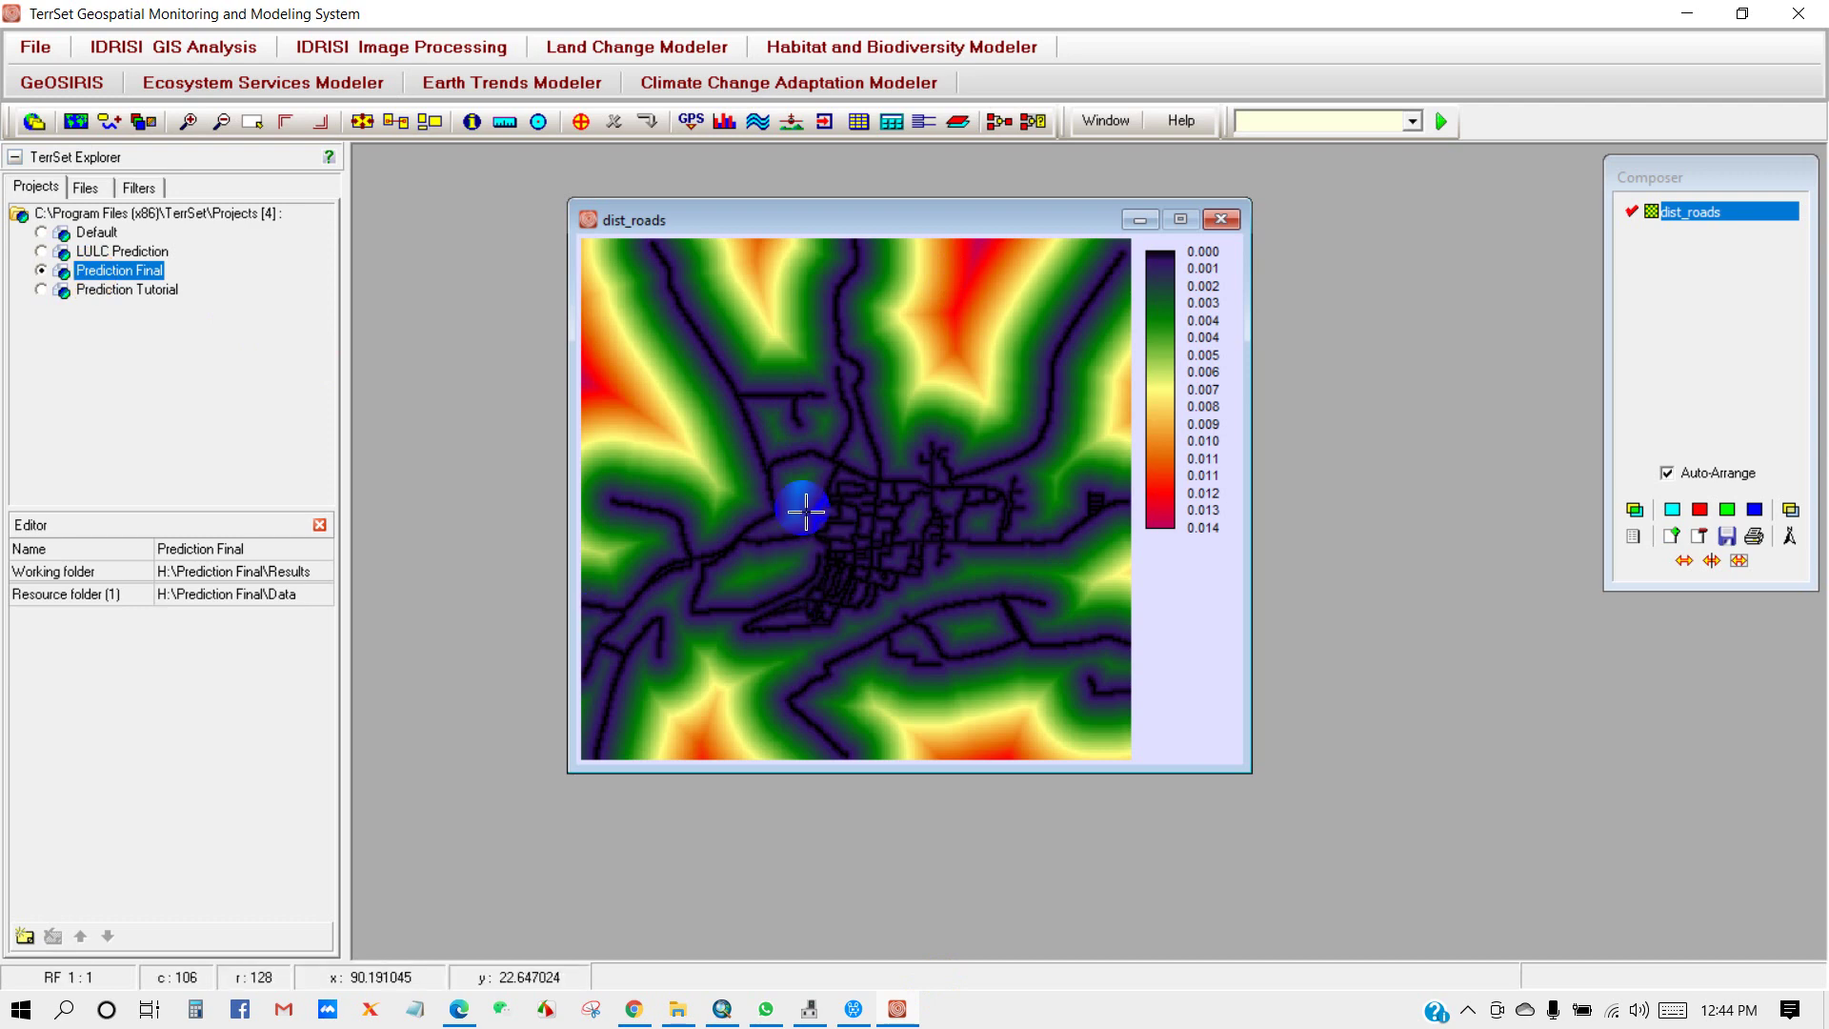
{"action": "left_click", "coordinate": [723, 1010]}
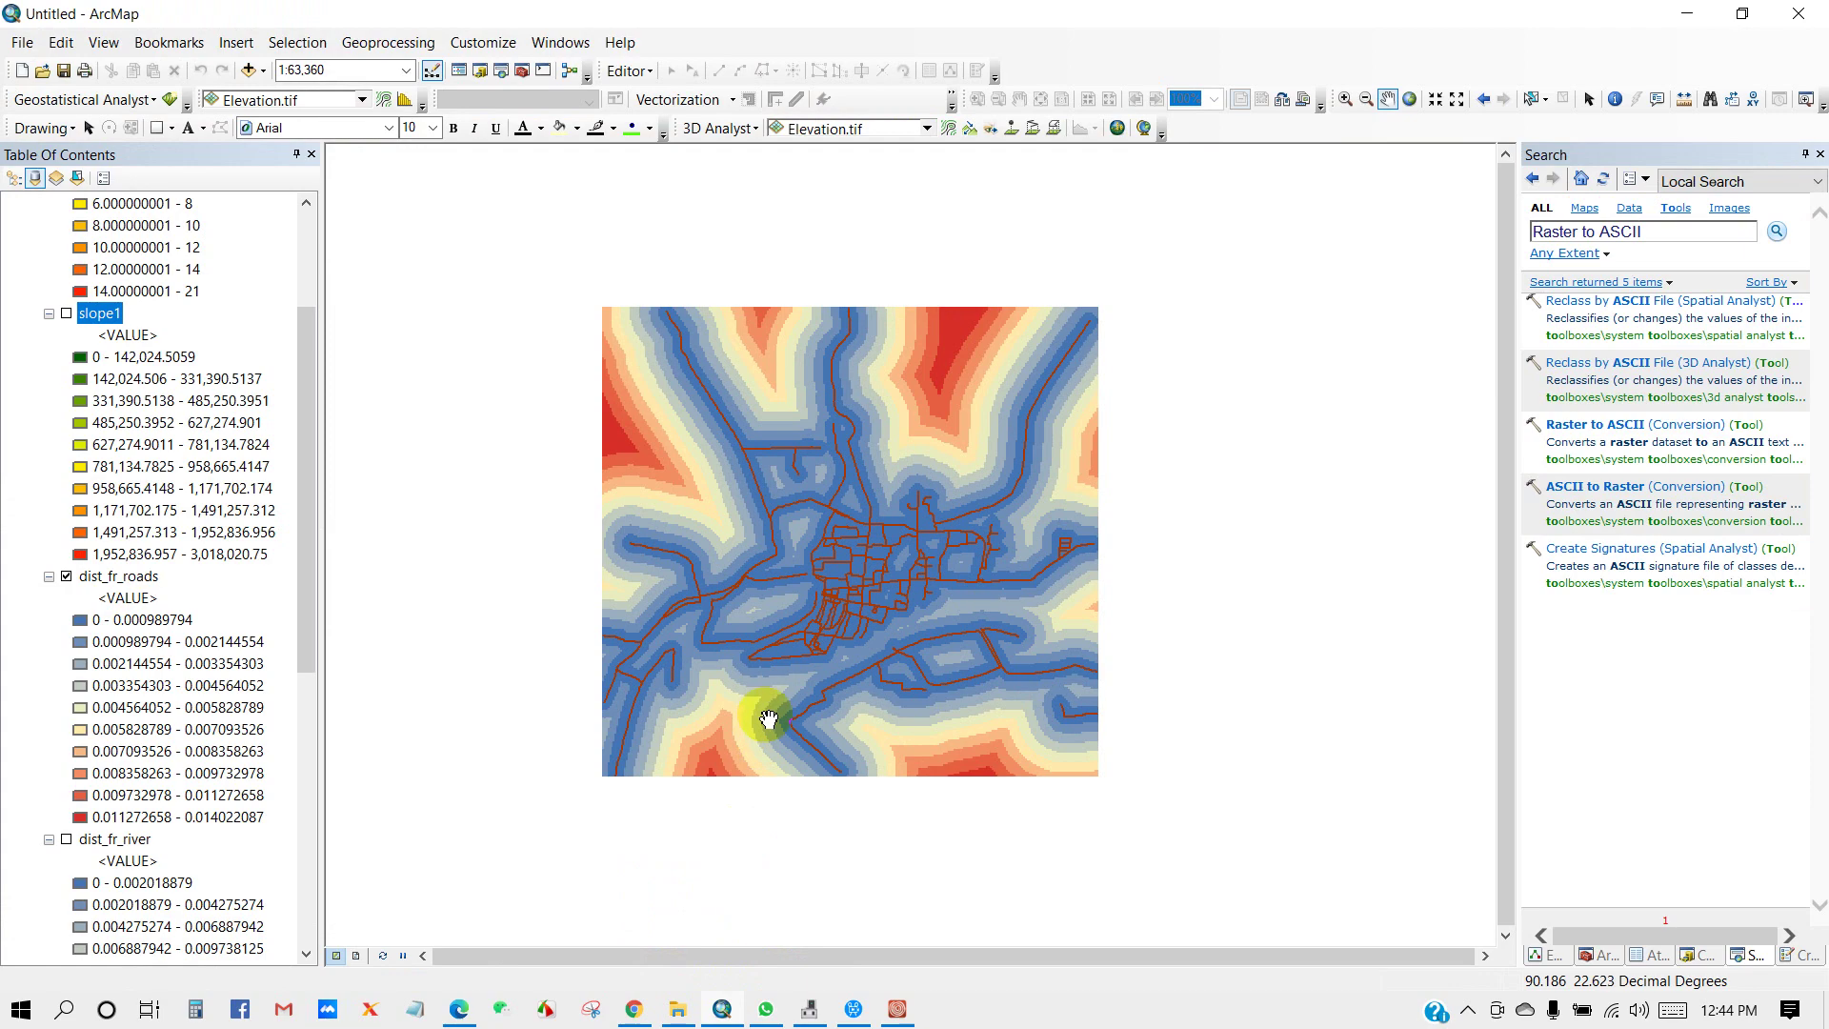
{"action": "left_click", "coordinate": [897, 1010]}
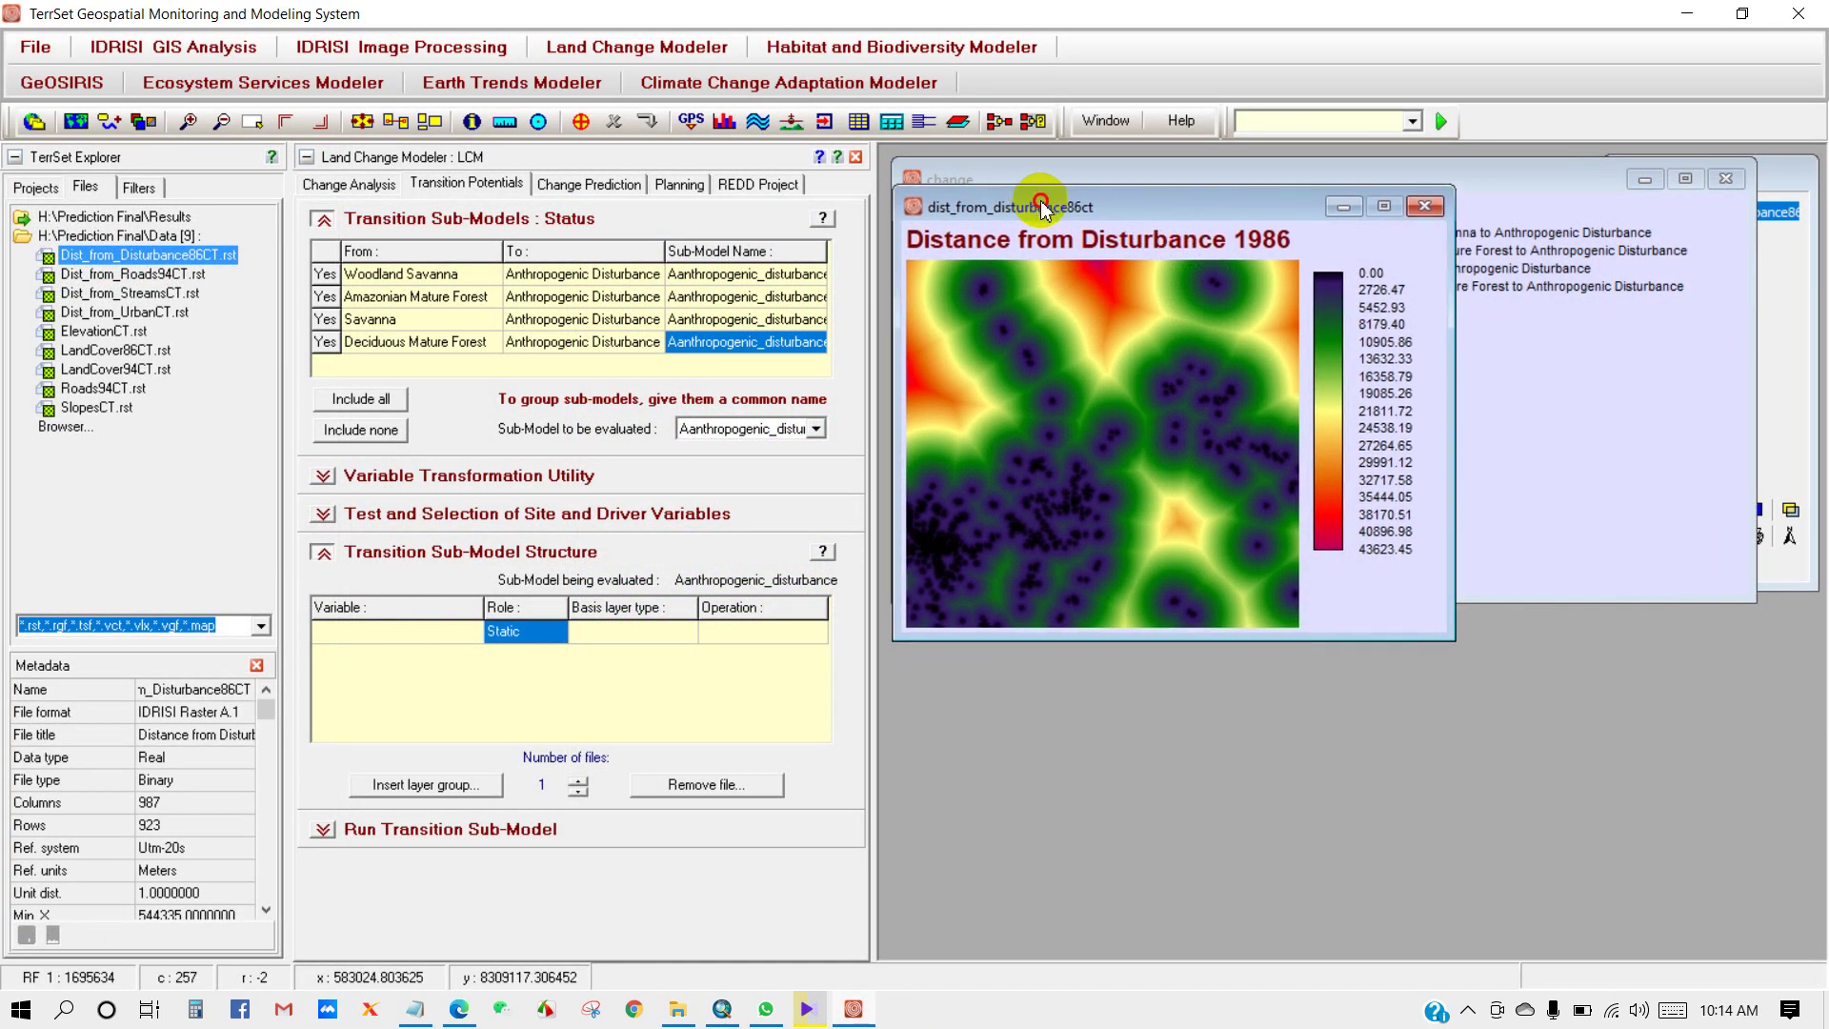
Step: Display Dist_from_Roads94CT, Dist_from_UrbanCT, ElevationCT and SlopesCT, arranging each map window aside
{"action": "left_click_drag", "start_coordinate": [1041, 203], "coordinate": [1045, 202]}
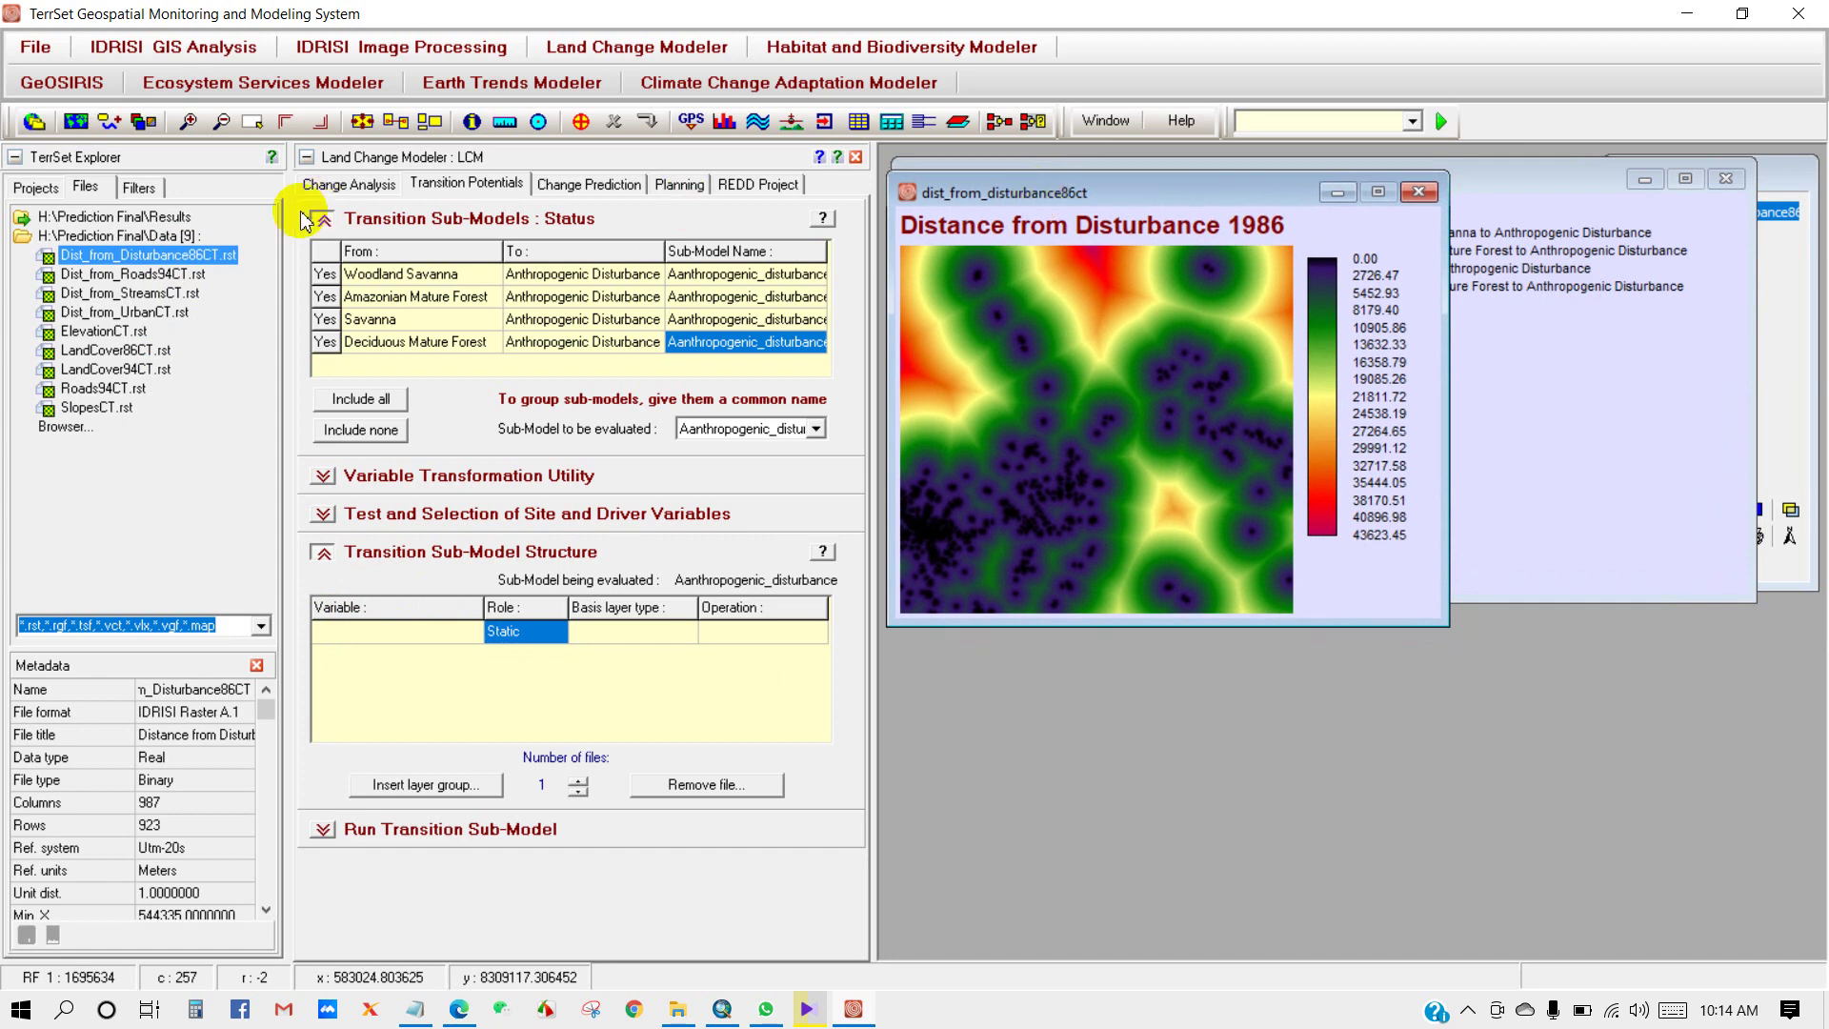
{"action": "double_click", "coordinate": [134, 276]}
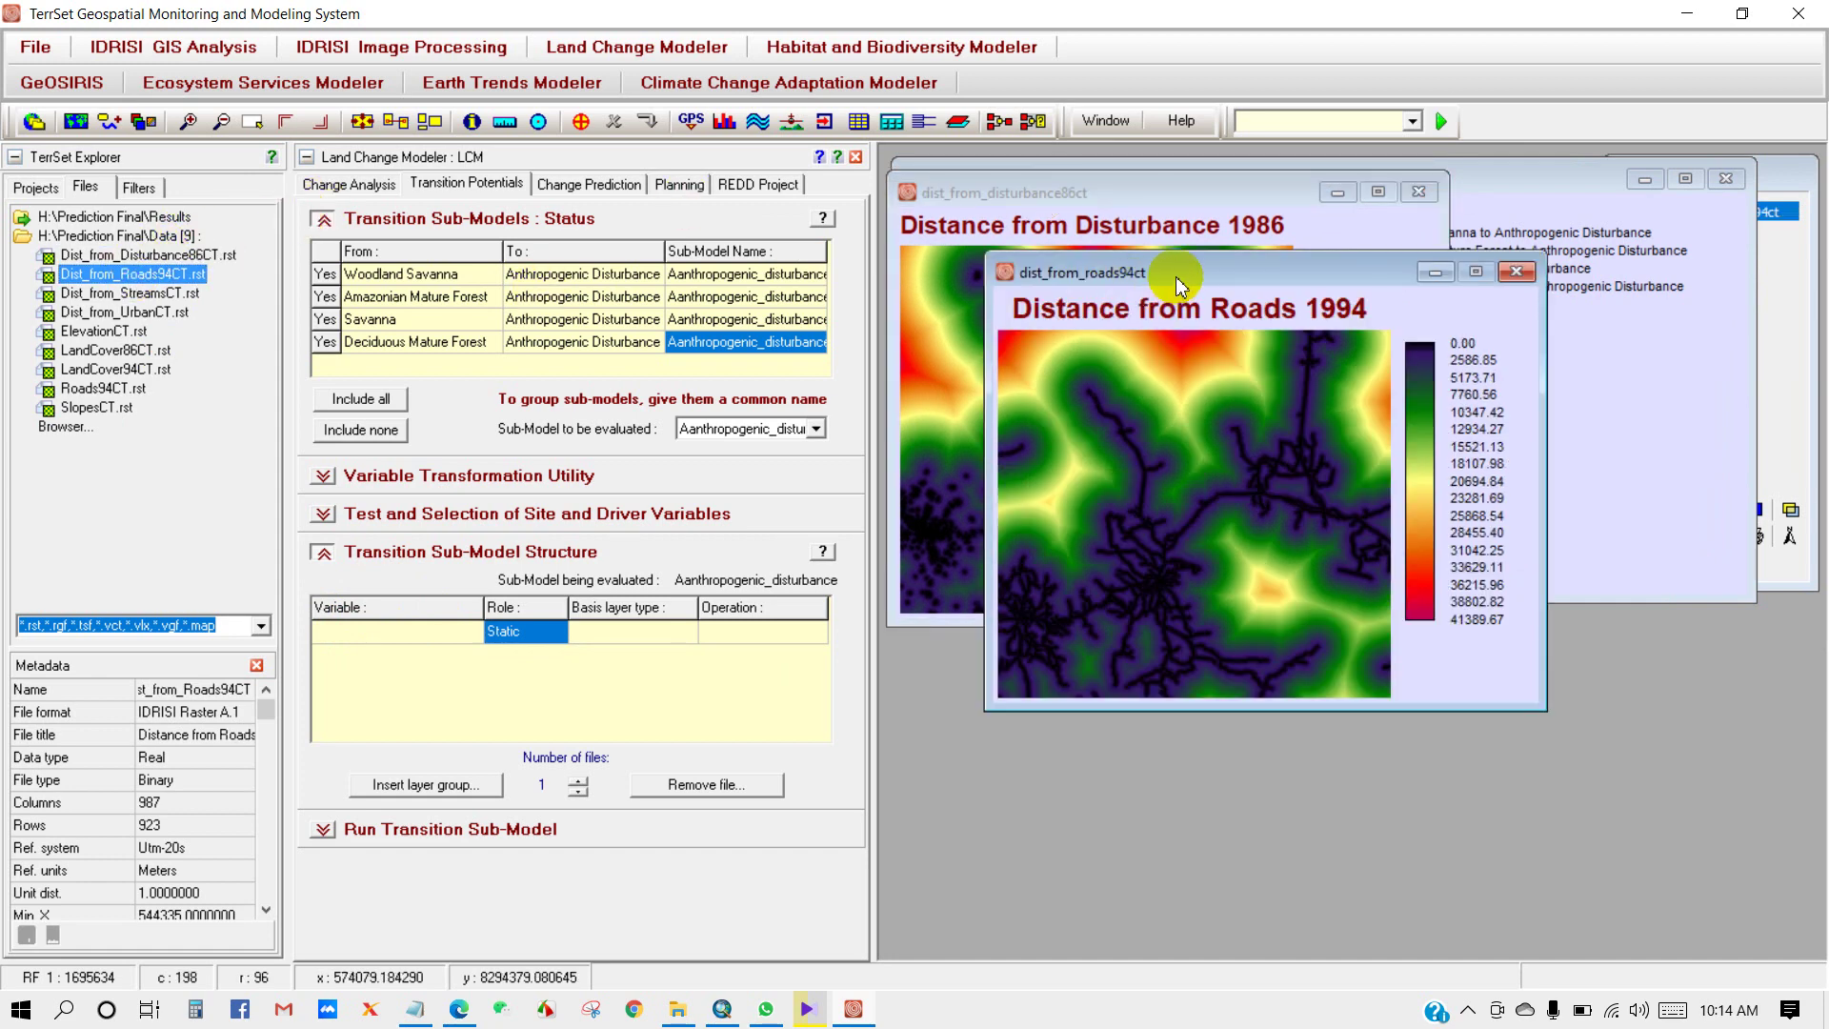
{"action": "left_click_drag", "start_coordinate": [1182, 279], "coordinate": [1154, 451]}
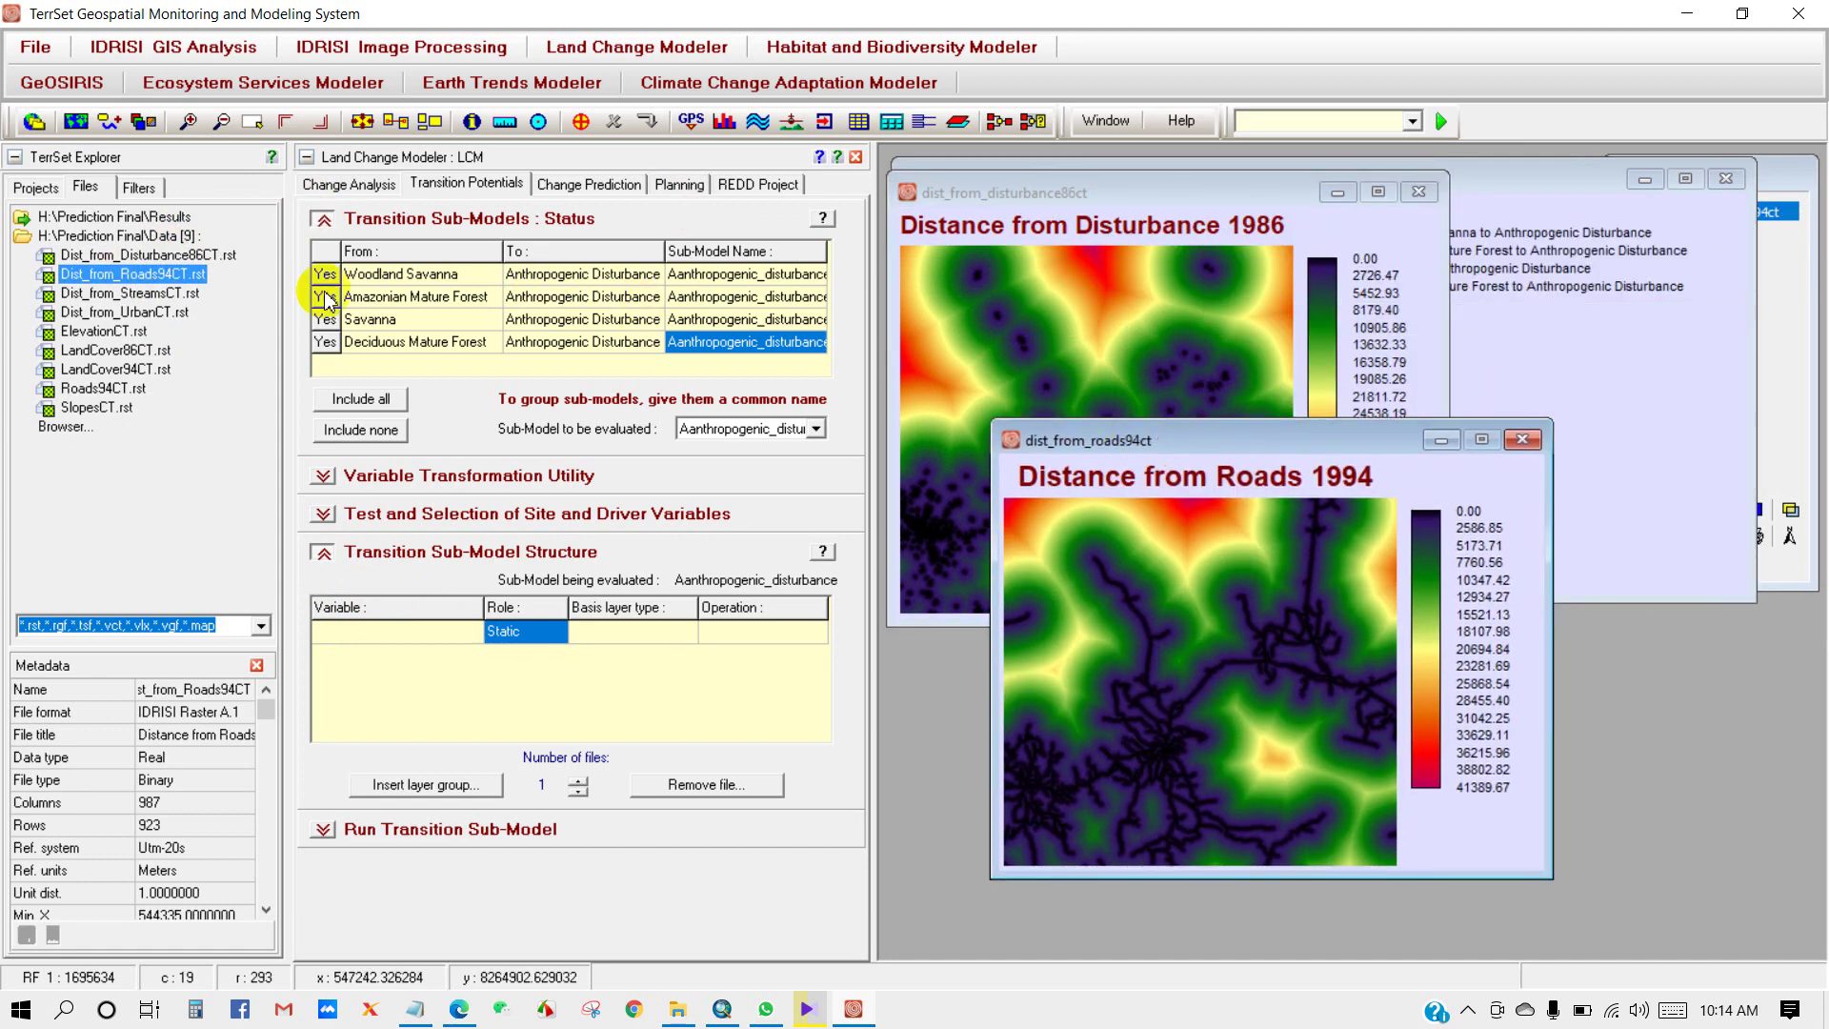
{"action": "double_click", "coordinate": [119, 313]}
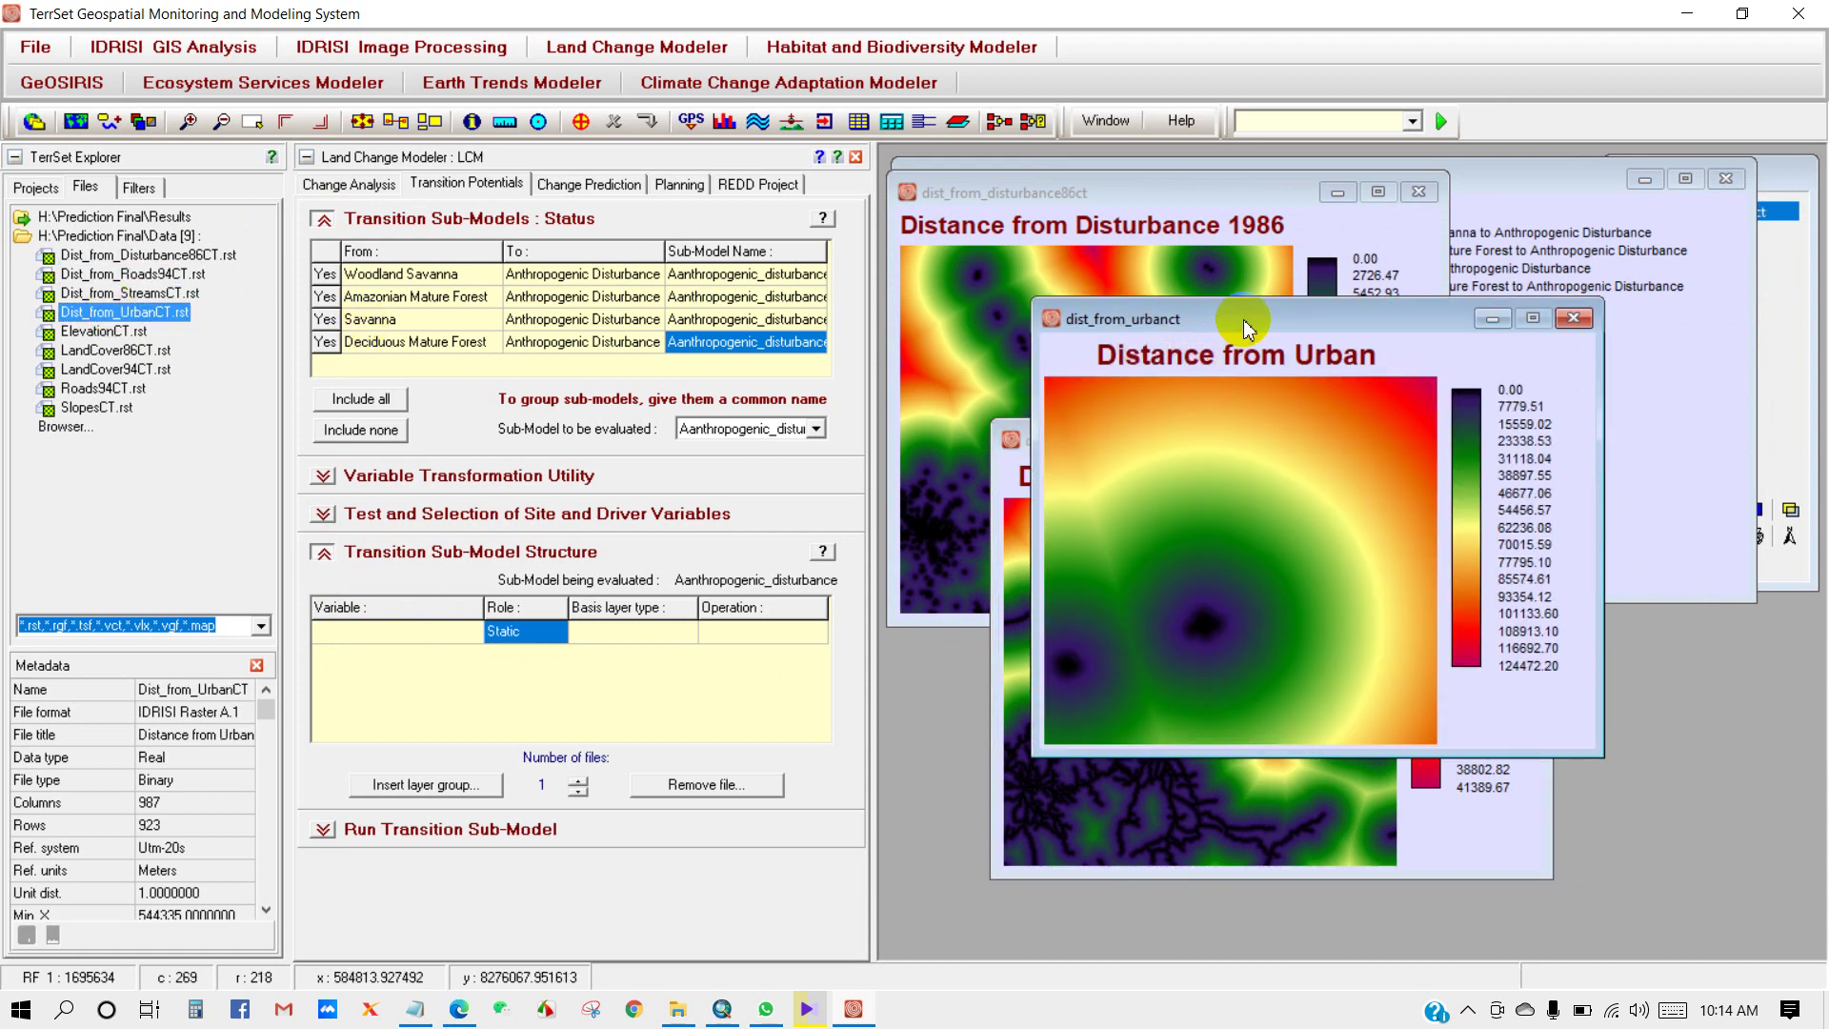
{"action": "left_click_drag", "start_coordinate": [1243, 318], "coordinate": [1470, 216]}
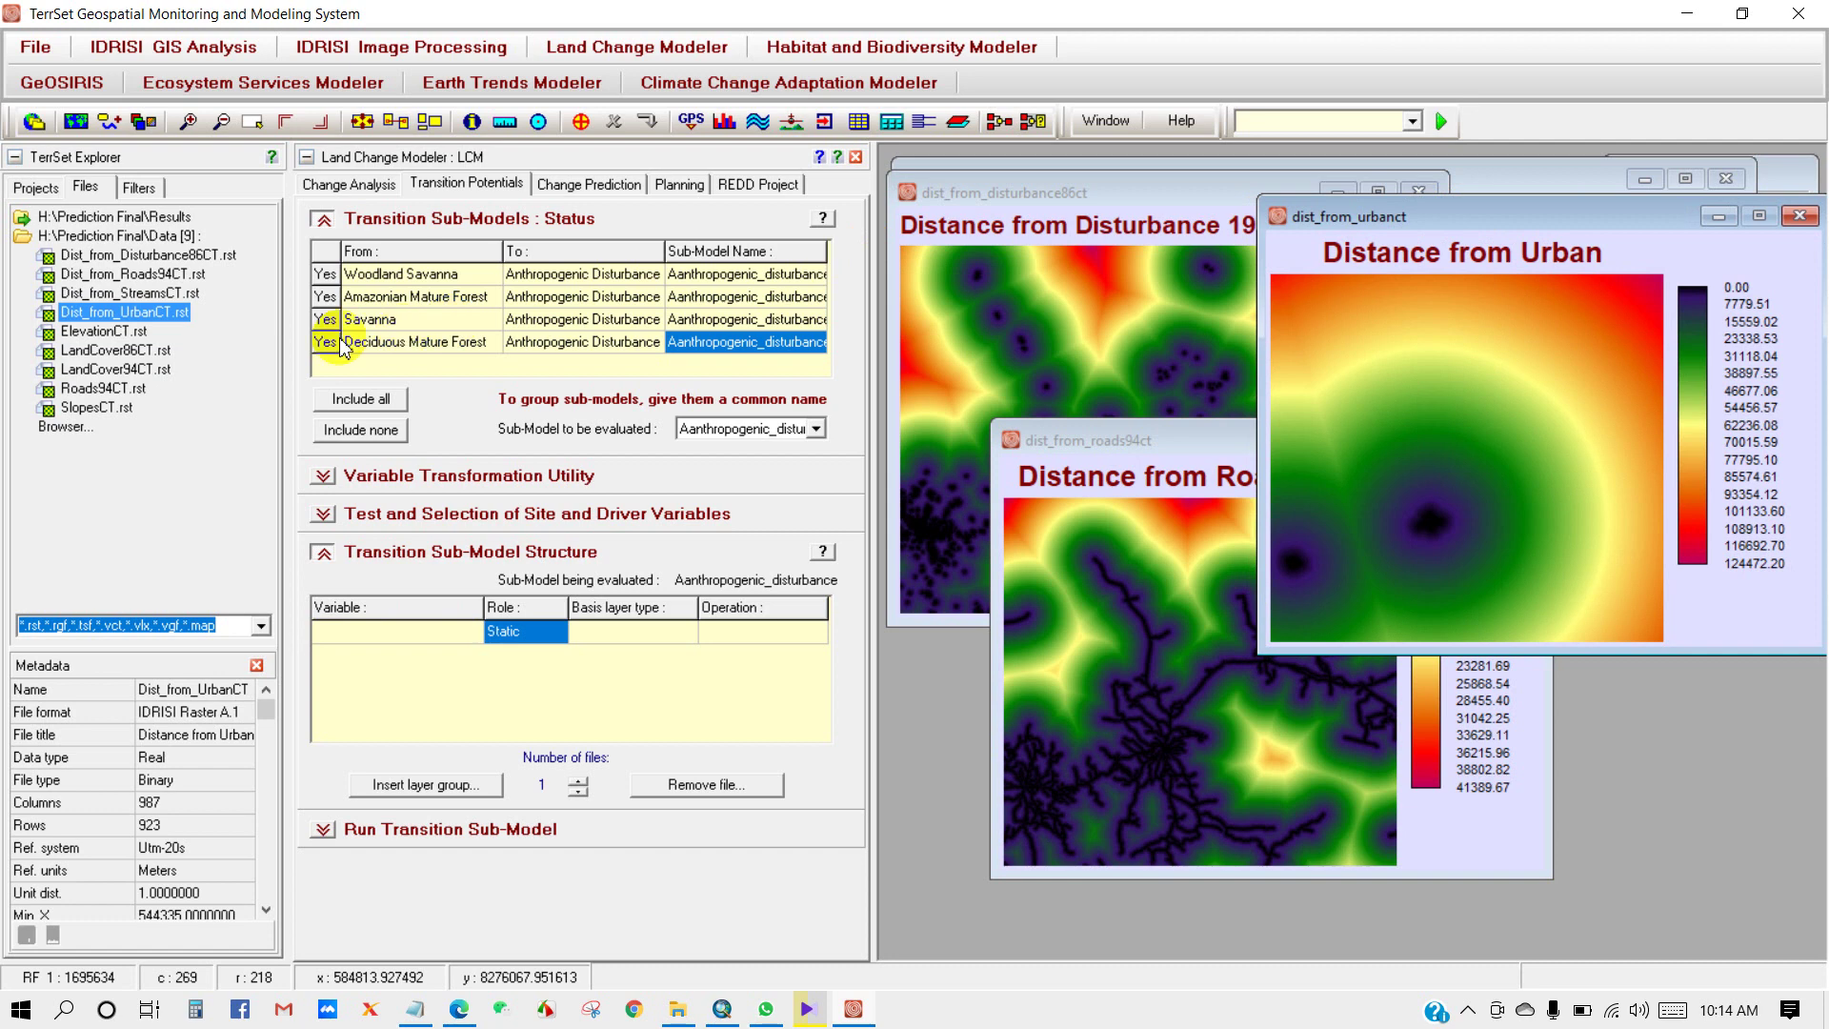
{"action": "double_click", "coordinate": [92, 333]}
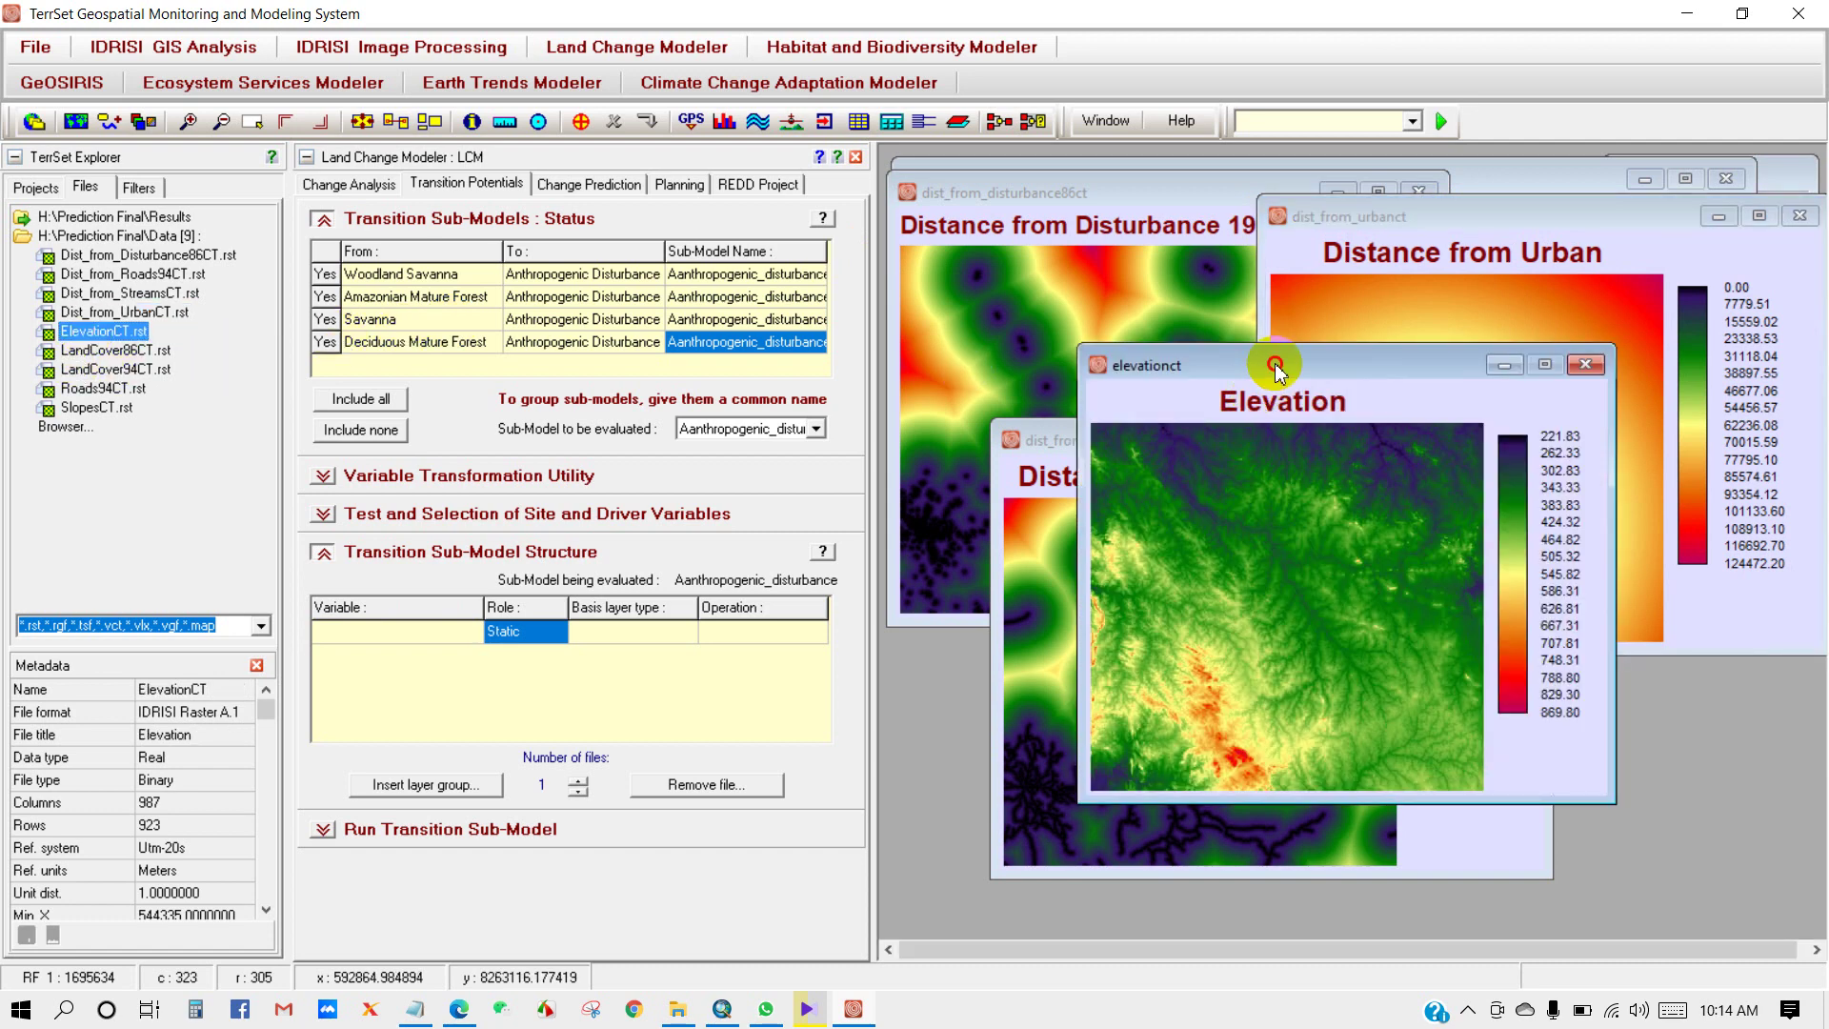
{"action": "left_click_drag", "start_coordinate": [1277, 370], "coordinate": [1445, 403]}
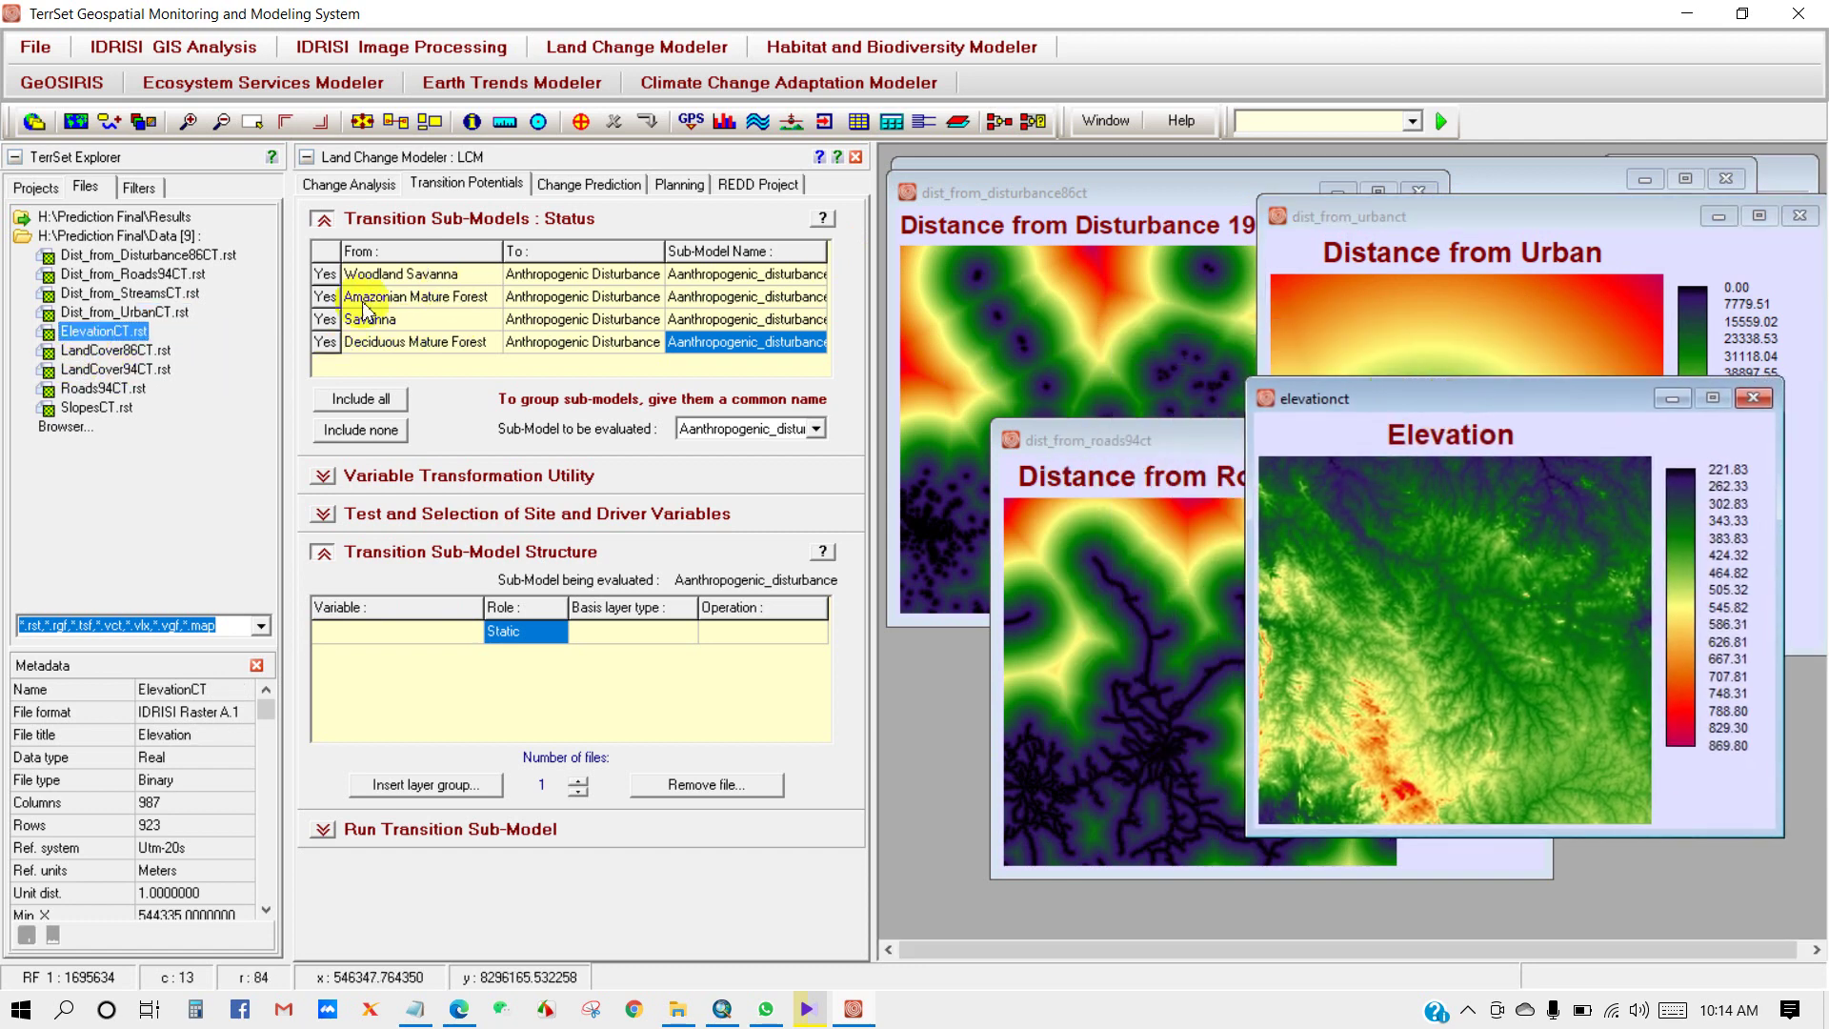
{"action": "double_click", "coordinate": [95, 408]}
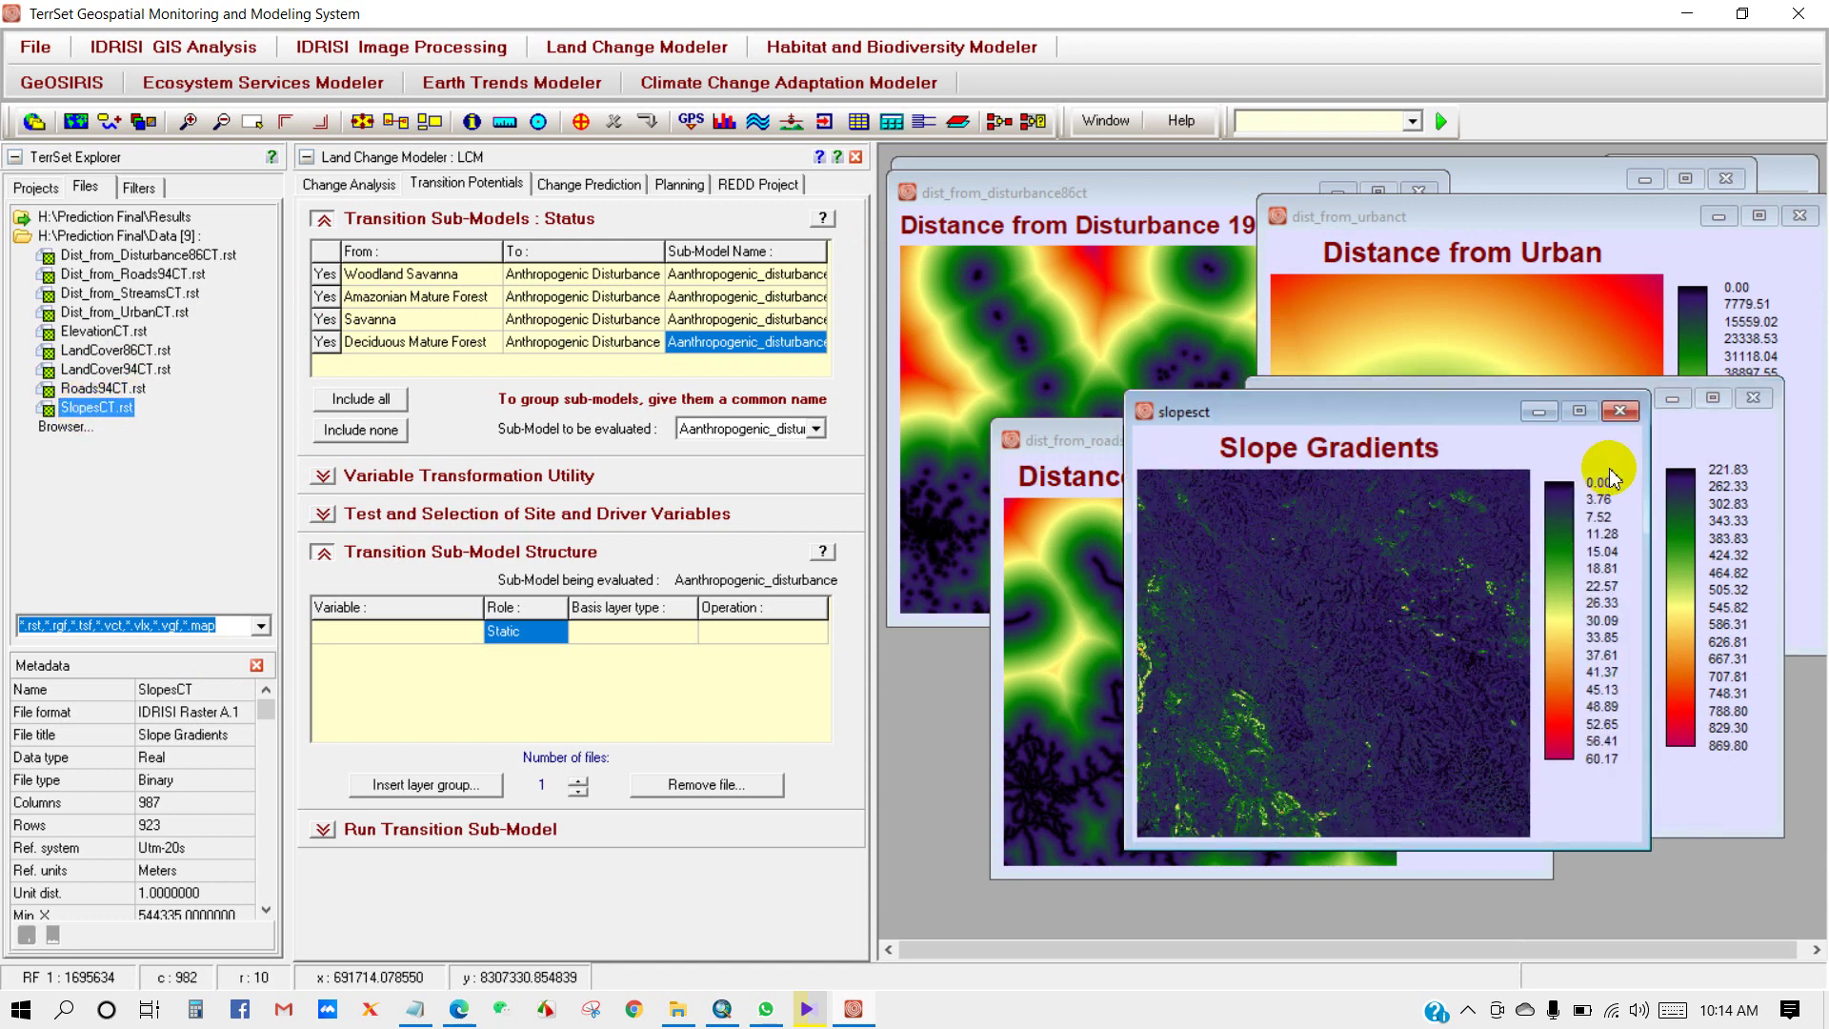
{"action": "left_click_drag", "start_coordinate": [1453, 419], "coordinate": [1229, 589]}
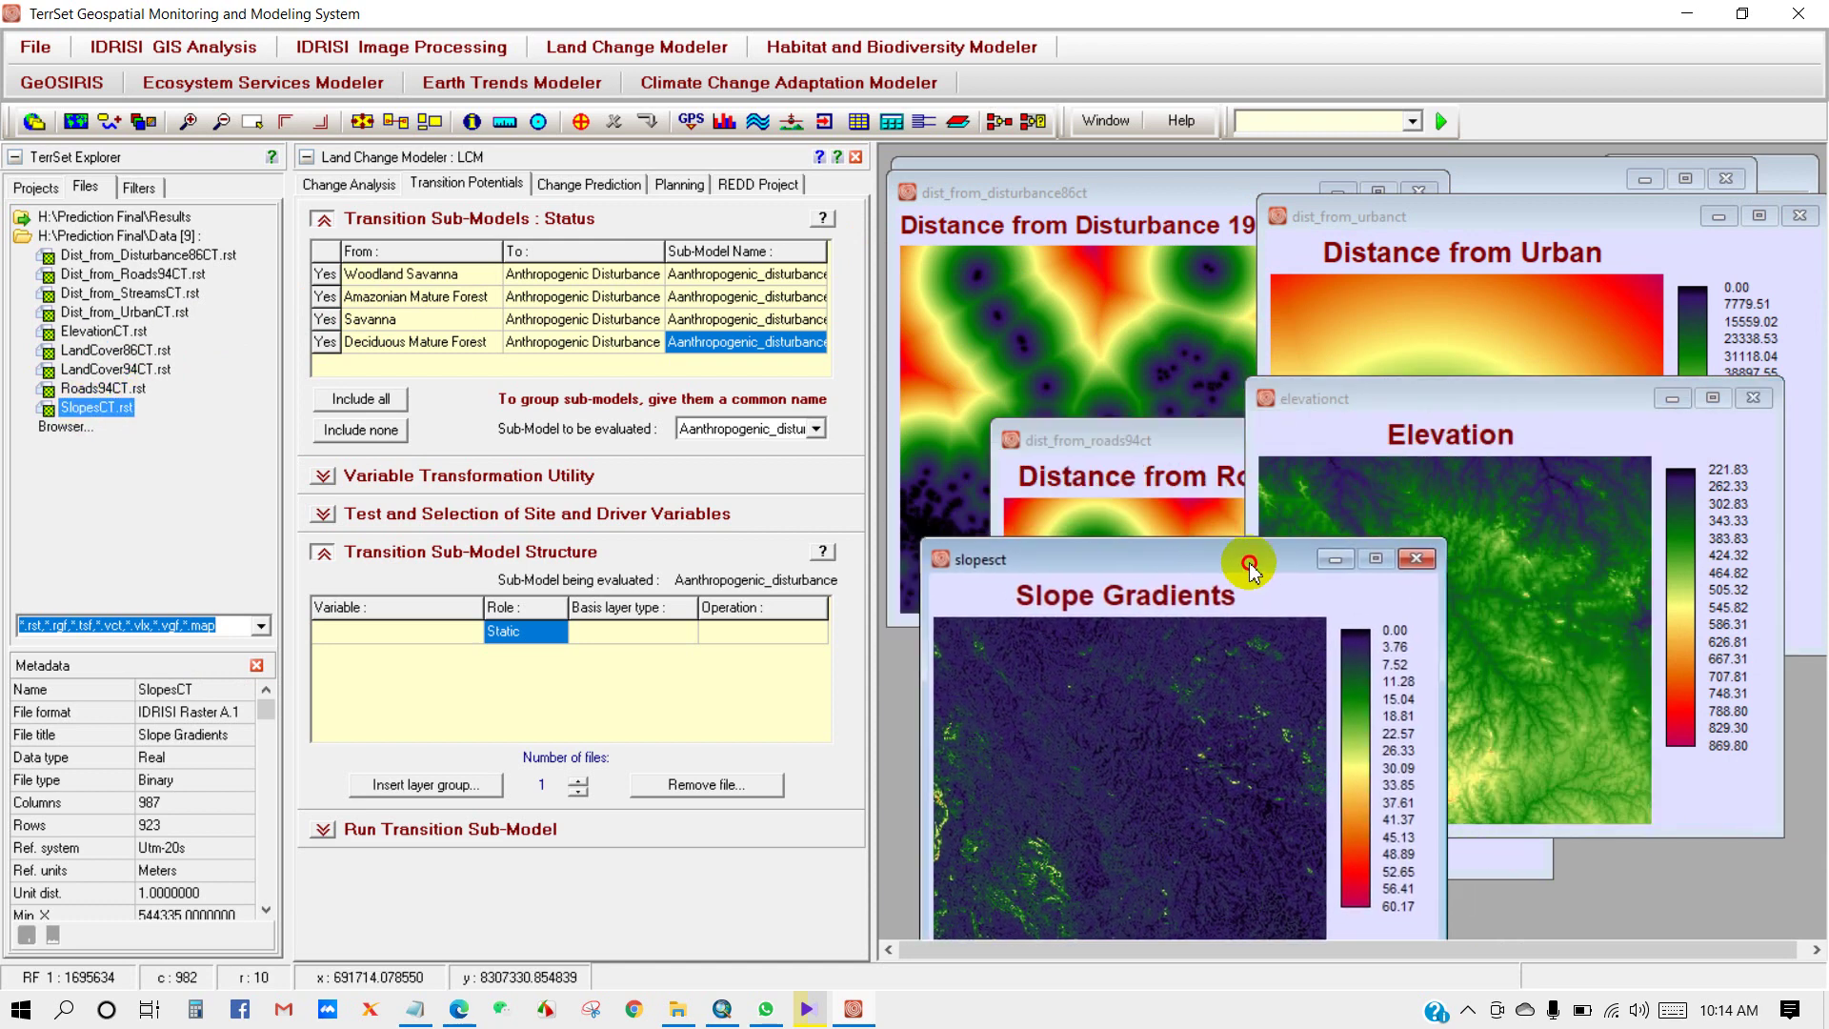